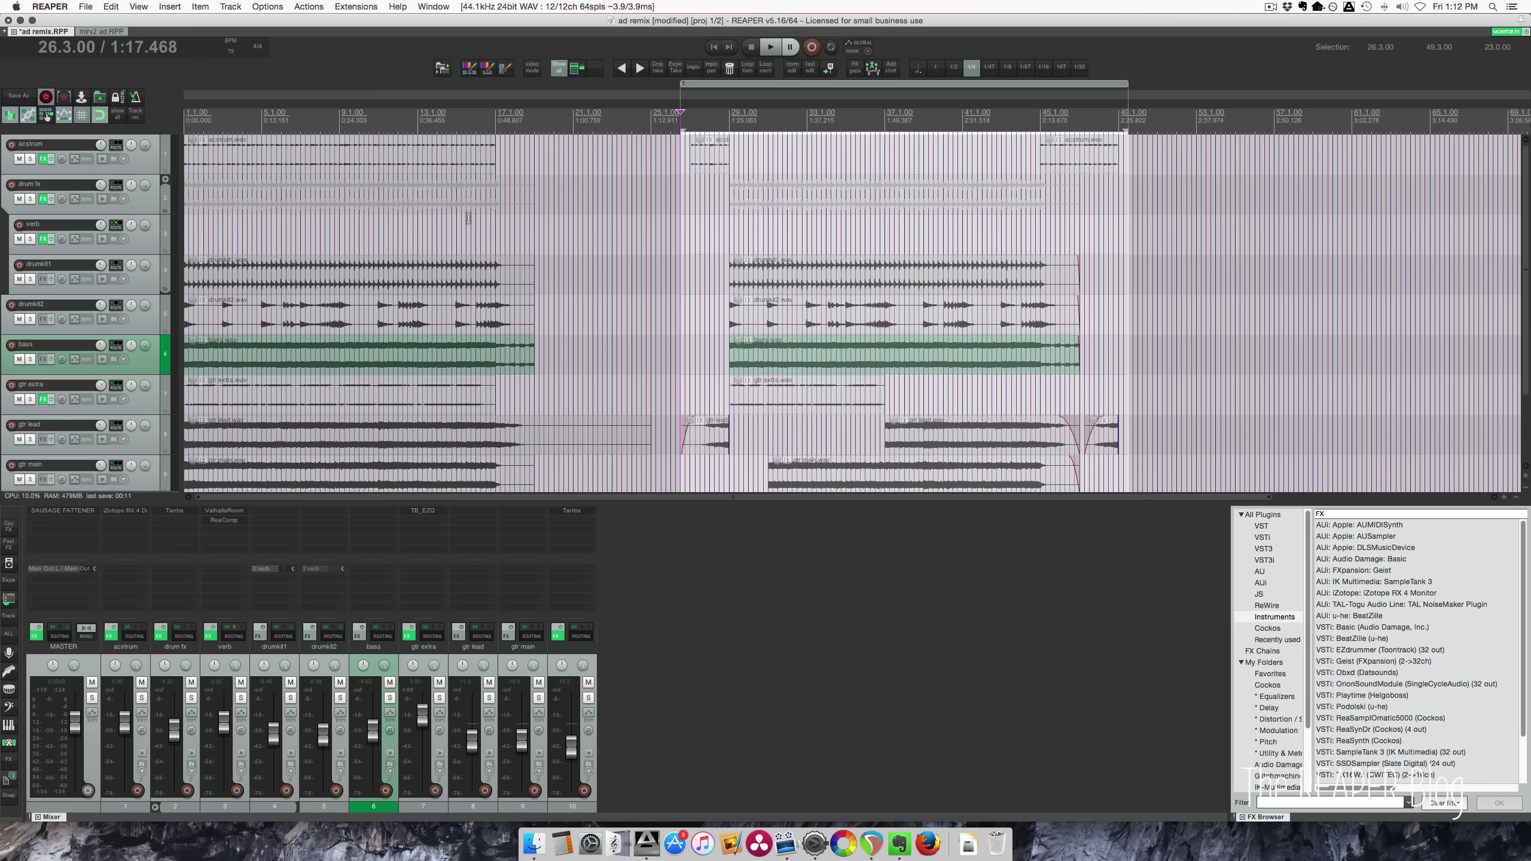
# Step: Solo the acstrum track, place the edit cursor at 1.4.00 on its first item and enlarge the track's height
pyautogui.click(288, 222)
pyautogui.click(271, 166)
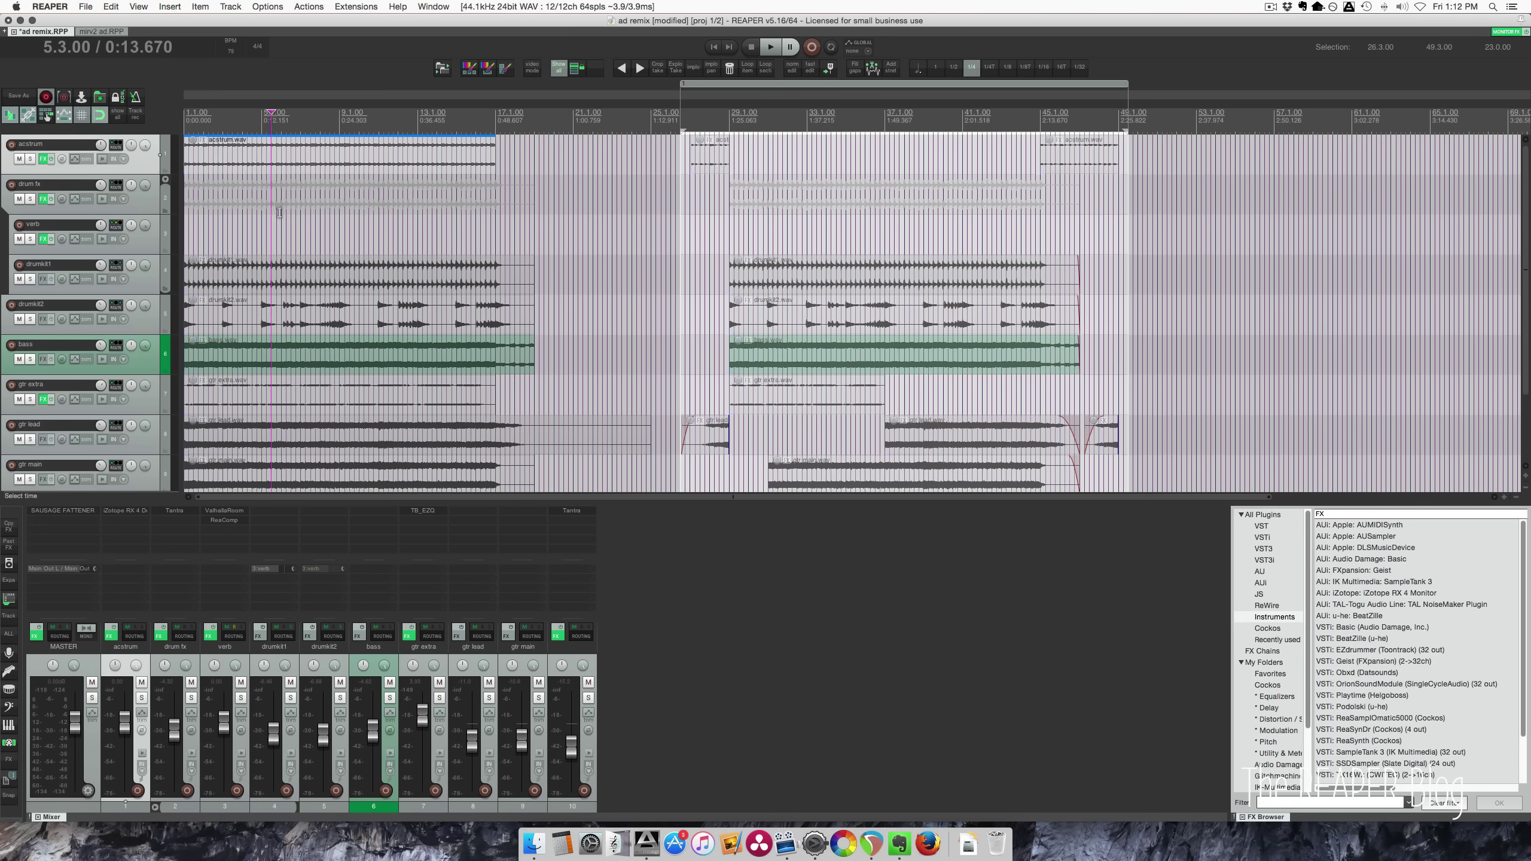
pyautogui.scroll(3, 285, 224)
pyautogui.scroll(2, 285, 224)
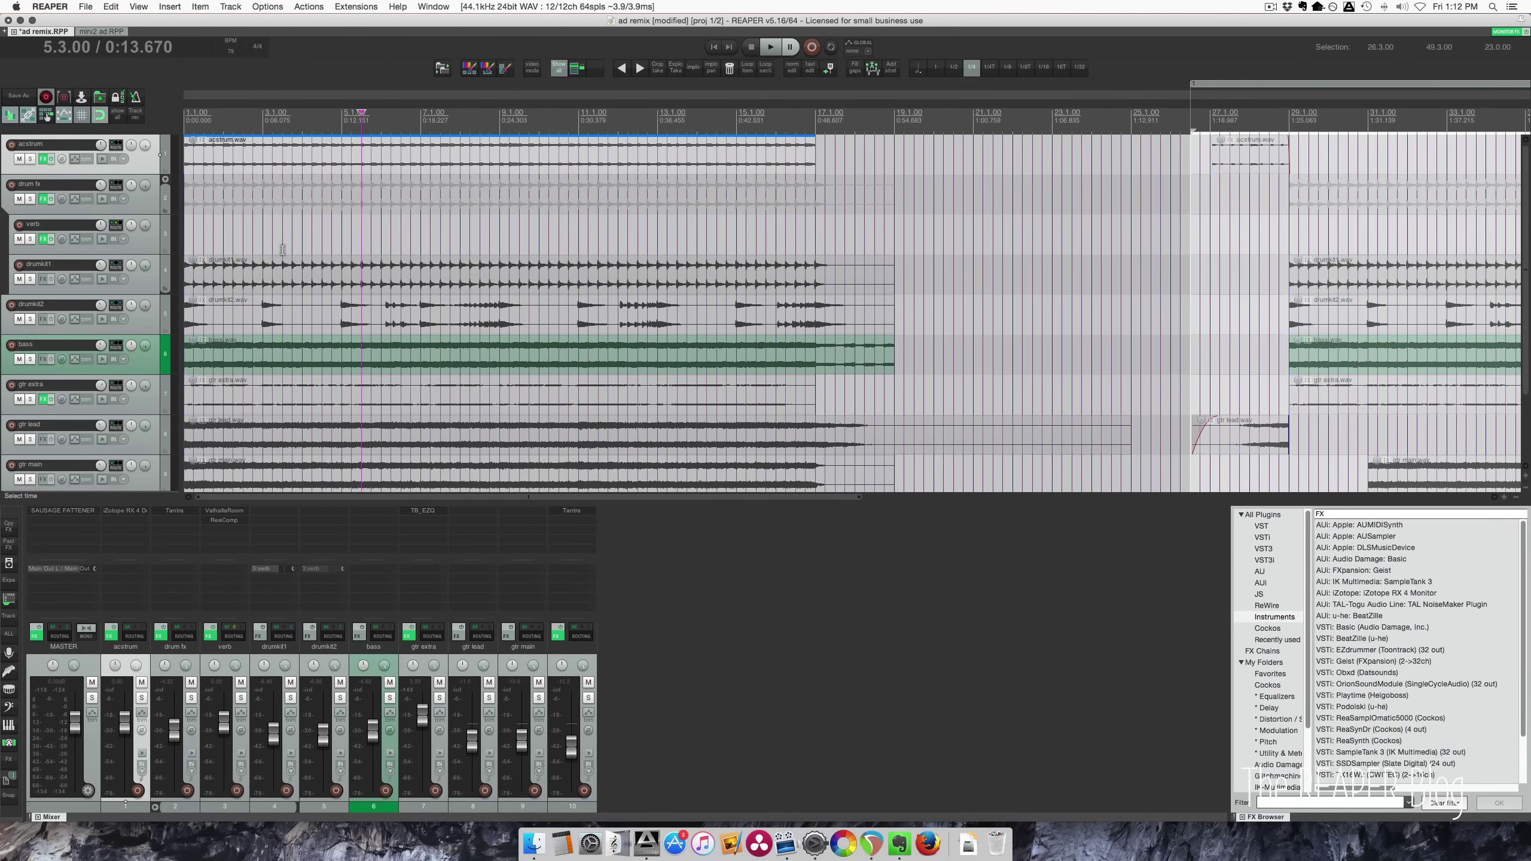
pyautogui.scroll(-2, 283, 249)
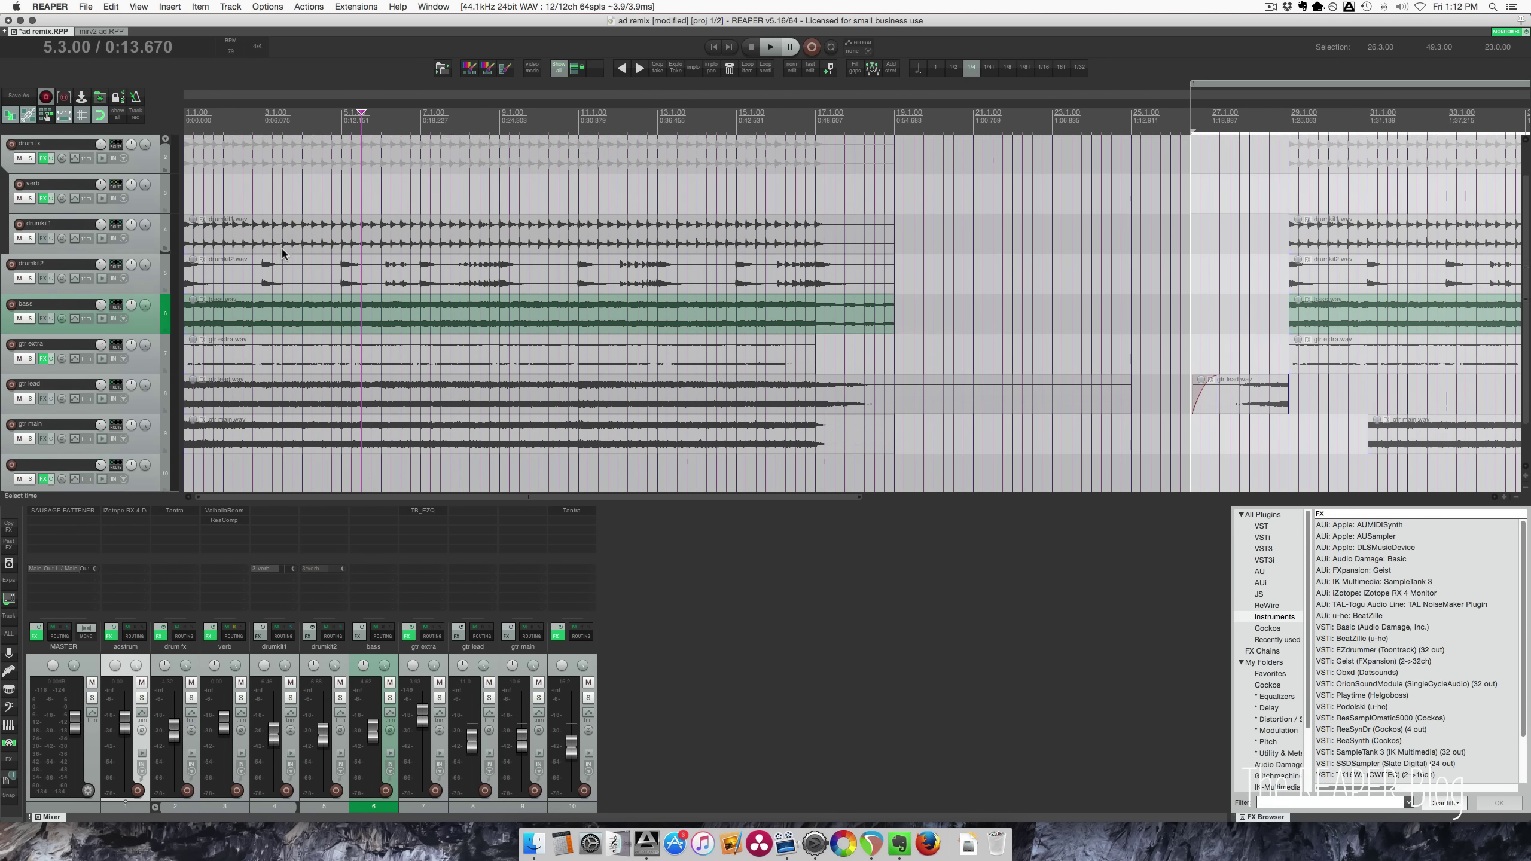
pyautogui.scroll(2, 282, 254)
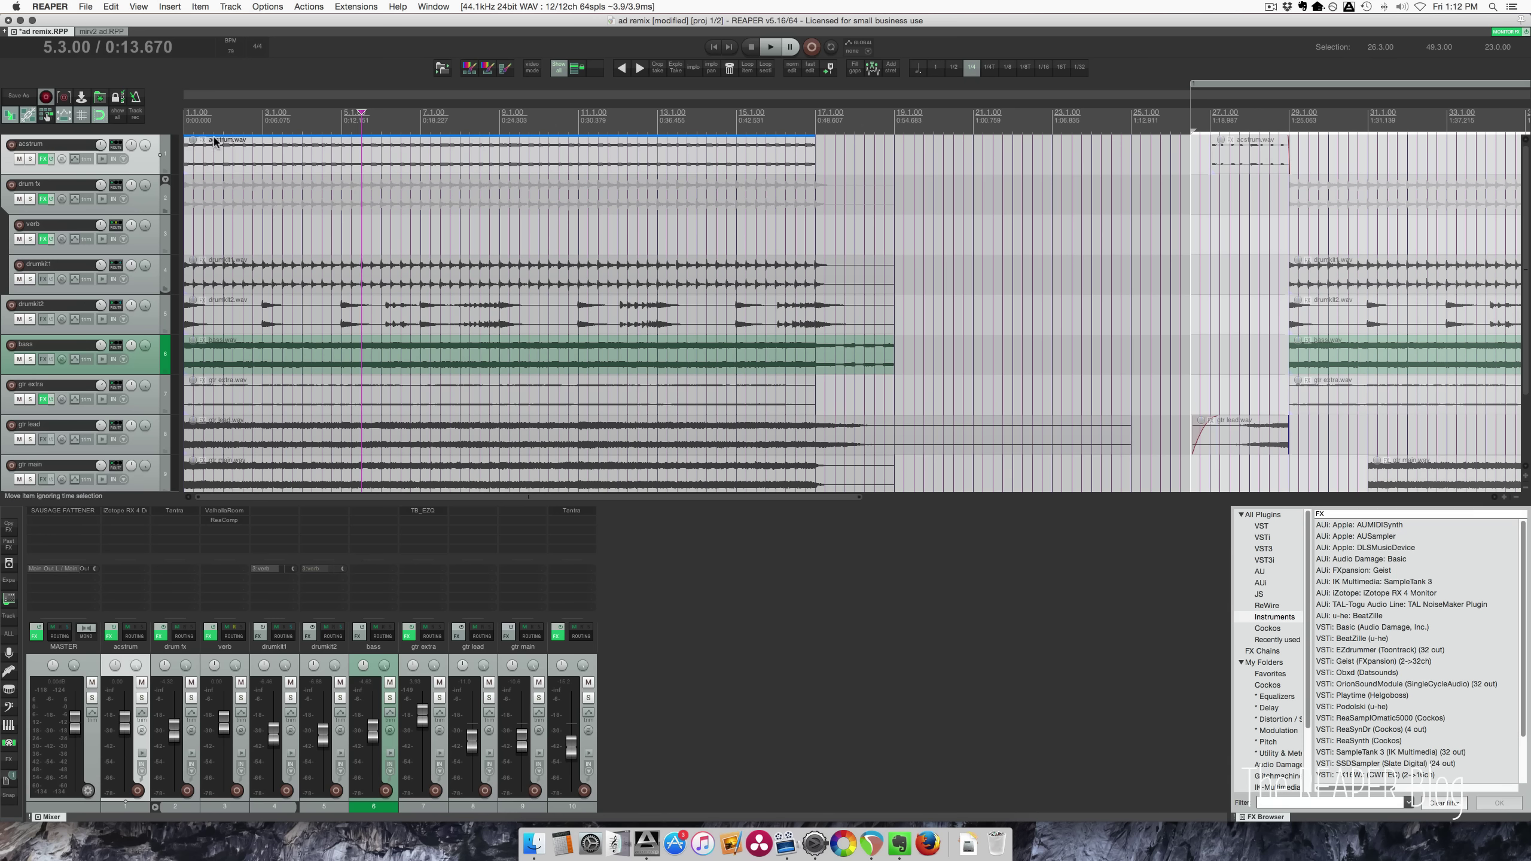
pyautogui.click(32, 158)
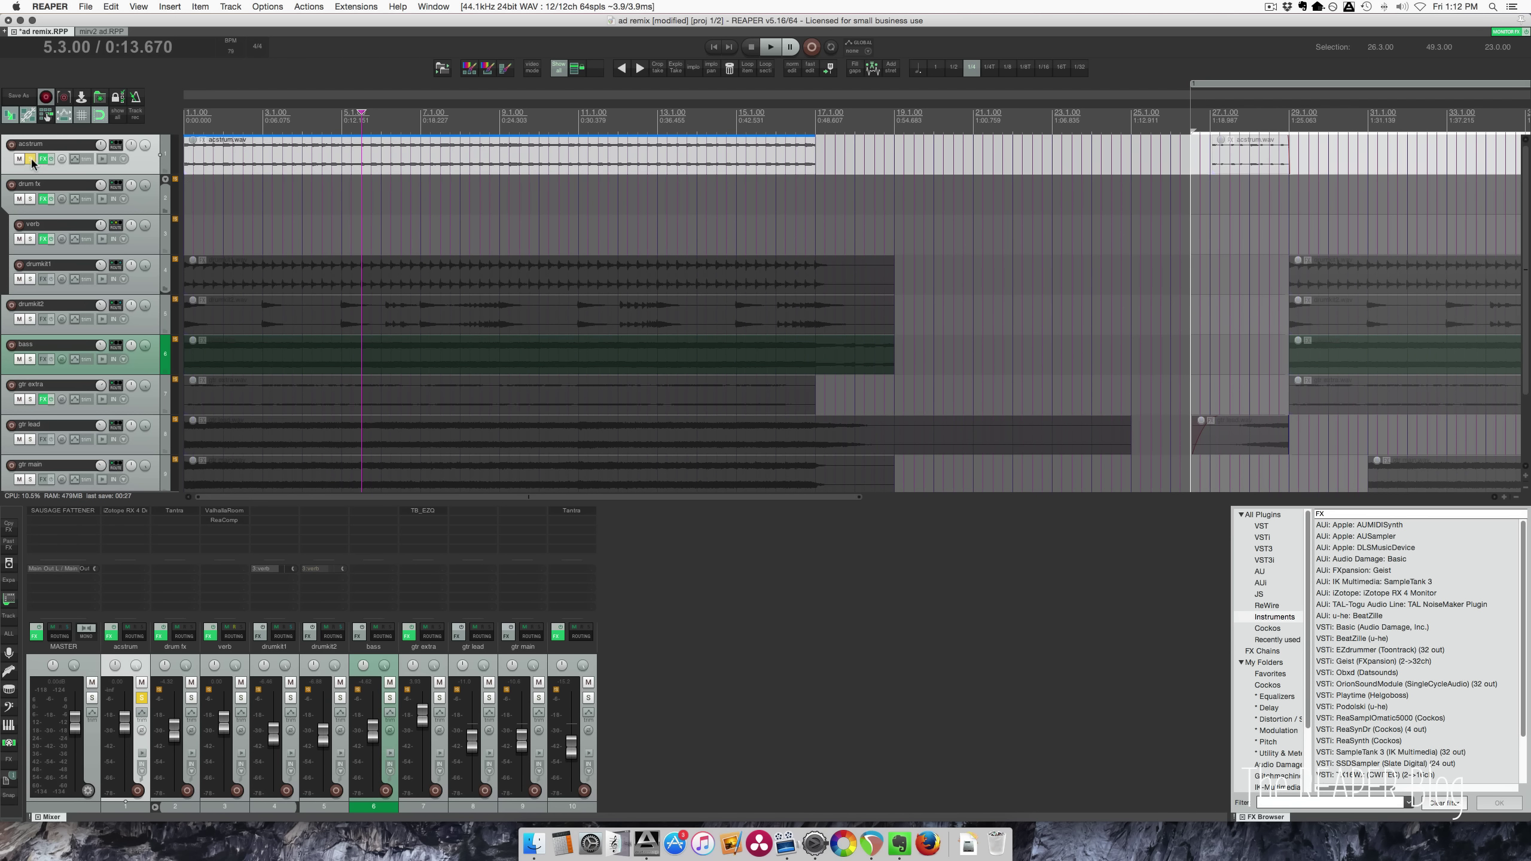
pyautogui.click(217, 159)
pyautogui.press('`')
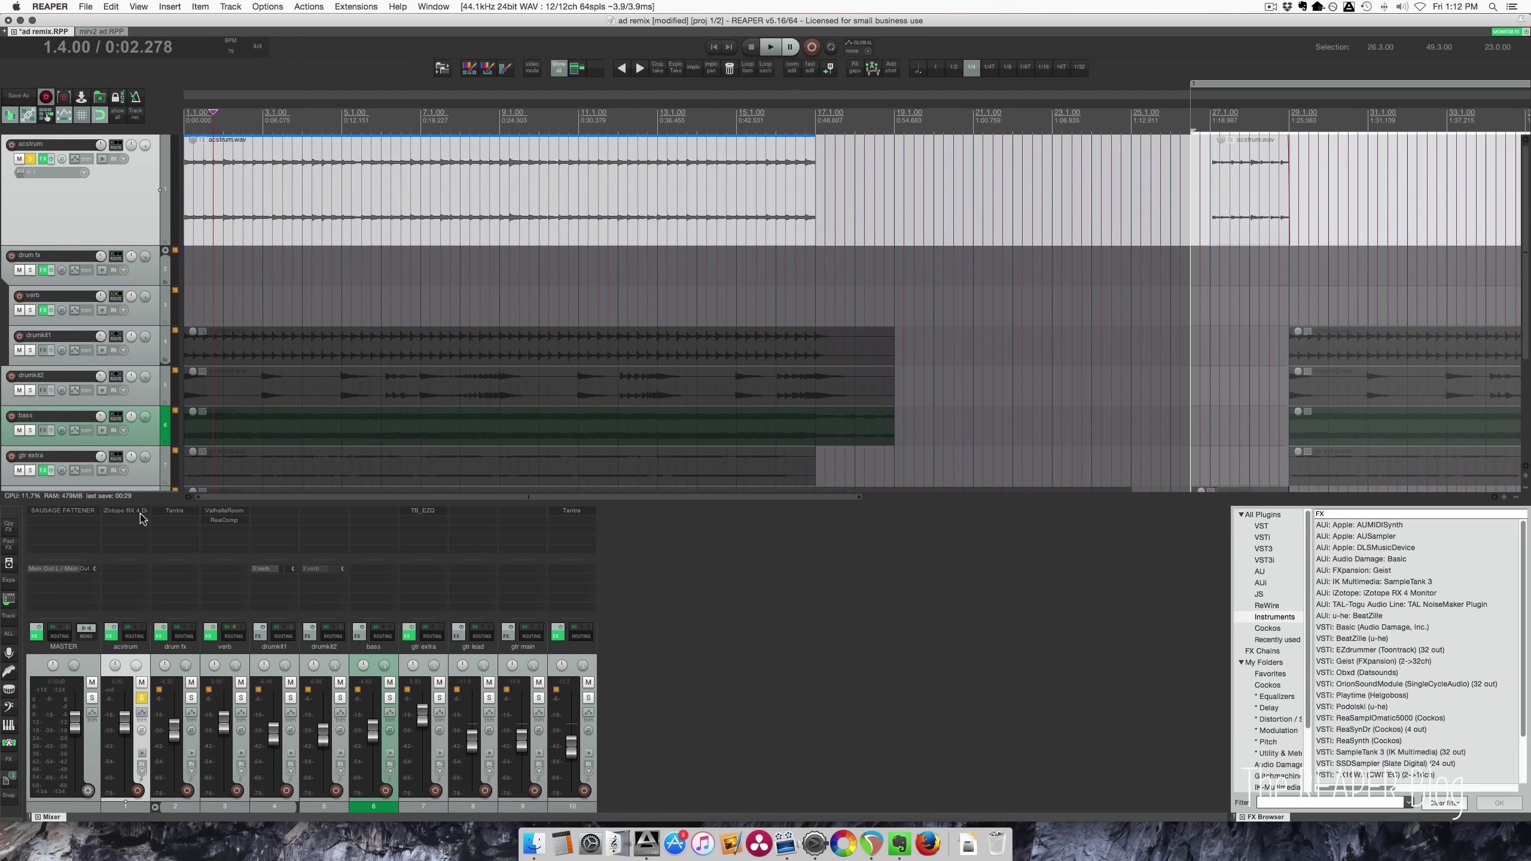
# Step: Inspect the iZotope RX 4 Declicker on the acstrum track and Sausage Fattener on the master, closing each plug-in window
pyautogui.click(122, 513)
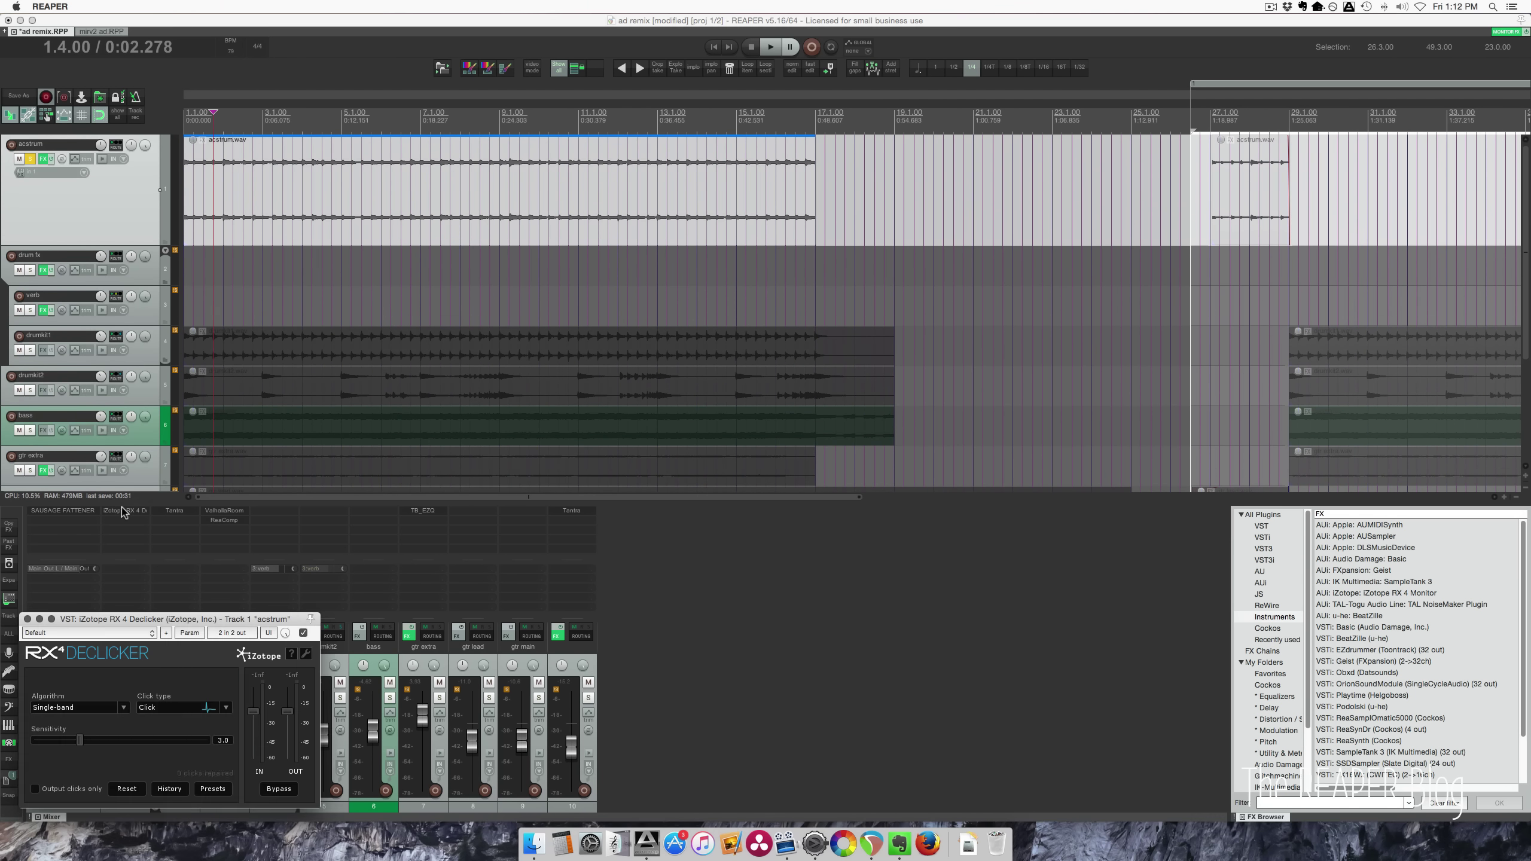
pyautogui.click(122, 512)
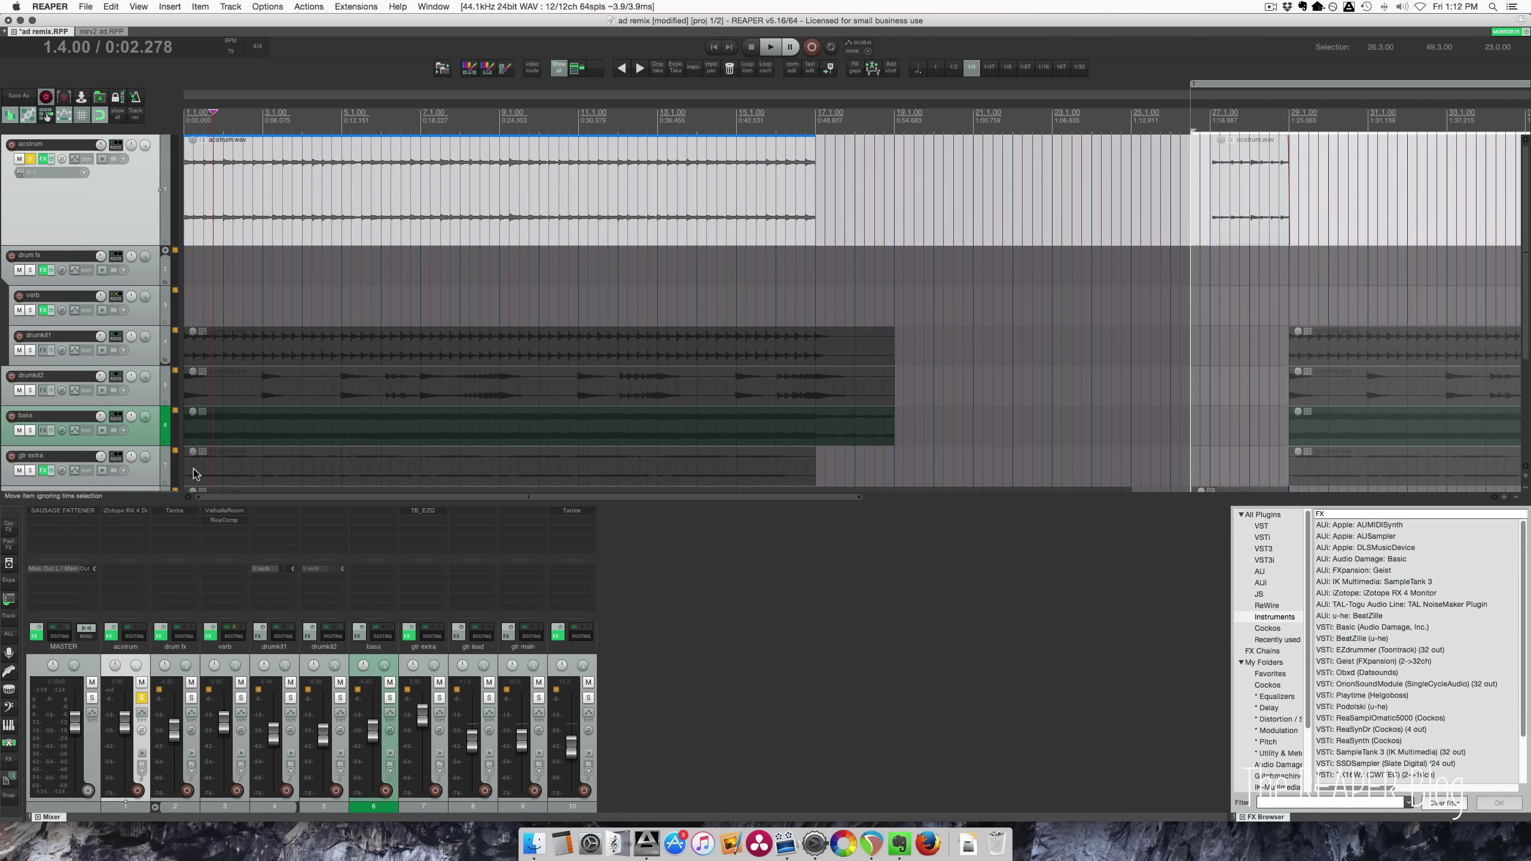
pyautogui.click(83, 513)
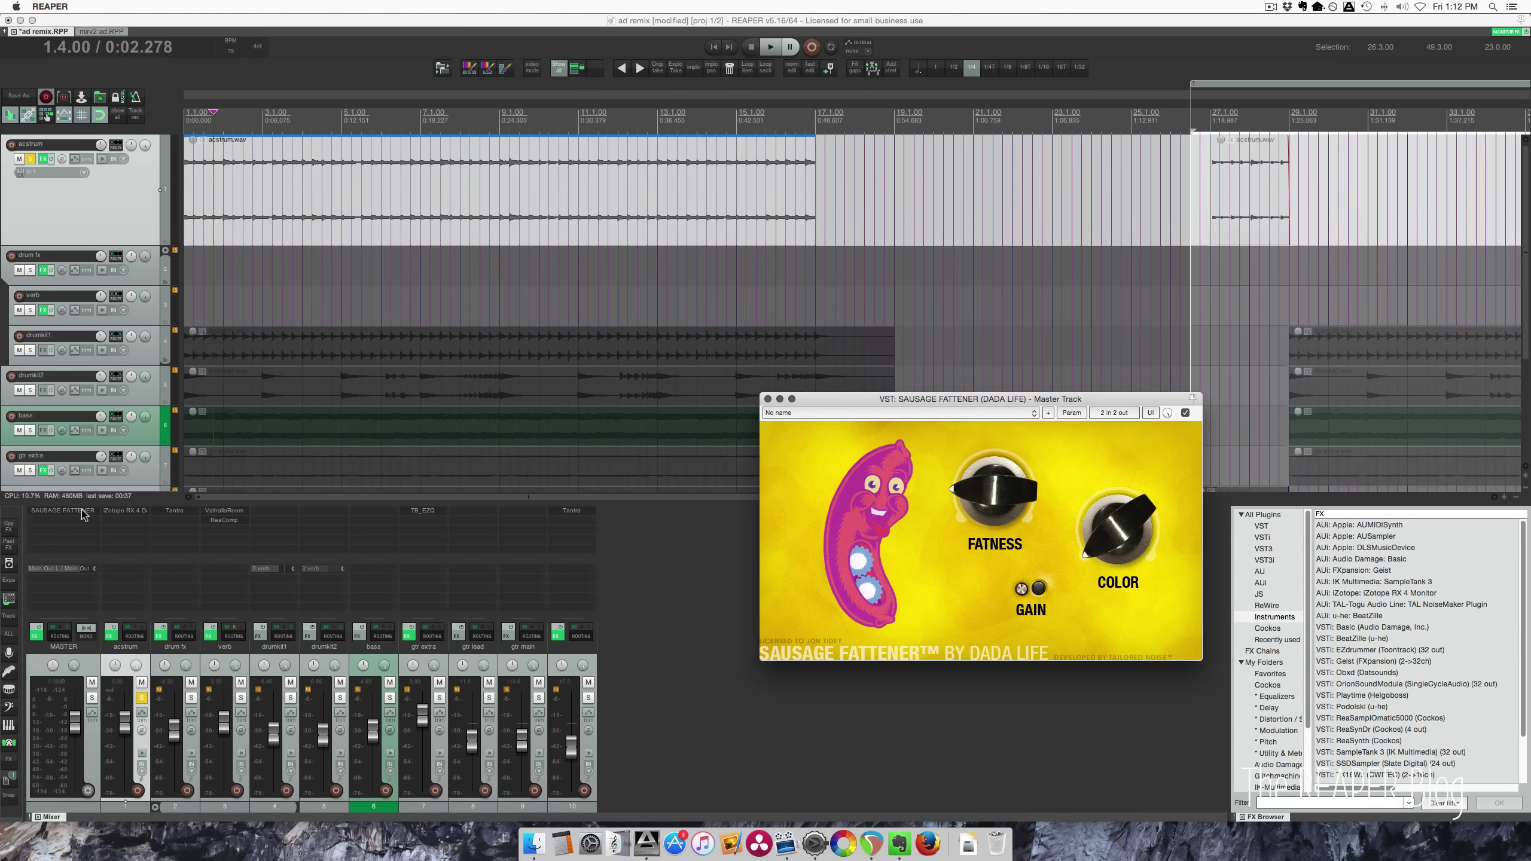
pyautogui.click(84, 512)
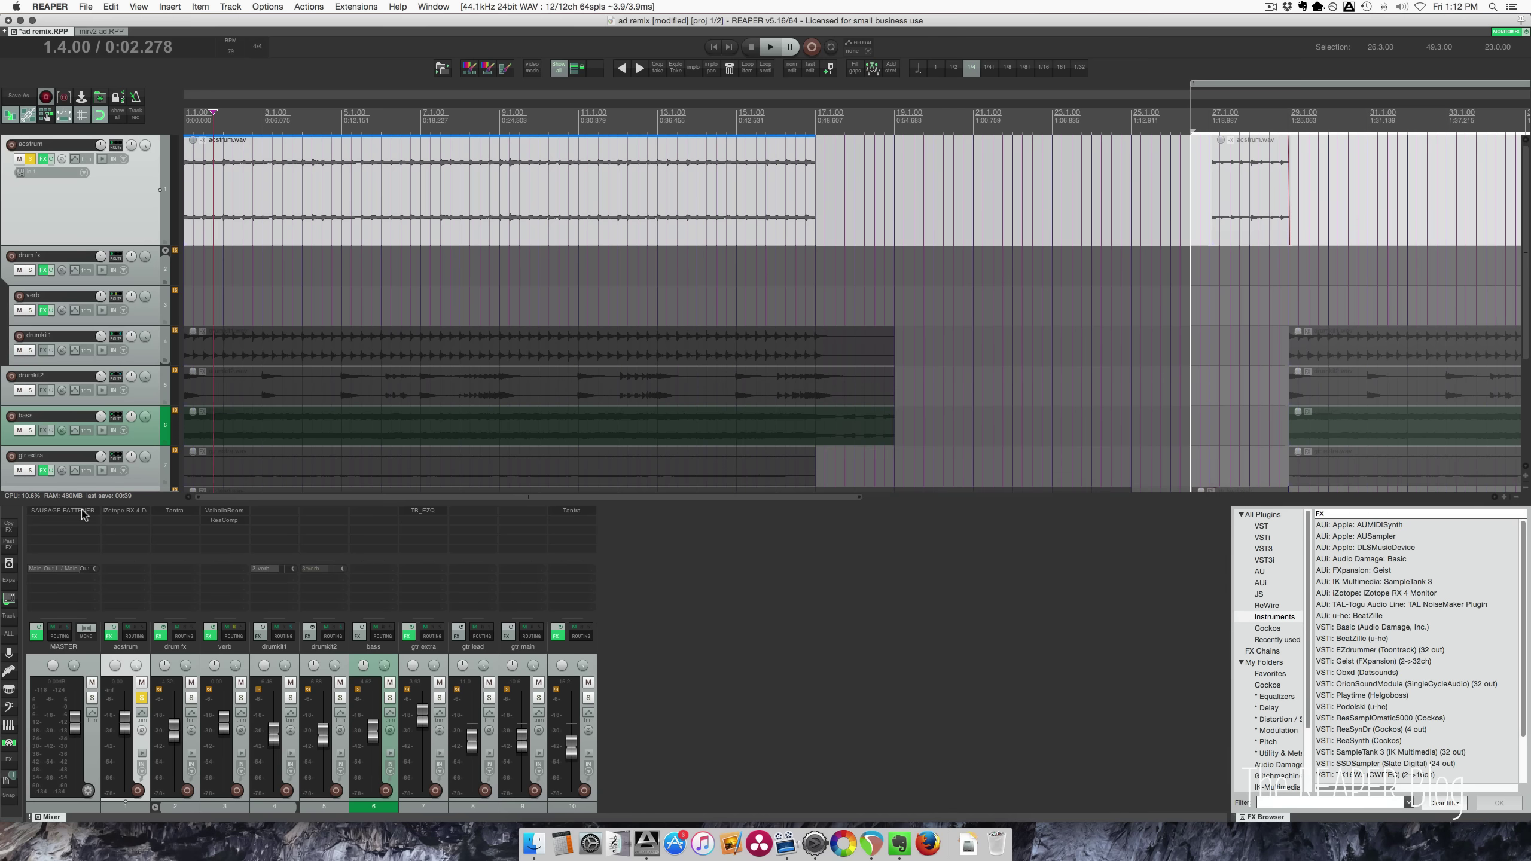
# Step: Listen to the soloed acstrum track, stop playback and unsolo the track
pyautogui.press('space')
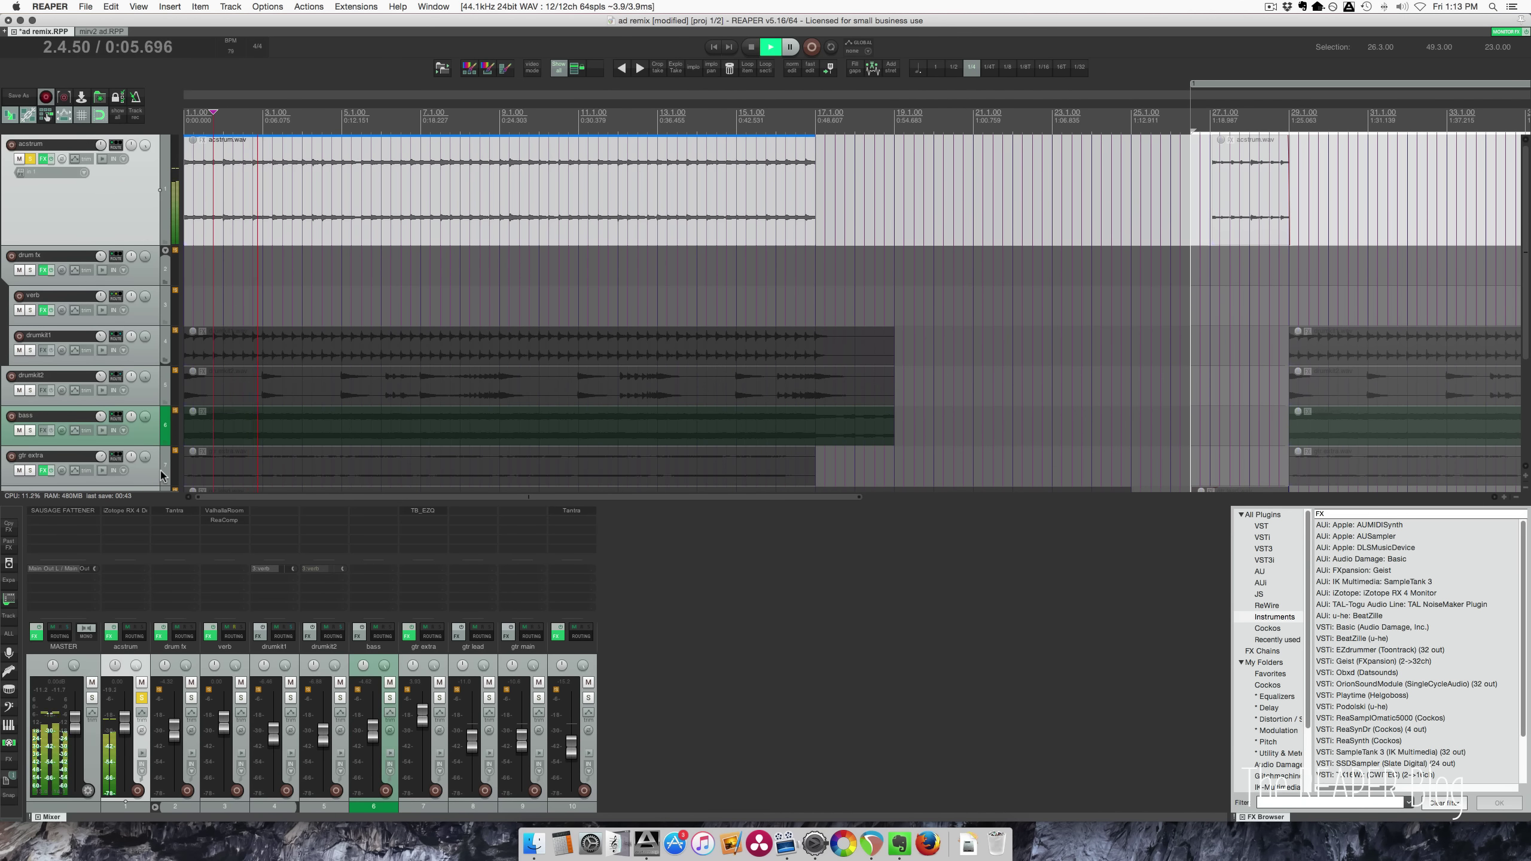
pyautogui.press('space')
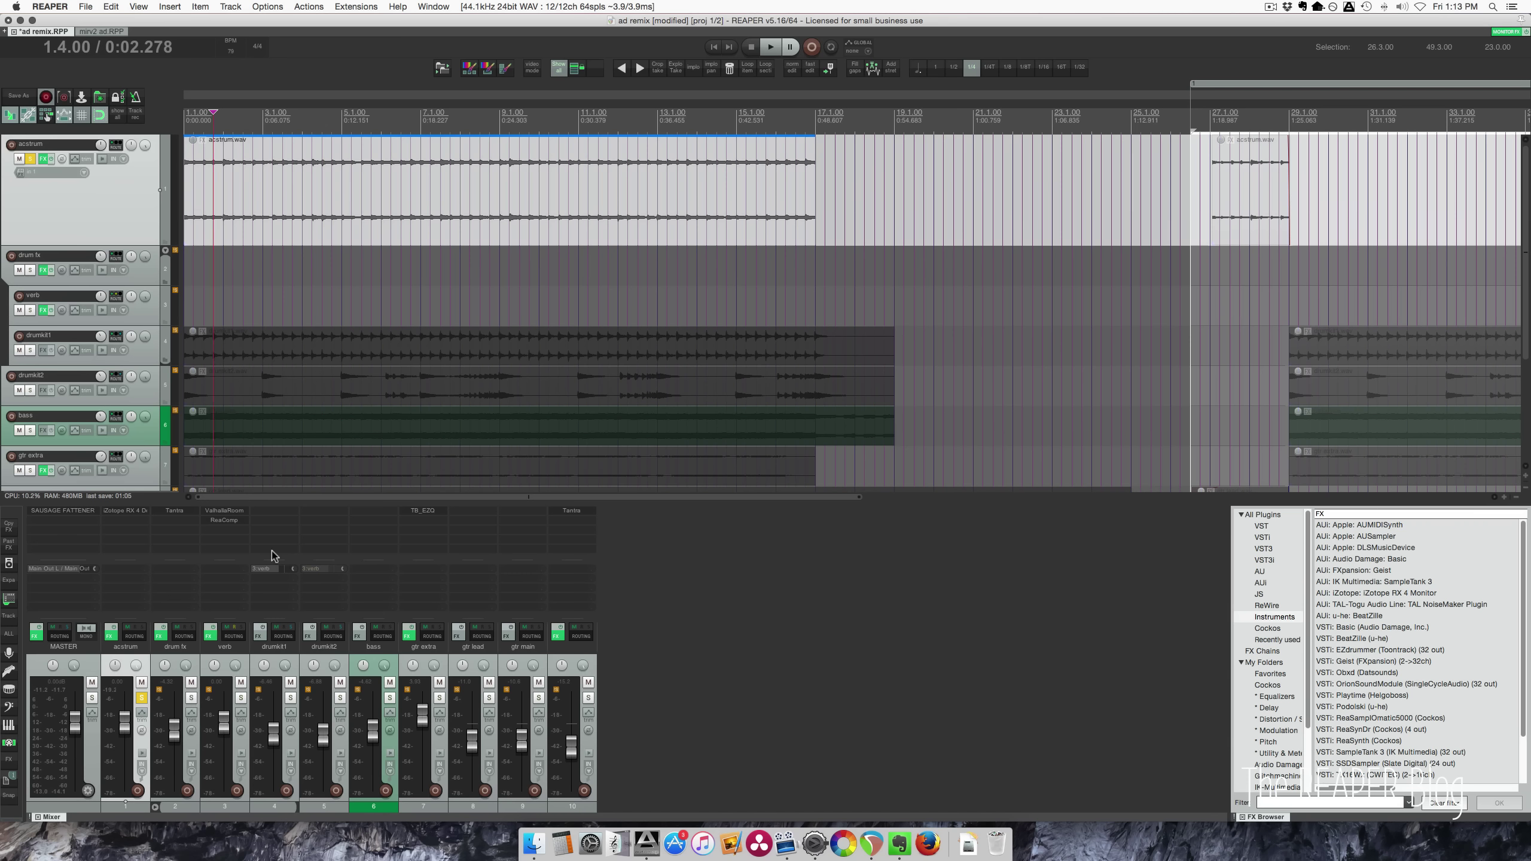
pyautogui.scroll(-1, 256, 350)
pyautogui.scroll(1, 185, 269)
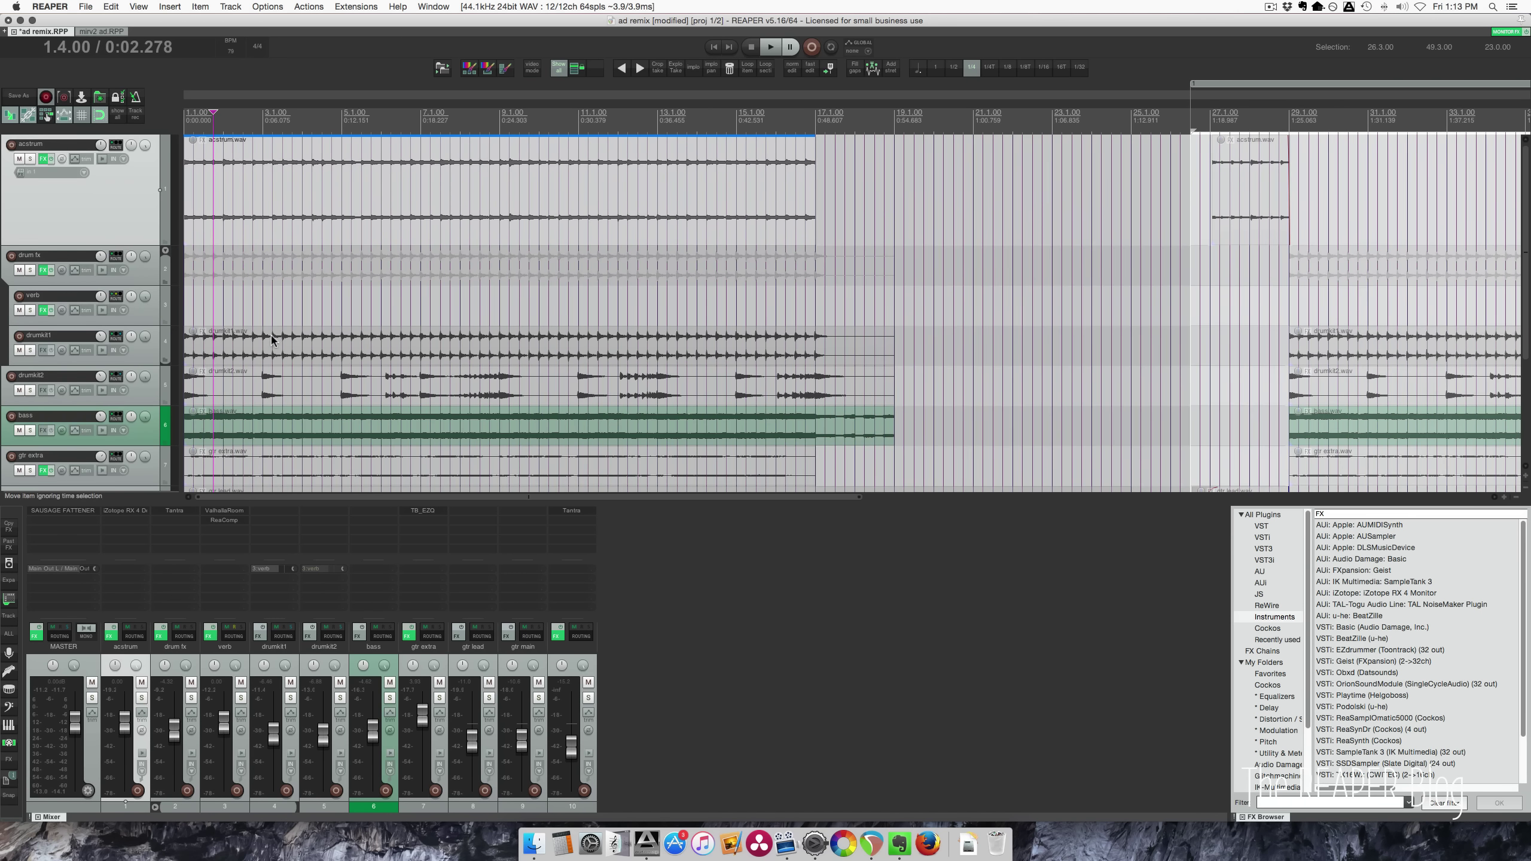
# Step: Place the edit cursor at 2.2.00 on the drumkit1 item and solo the drumkit1 track
pyautogui.scroll(-2, 265, 344)
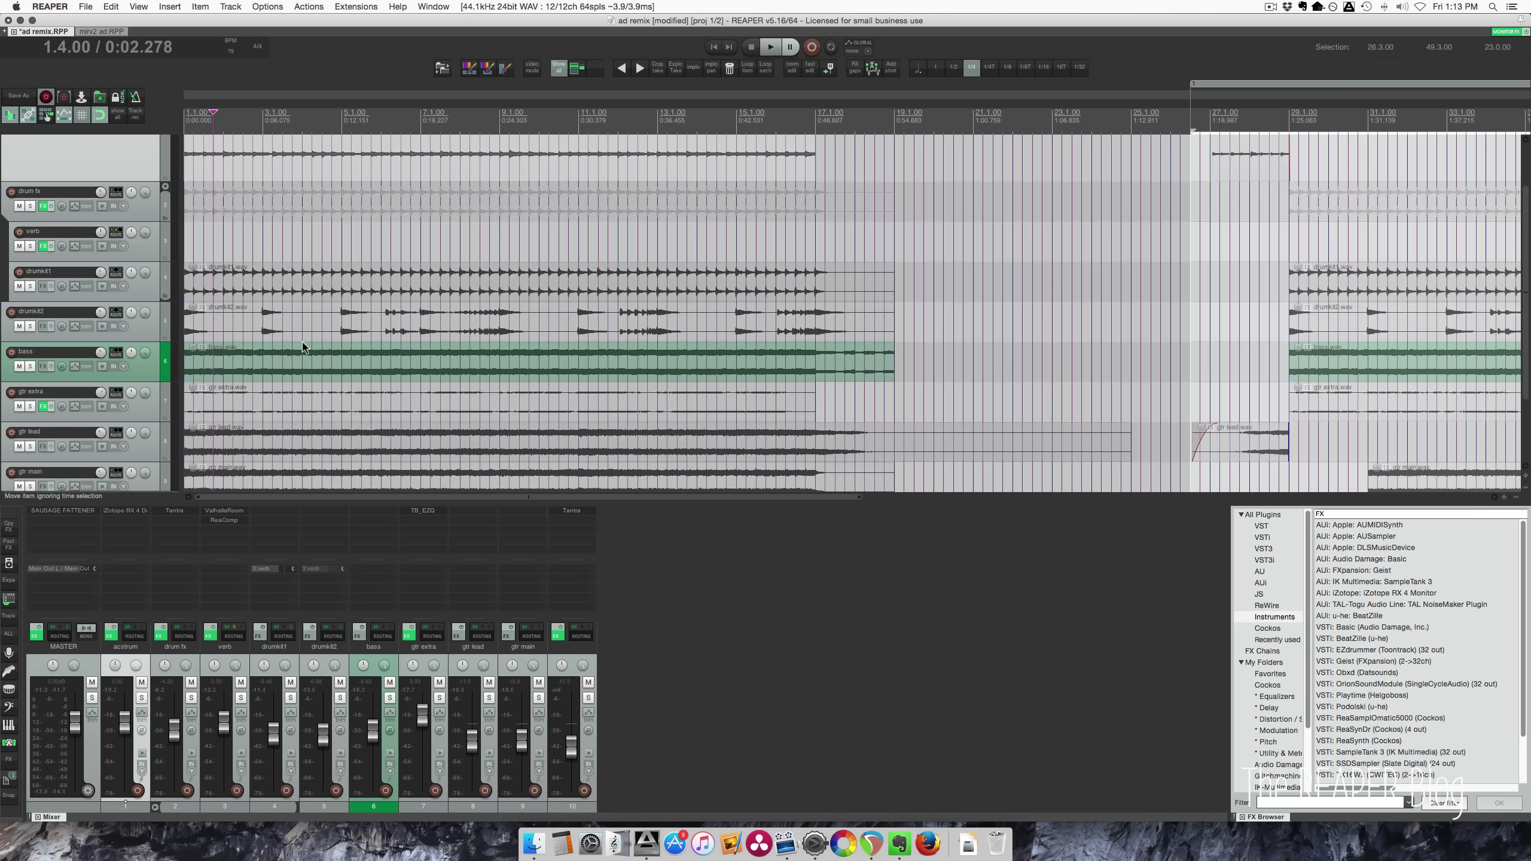
pyautogui.click(235, 290)
pyautogui.scroll(2, 235, 290)
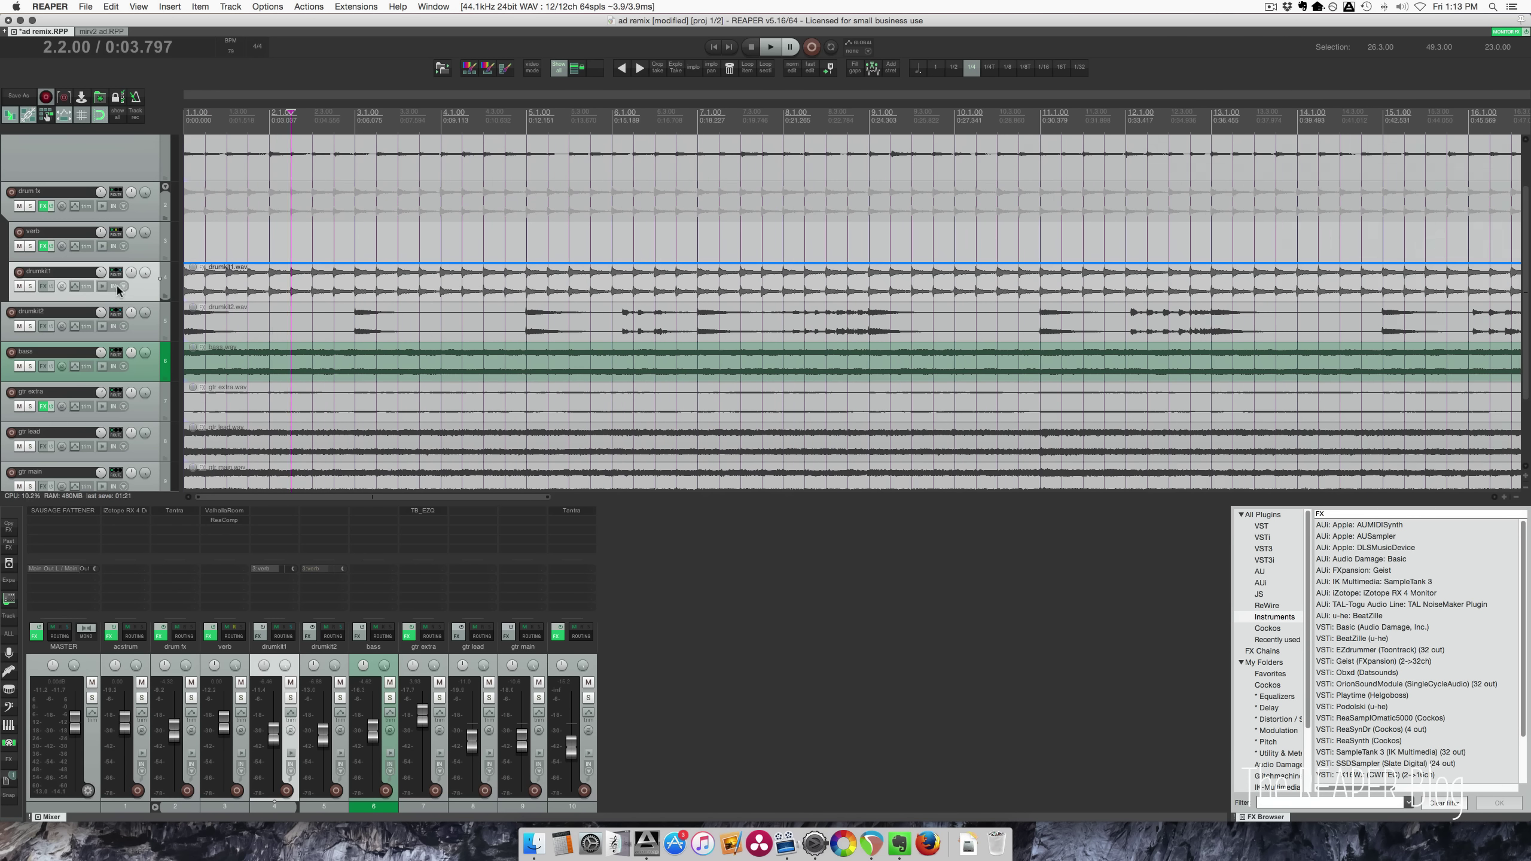
pyautogui.click(30, 286)
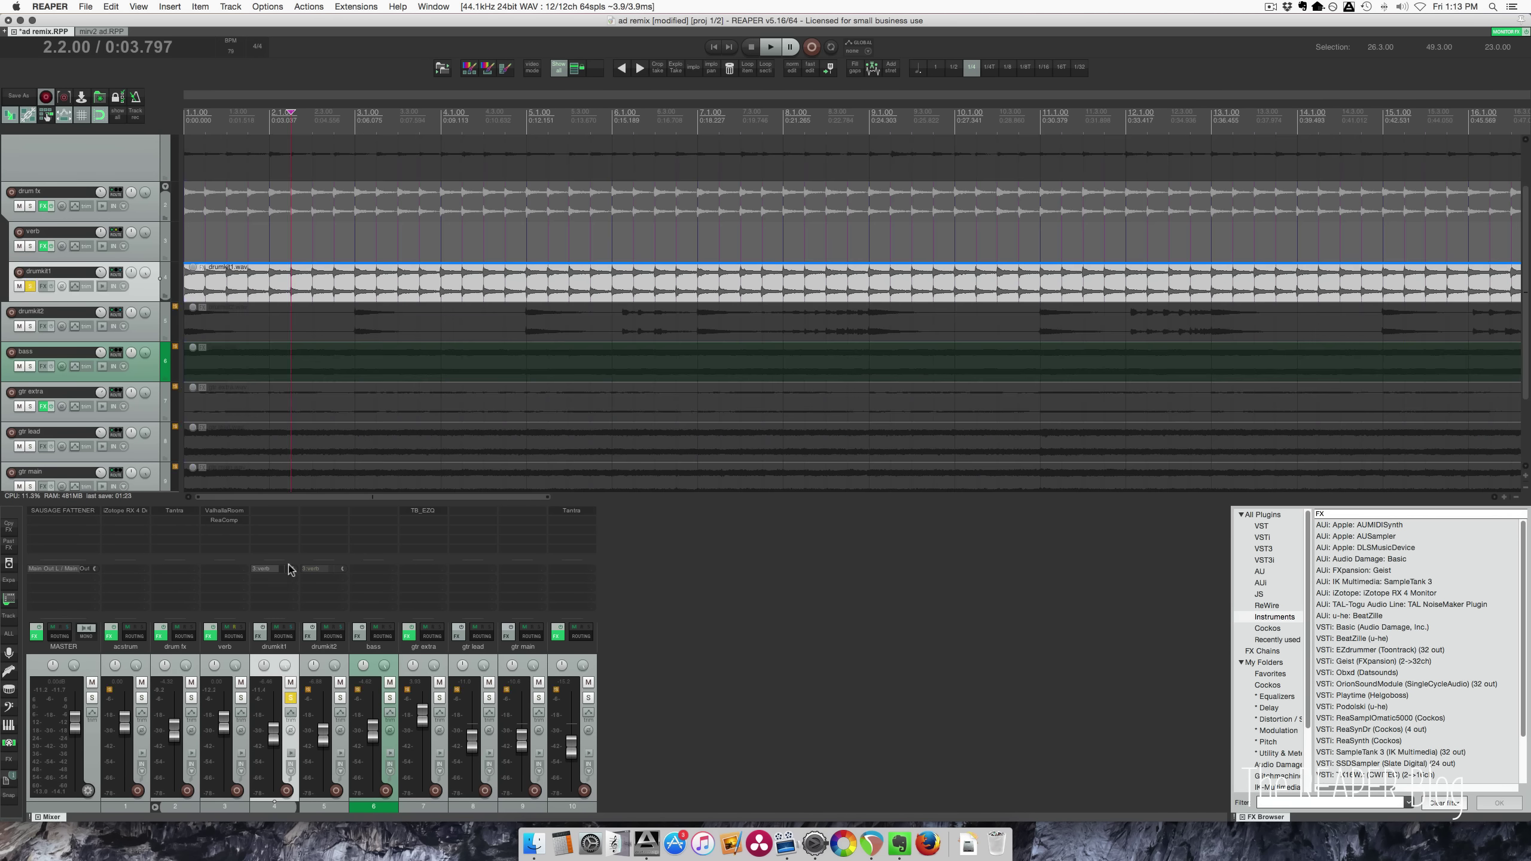
# Step: Open ValhallaRoom and ReaComp on the verb track and play a short passage of the soloed drums through them
pyautogui.click(234, 511)
pyautogui.click(230, 521)
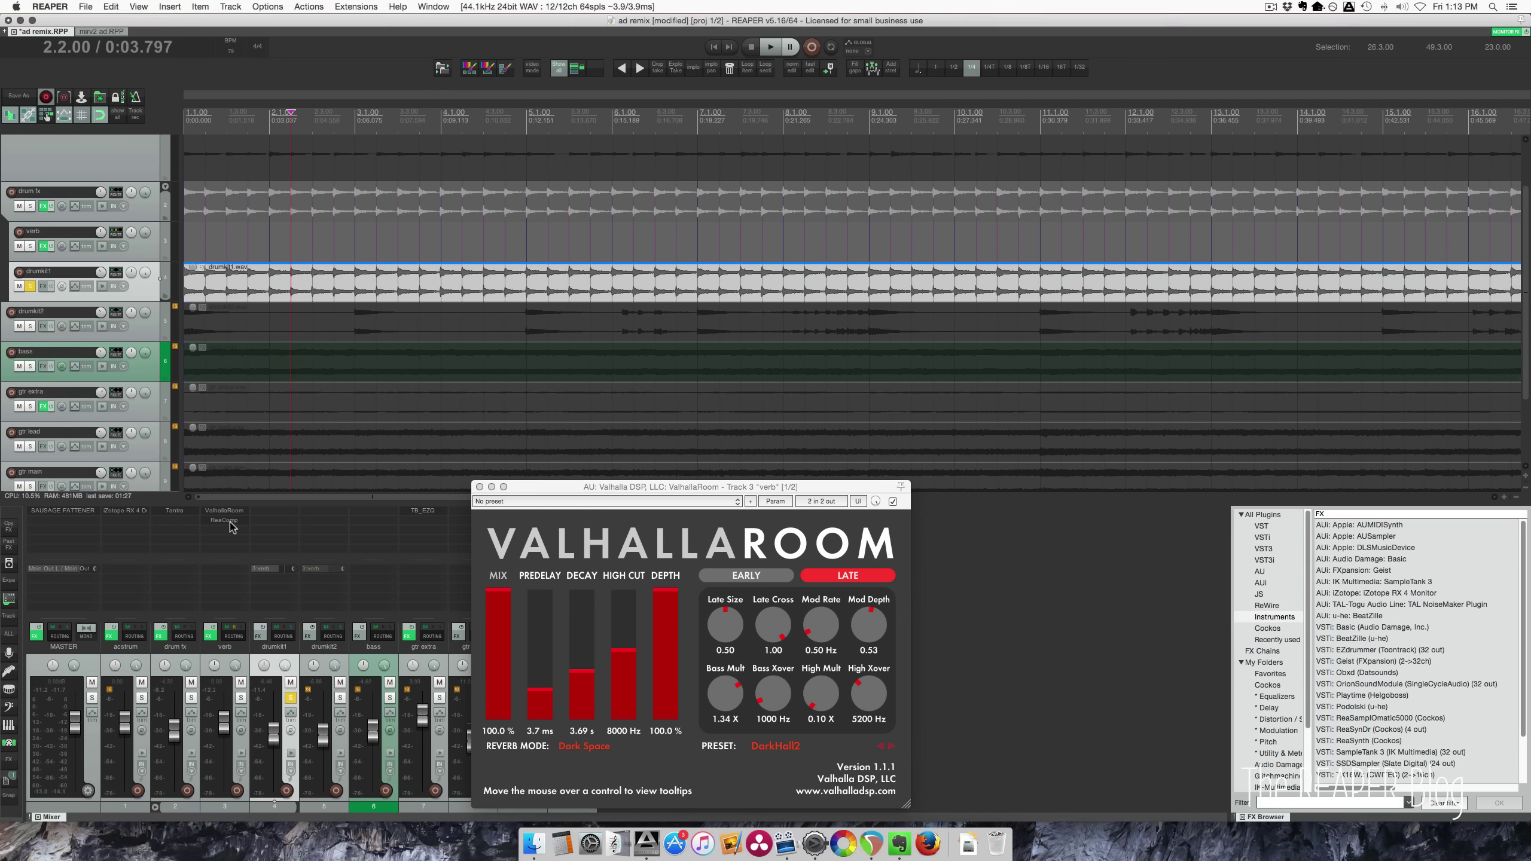
pyautogui.press('space')
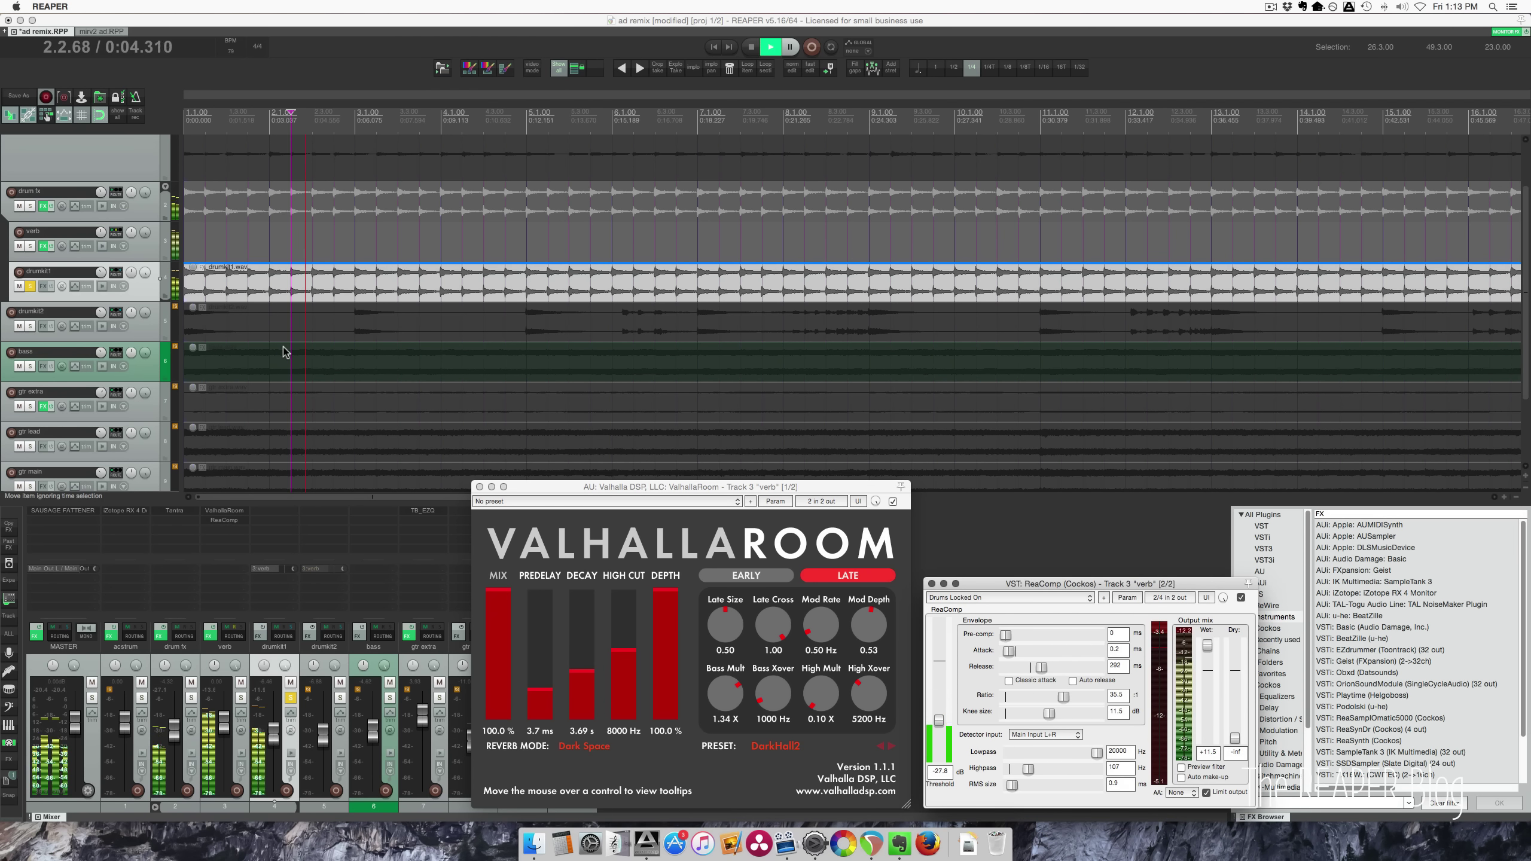
pyautogui.press('space')
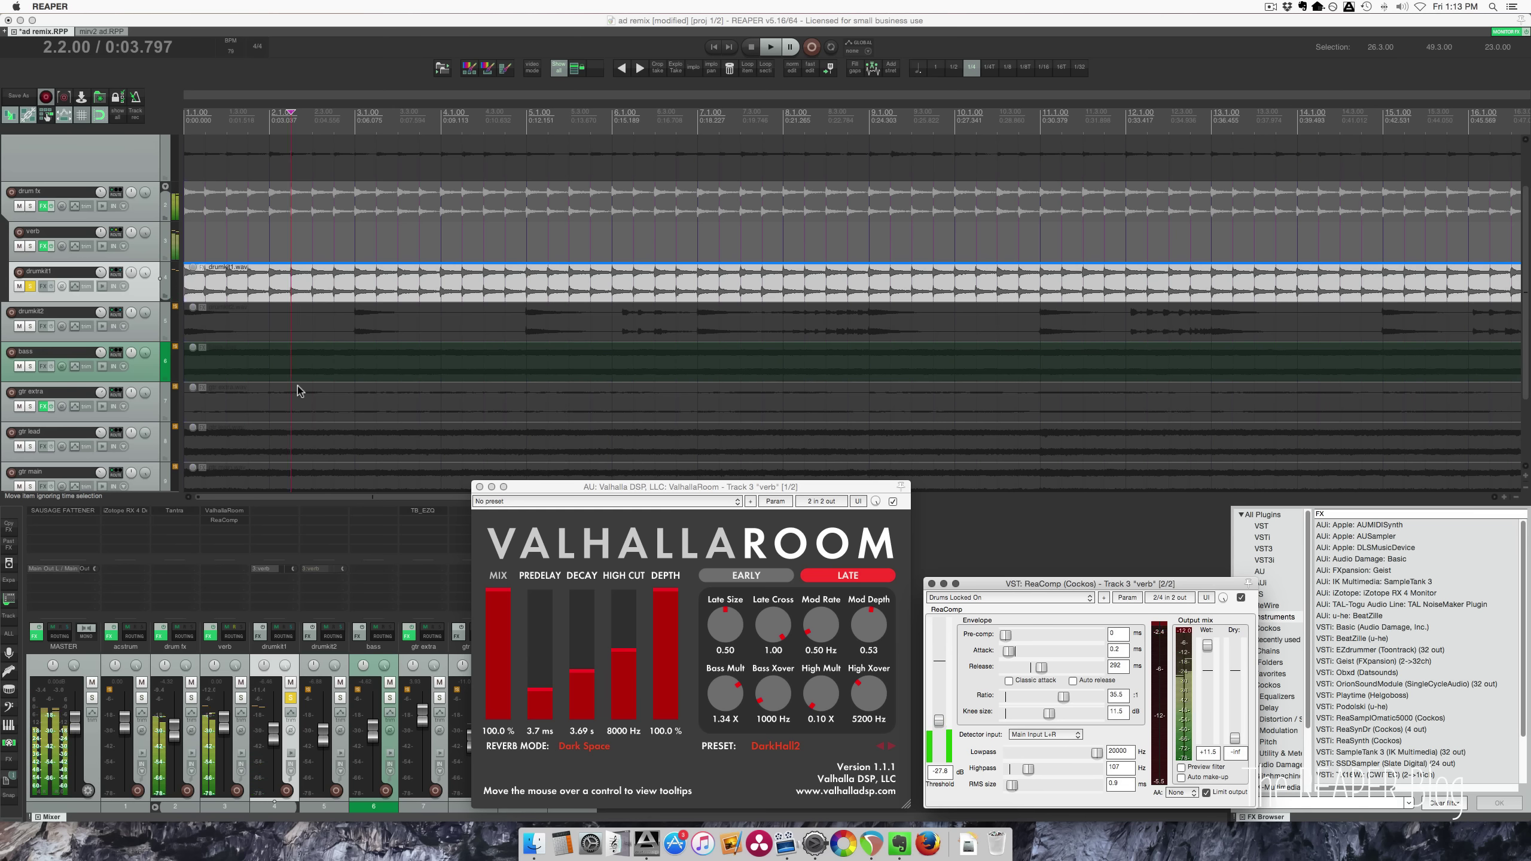
# Step: Open Tantra on the drum fx track, mute the verb track and bypass Tantra
pyautogui.click(184, 513)
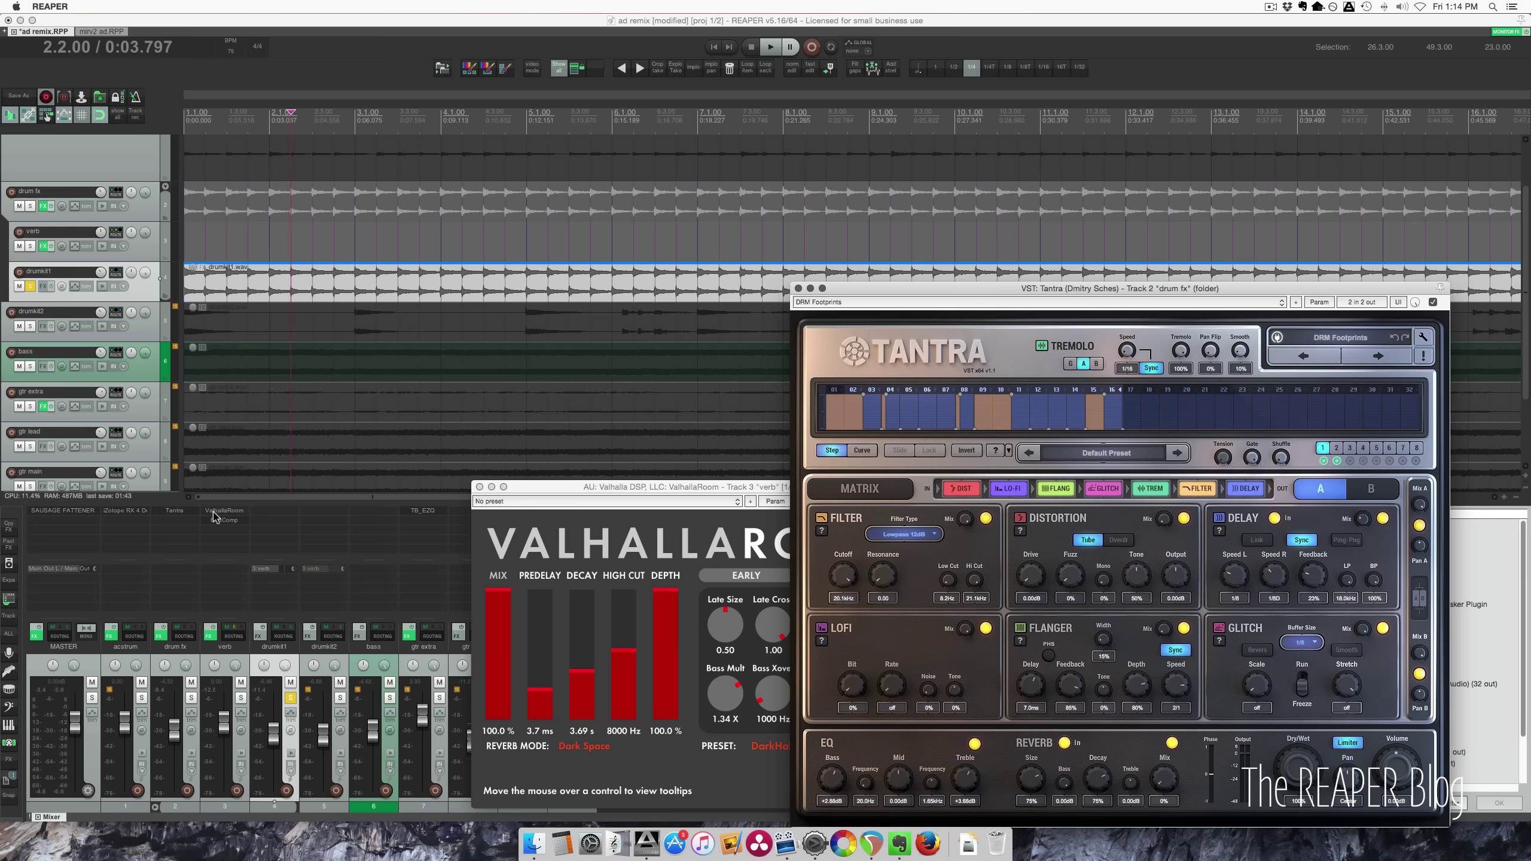
pyautogui.click(240, 682)
pyautogui.keyDown('shift'); pyautogui.click(177, 511); pyautogui.keyUp('shift')
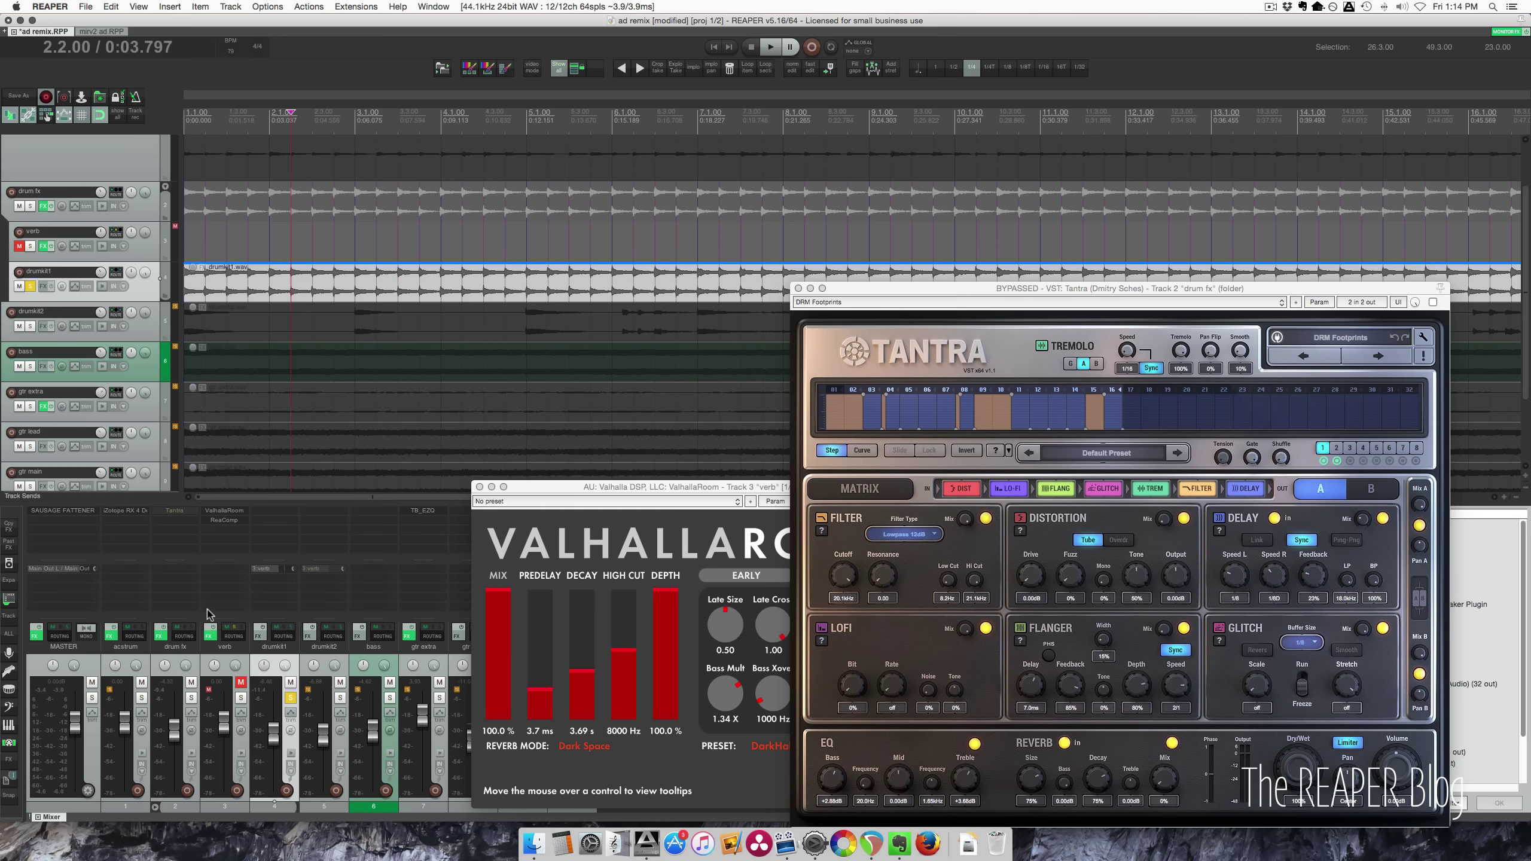
# Step: Play the dry drumkit1 track, unmuting the verb track and re-enabling Tantra during playback to compare the effects
pyautogui.press('space')
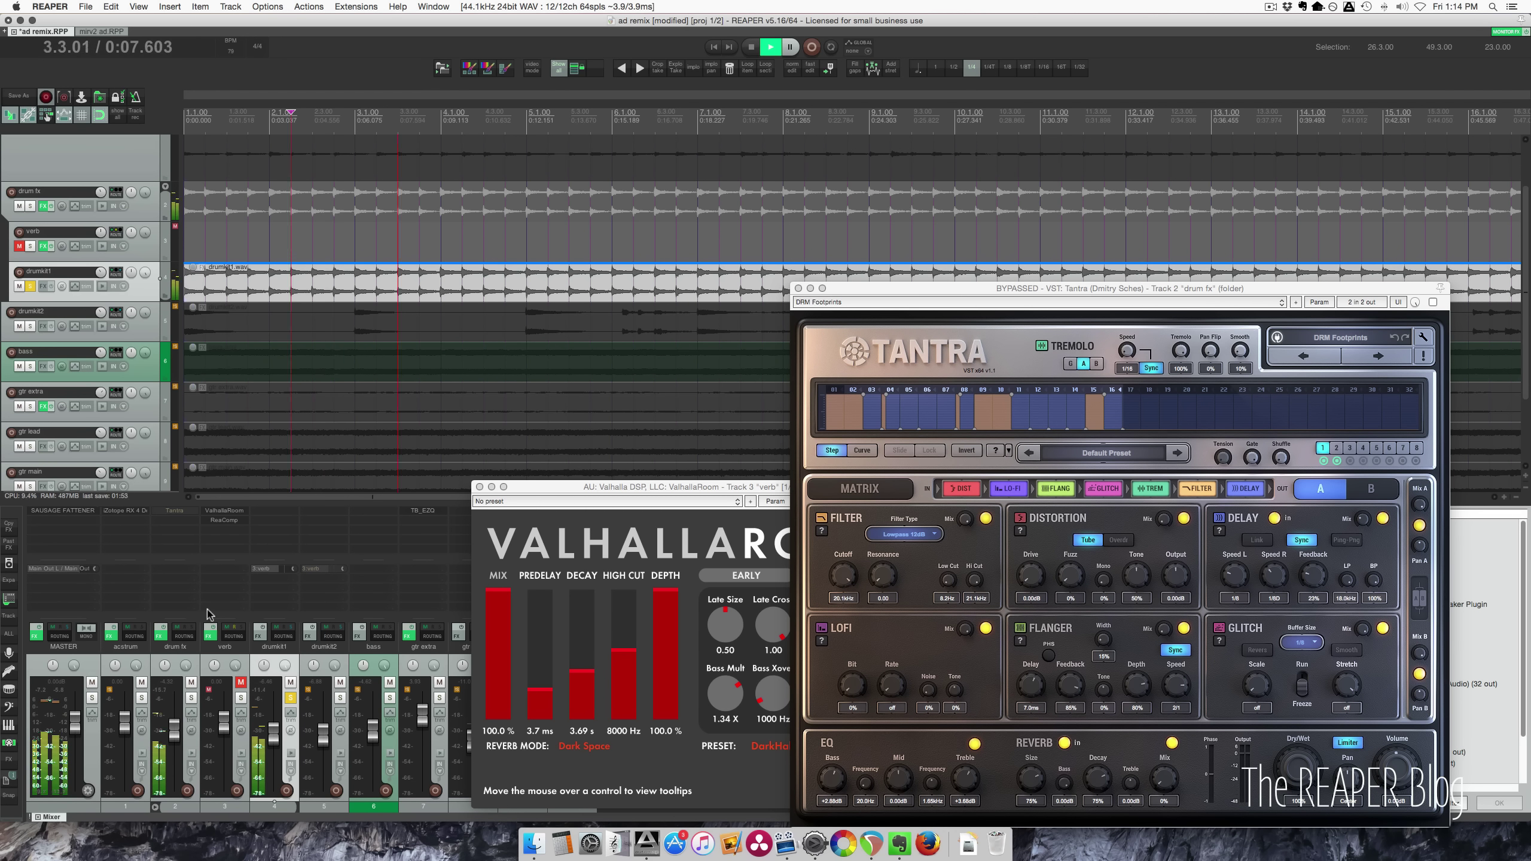
pyautogui.click(241, 683)
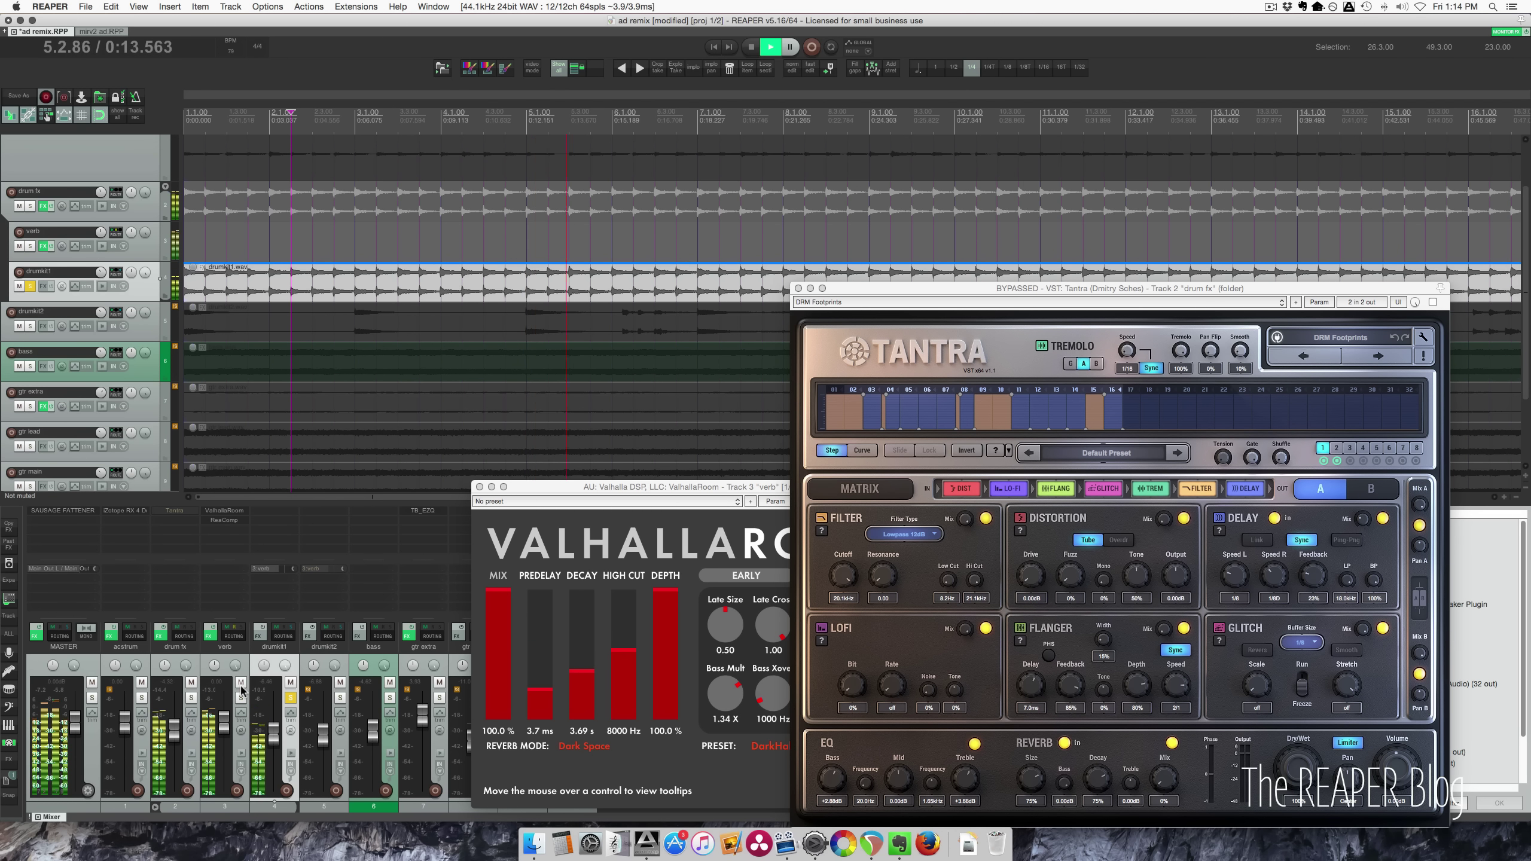
pyautogui.click(184, 517)
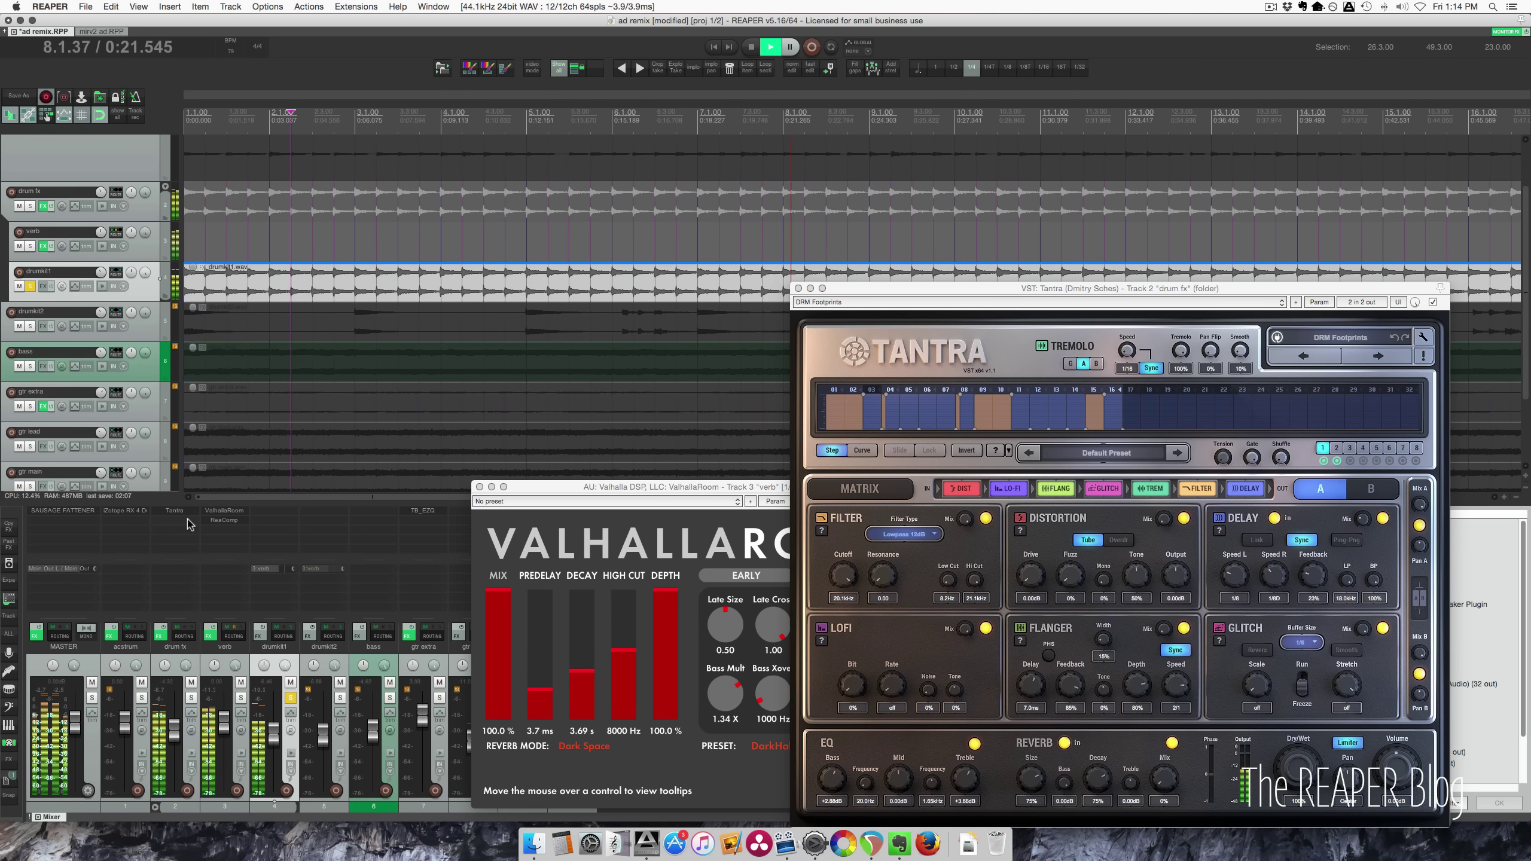
pyautogui.scroll(-3, 361, 441)
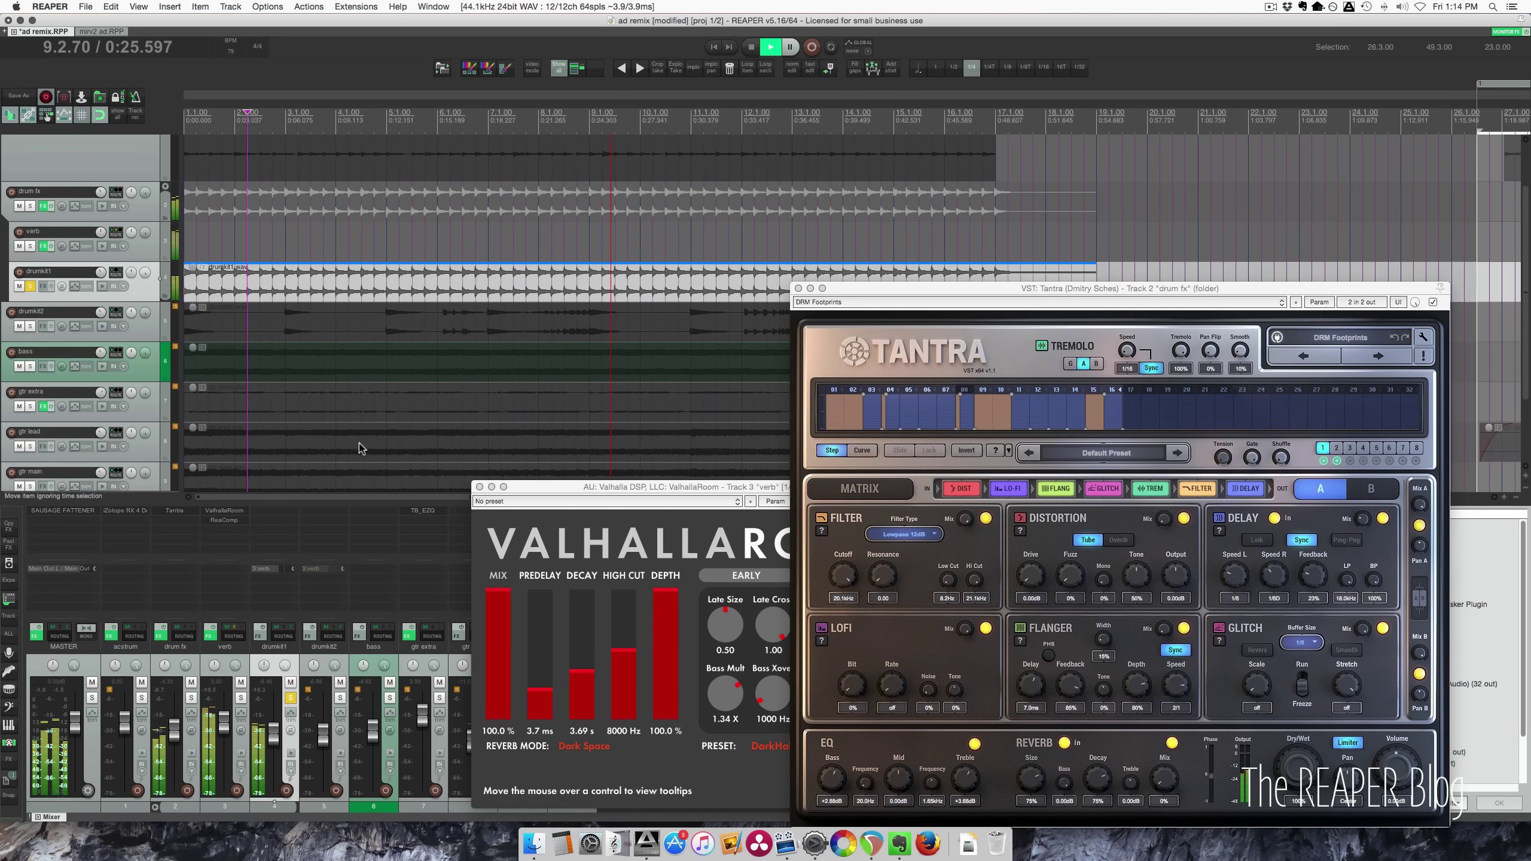
# Step: Stop playback, unsolo the drumkit1 track and close the open plug-in windows
pyautogui.press('space')
pyautogui.click(288, 698)
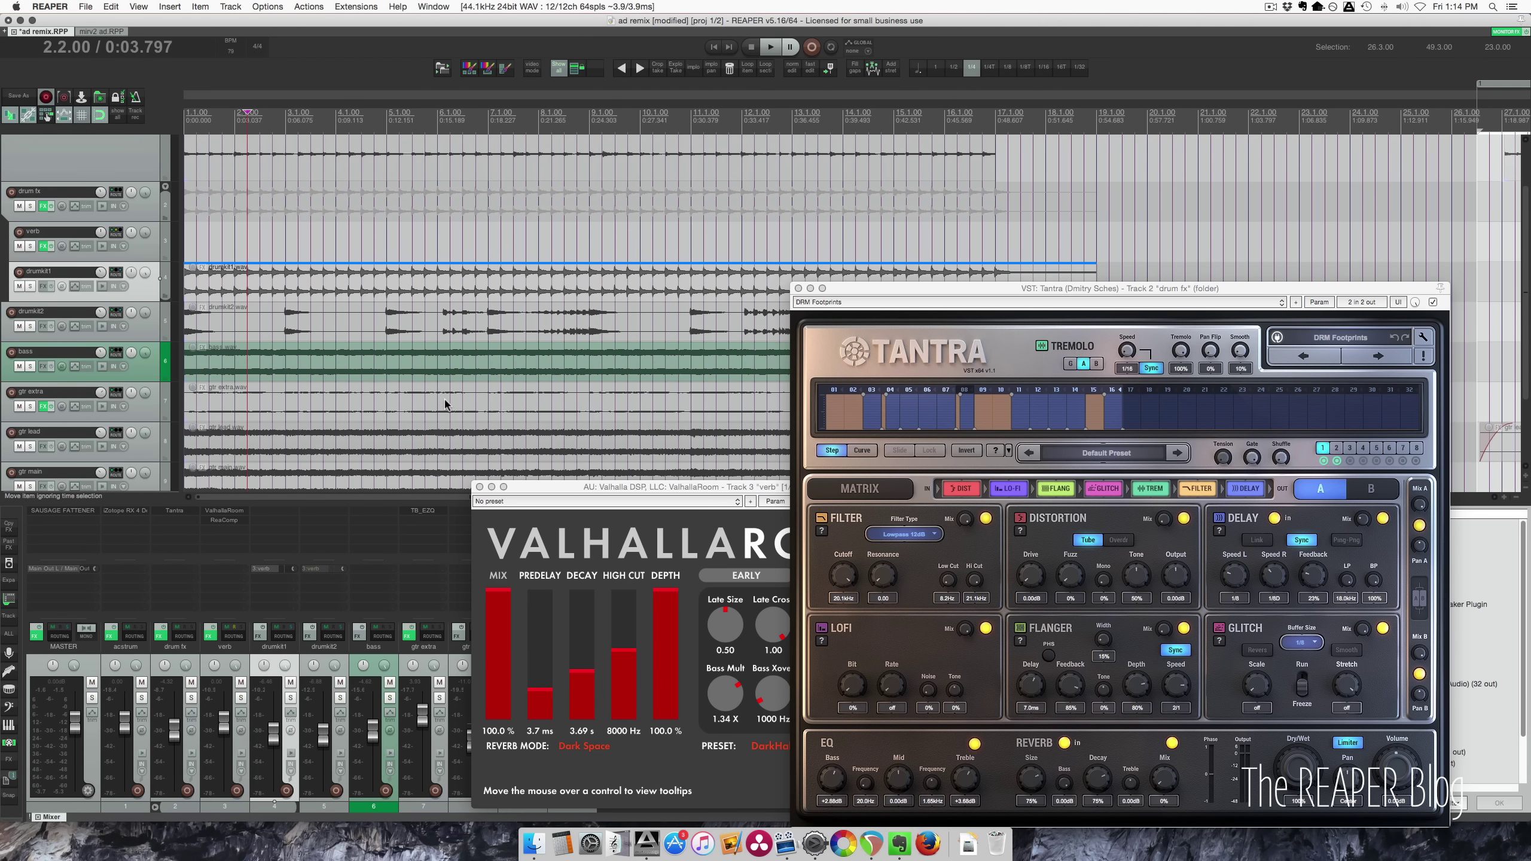
pyautogui.press('super+w')
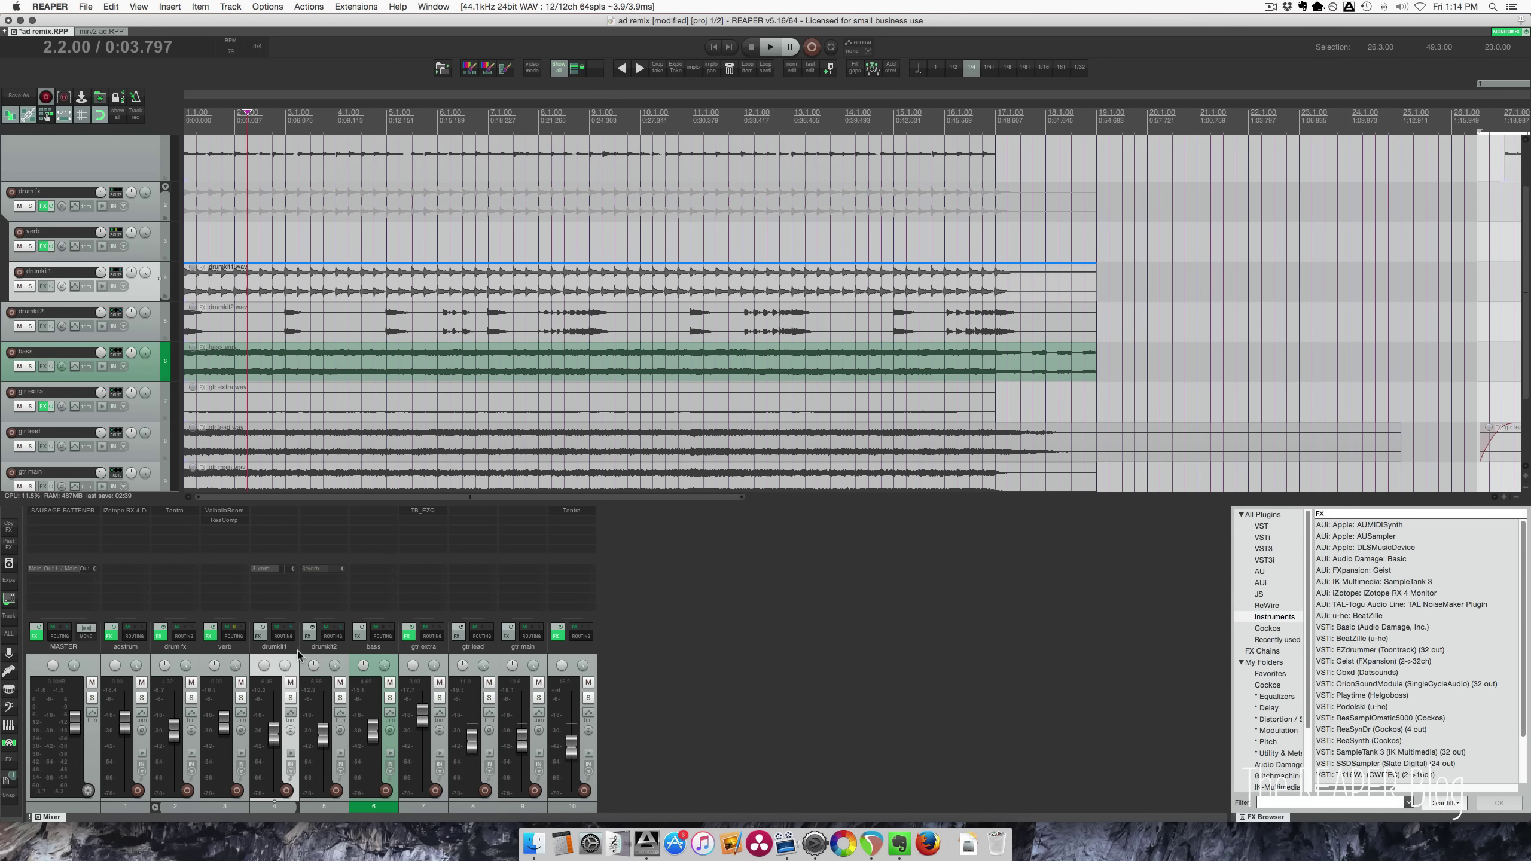
pyautogui.scroll(3, 298, 414)
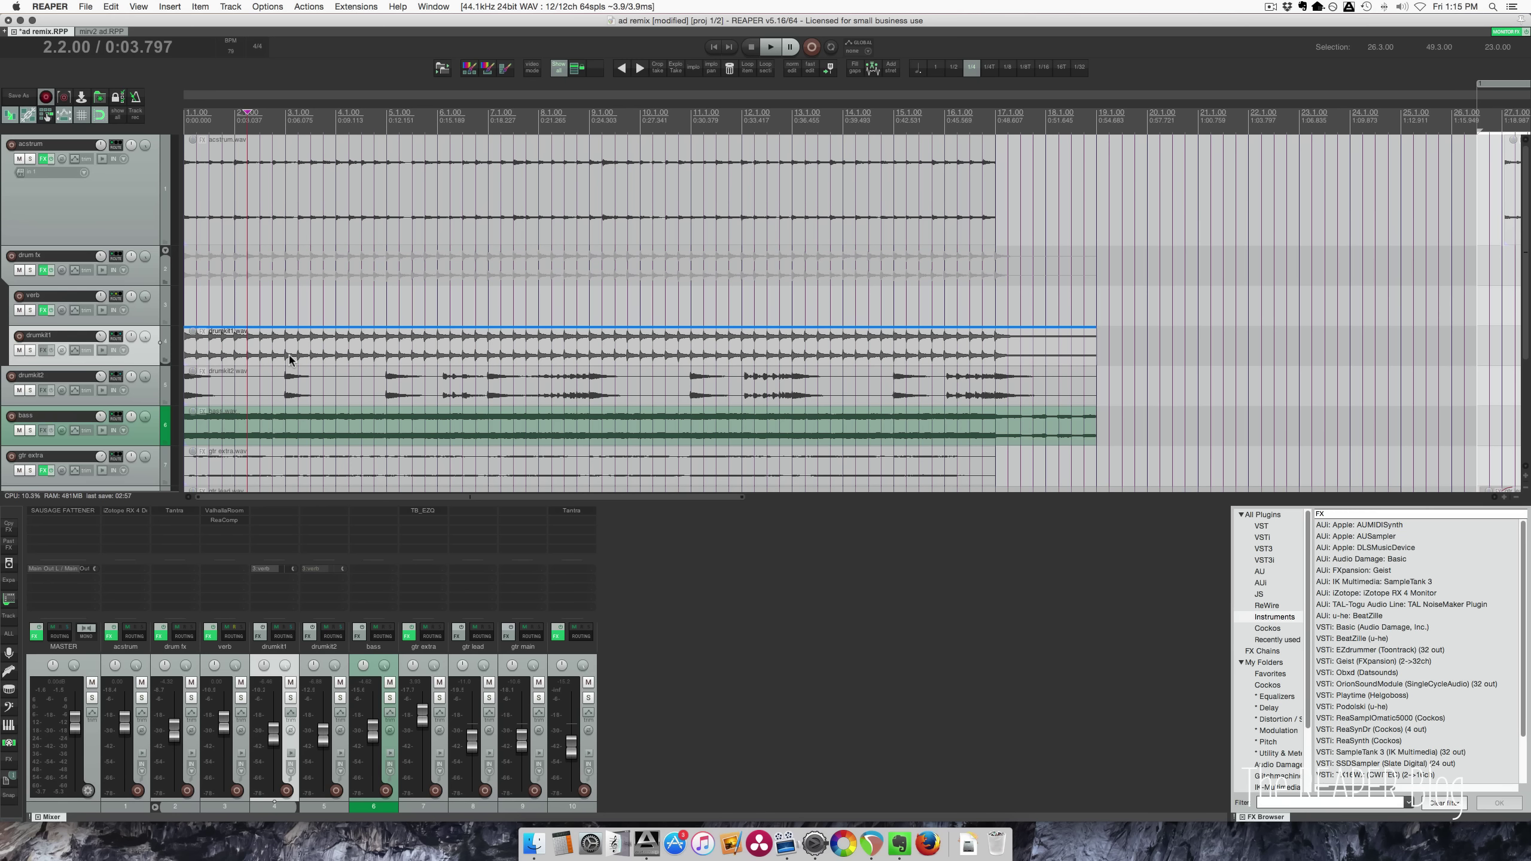
# Step: Enlarge and solo the drumkit2 track, listen to it from 7.1.00, stop playback and unsolo it
pyautogui.click(146, 399)
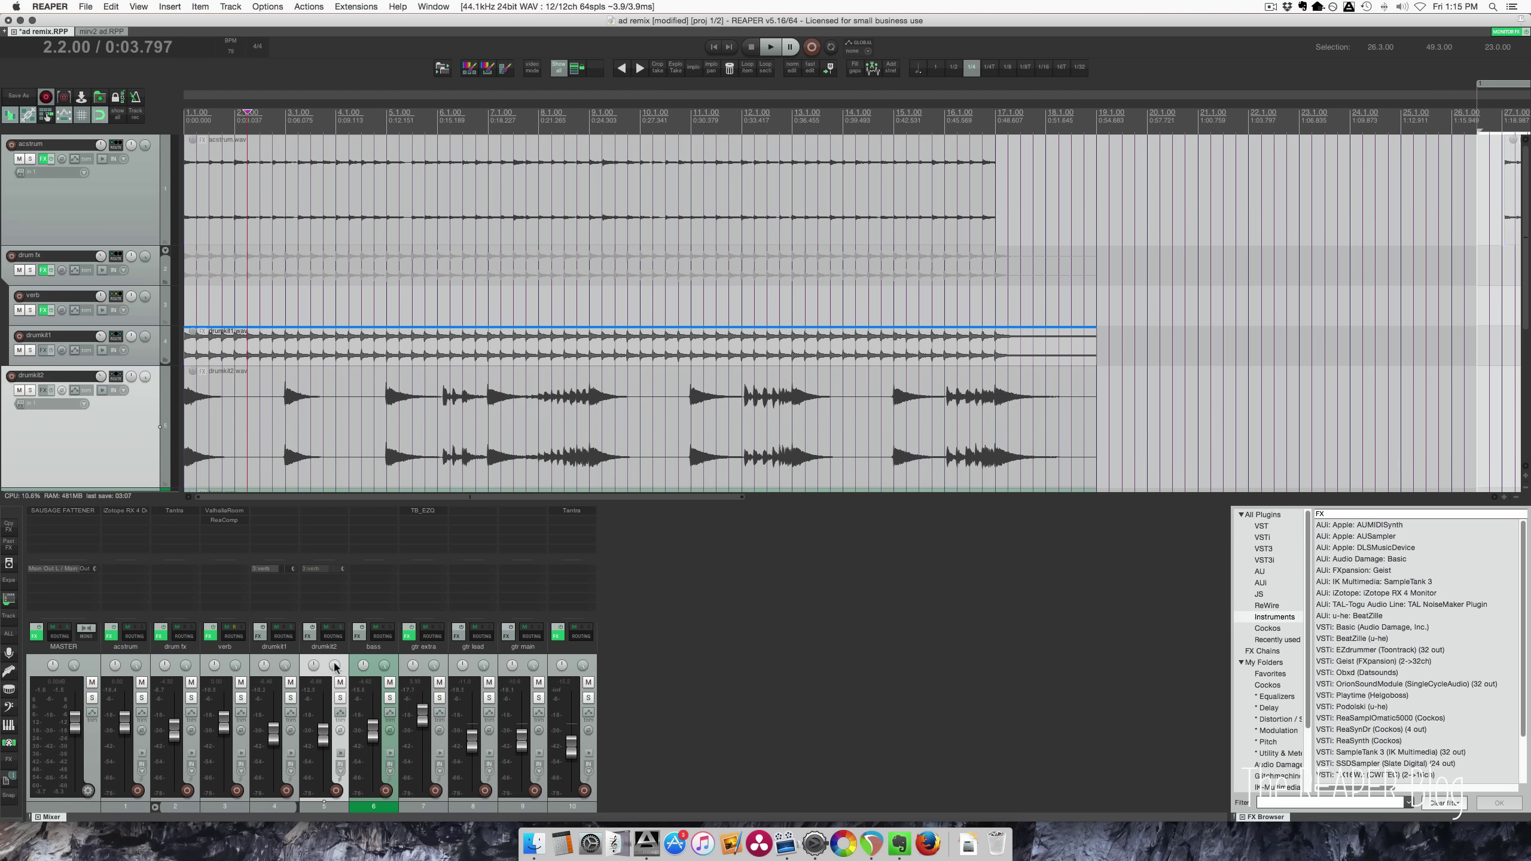
pyautogui.click(340, 698)
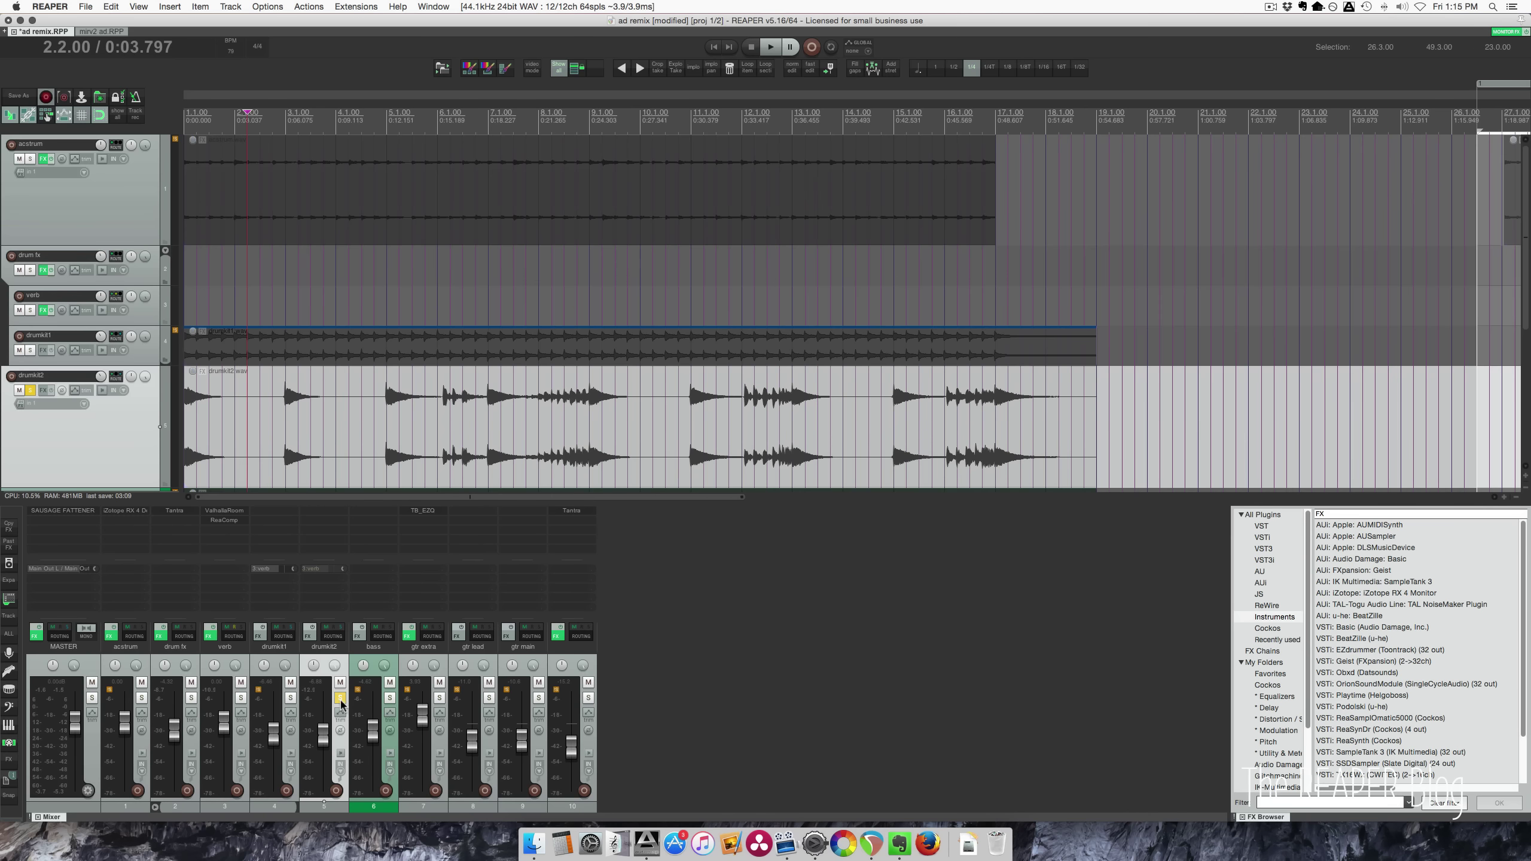
pyautogui.click(486, 428)
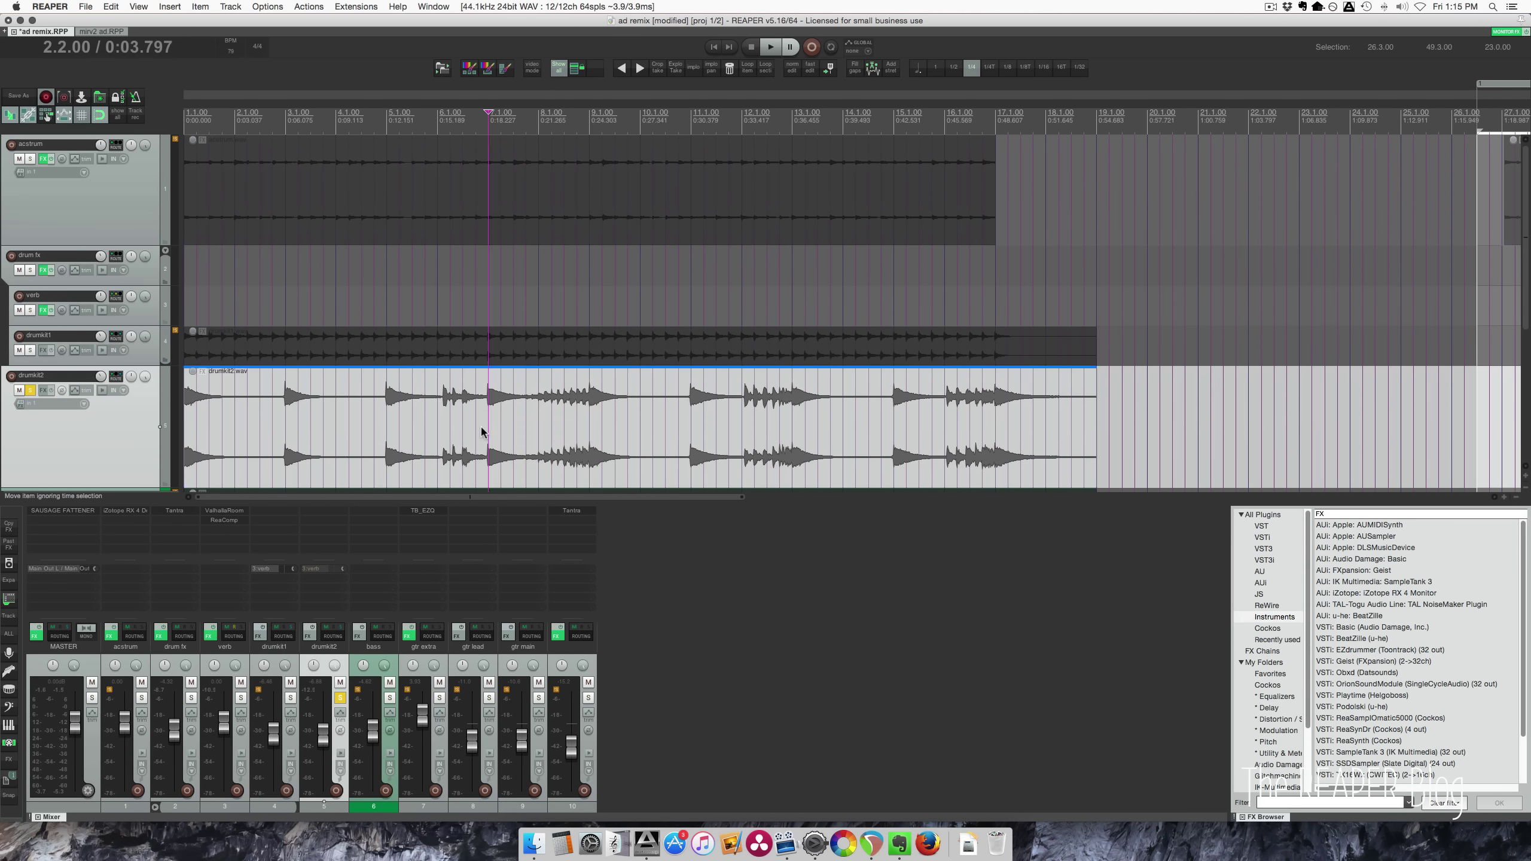
pyautogui.press('space')
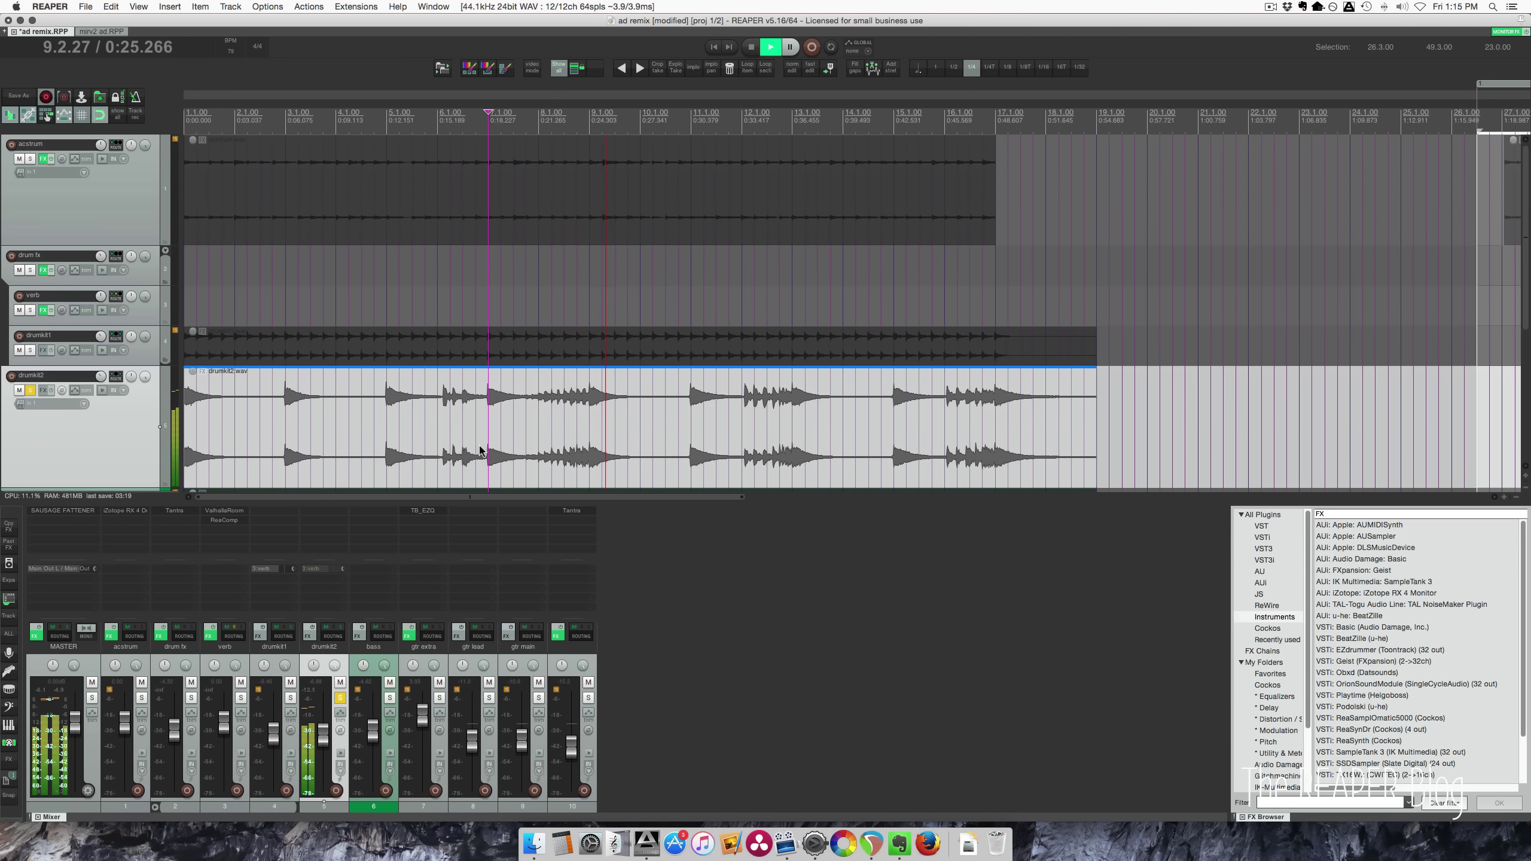
pyautogui.press('space')
pyautogui.click(339, 698)
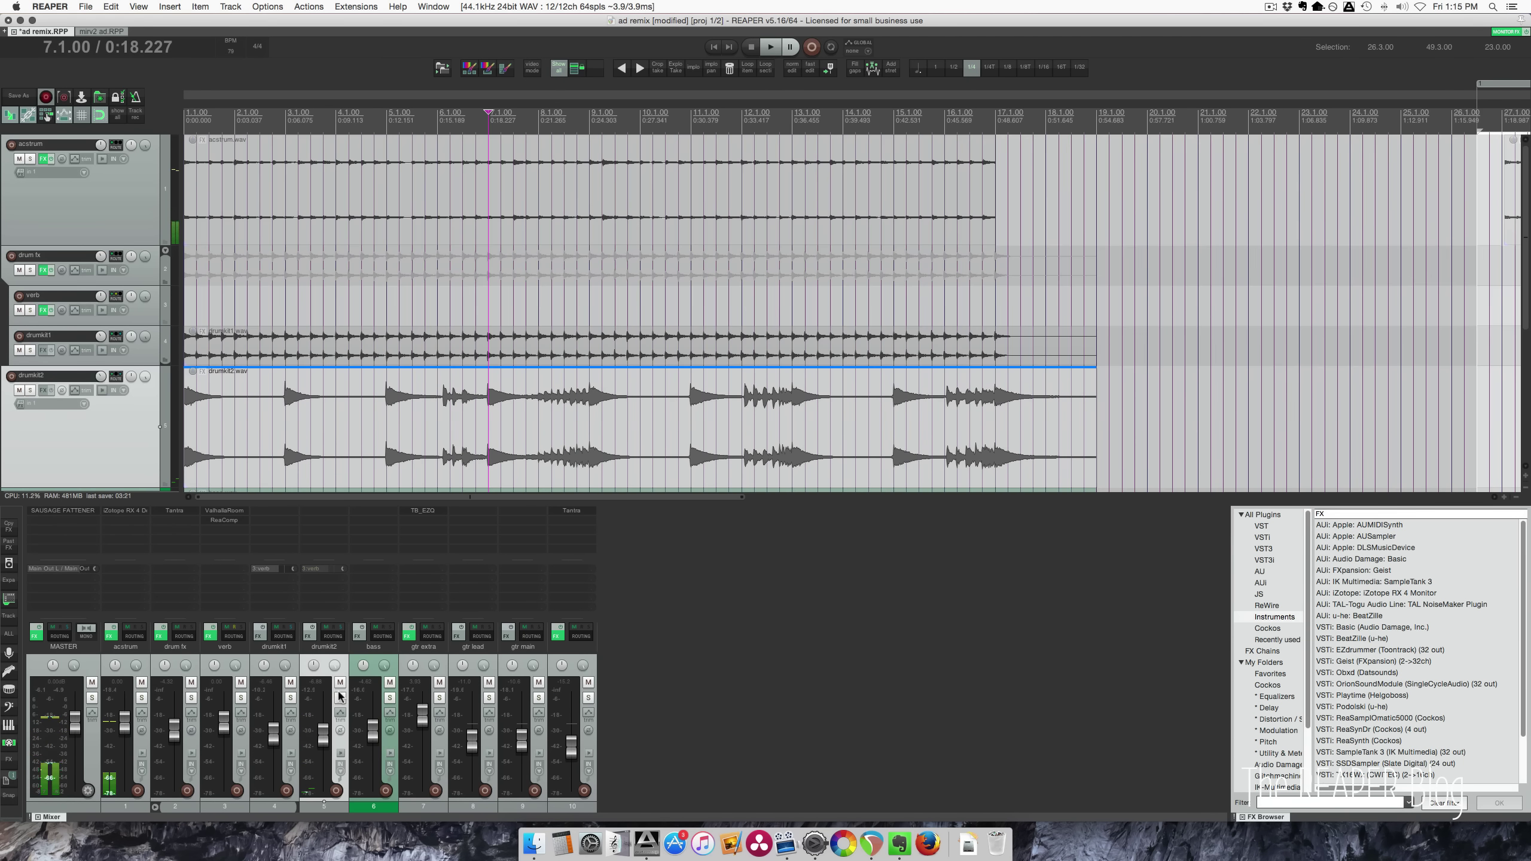
# Step: Solo the bass track, listen to it from 7.1.00, stop playback and unsolo it
pyautogui.scroll(-2, 401, 398)
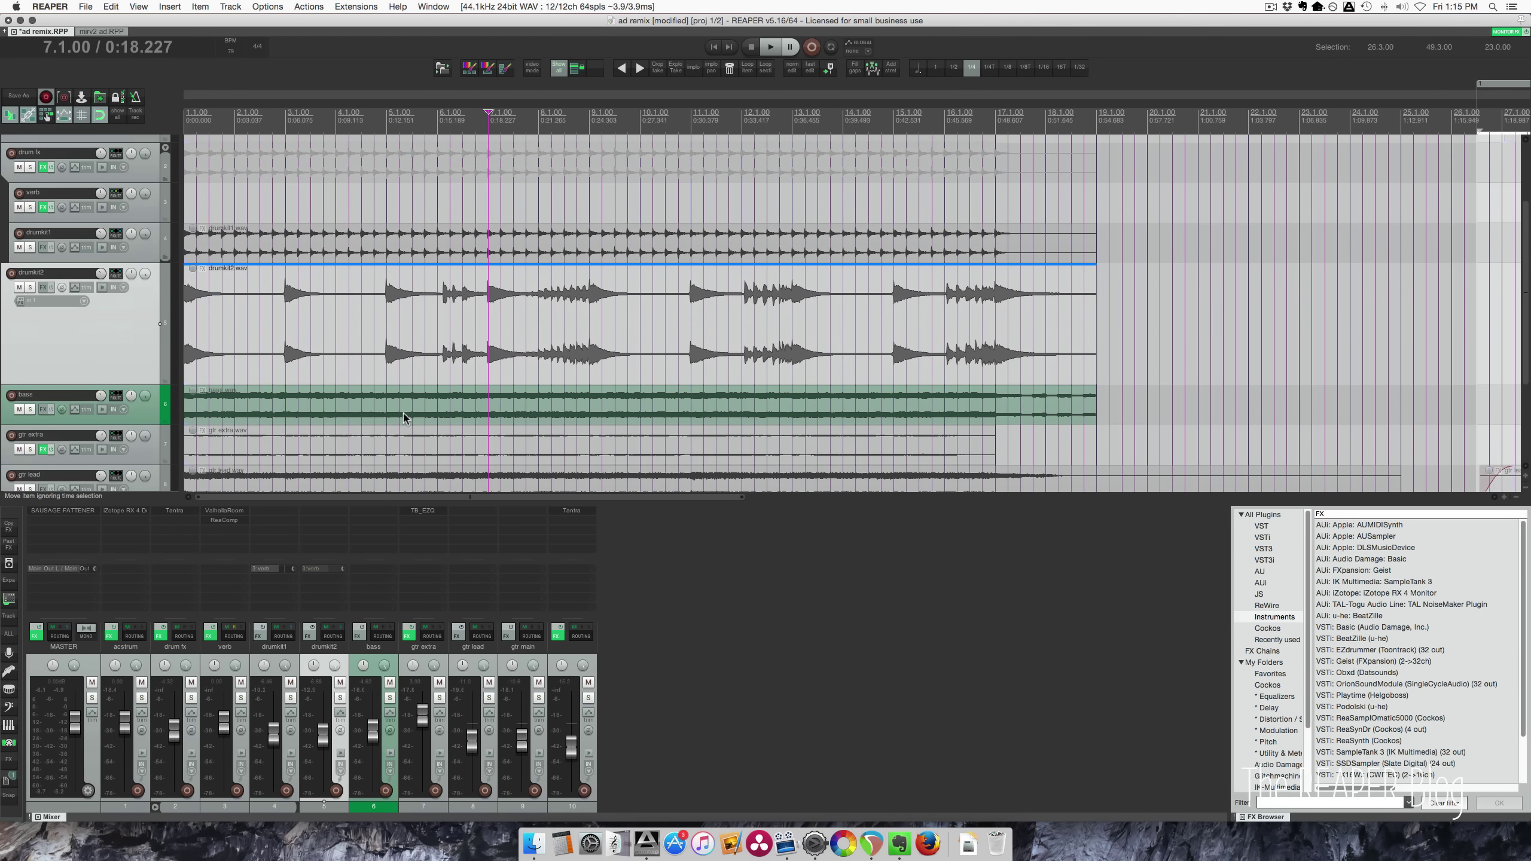
pyautogui.scroll(-1, 290, 412)
pyautogui.scroll(-1, 283, 412)
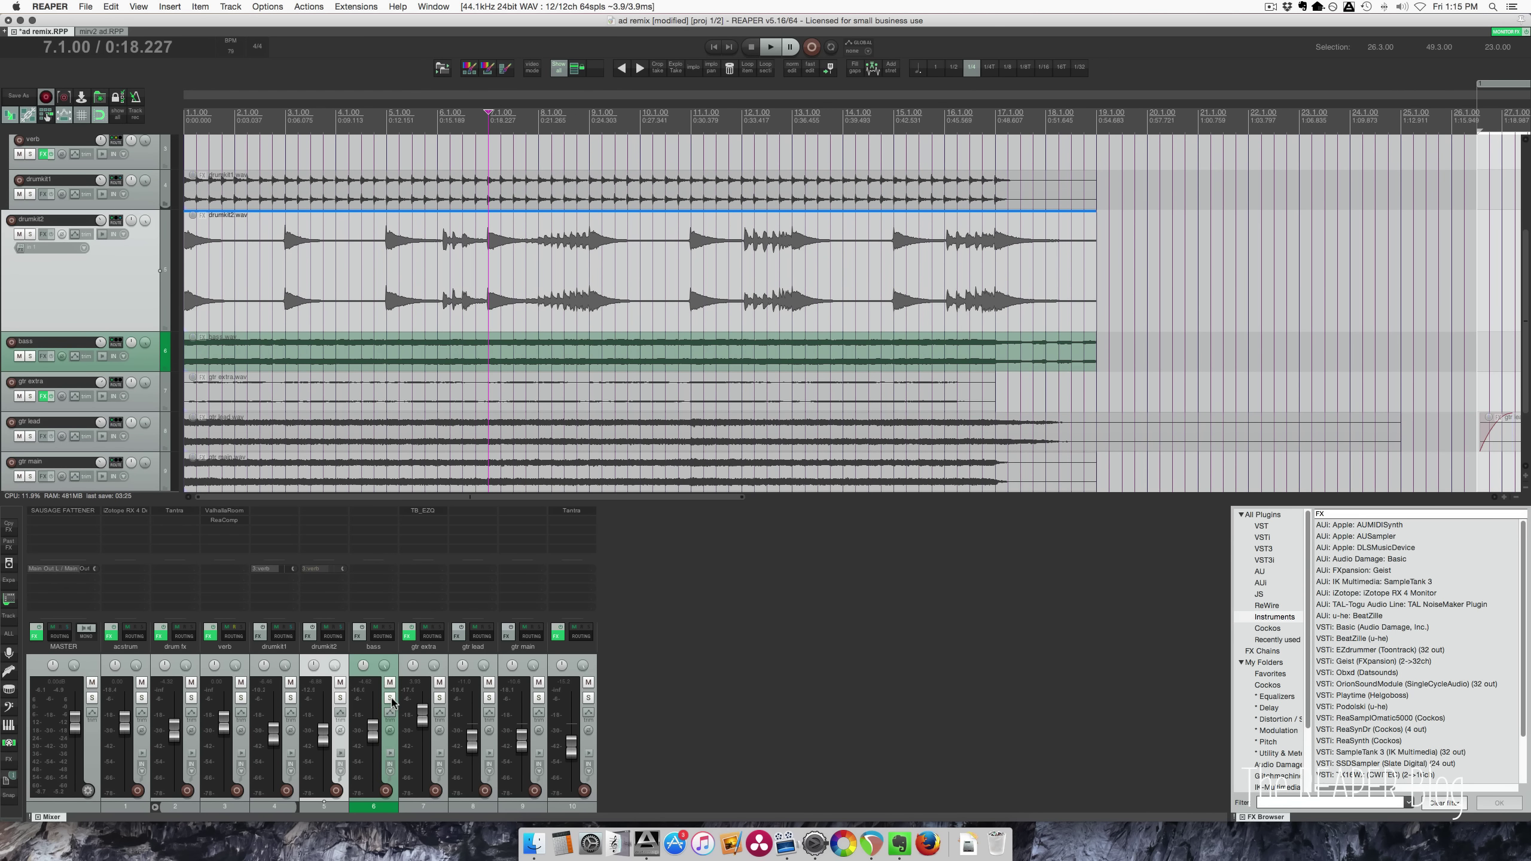
pyautogui.click(390, 697)
pyautogui.press('space')
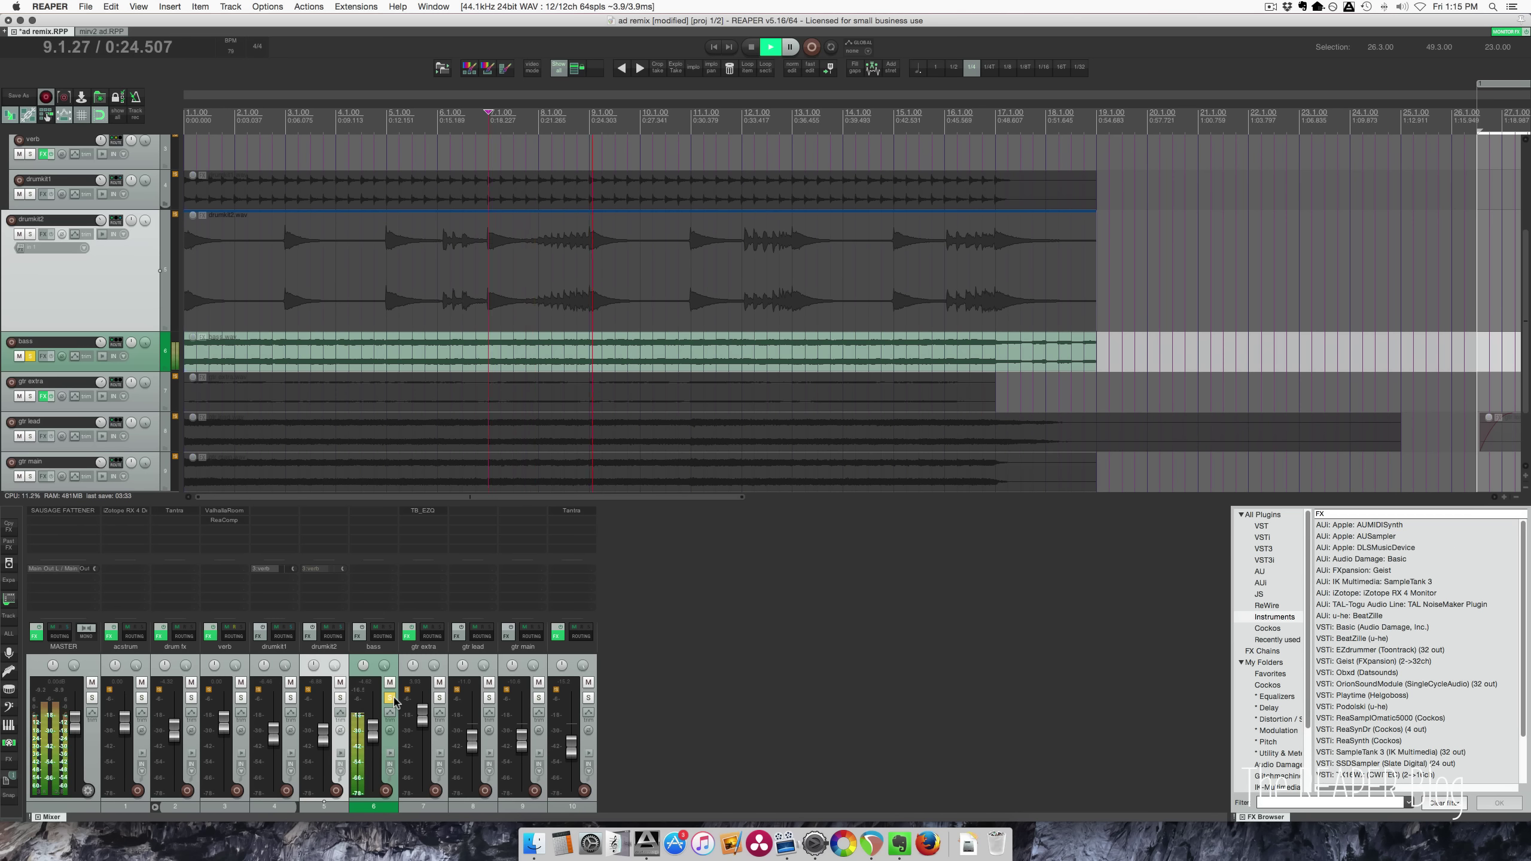
pyautogui.press('space')
pyautogui.click(390, 697)
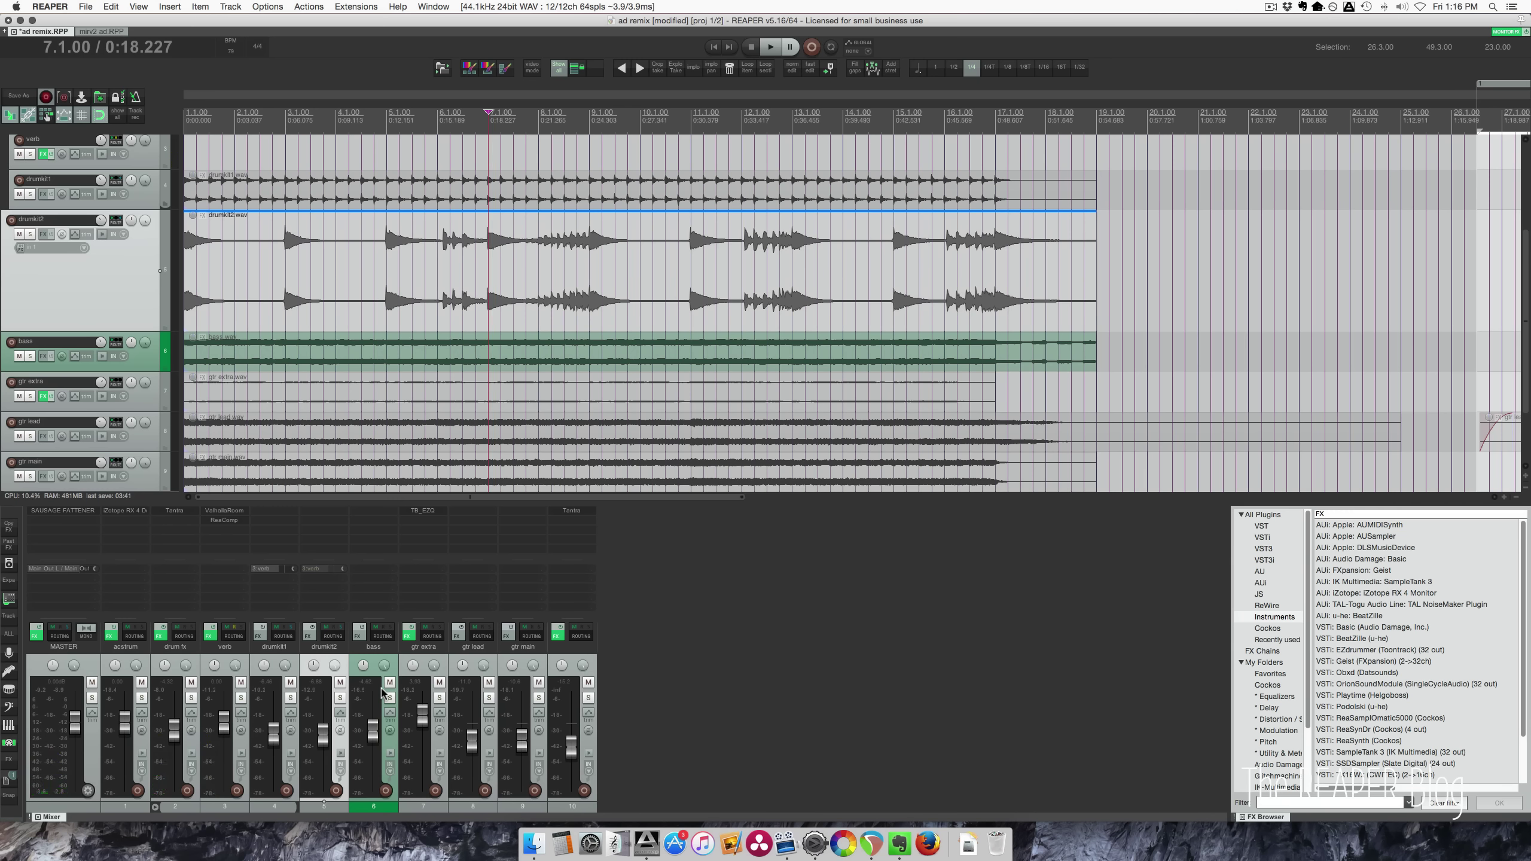
# Step: Solo the gtr extra track, open its TB_EZQ plug-in and play, bypassing and re-enabling the EQ to compare
pyautogui.click(442, 698)
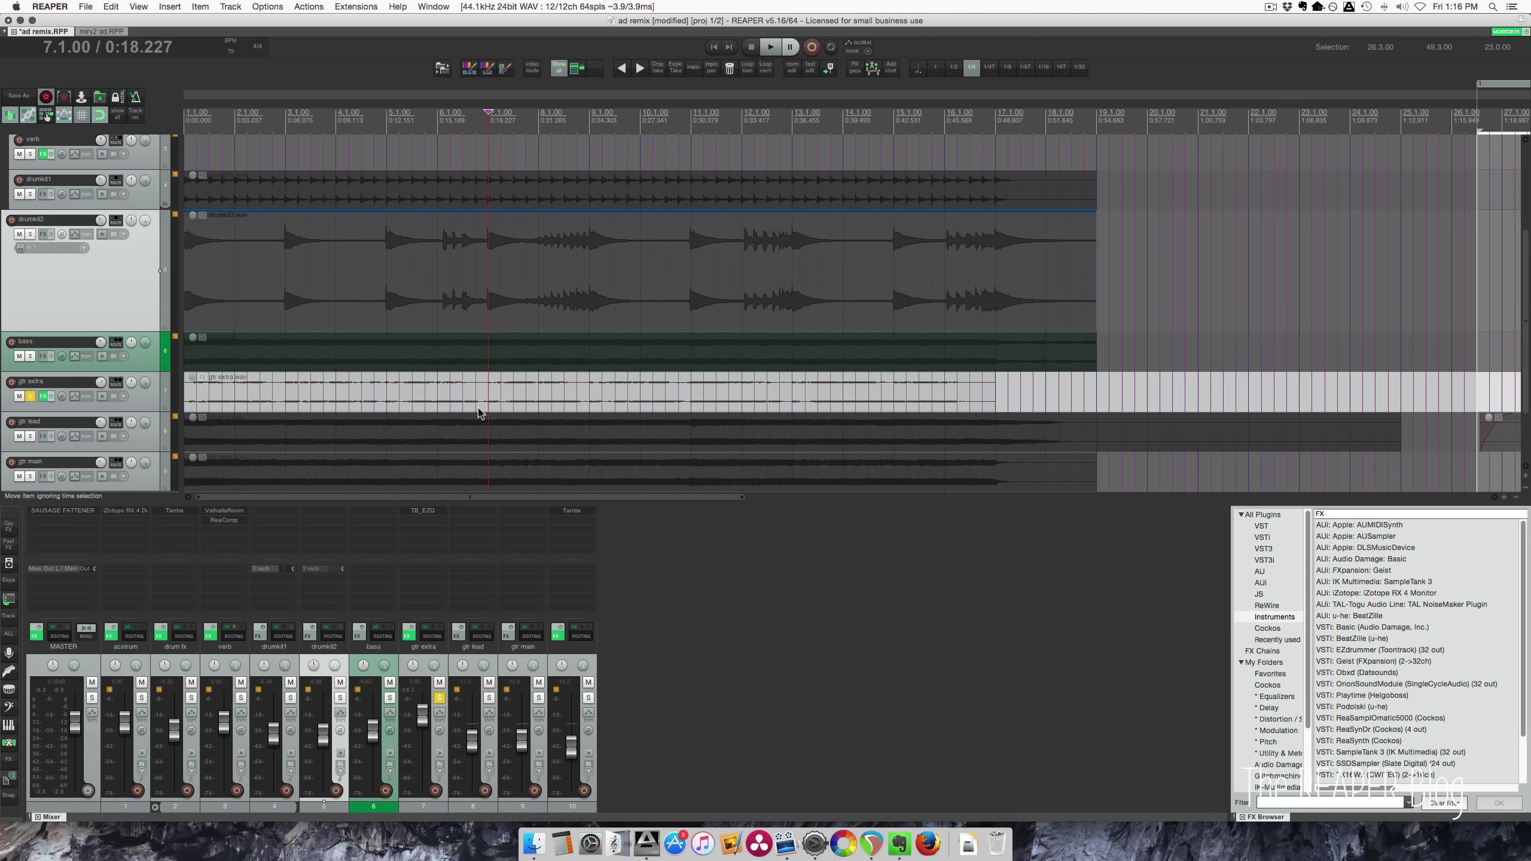
pyautogui.click(426, 511)
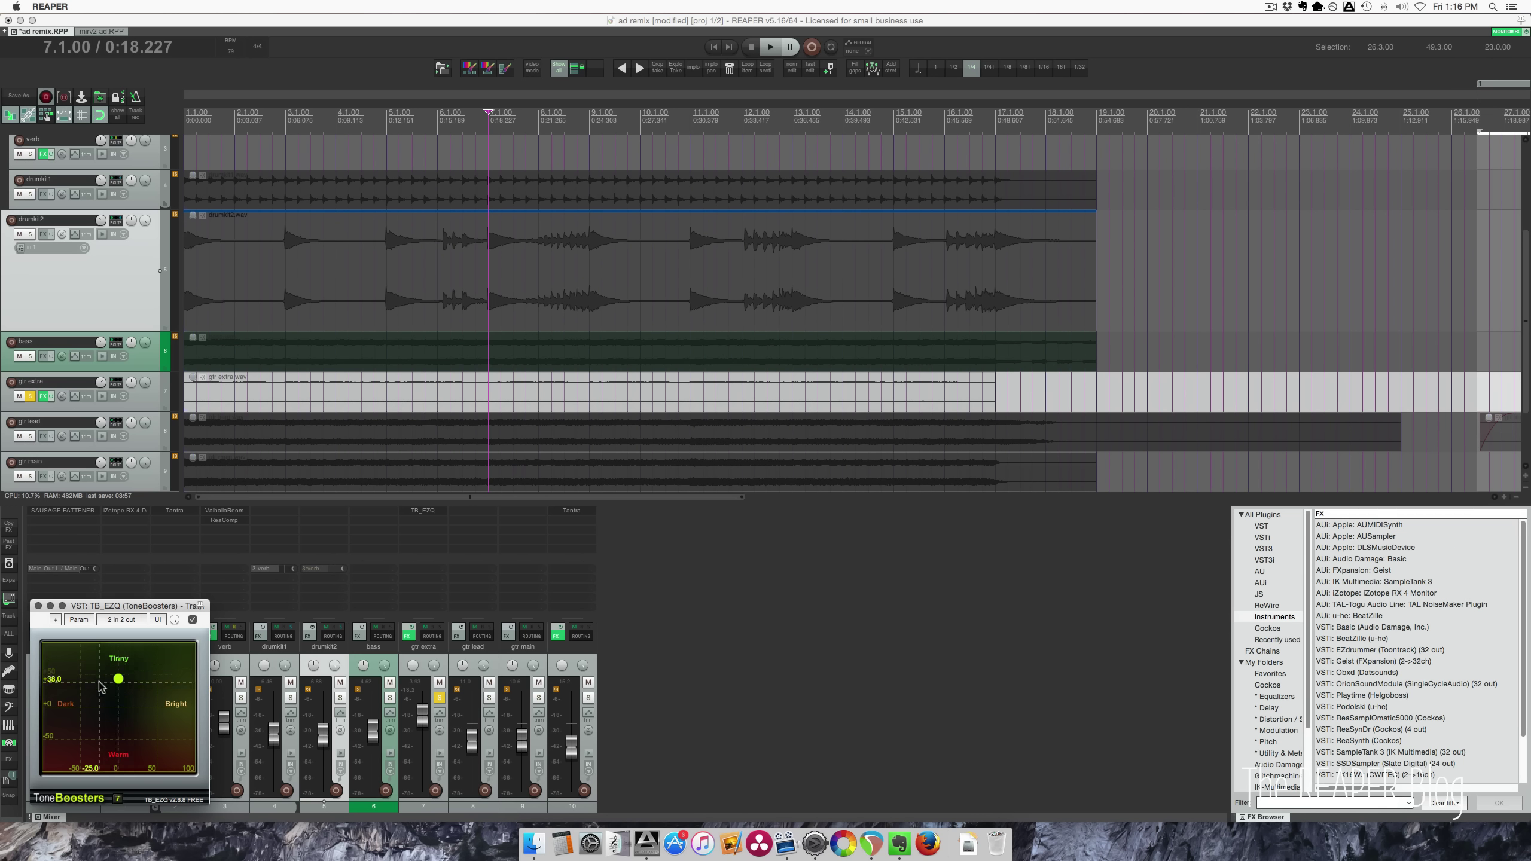
pyautogui.press('space')
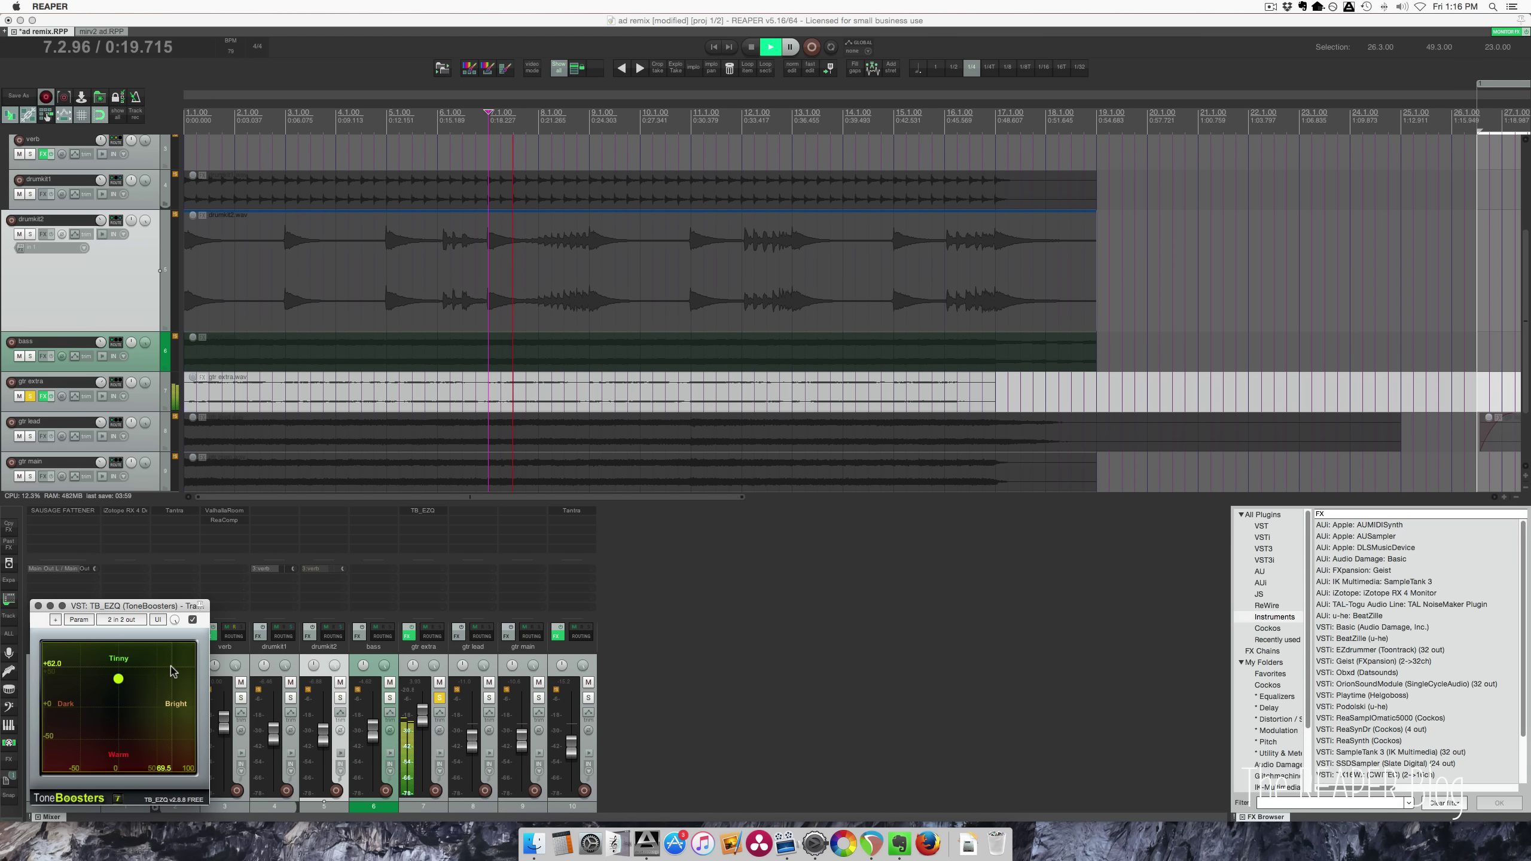
pyautogui.click(192, 620)
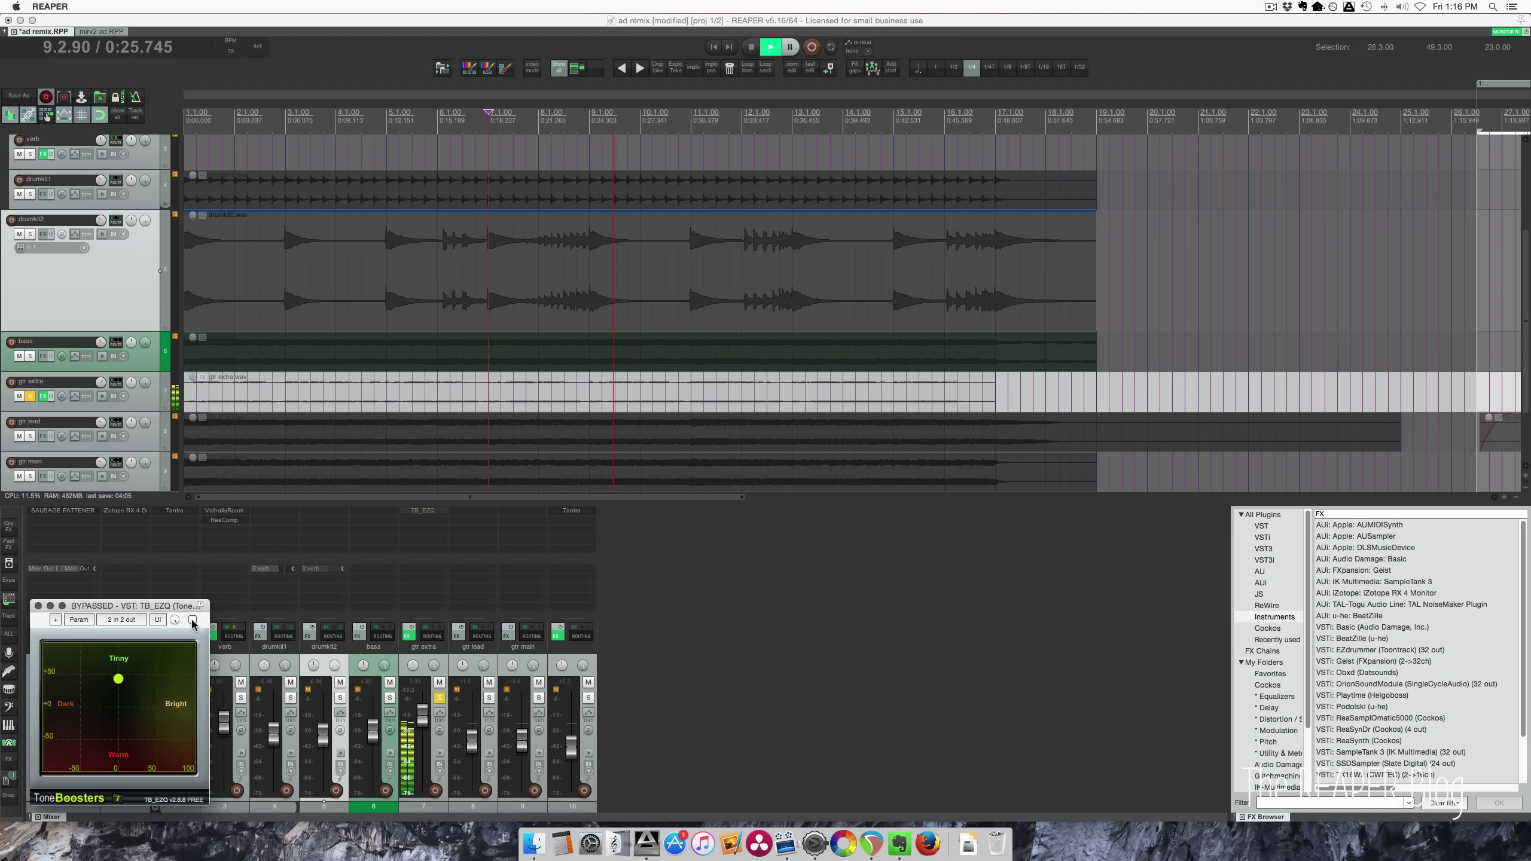
pyautogui.click(193, 620)
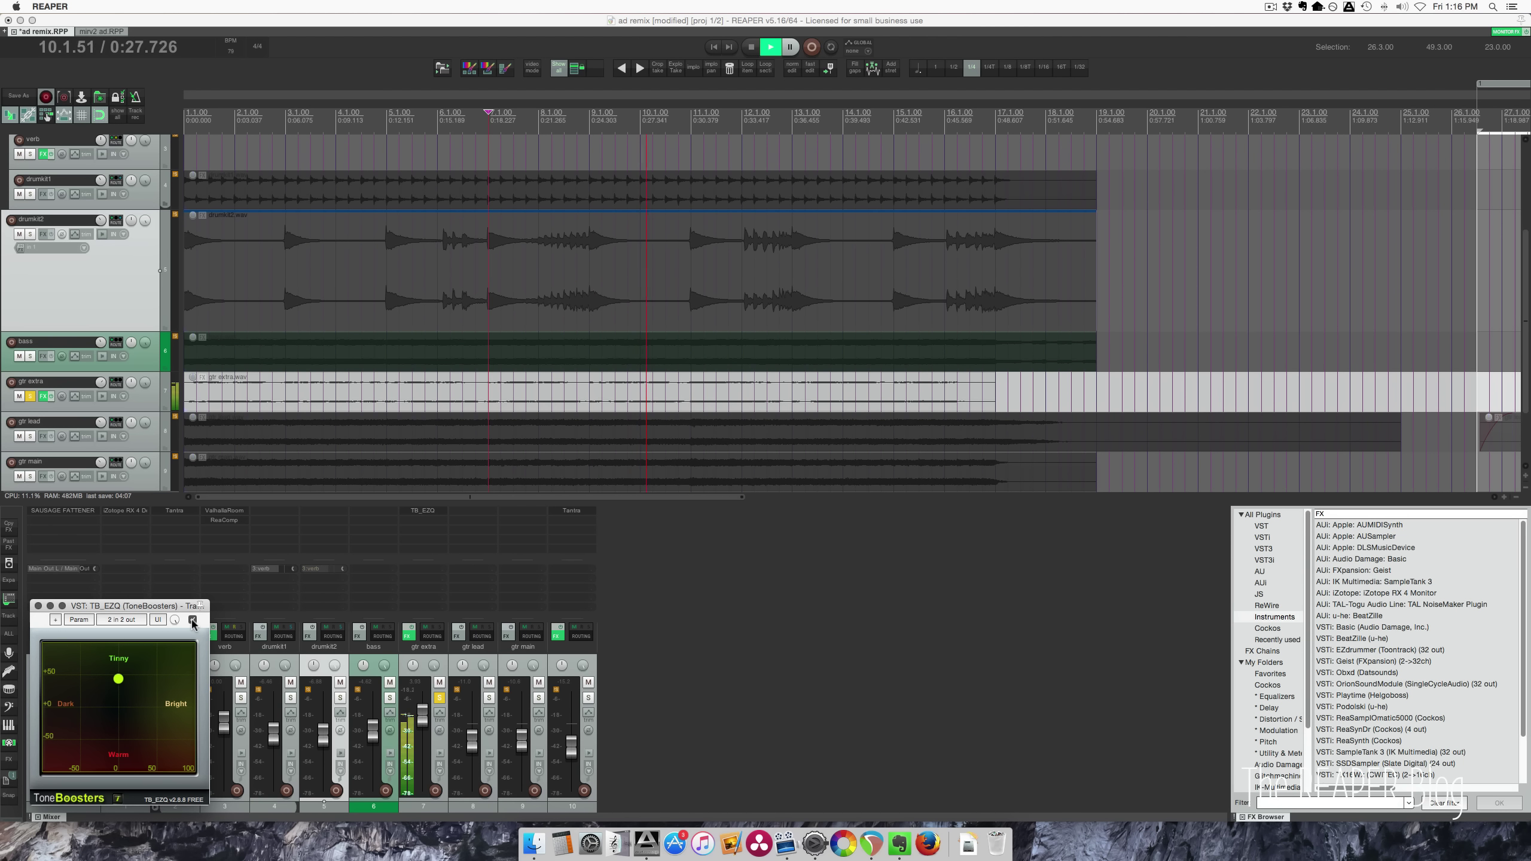
# Step: Stop playback, close the TB_EZQ window and unsolo the gtr extra track
pyautogui.press('space')
pyautogui.moveTo(179, 610); pyautogui.dragTo(196, 596)
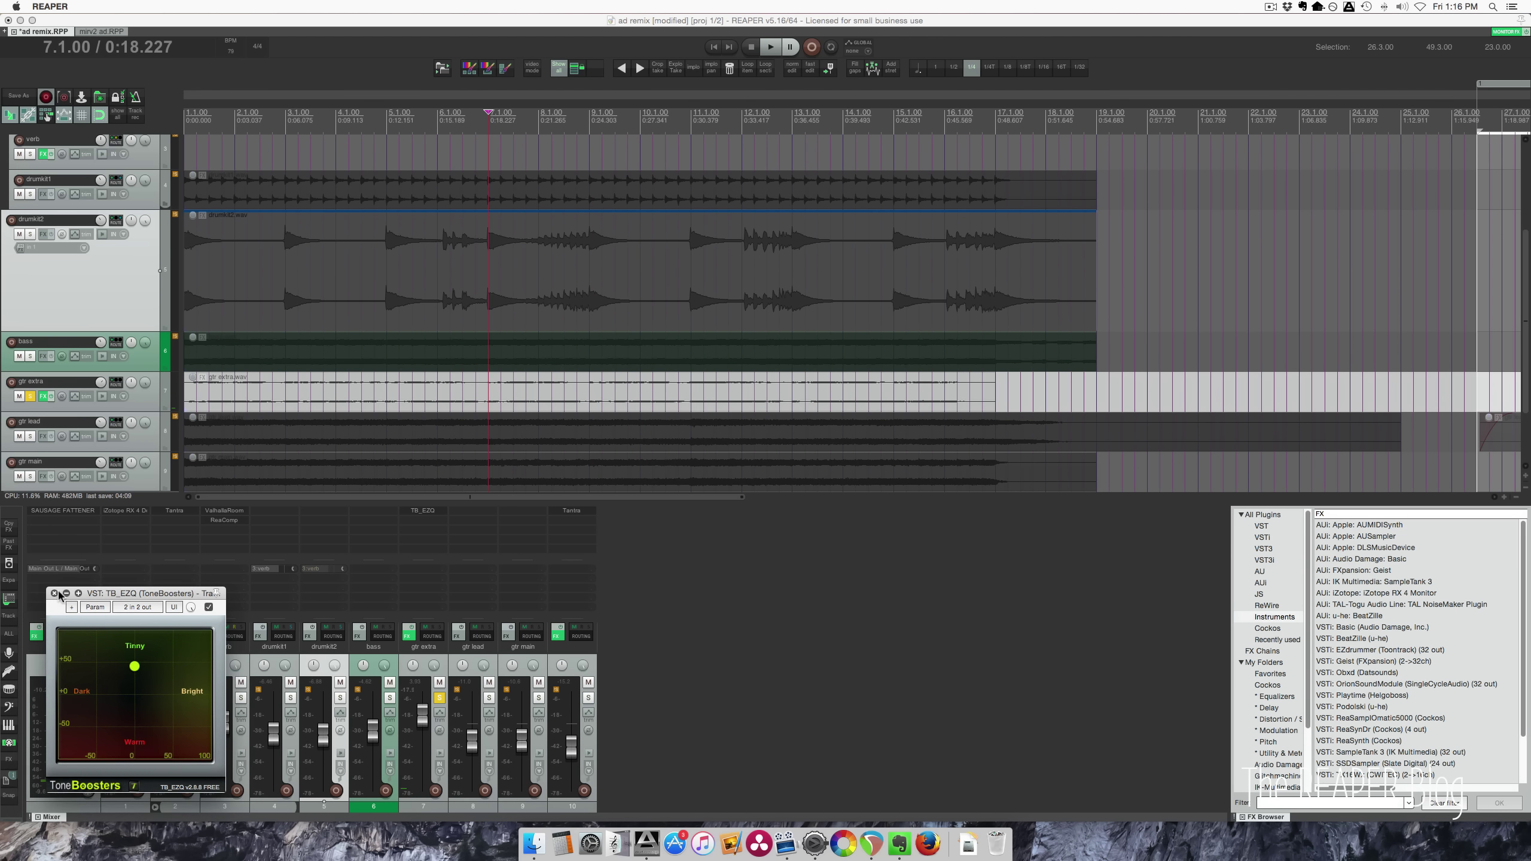
pyautogui.click(55, 594)
pyautogui.click(439, 698)
# Step: Solo the gtr lead track, listen to it from 7.1.00, stop playback and unsolo it
pyautogui.click(489, 698)
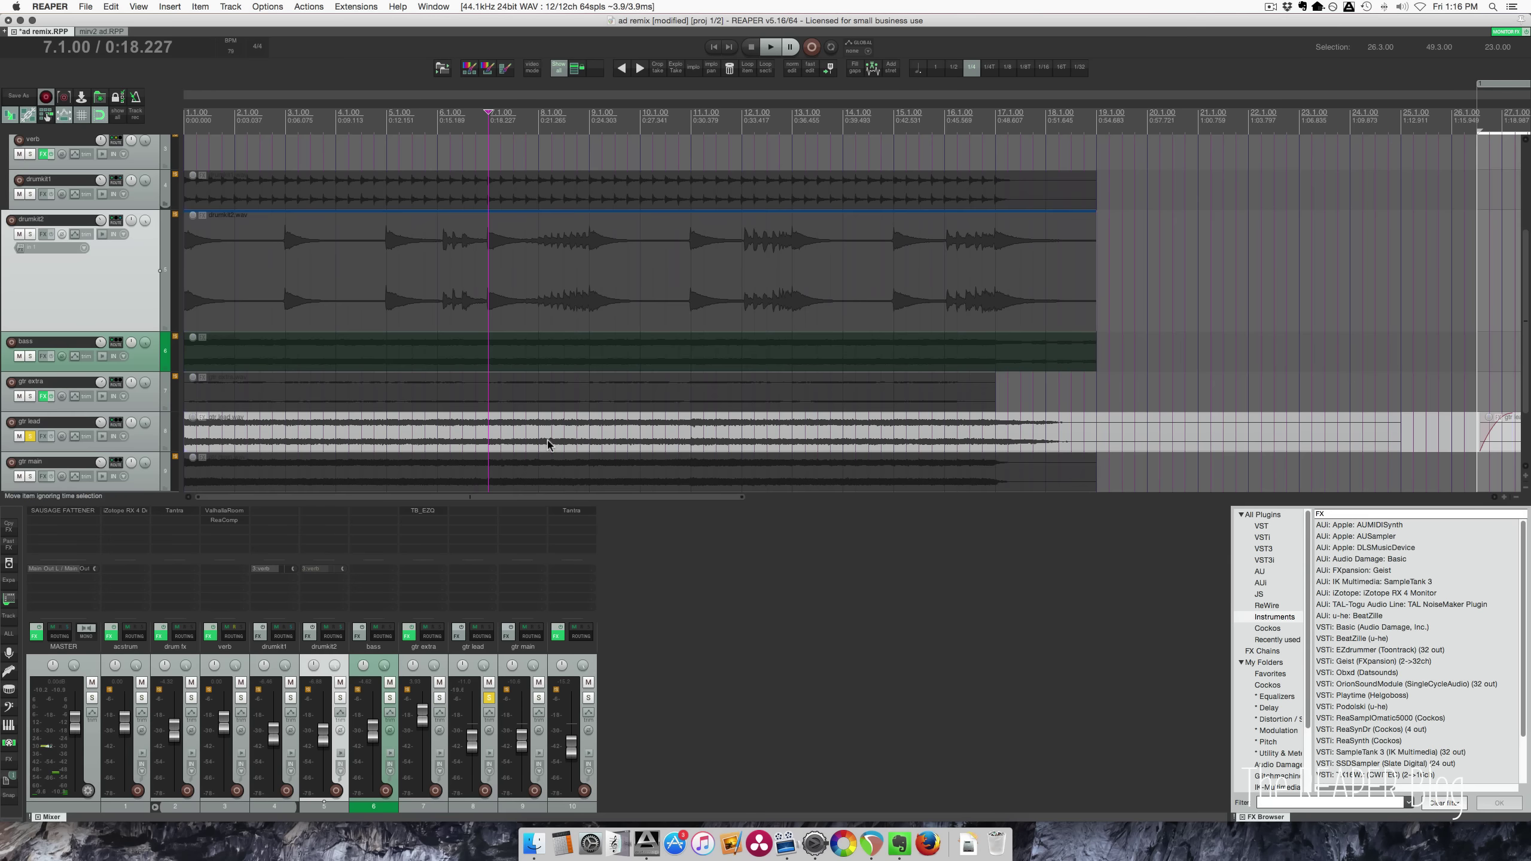
pyautogui.scroll(-3, 543, 455)
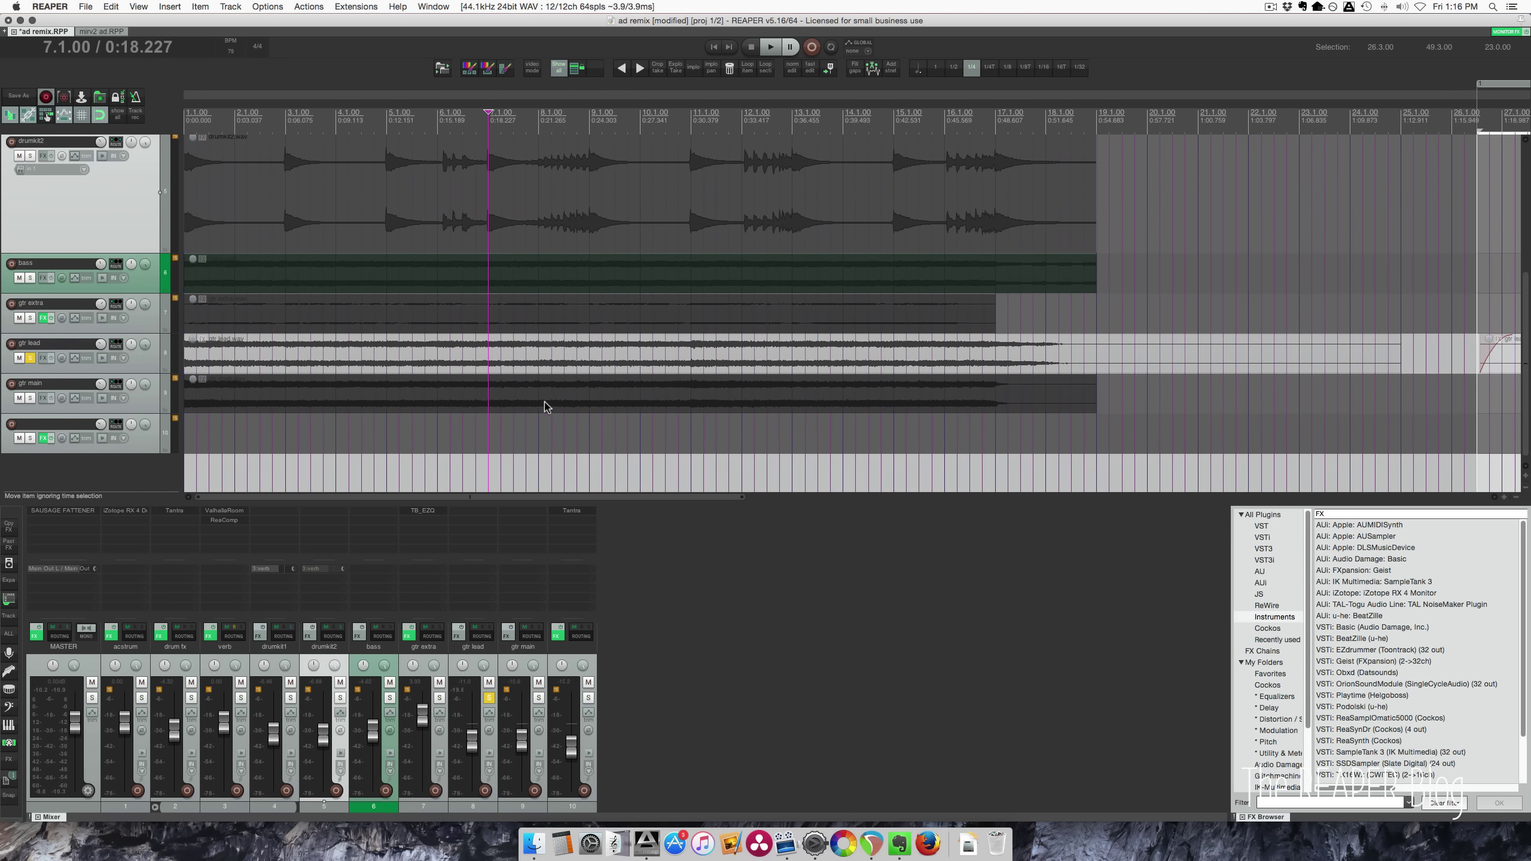
pyautogui.press('space')
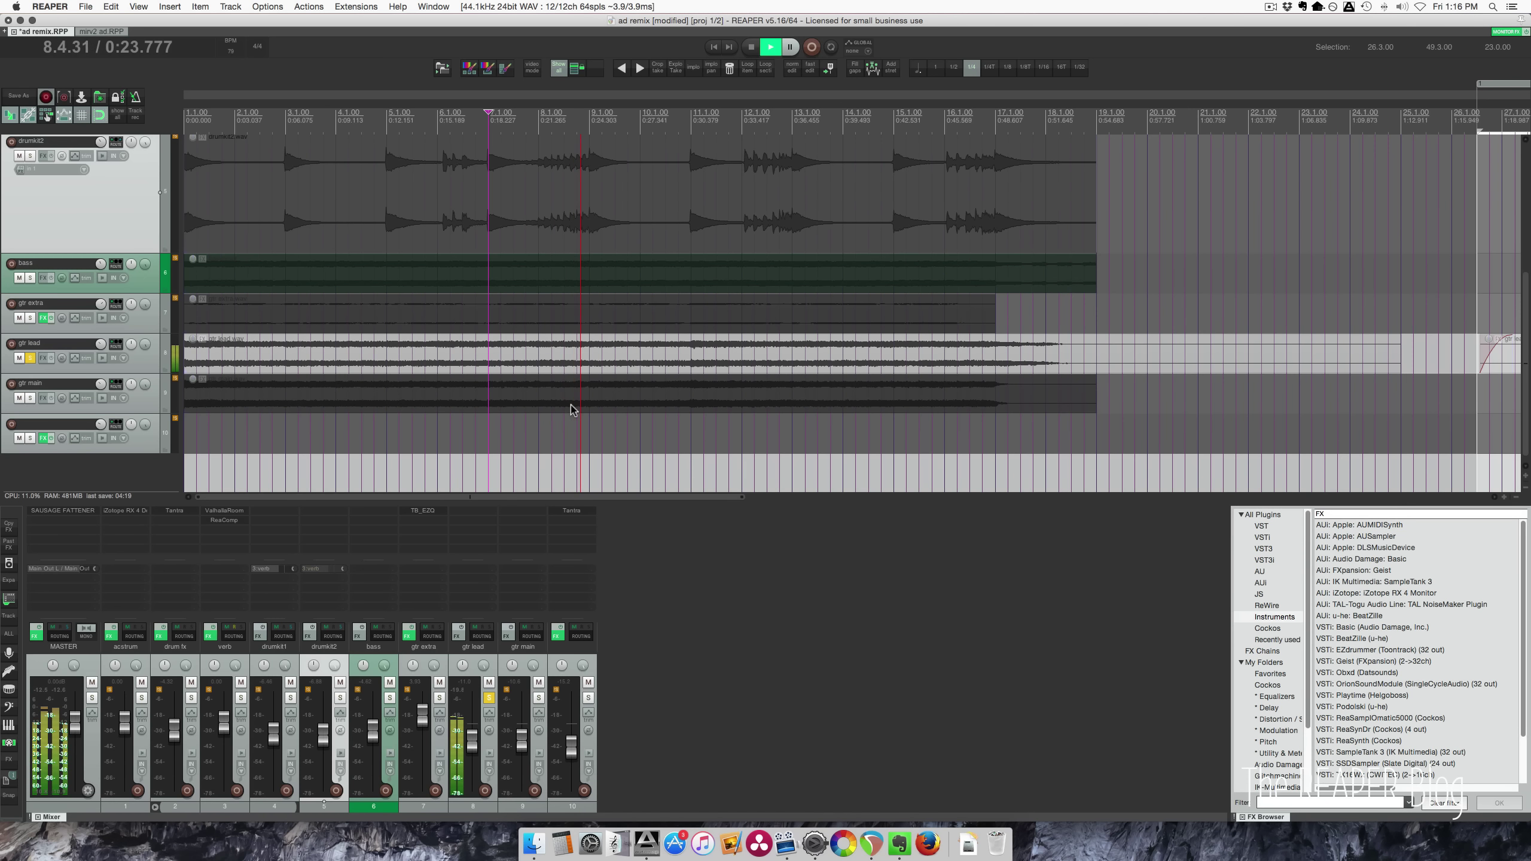
pyautogui.press('space')
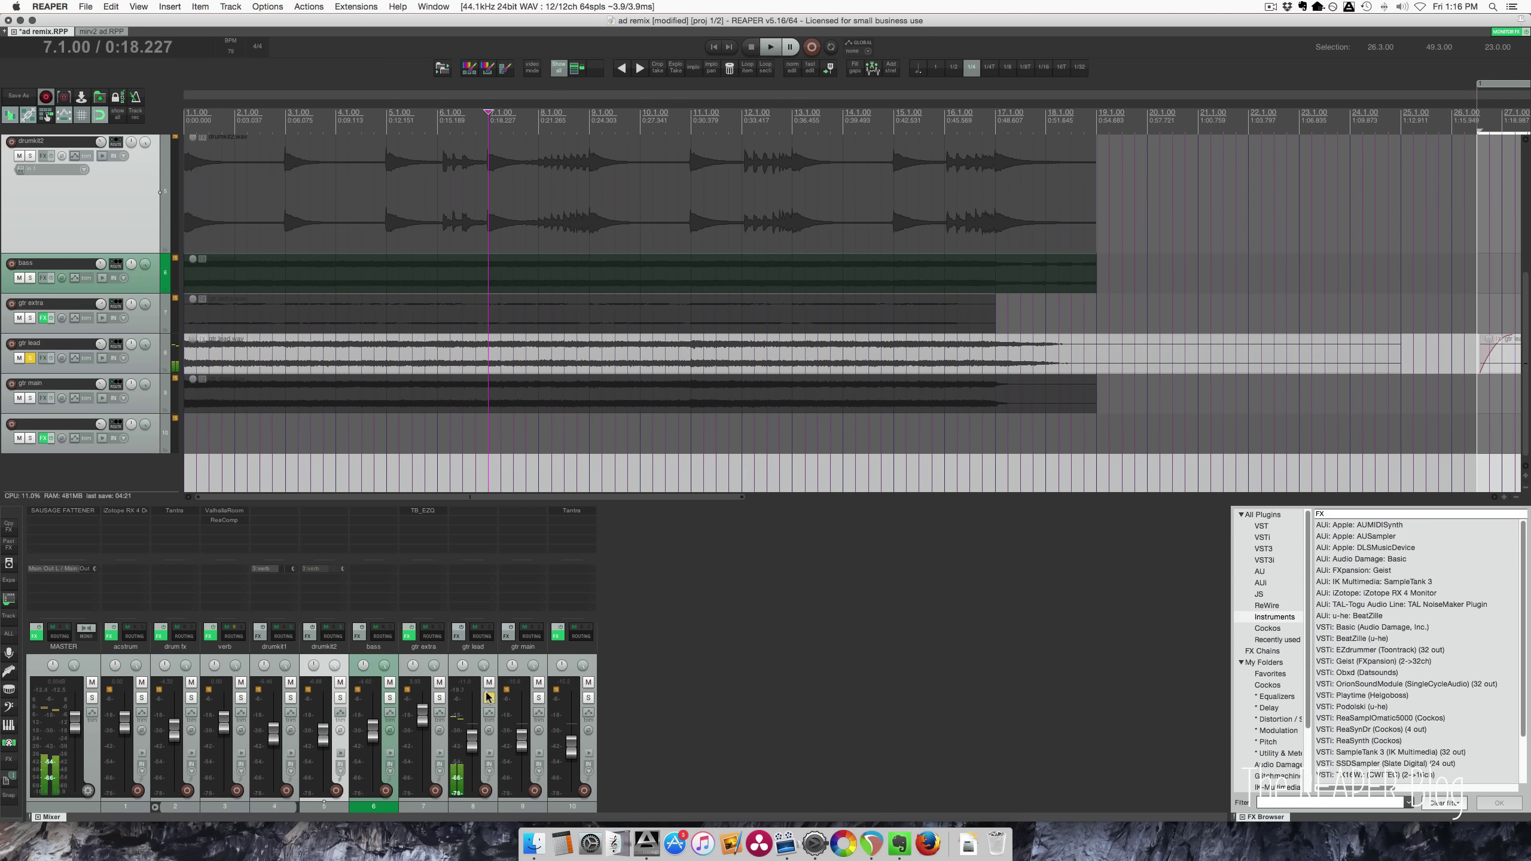
pyautogui.click(488, 697)
# Step: Solo the gtr main track, listen to it from 7.1.00, stop playback and unsolo it
pyautogui.click(538, 697)
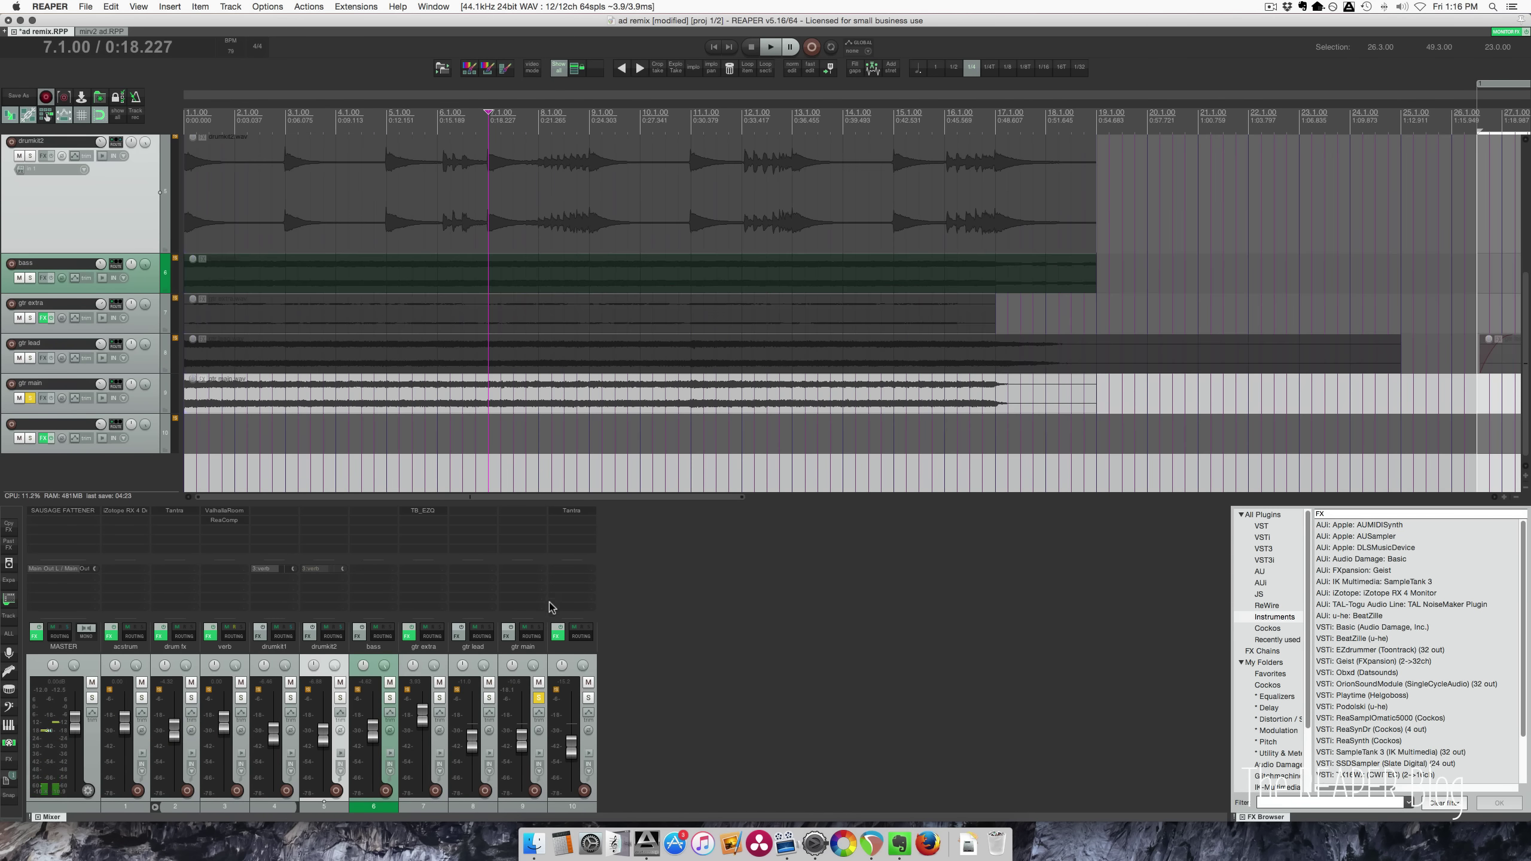
pyautogui.press('space')
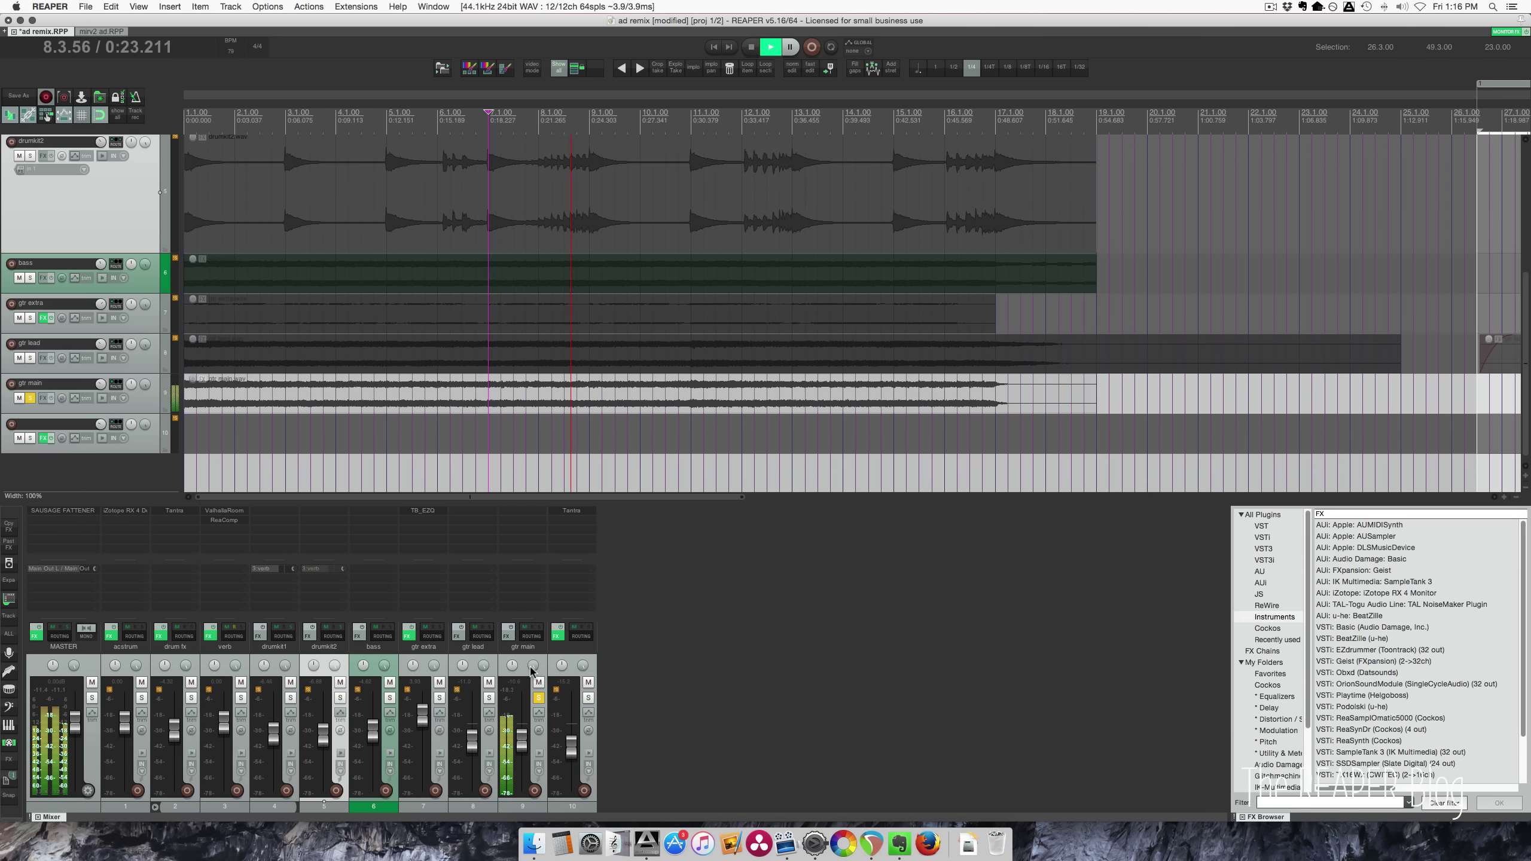
pyautogui.press('space')
pyautogui.click(538, 698)
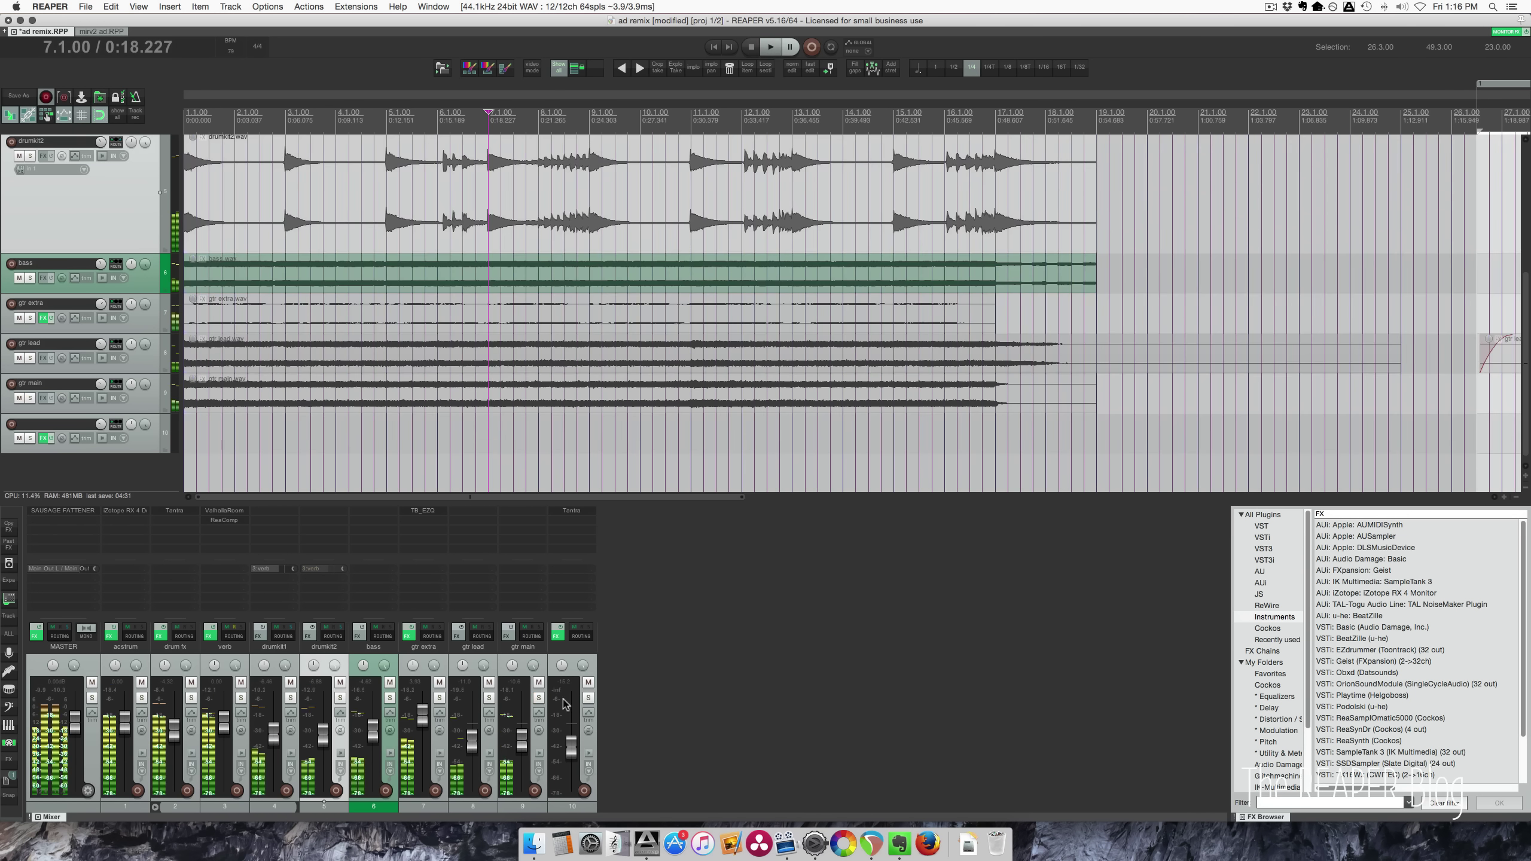
# Step: Select the unnamed tenth track and examine how all tracks are laid out across the original section and the remix section
pyautogui.click(590, 670)
pyautogui.scroll(-3, 608, 381)
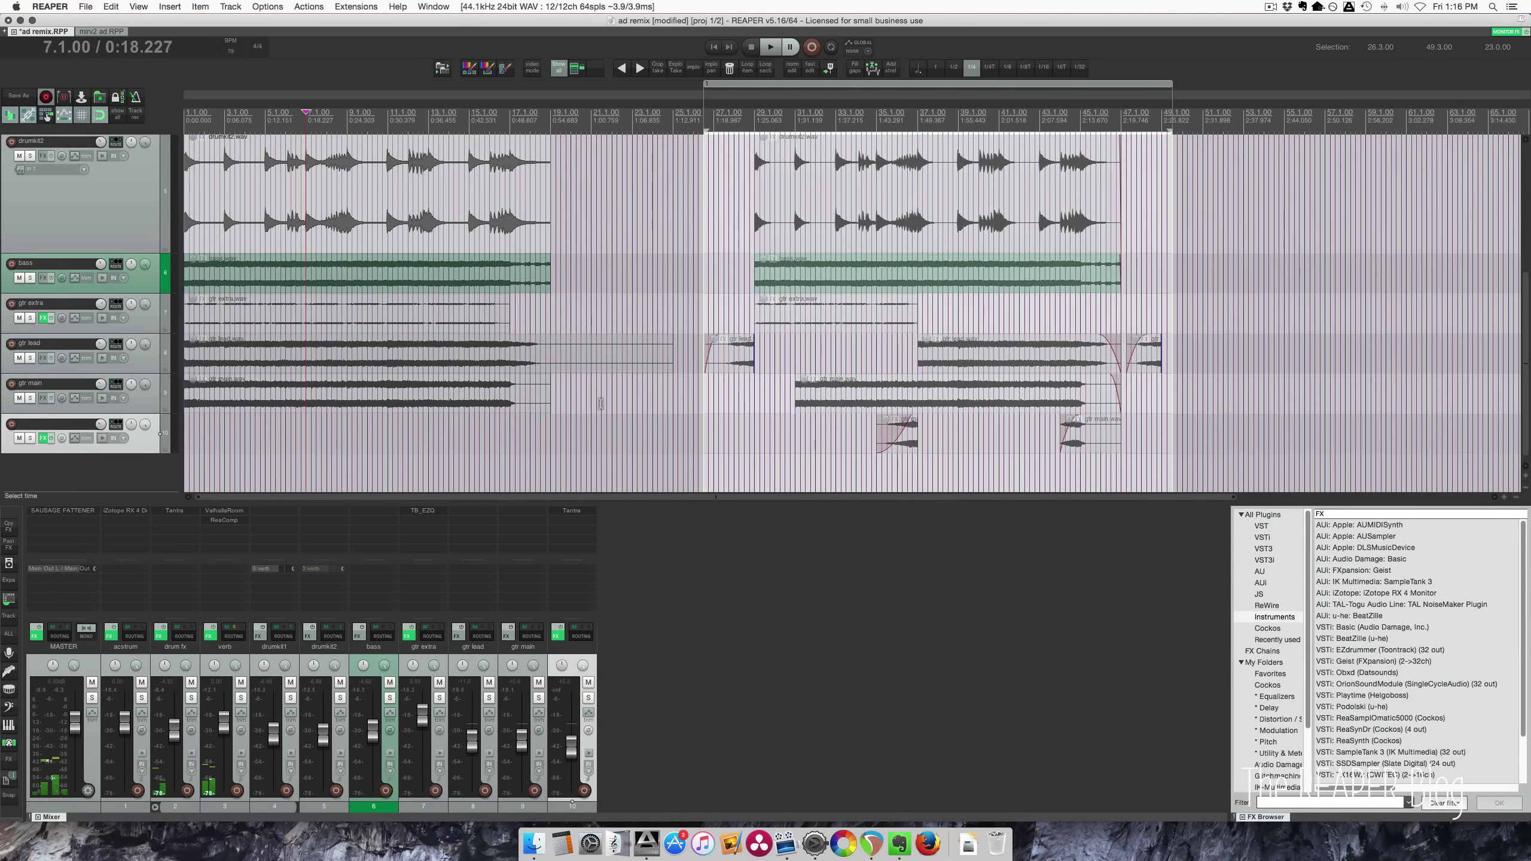
pyautogui.scroll(1, 601, 405)
pyautogui.hscroll(1, 601, 405)
pyautogui.scroll(3, 601, 407)
pyautogui.hscroll(-1, 601, 407)
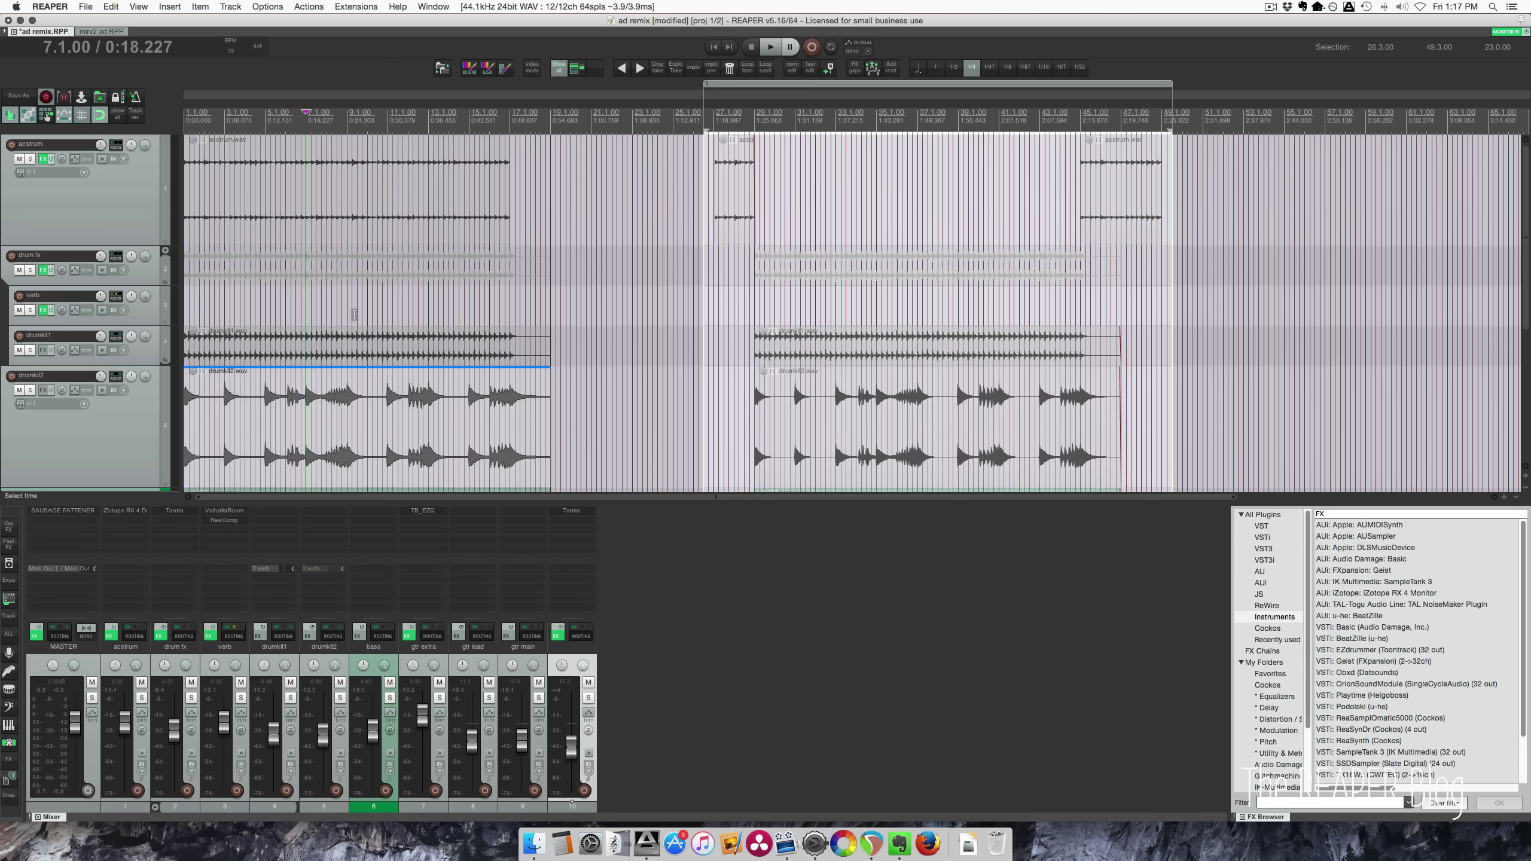
pyautogui.scroll(-3, 347, 338)
pyautogui.scroll(1, 338, 365)
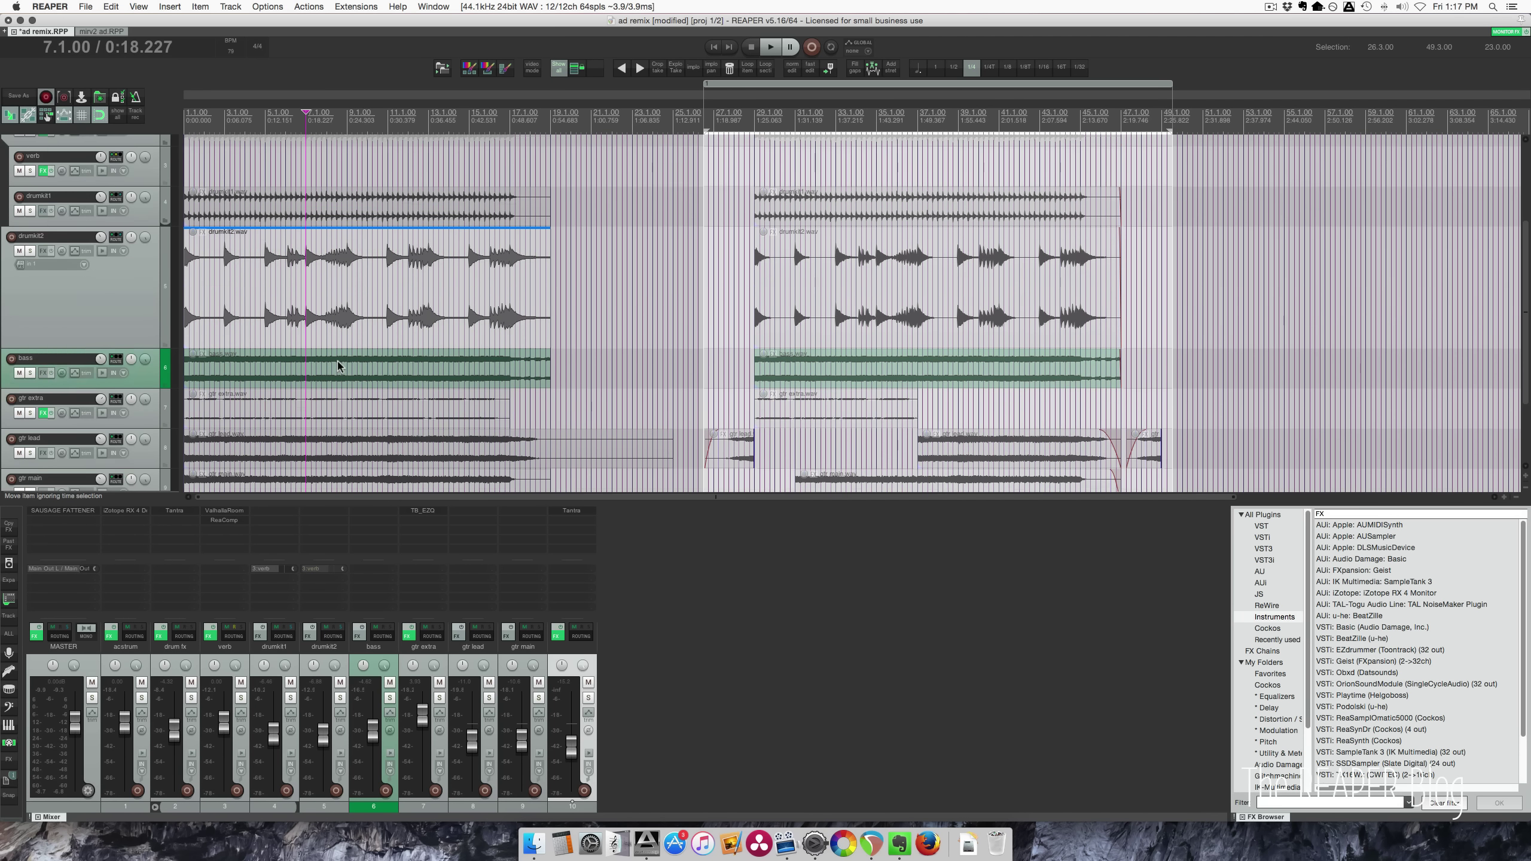
pyautogui.scroll(2, 319, 170)
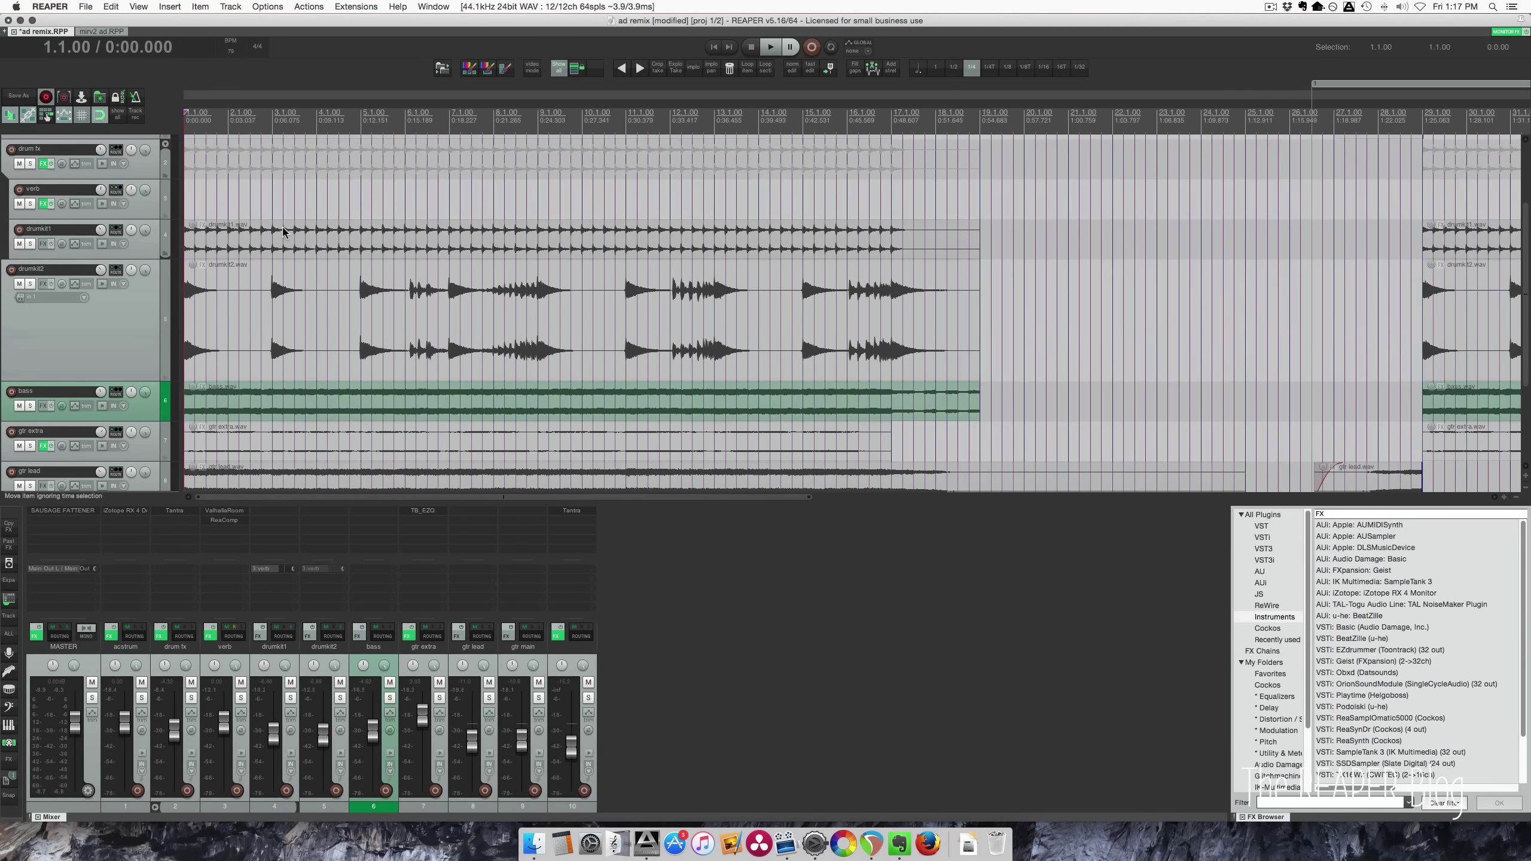
# Step: Play the full original mix from the project start at 1.1.00 and stop playback
pyautogui.scroll(-5, 284, 229)
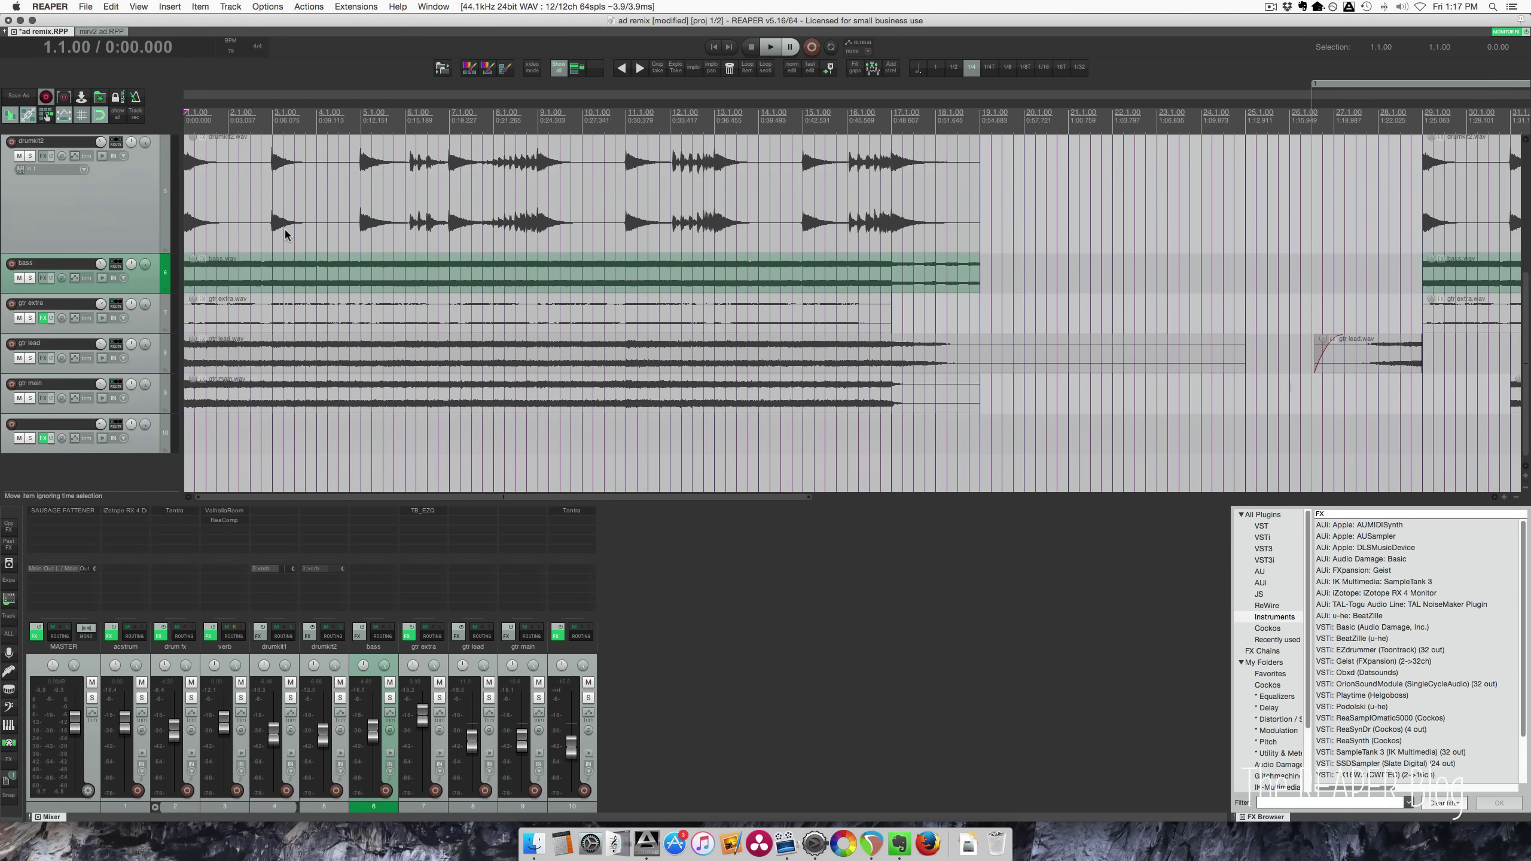
pyautogui.press('space')
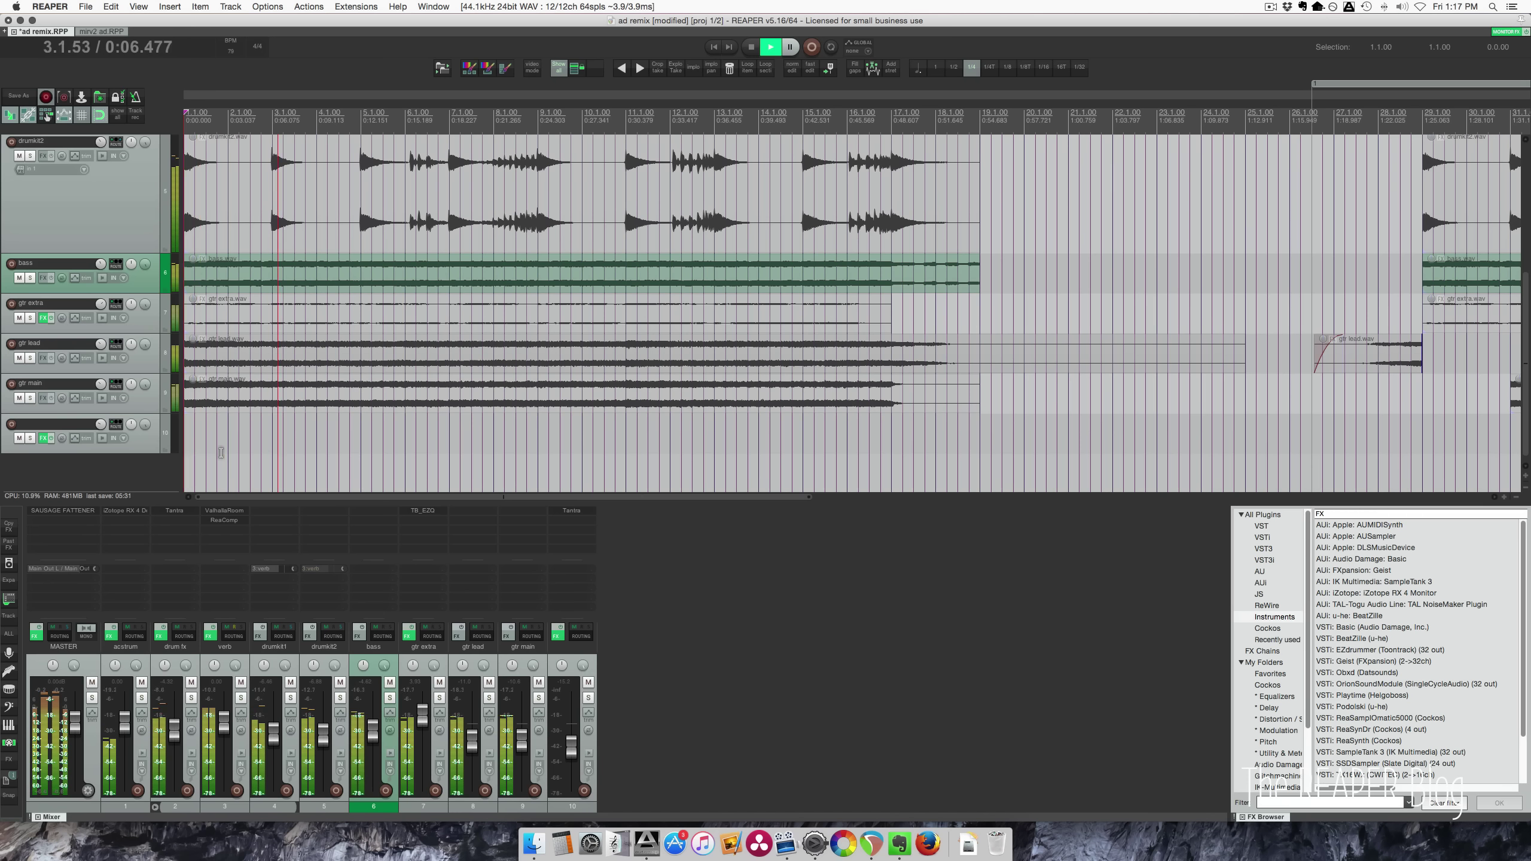
pyautogui.press('space')
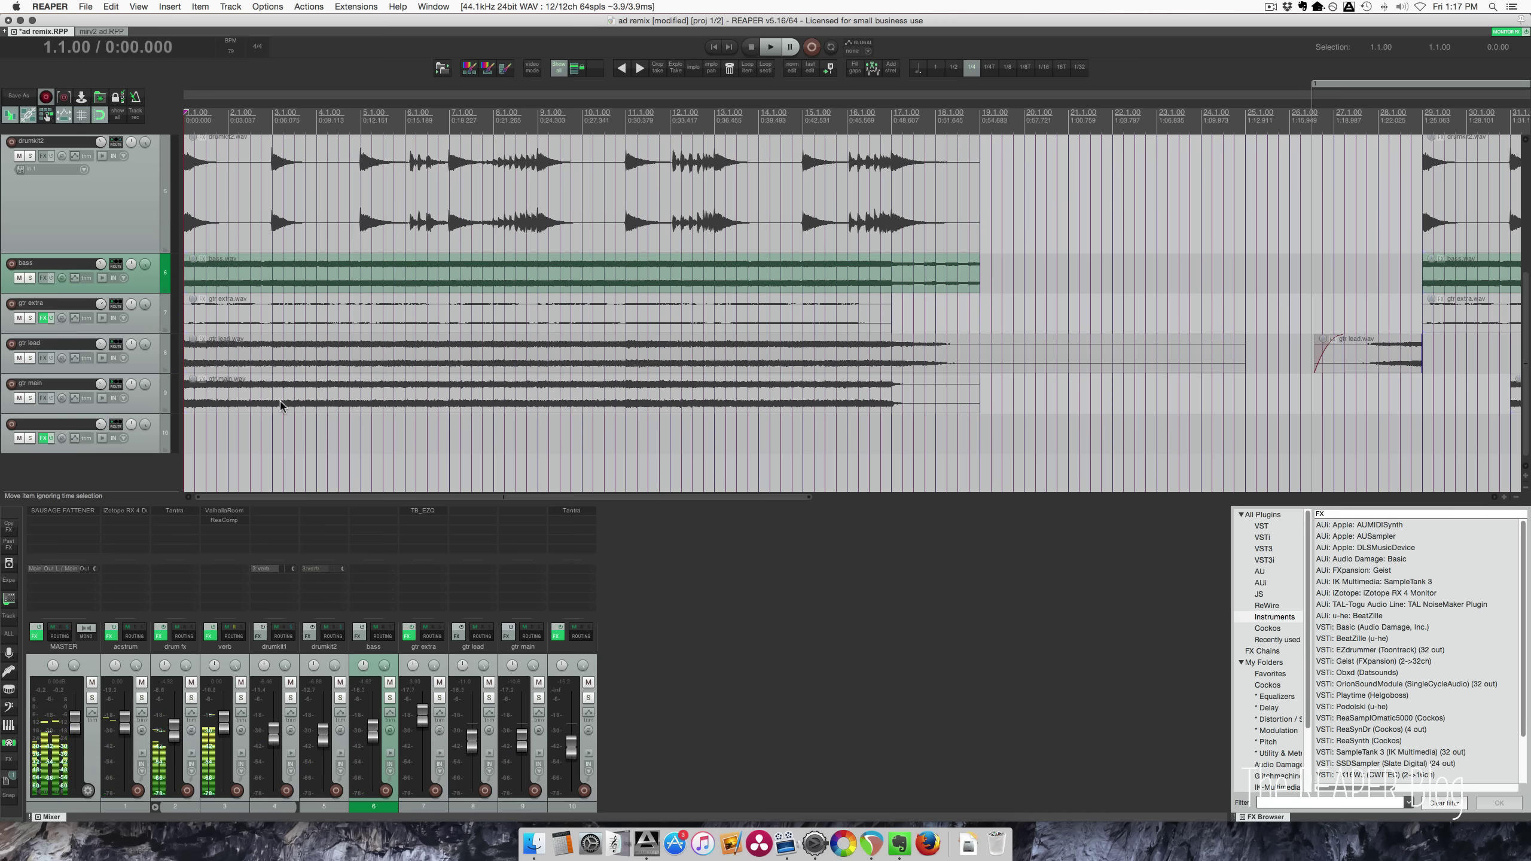
# Step: Select the short faded-in gtr lead item before the remix section and place the edit cursor at 28.3.00 to inspect it
pyautogui.scroll(-3, 281, 417)
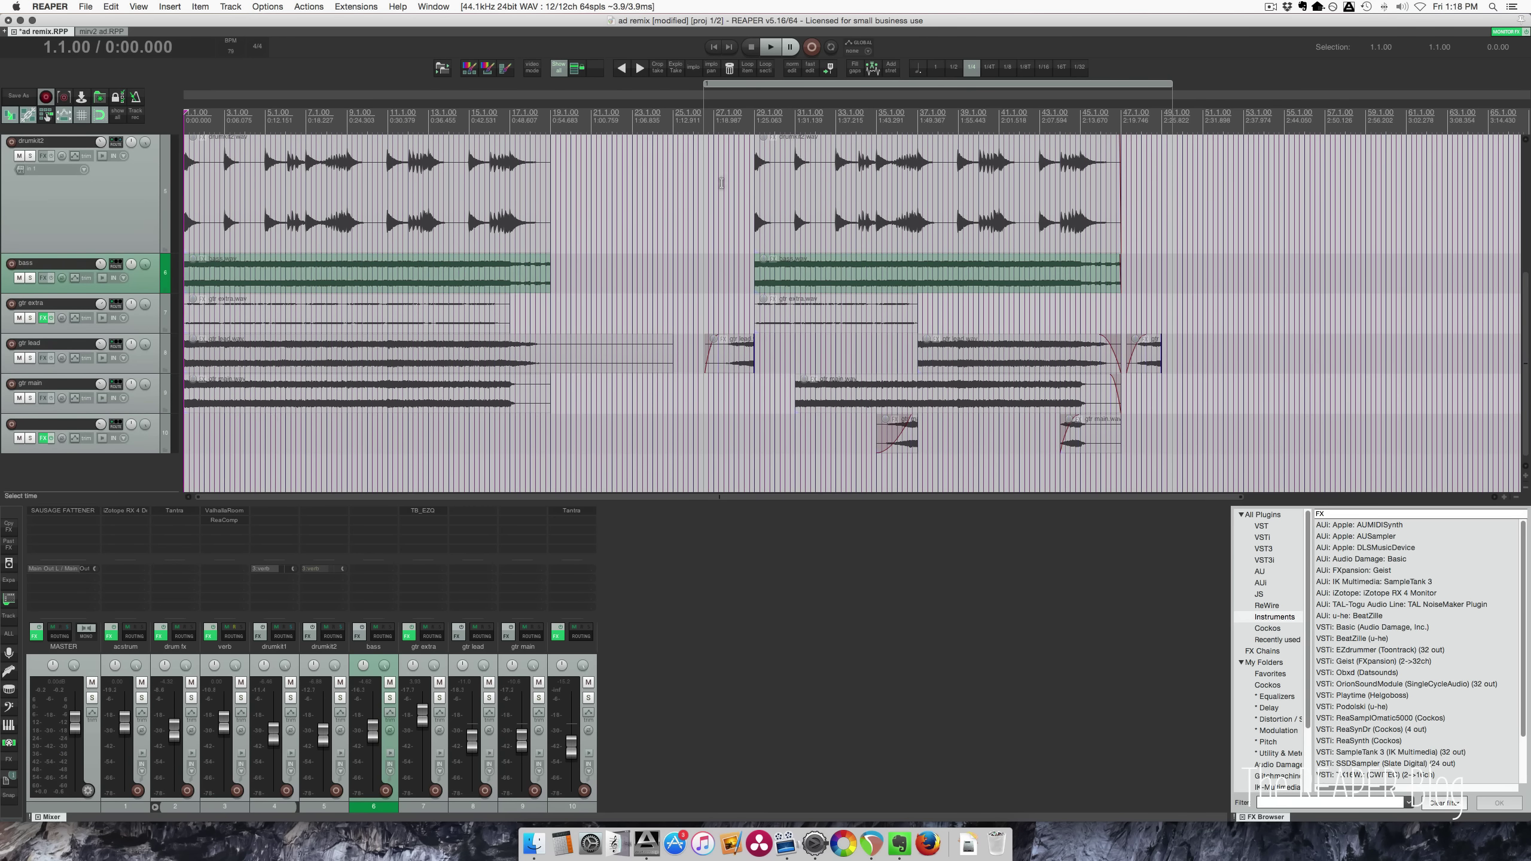
pyautogui.click(723, 310)
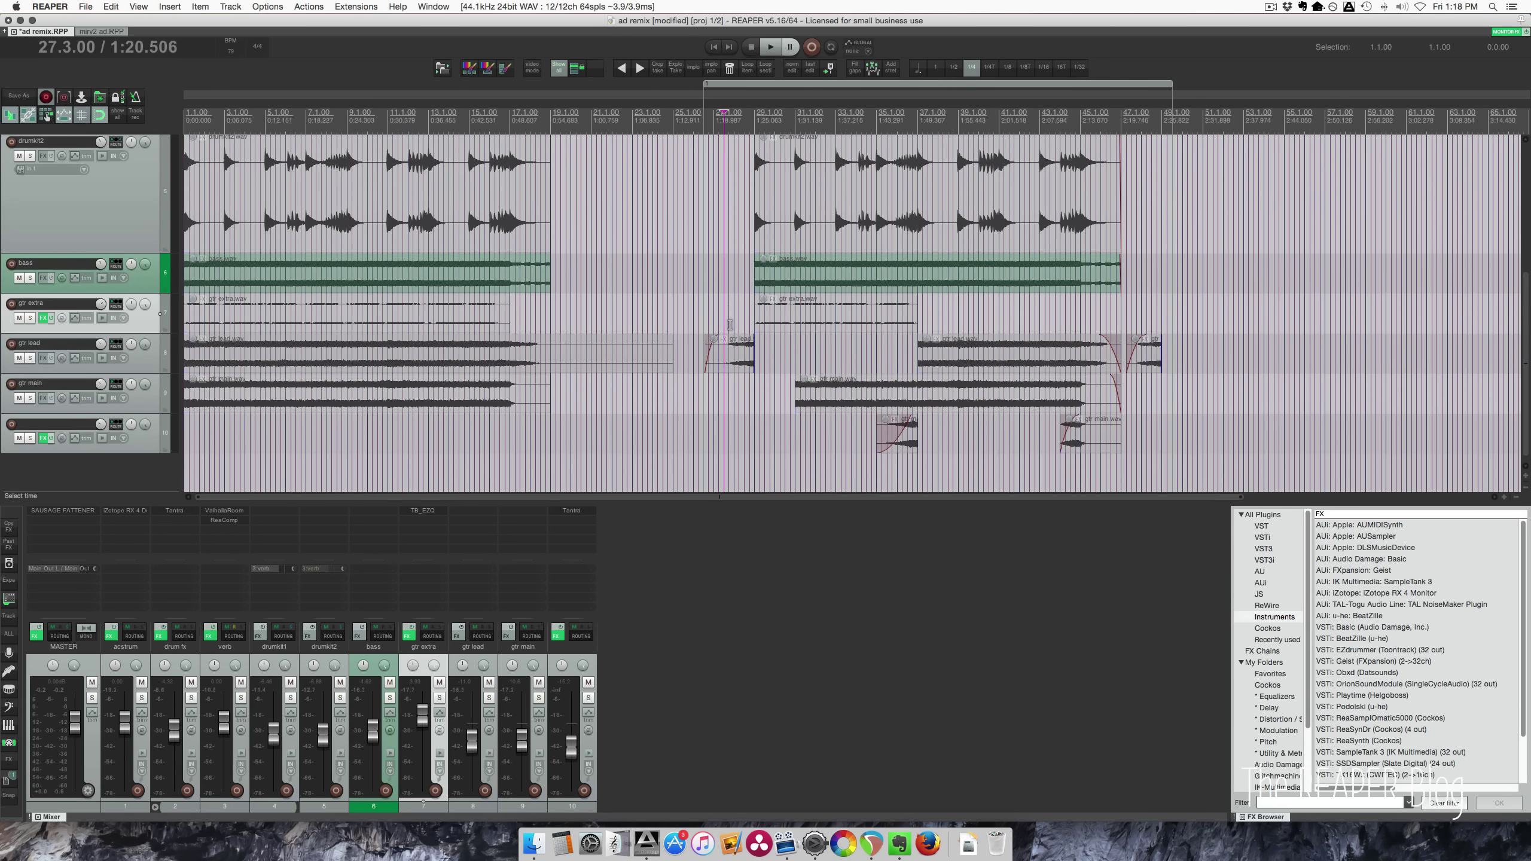
pyautogui.scroll(5, 736, 337)
pyautogui.click(612, 369)
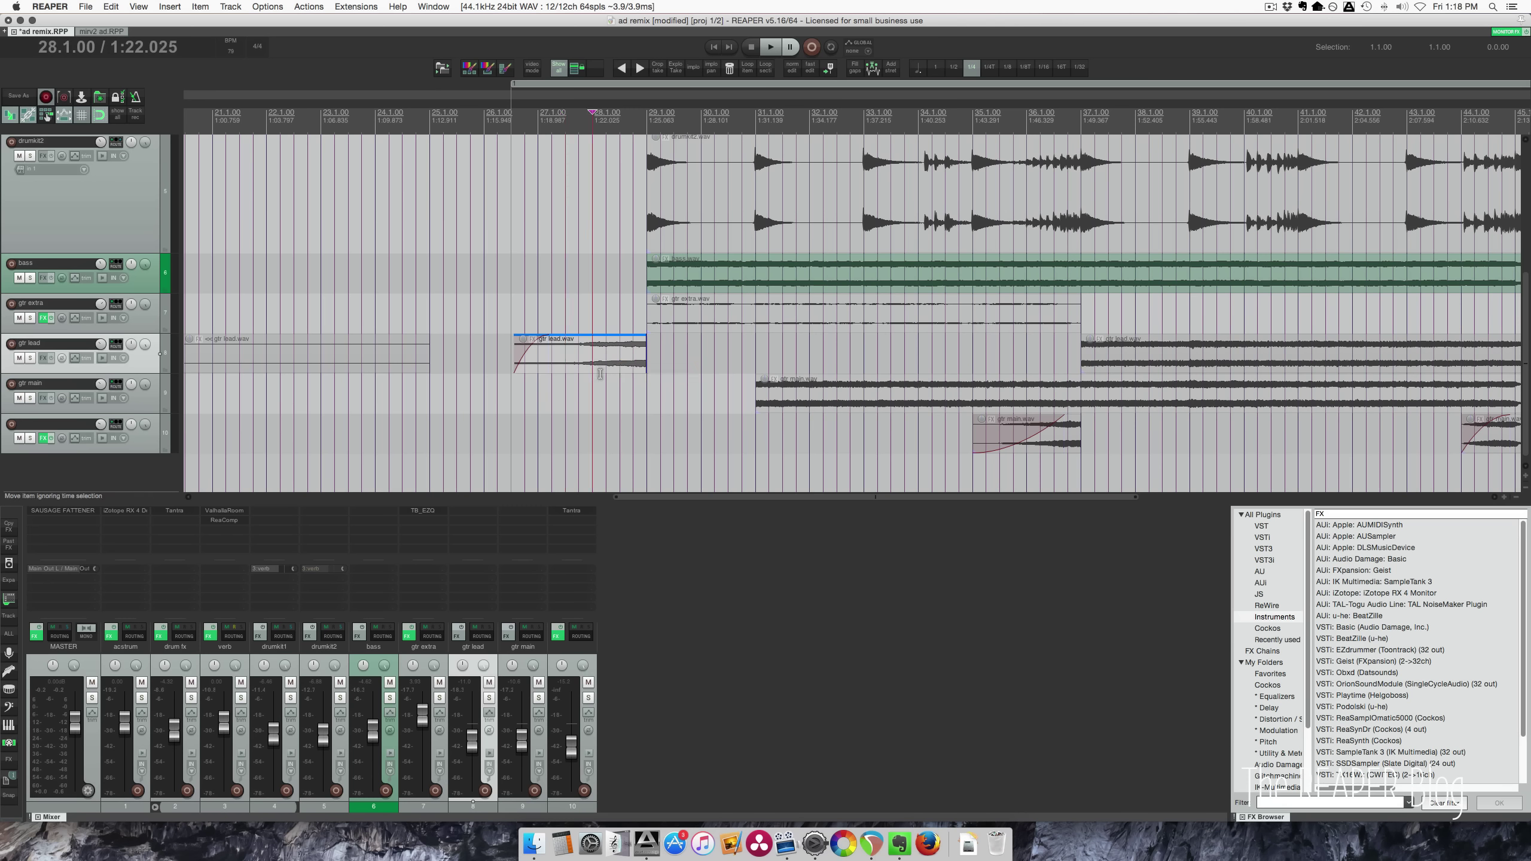
pyautogui.click(616, 362)
pyautogui.scroll(-6, 614, 361)
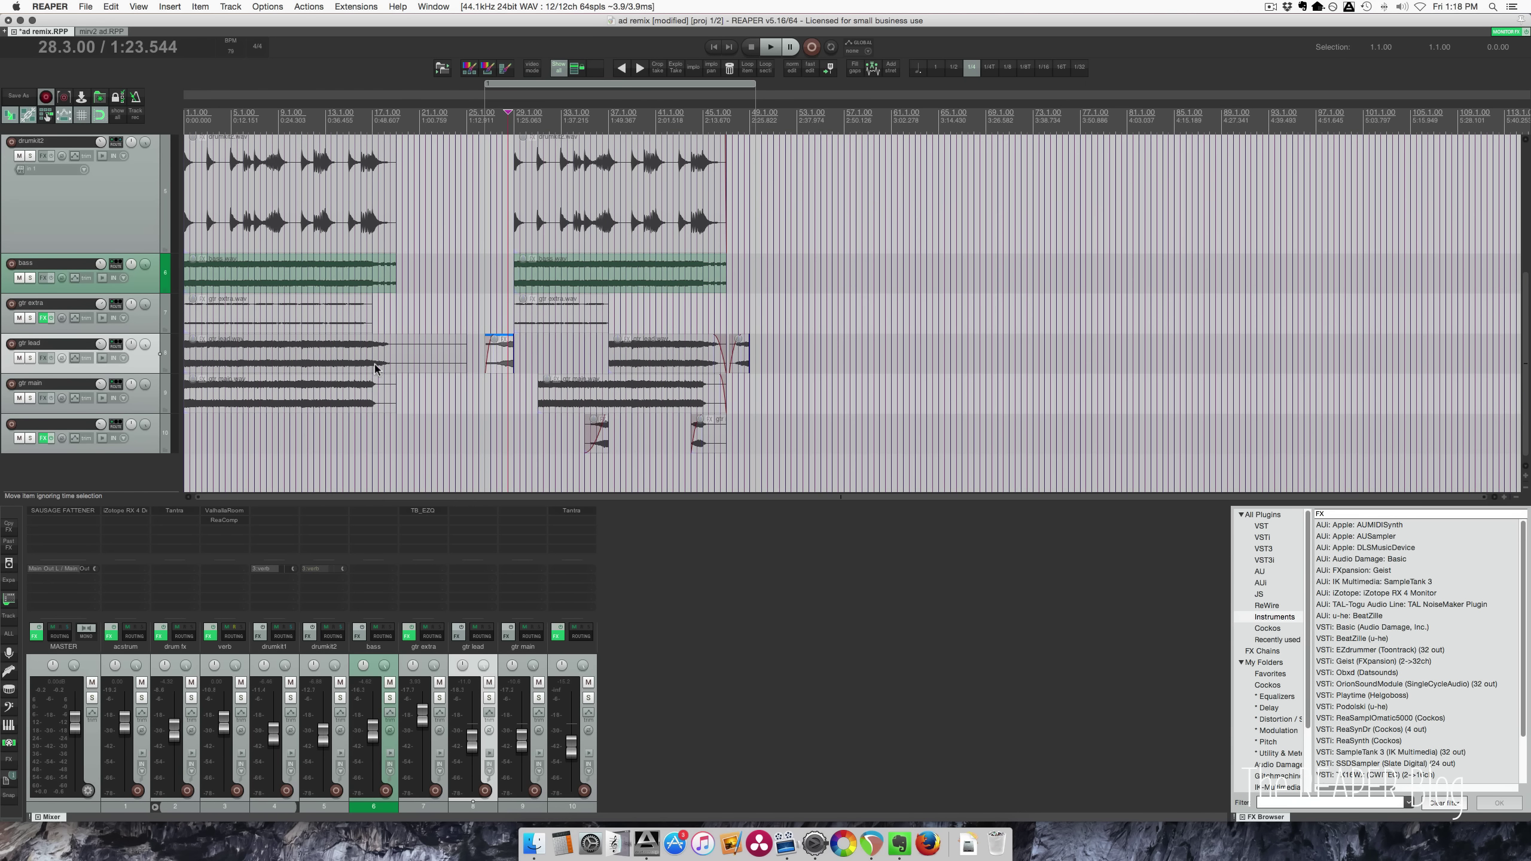
# Step: Solo the gtr lead track, play the ending of its original item from 17.1.00 and stop playback
pyautogui.click(375, 364)
pyautogui.scroll(7, 708, 361)
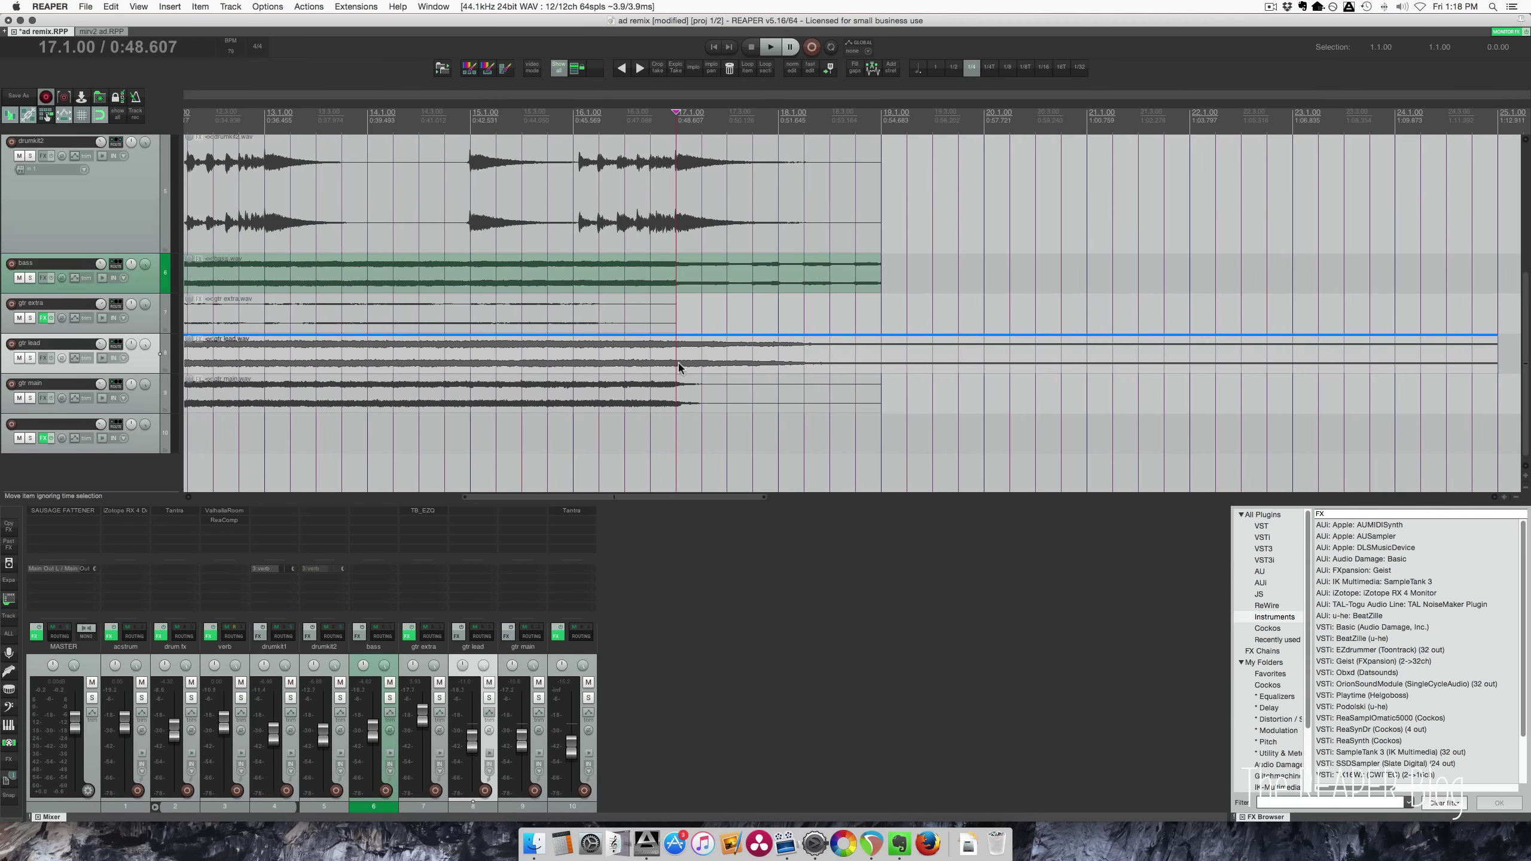
pyautogui.press('F6')
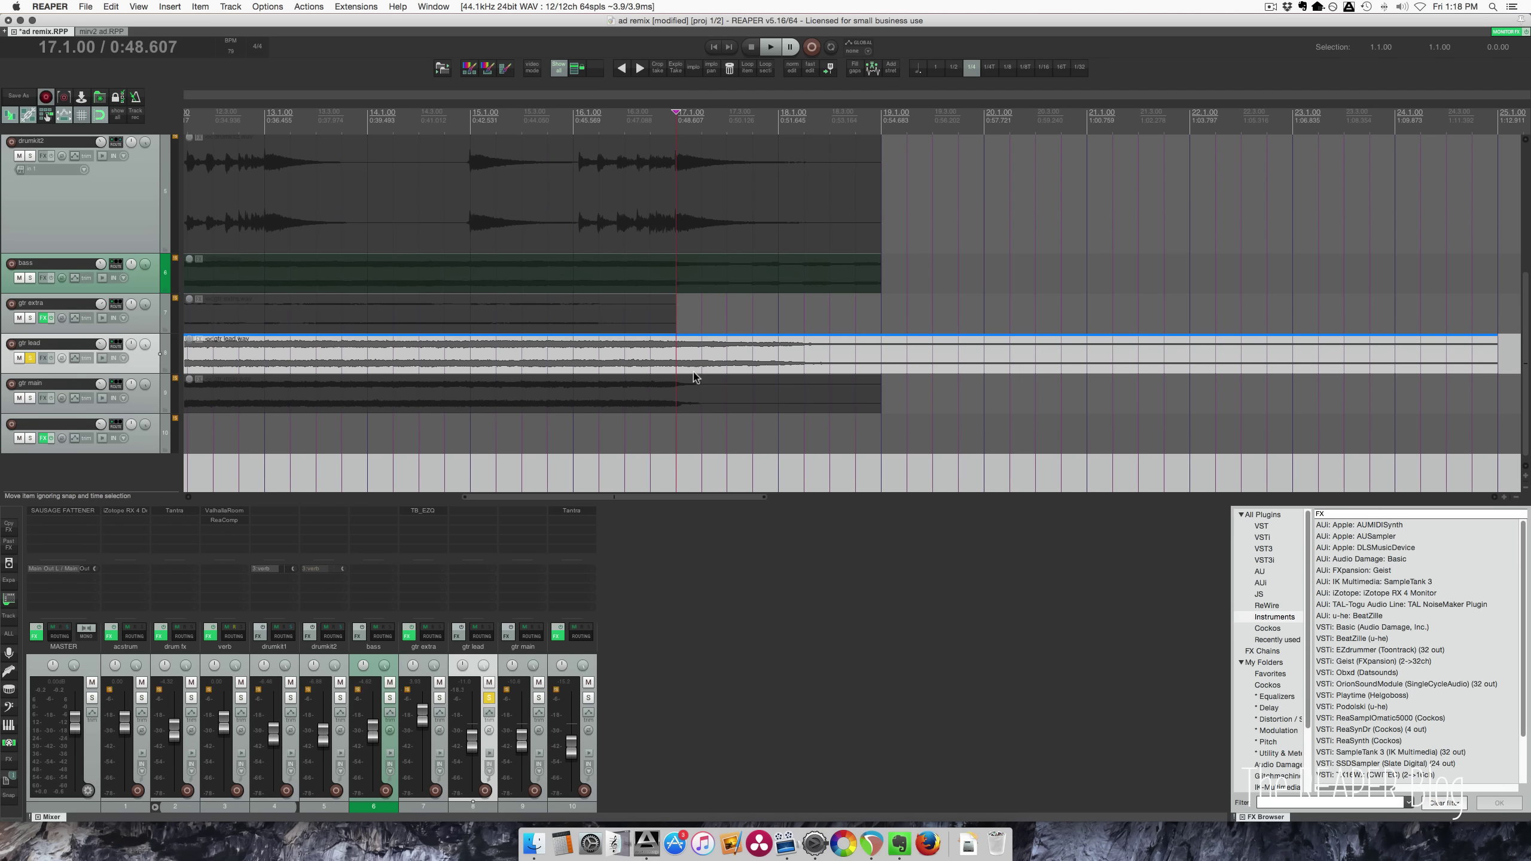
pyautogui.press('space')
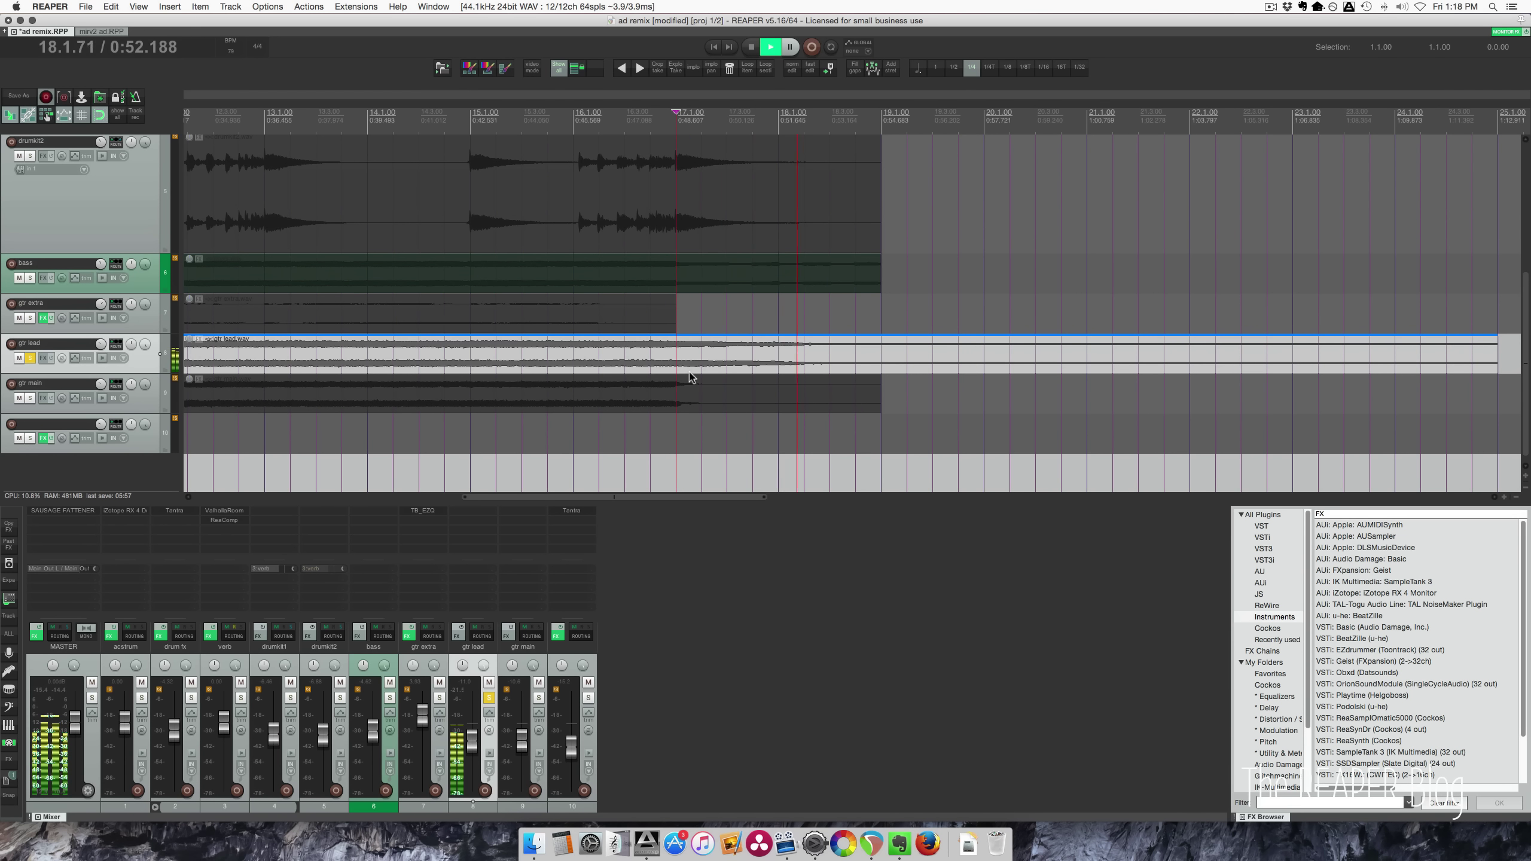
pyautogui.press('space')
# Step: Display the Reverse active take setting for the original gtr lead item, dismiss it without applying, and view the faded-in gtr lead item
pyautogui.hscroll(5, 732, 364)
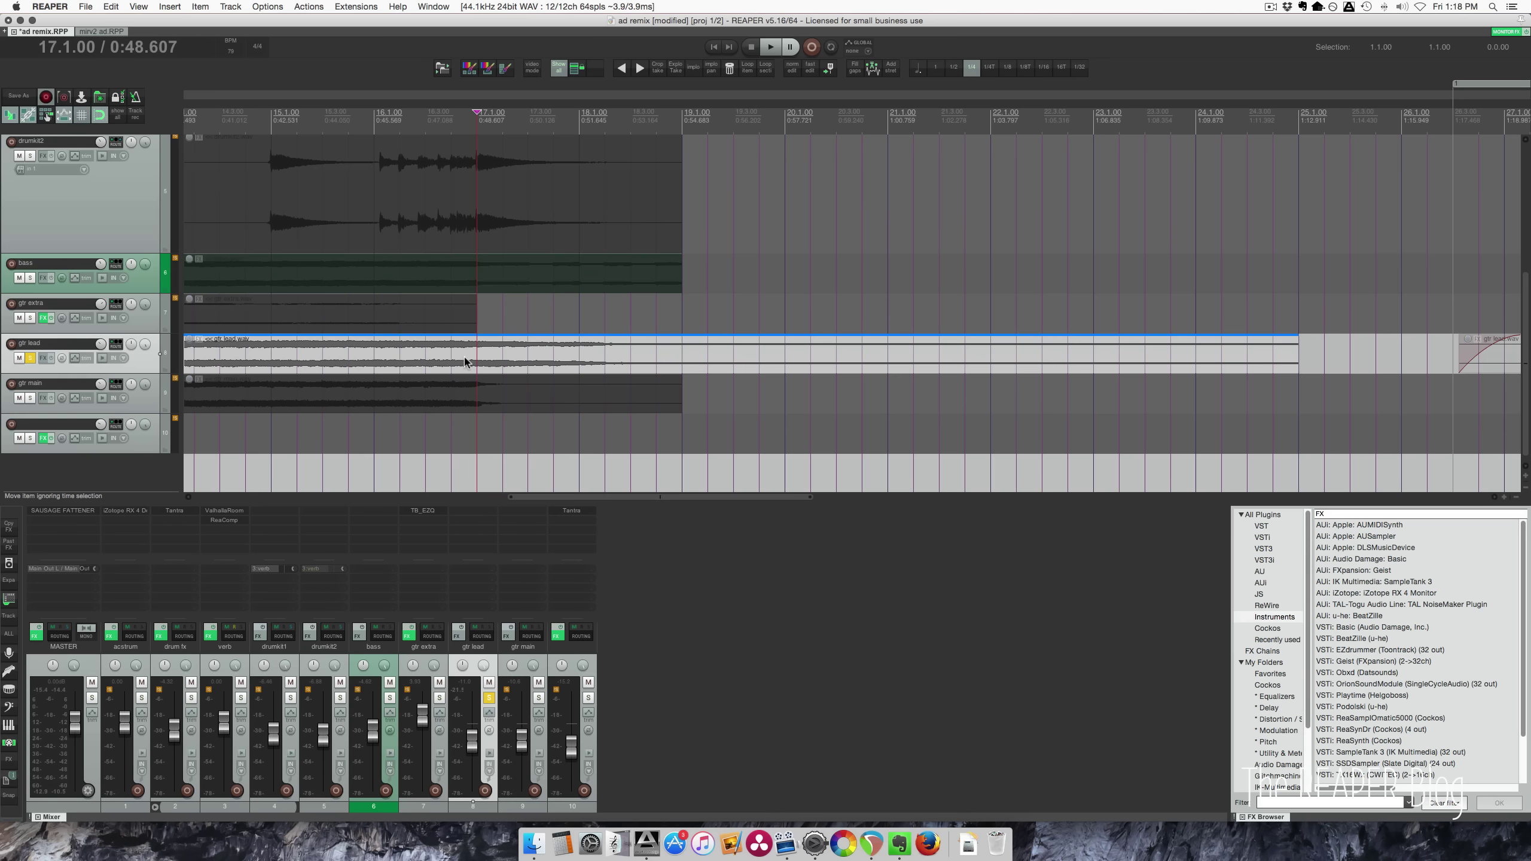
pyautogui.hscroll(1, 465, 361)
pyautogui.rightClick(494, 360)
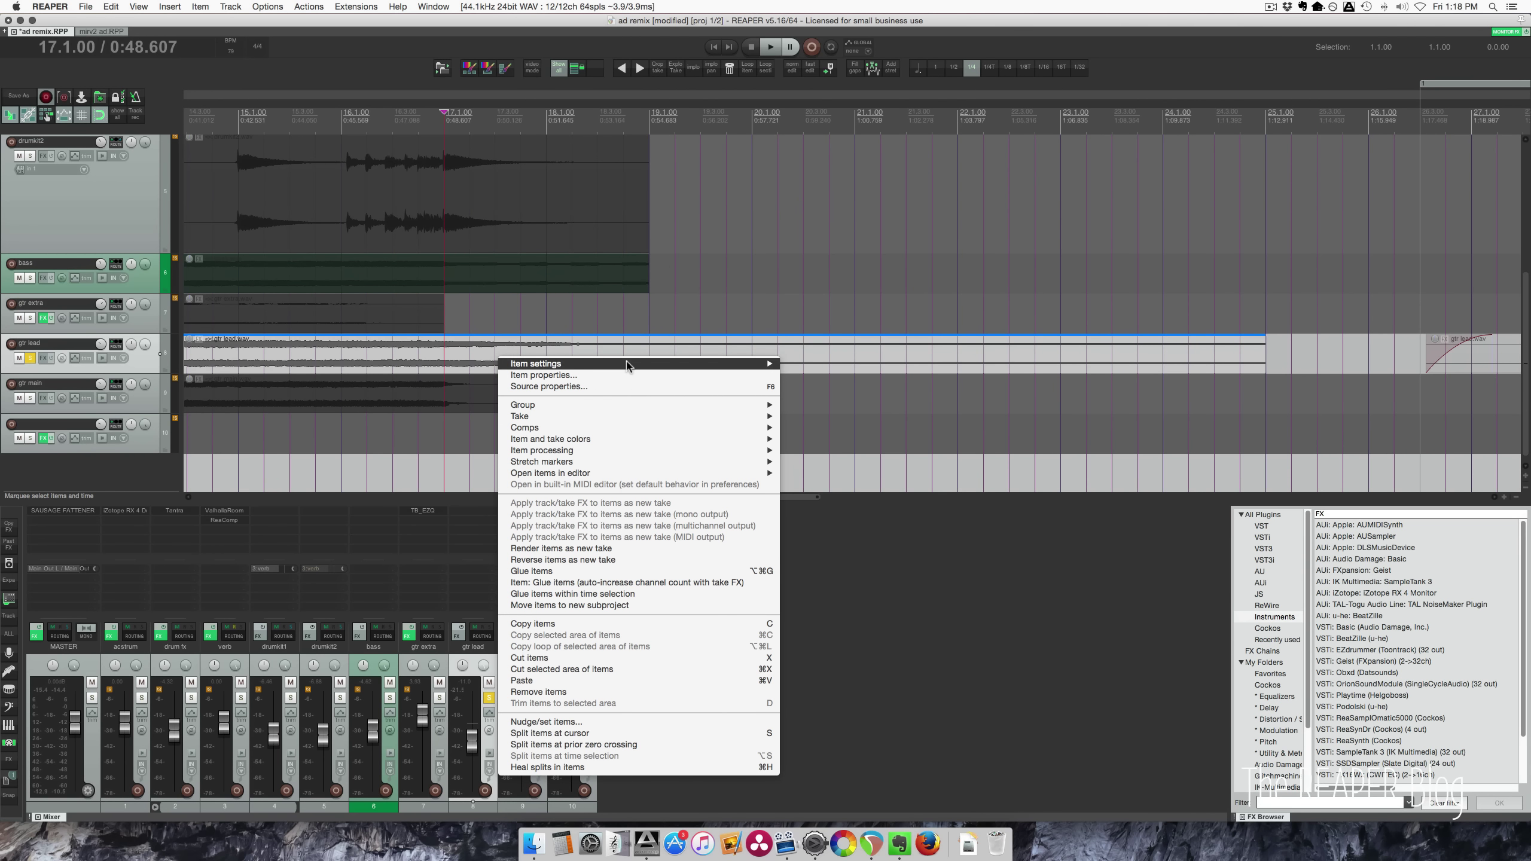
pyautogui.moveTo(627, 365)
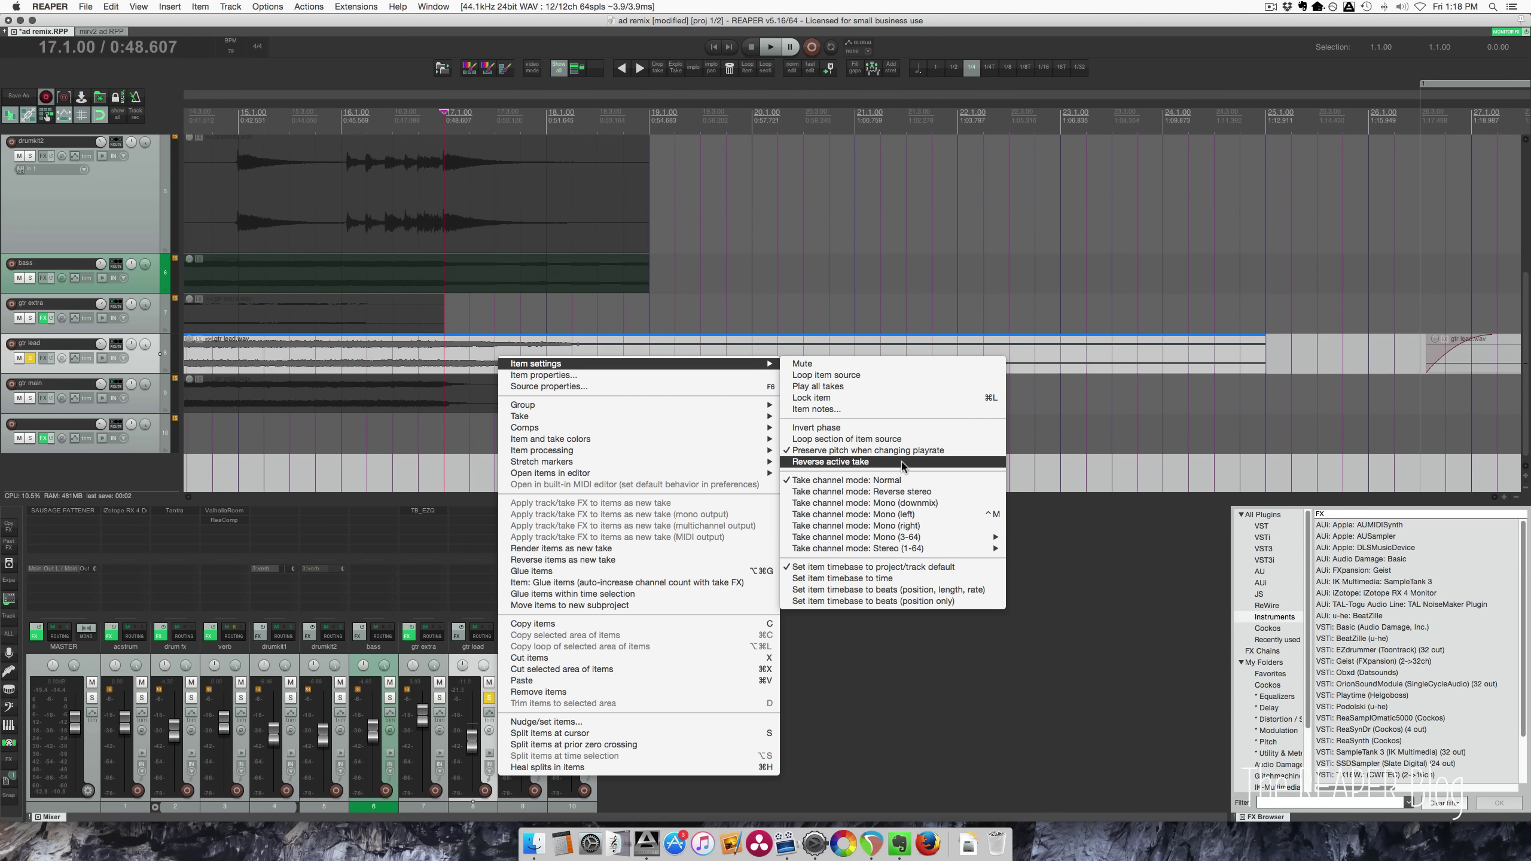
pyautogui.click(1052, 358)
pyautogui.hscroll(10, 1057, 352)
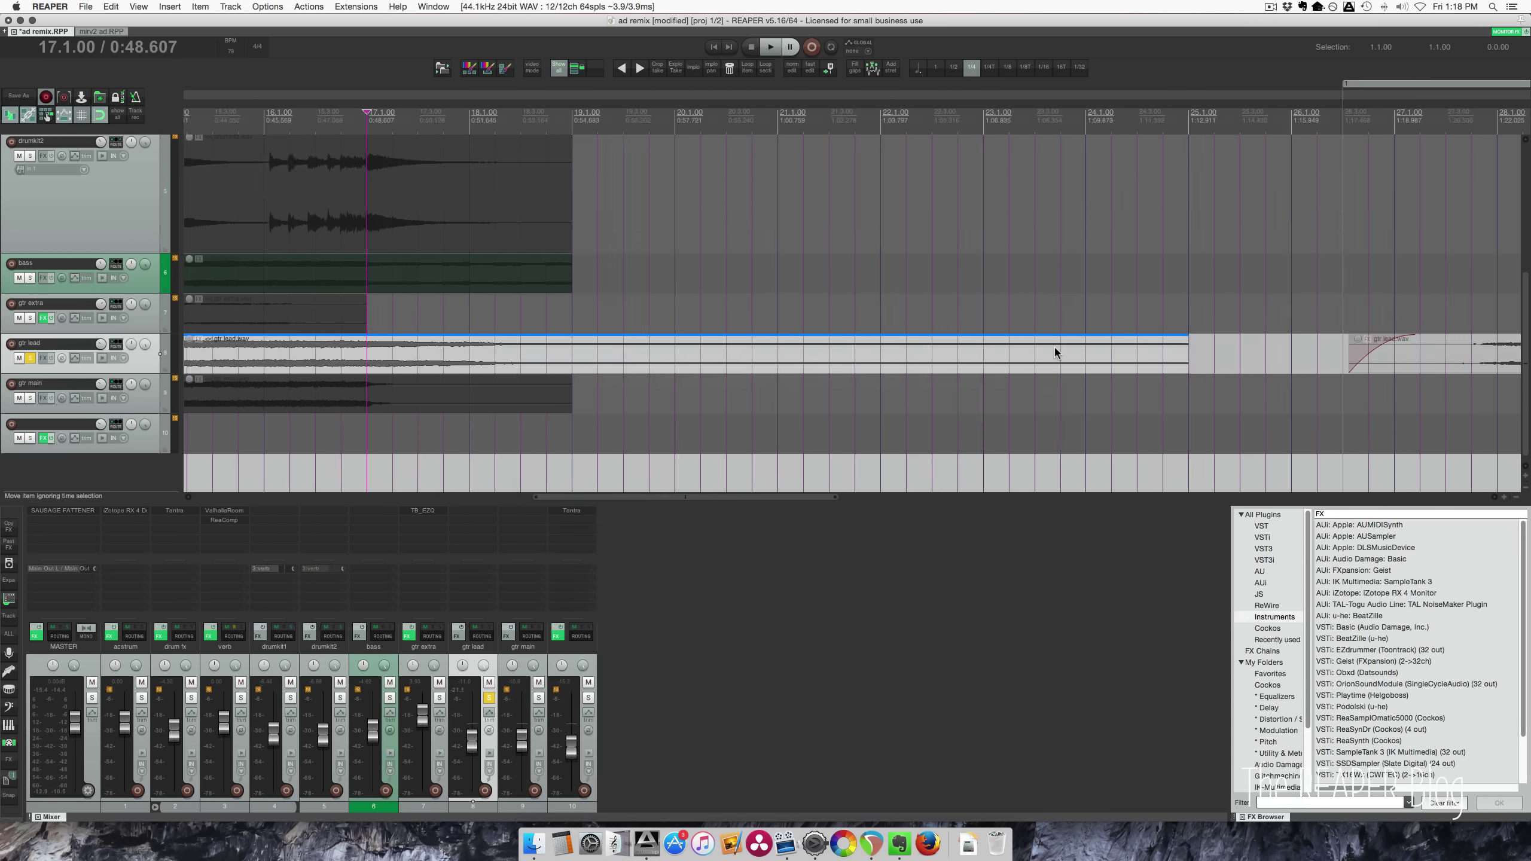
# Step: Play the short faded-in gtr lead item from 27.3.00, stop playback and unsolo the gtr lead track
pyautogui.click(657, 370)
pyautogui.press('space')
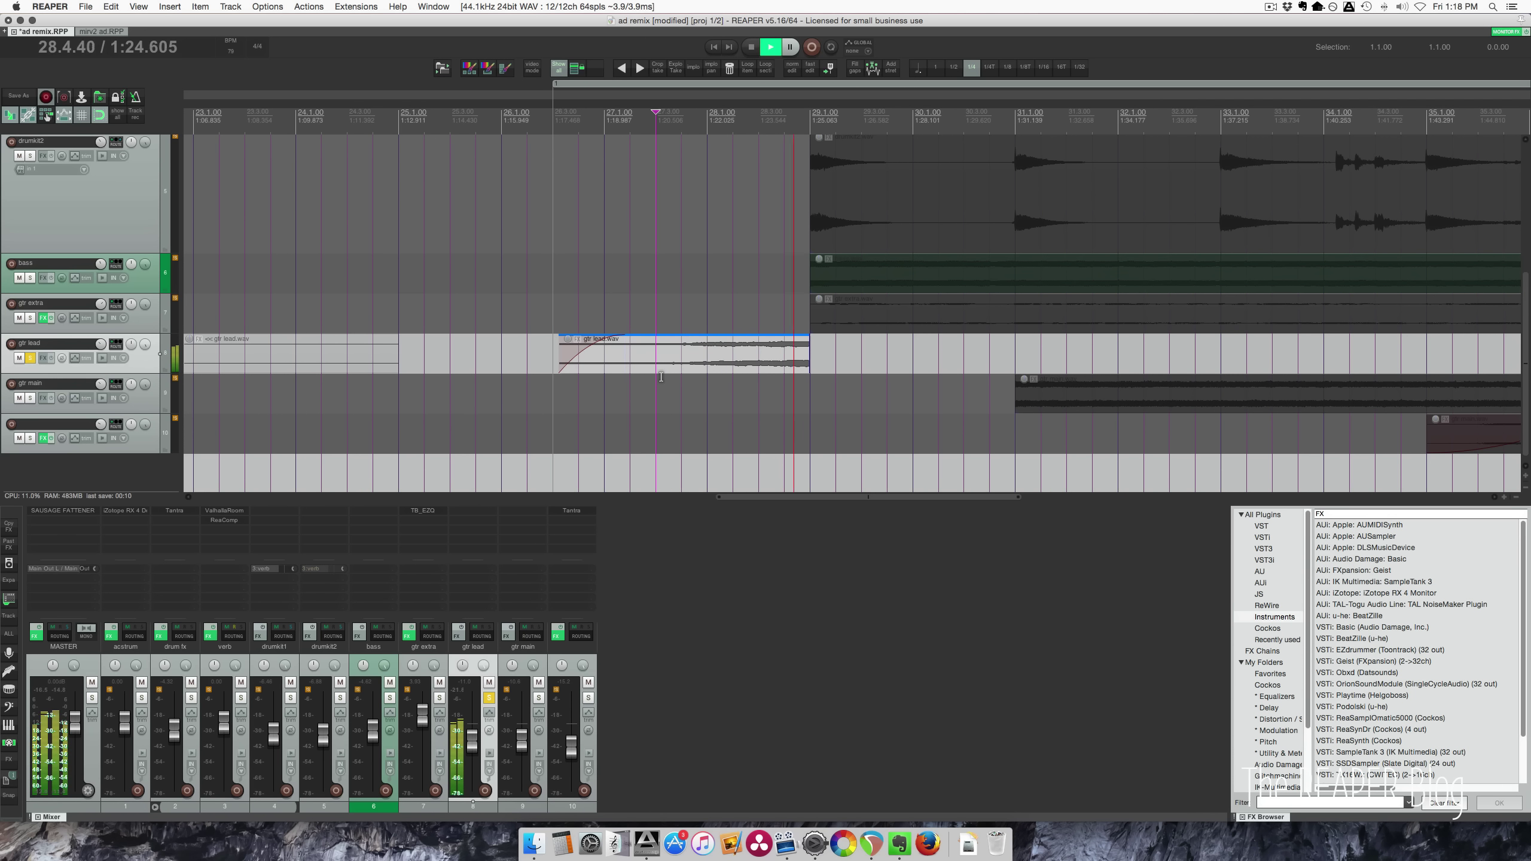
pyautogui.press('space')
pyautogui.press('F6')
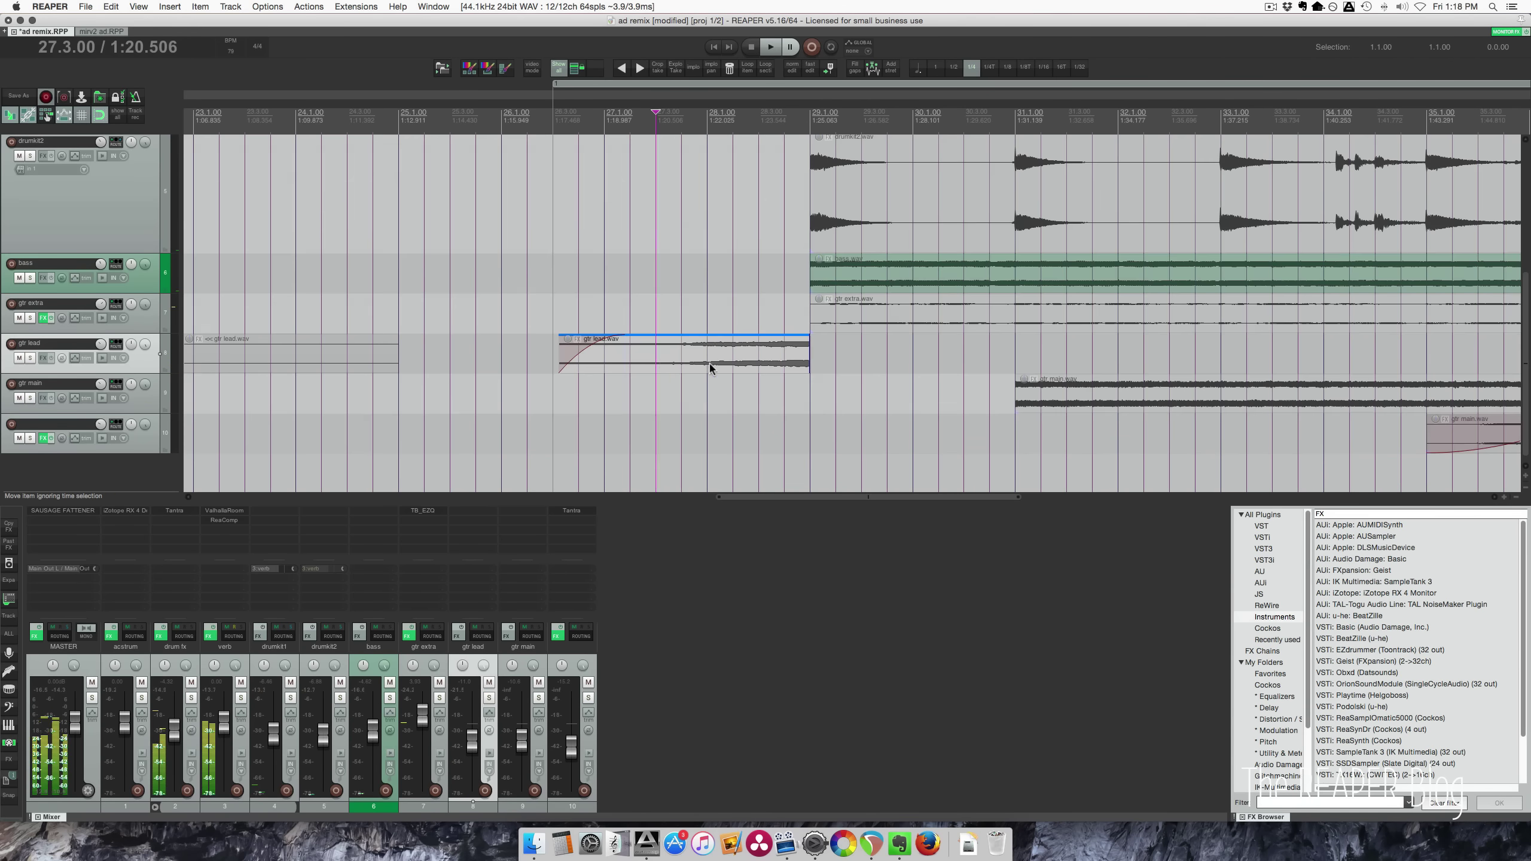
# Step: Select the short faded-in gtr lead item at the end of the remix section to inspect it
pyautogui.scroll(-4, 711, 365)
pyautogui.hscroll(10, 708, 363)
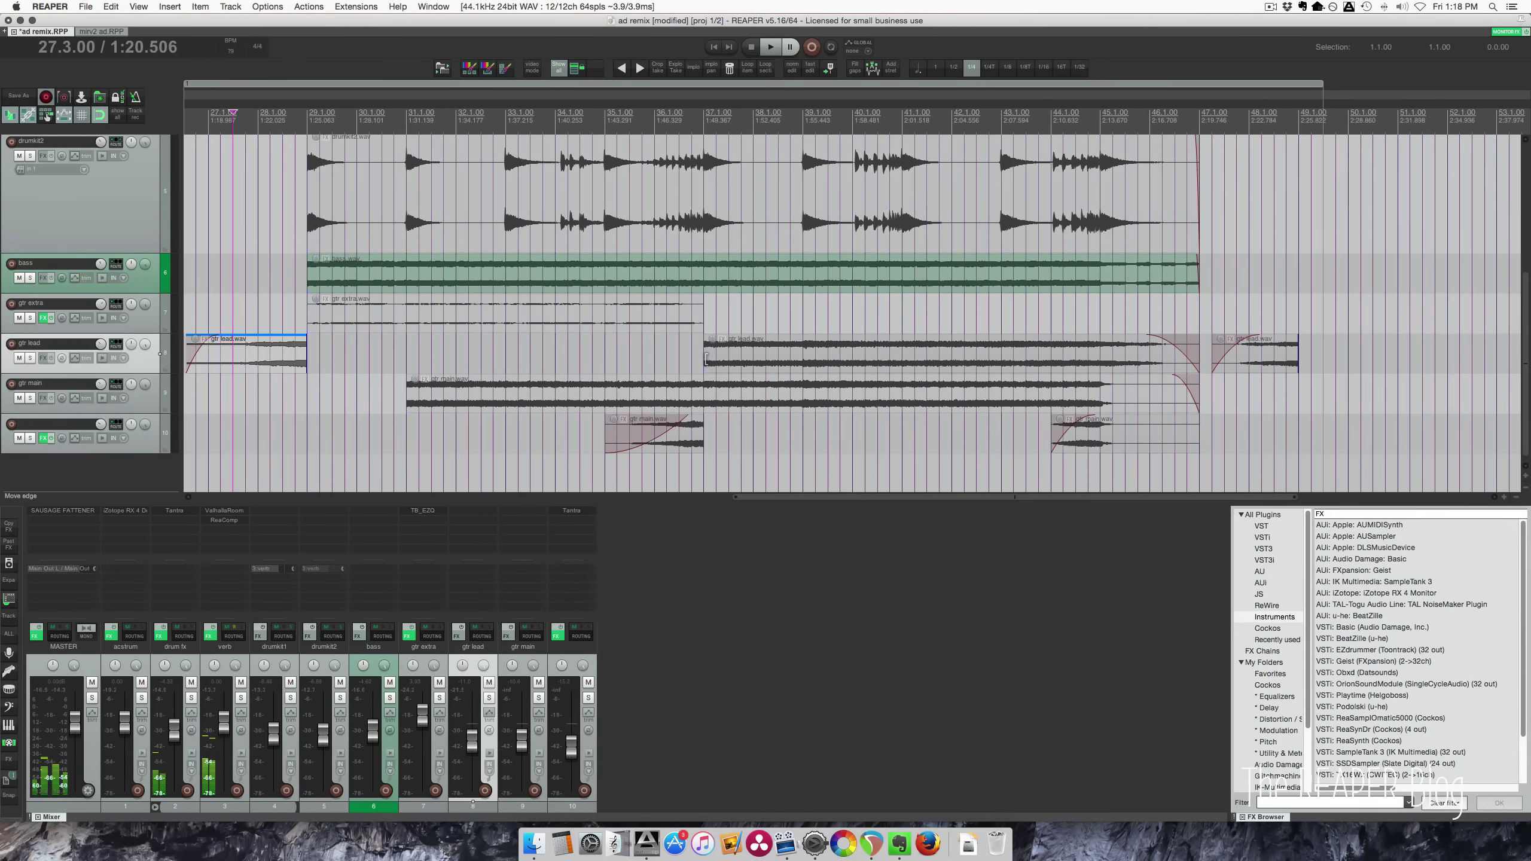
pyautogui.hscroll(5, 706, 360)
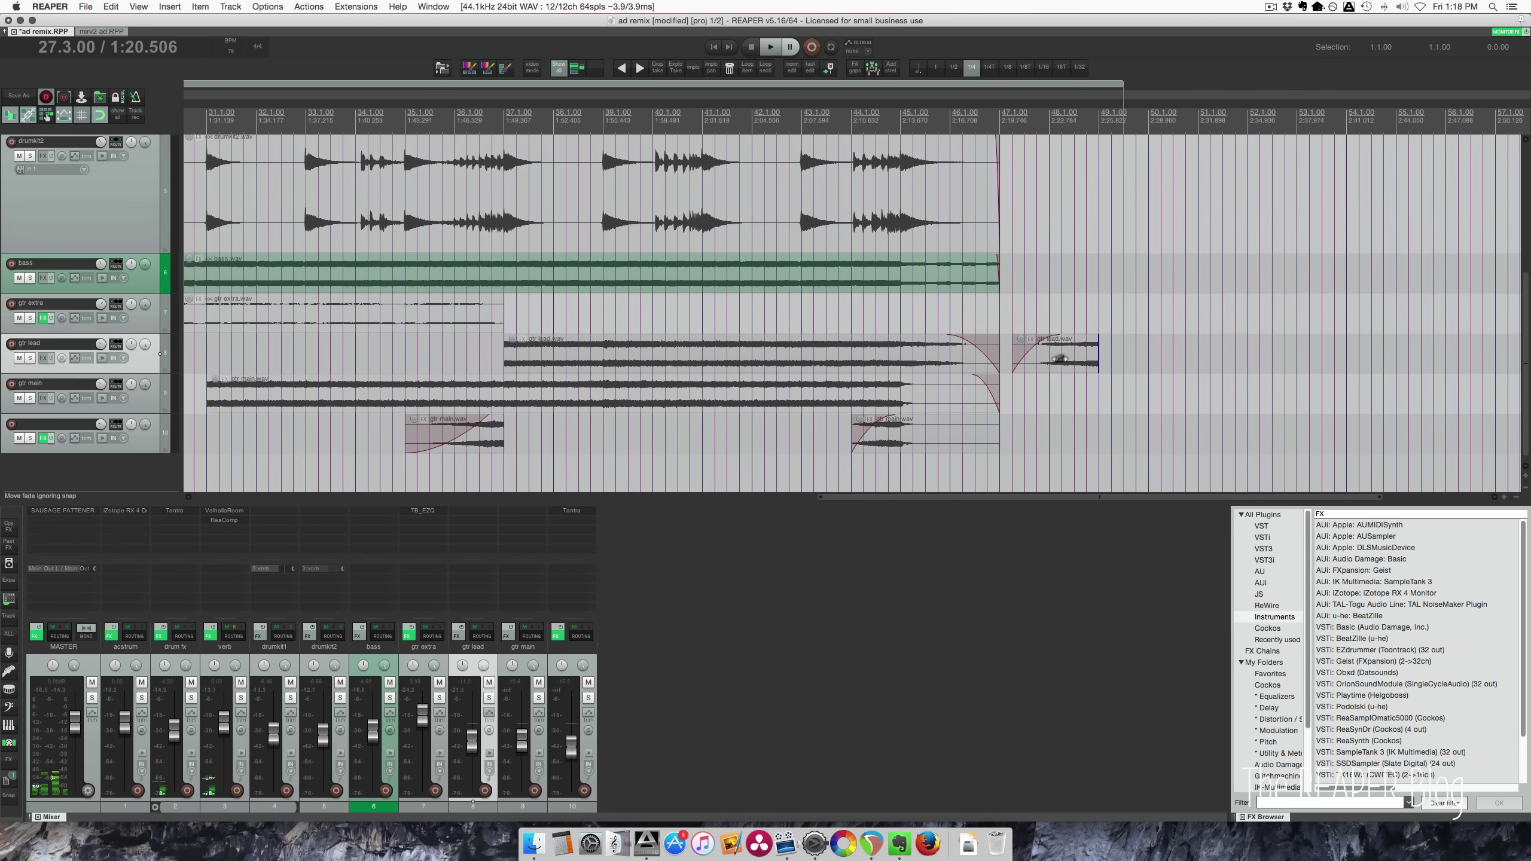
pyautogui.click(1059, 360)
pyautogui.scroll(5, 971, 371)
pyautogui.scroll(-4, 969, 372)
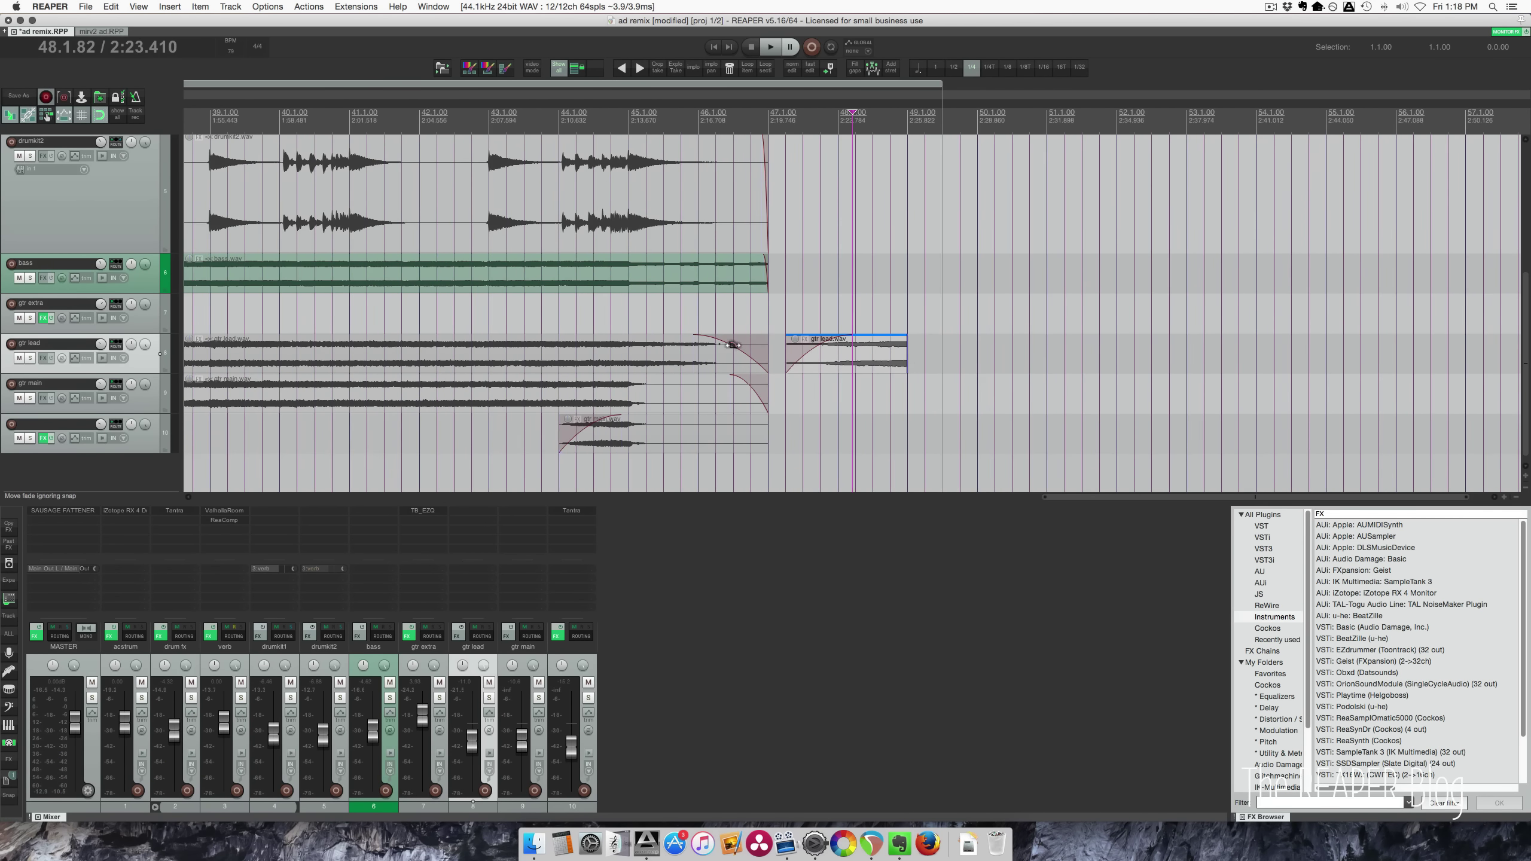
# Step: Select the acstrum item before the remix section, play it soloed from 27.1.18, then stop playback and unsolo the track
pyautogui.hscroll(-15, 724, 338)
pyautogui.scroll(3, 725, 335)
pyautogui.hscroll(-4, 725, 336)
pyautogui.scroll(3, 699, 319)
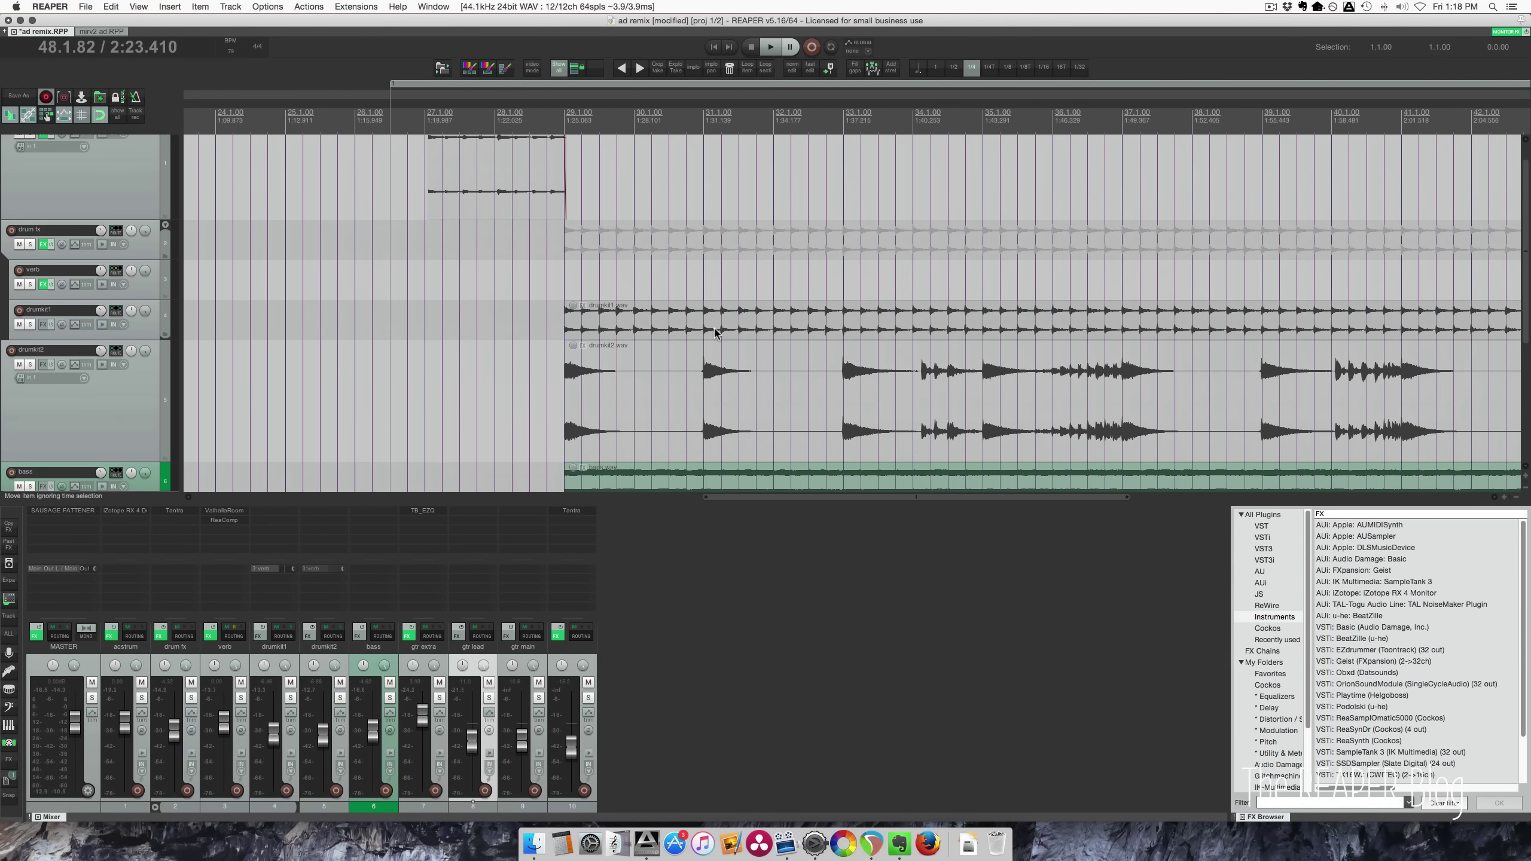
pyautogui.click(470, 193)
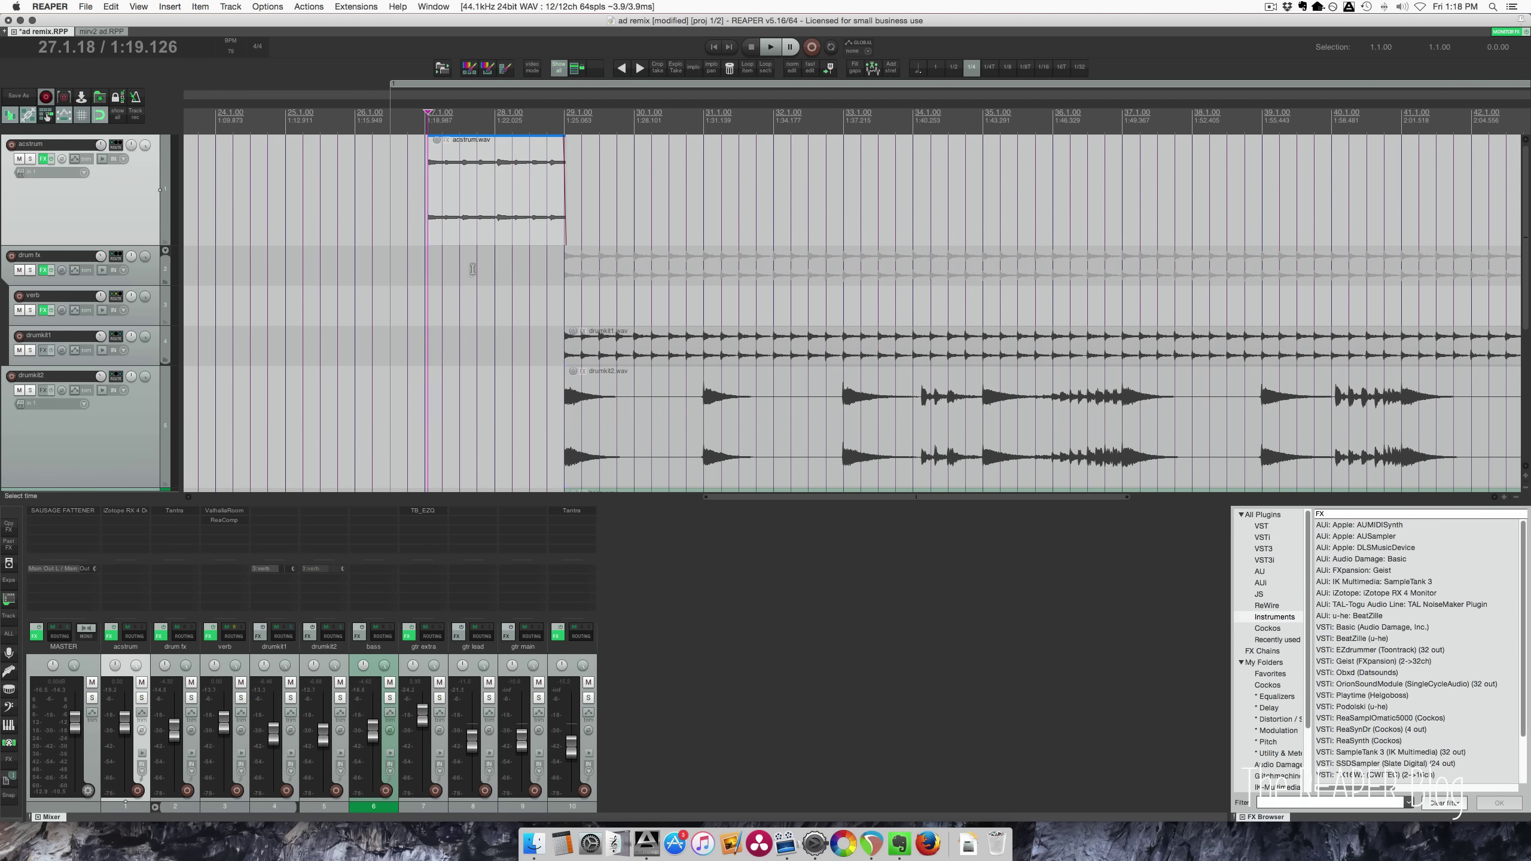
pyautogui.press('F6')
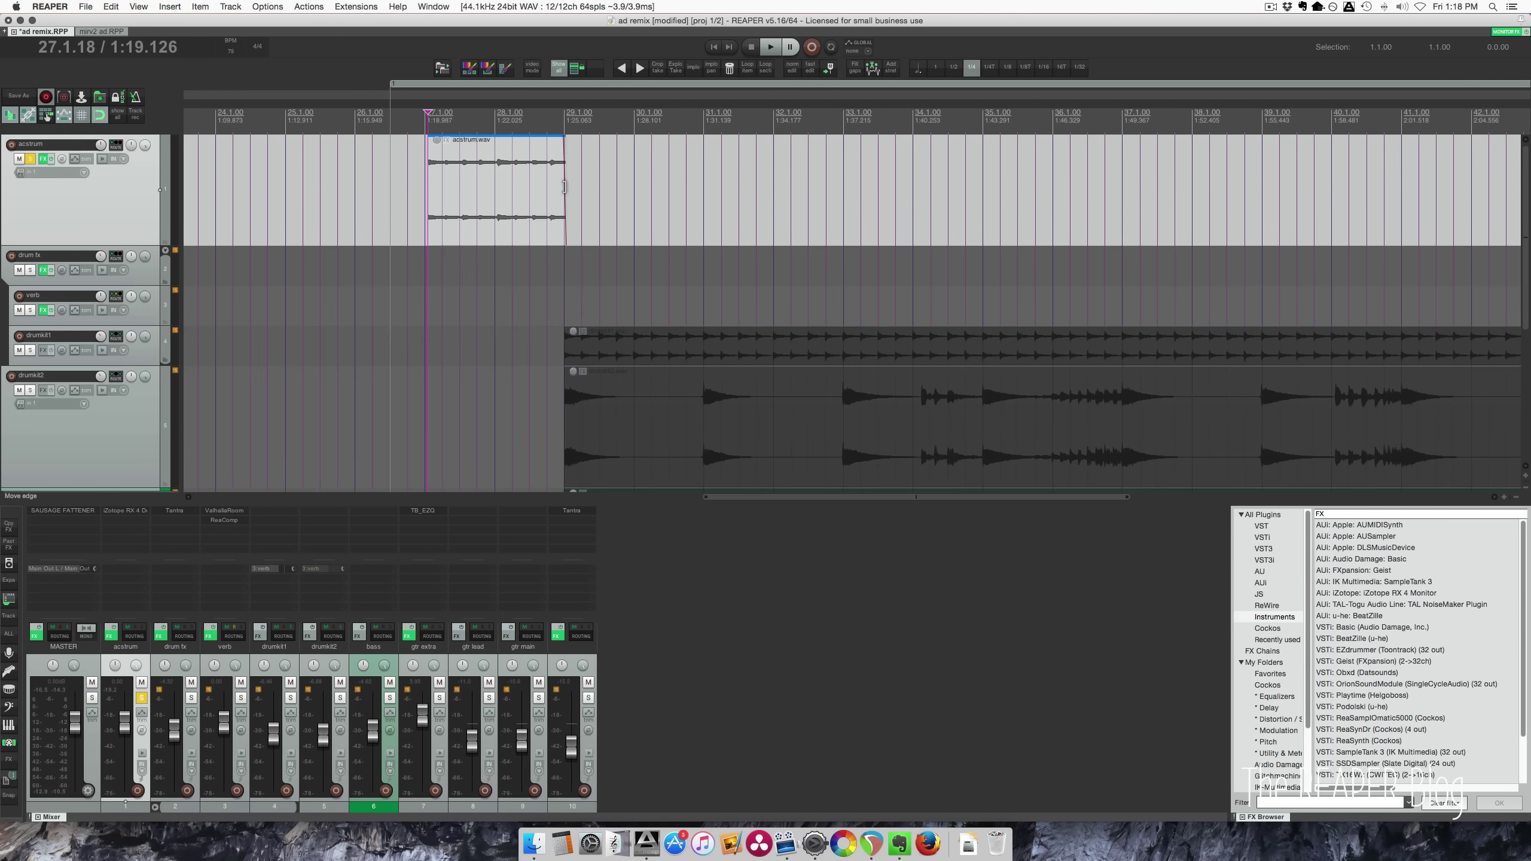
pyautogui.press('space')
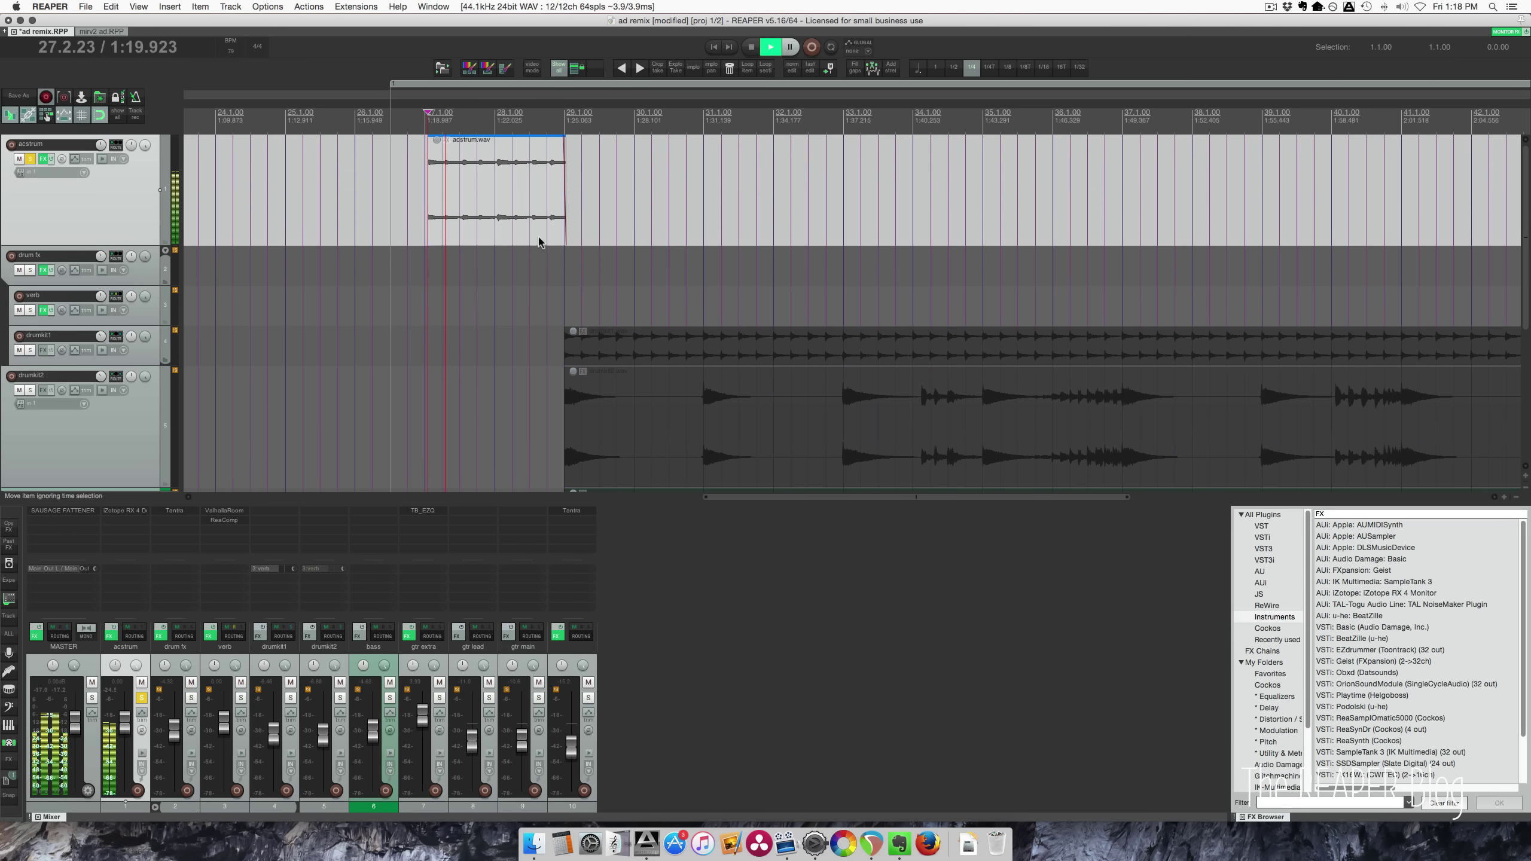
pyautogui.scroll(5, 538, 239)
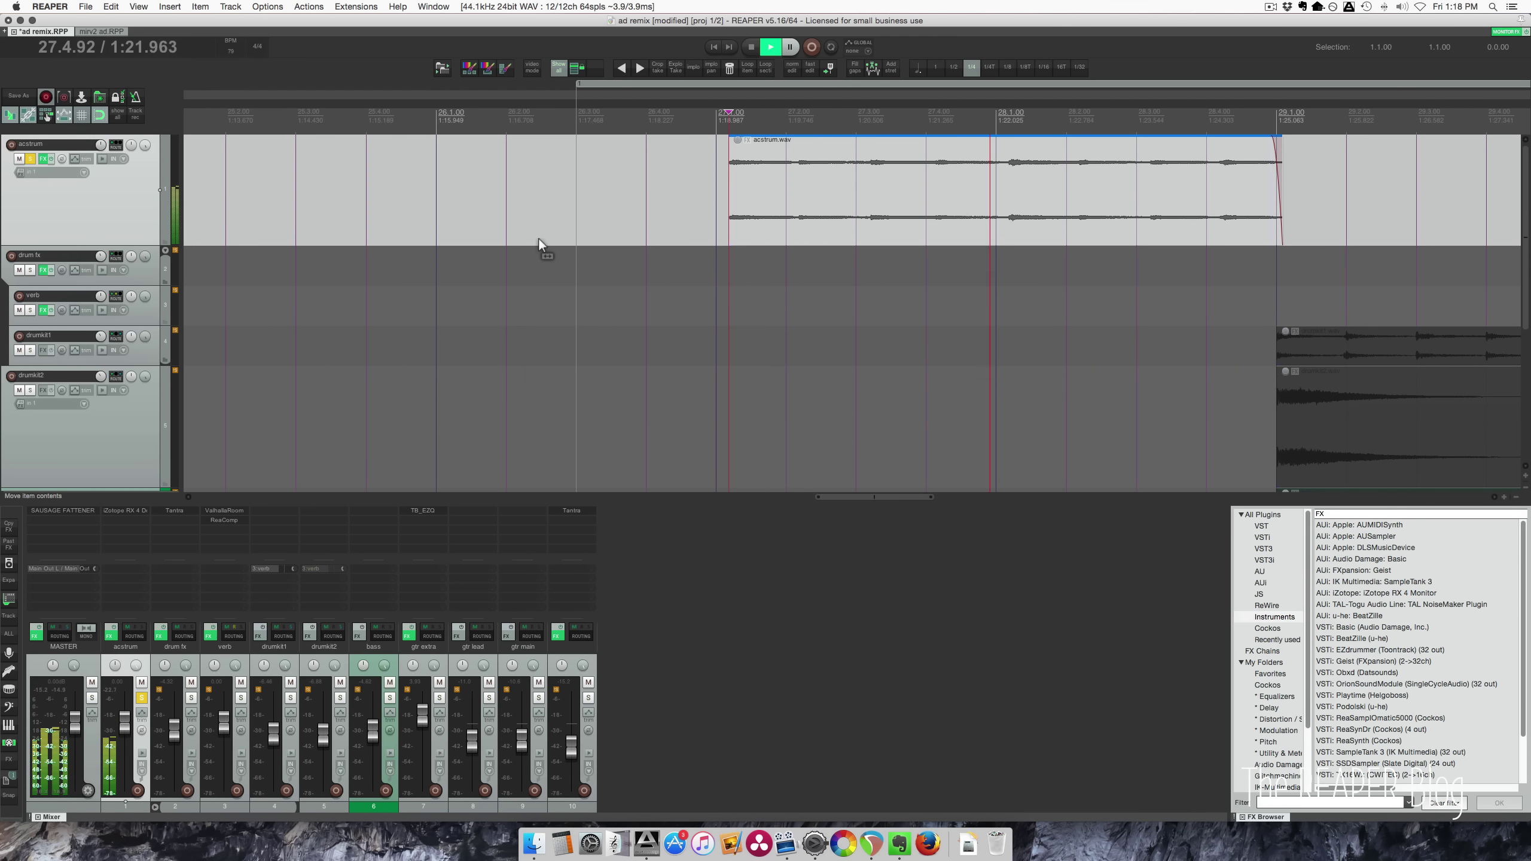
pyautogui.scroll(-3, 538, 238)
pyautogui.press('space')
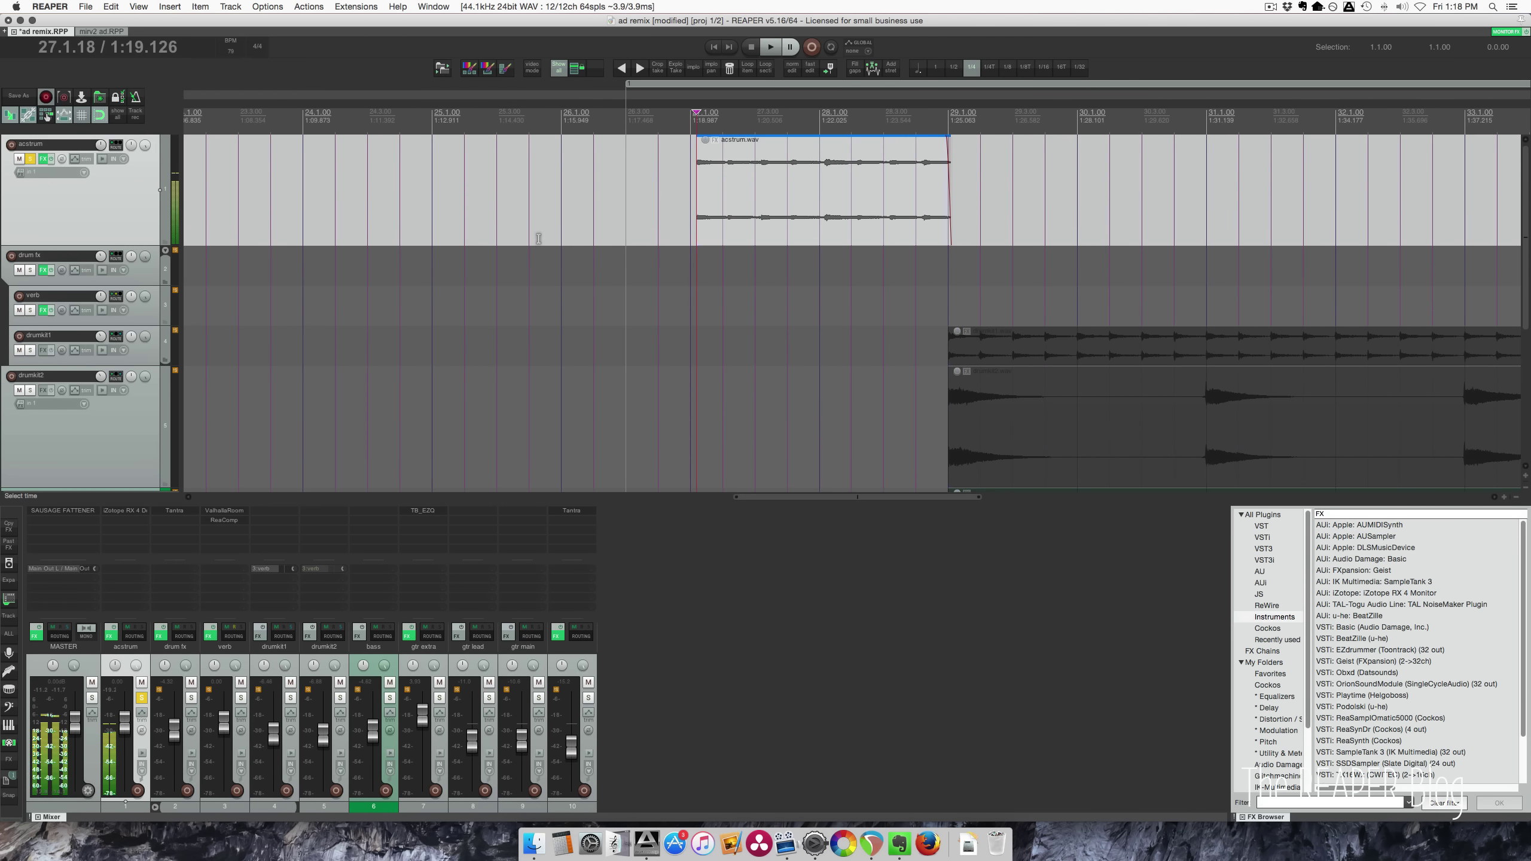
pyautogui.press('F6')
# Step: Examine how the drum, bass, gtr extra, gtr lead and gtr main items are arranged across the remix section
pyautogui.scroll(-2, 537, 234)
pyautogui.scroll(-2, 604, 250)
pyautogui.scroll(-5, 604, 250)
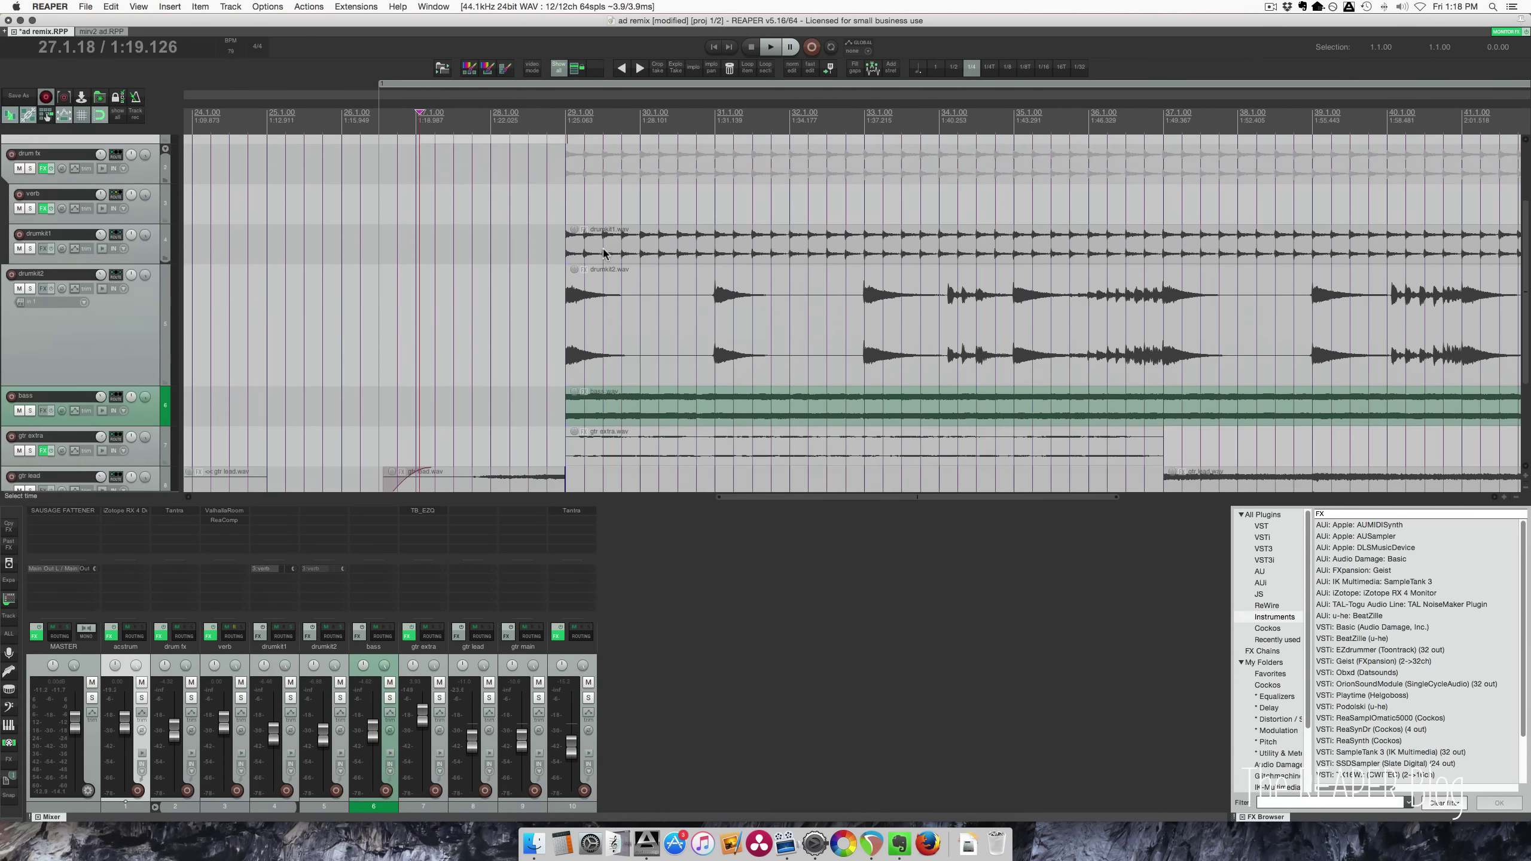
pyautogui.hscroll(5, 604, 250)
pyautogui.scroll(3, 597, 229)
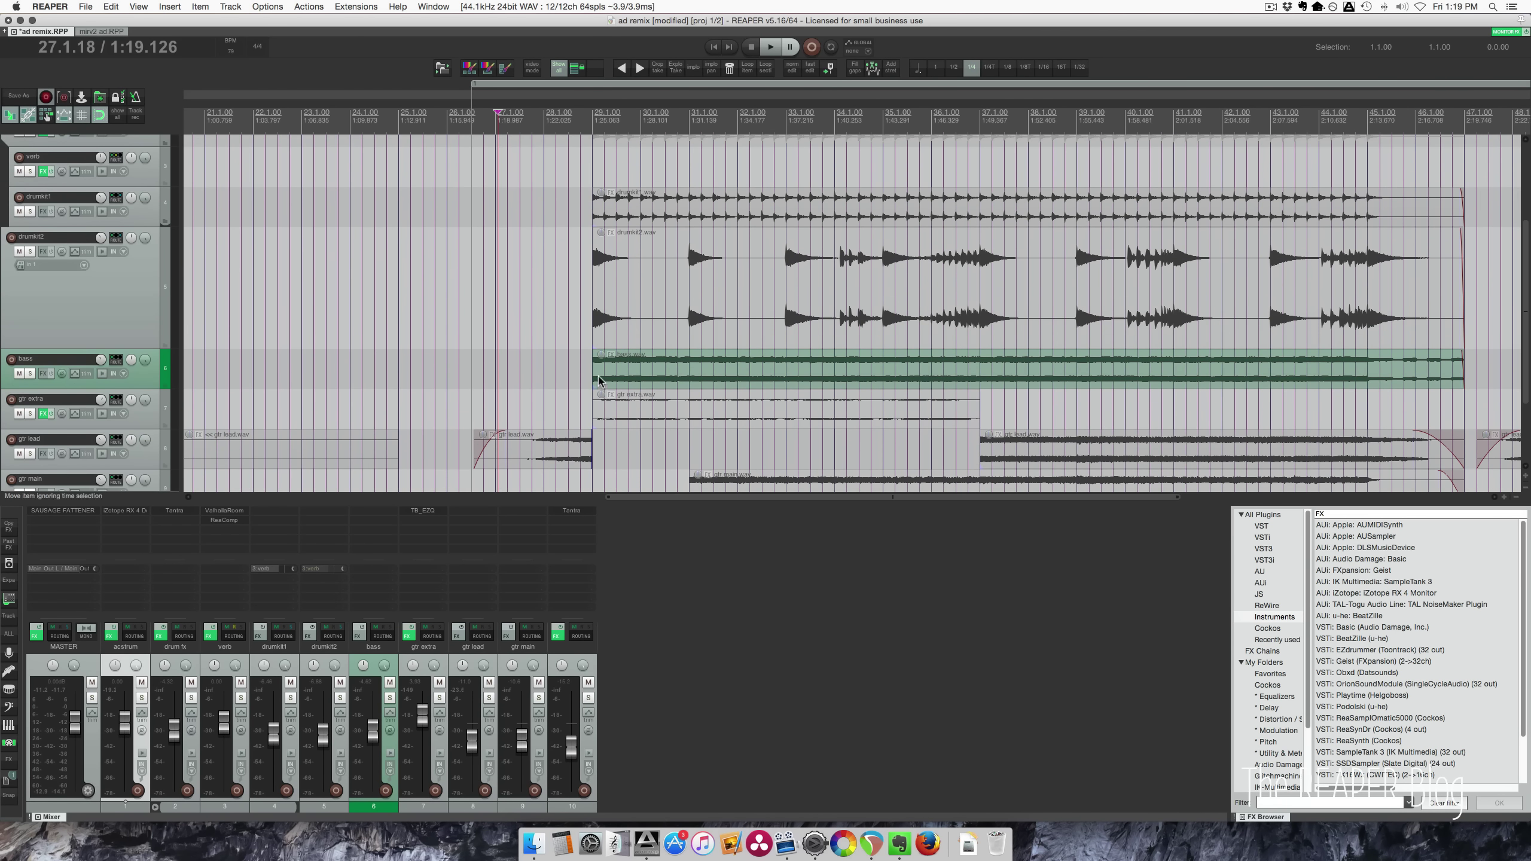
pyautogui.scroll(-3, 814, 375)
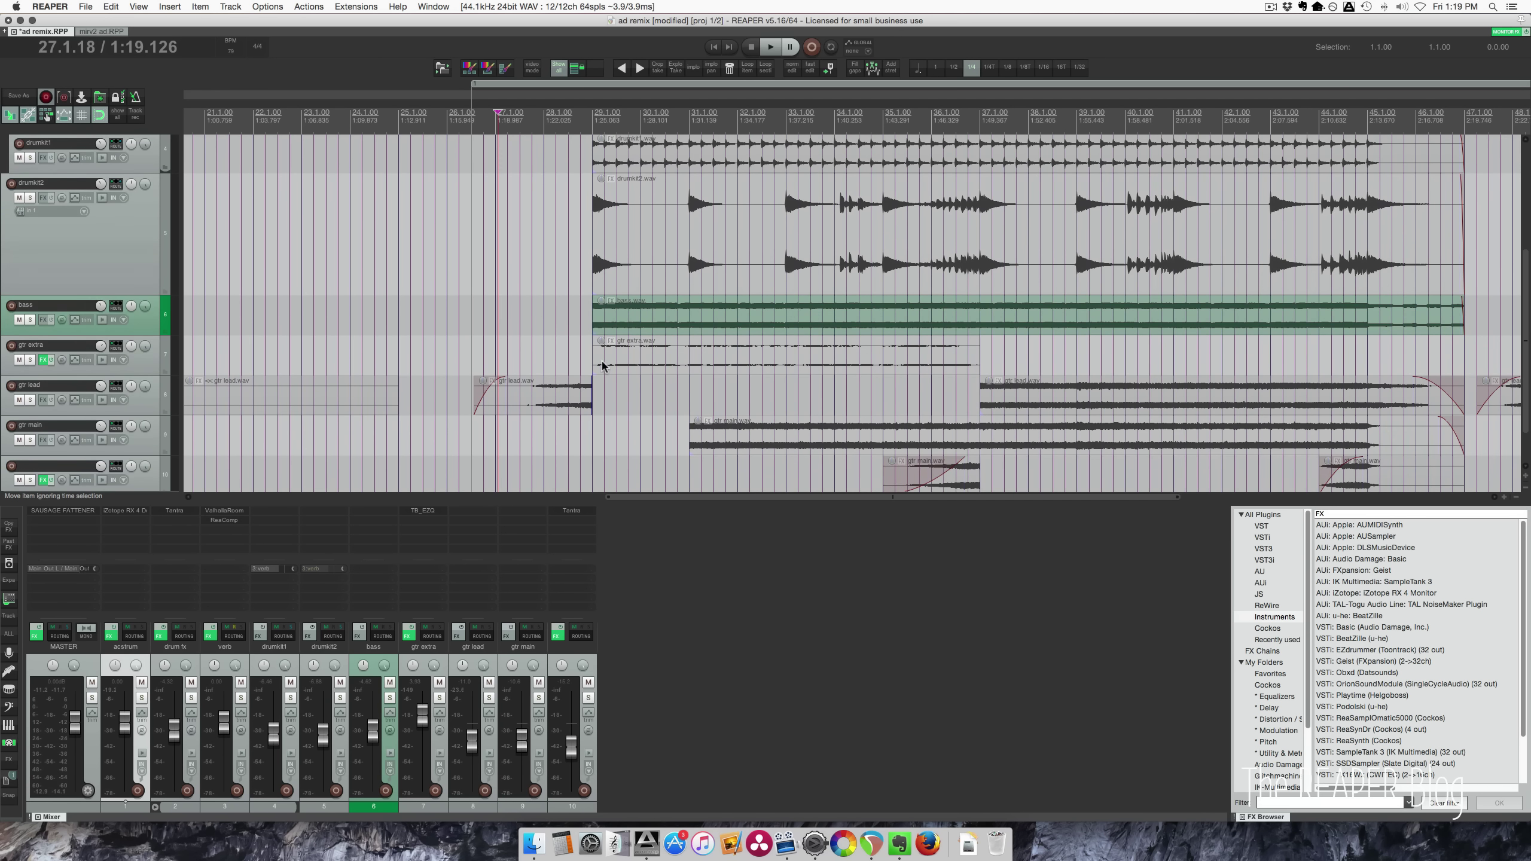
pyautogui.scroll(-2, 753, 383)
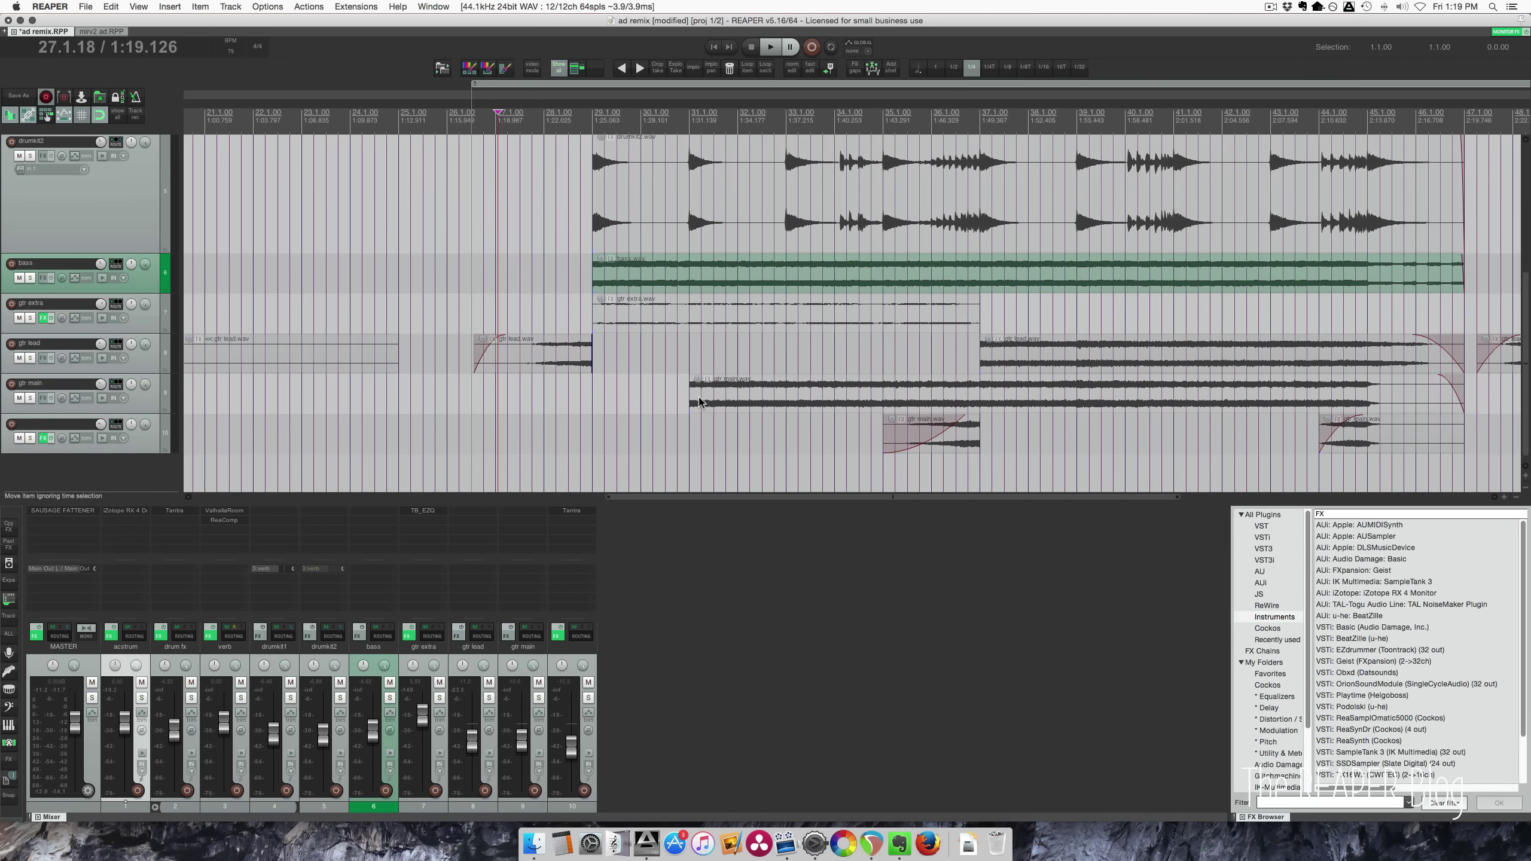
pyautogui.hscroll(5, 550, 158)
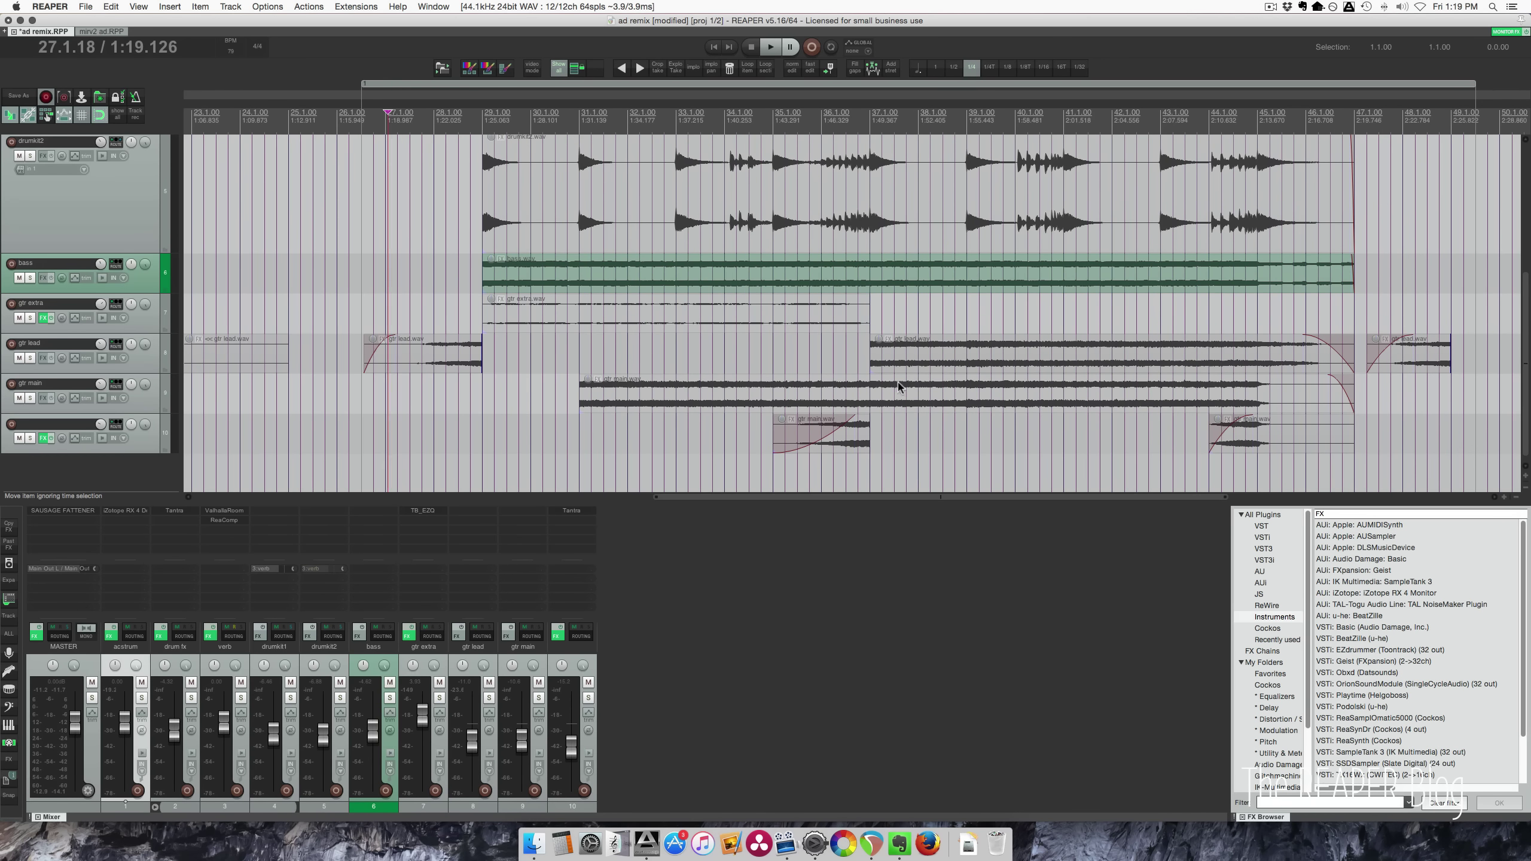
# Step: Select the first faded-in gtr main item on track 10, solo that track and display its Tantra effect
pyautogui.click(800, 449)
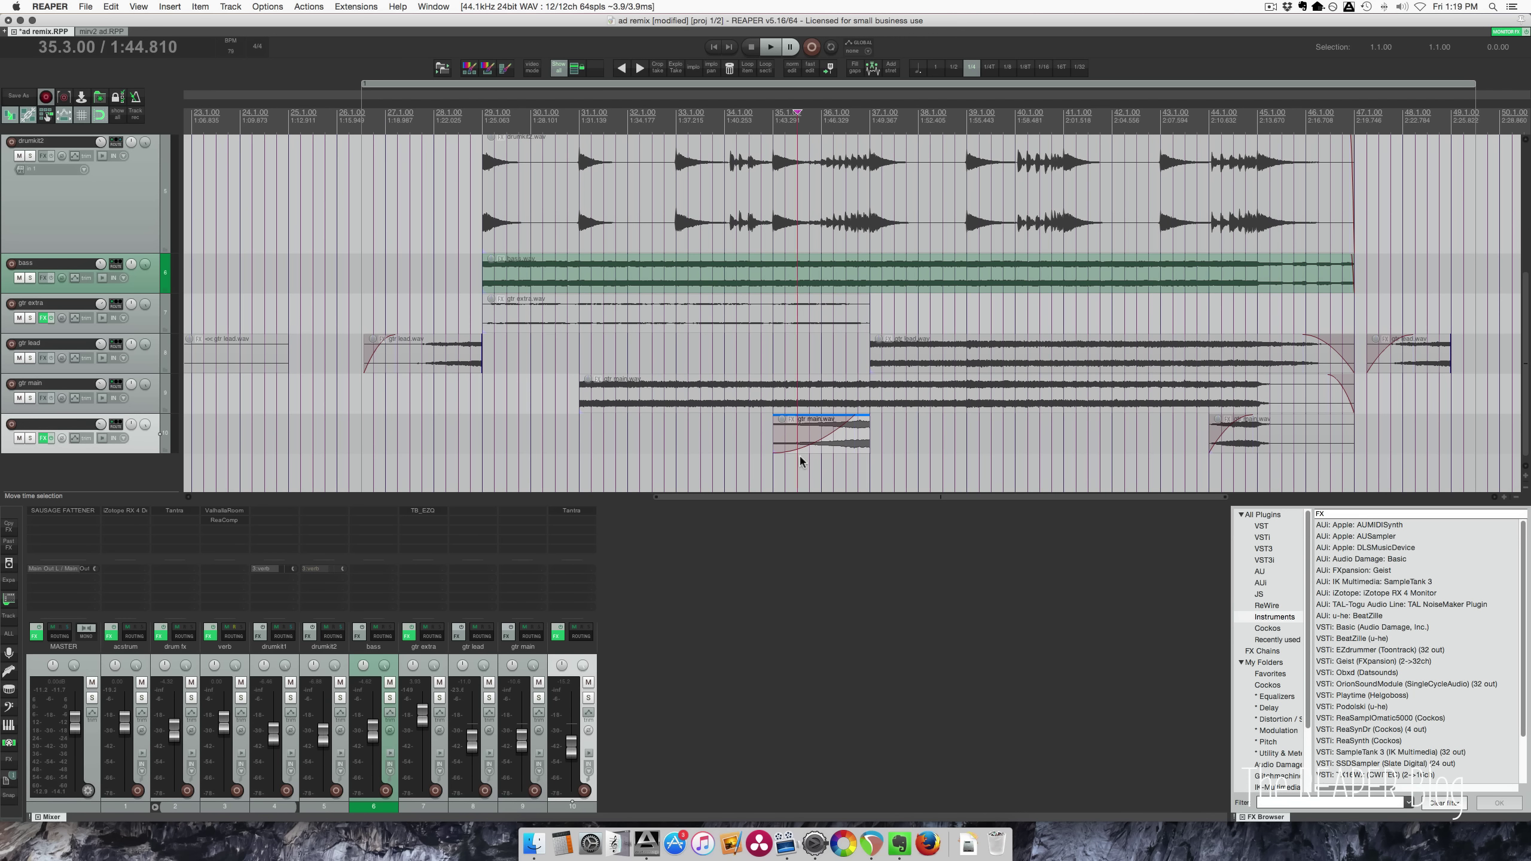
pyautogui.click(589, 698)
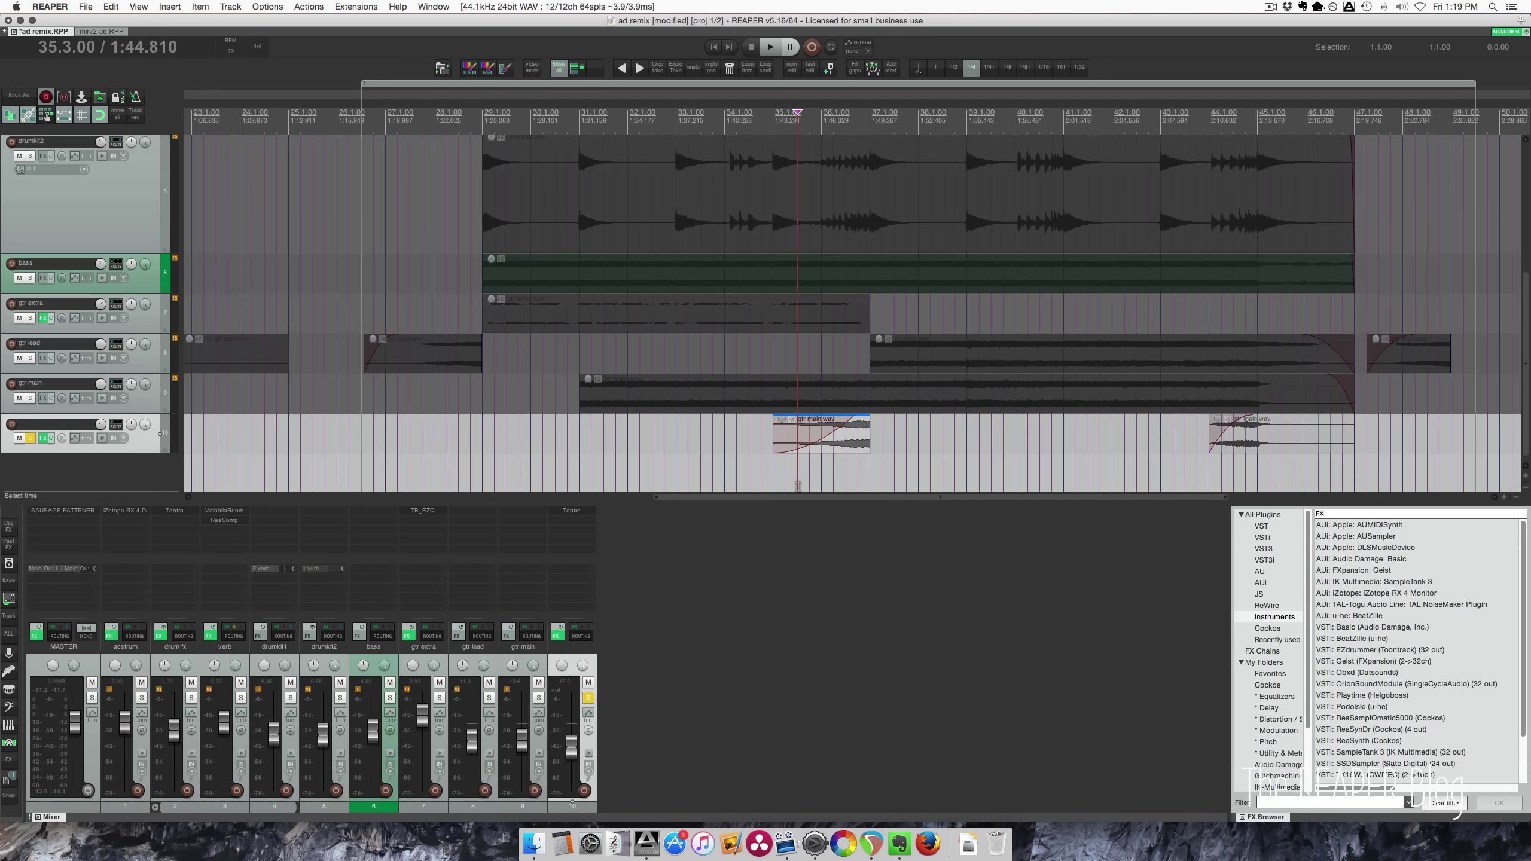
pyautogui.click(572, 511)
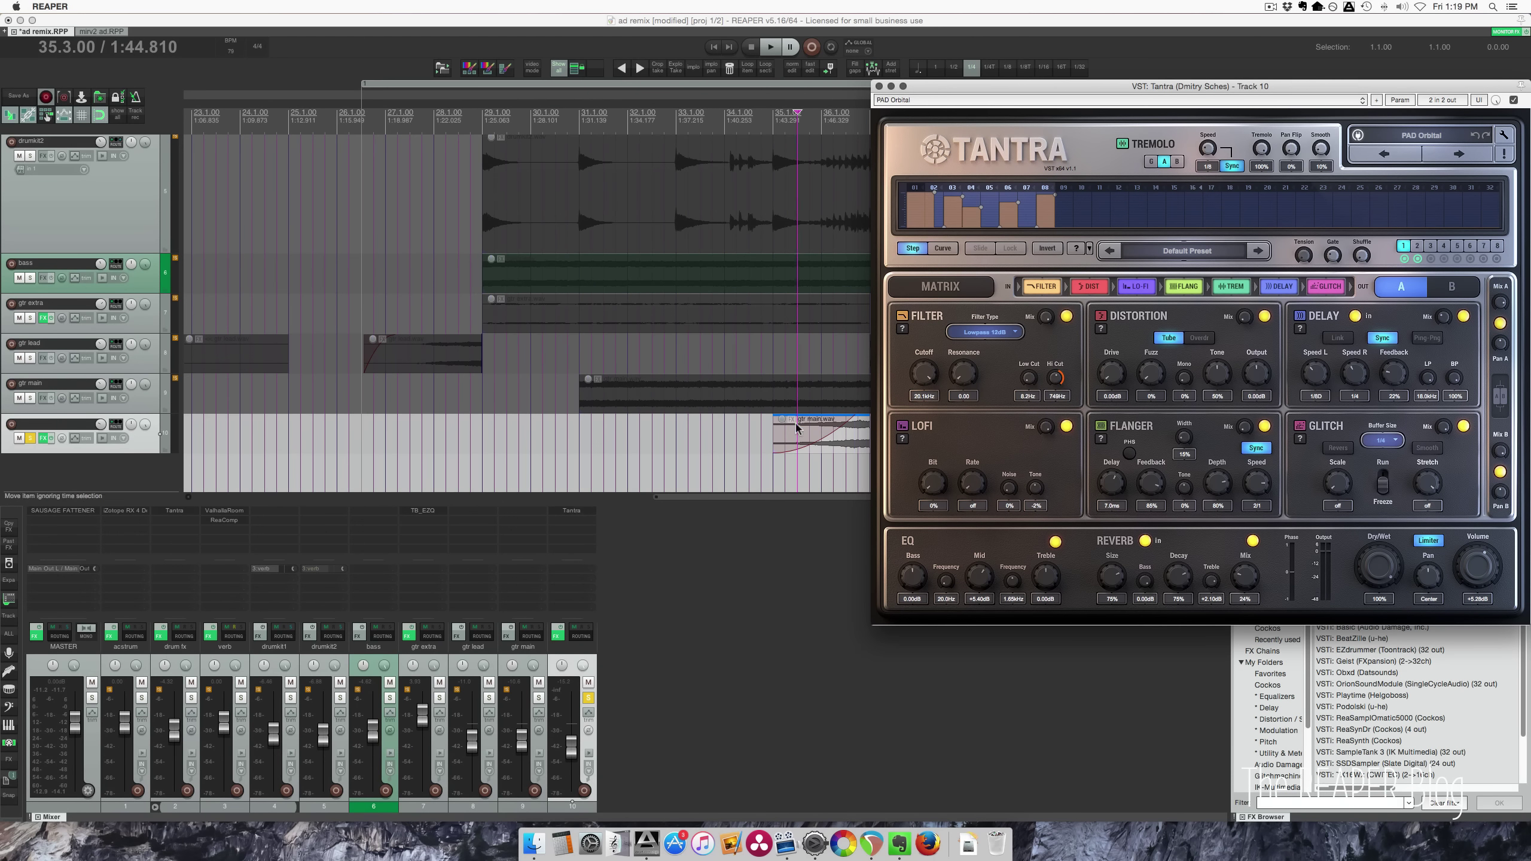
# Step: Play the first gtr main item on track 10 from 35.1.00 through Tantra and stop playback
pyautogui.click(774, 434)
pyautogui.press('space')
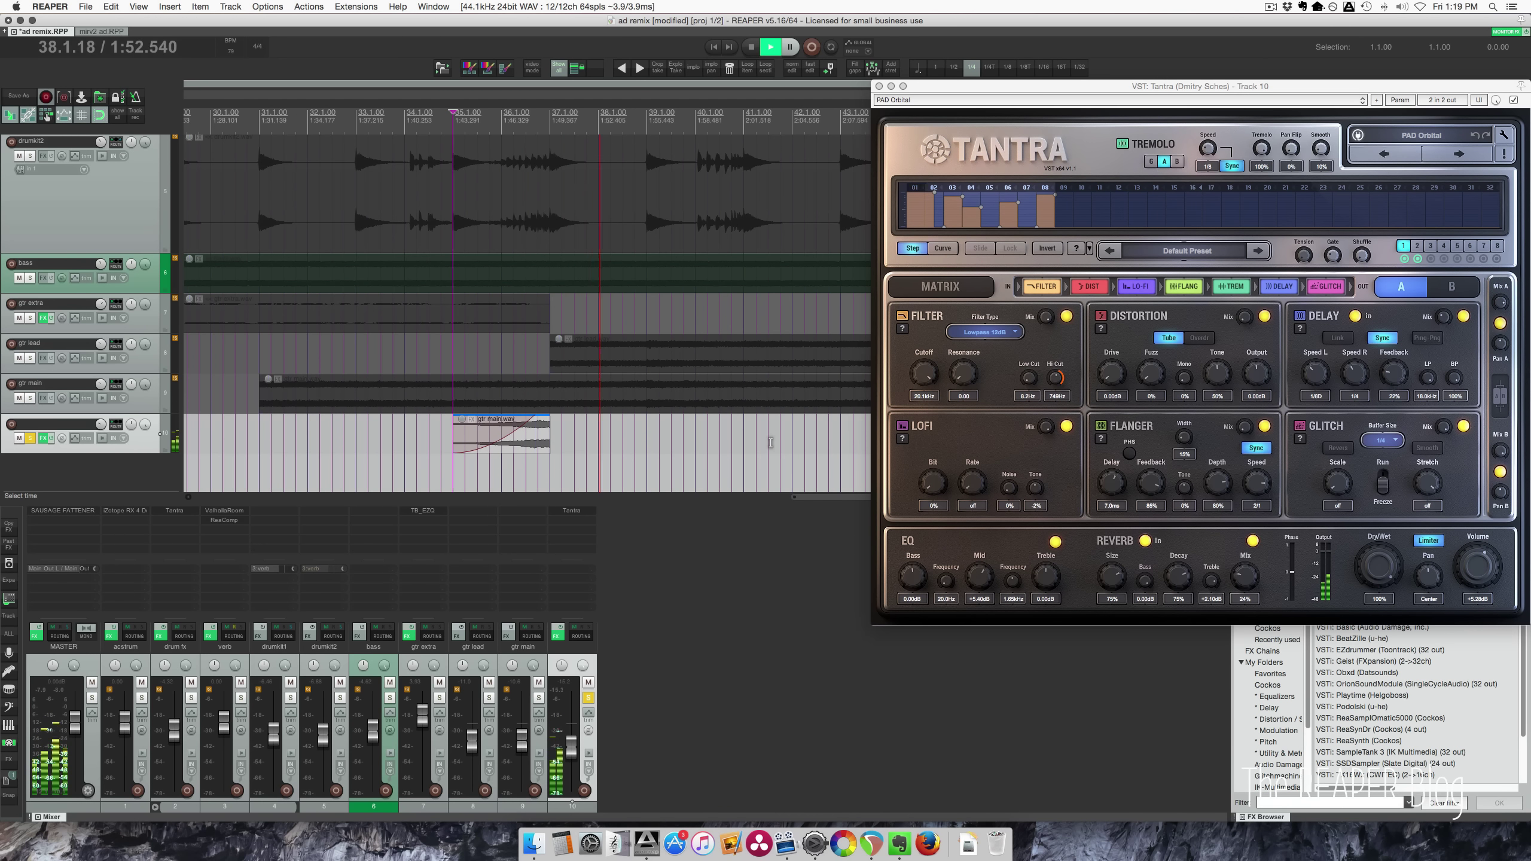
pyautogui.scroll(-3, 716, 443)
pyautogui.press('space')
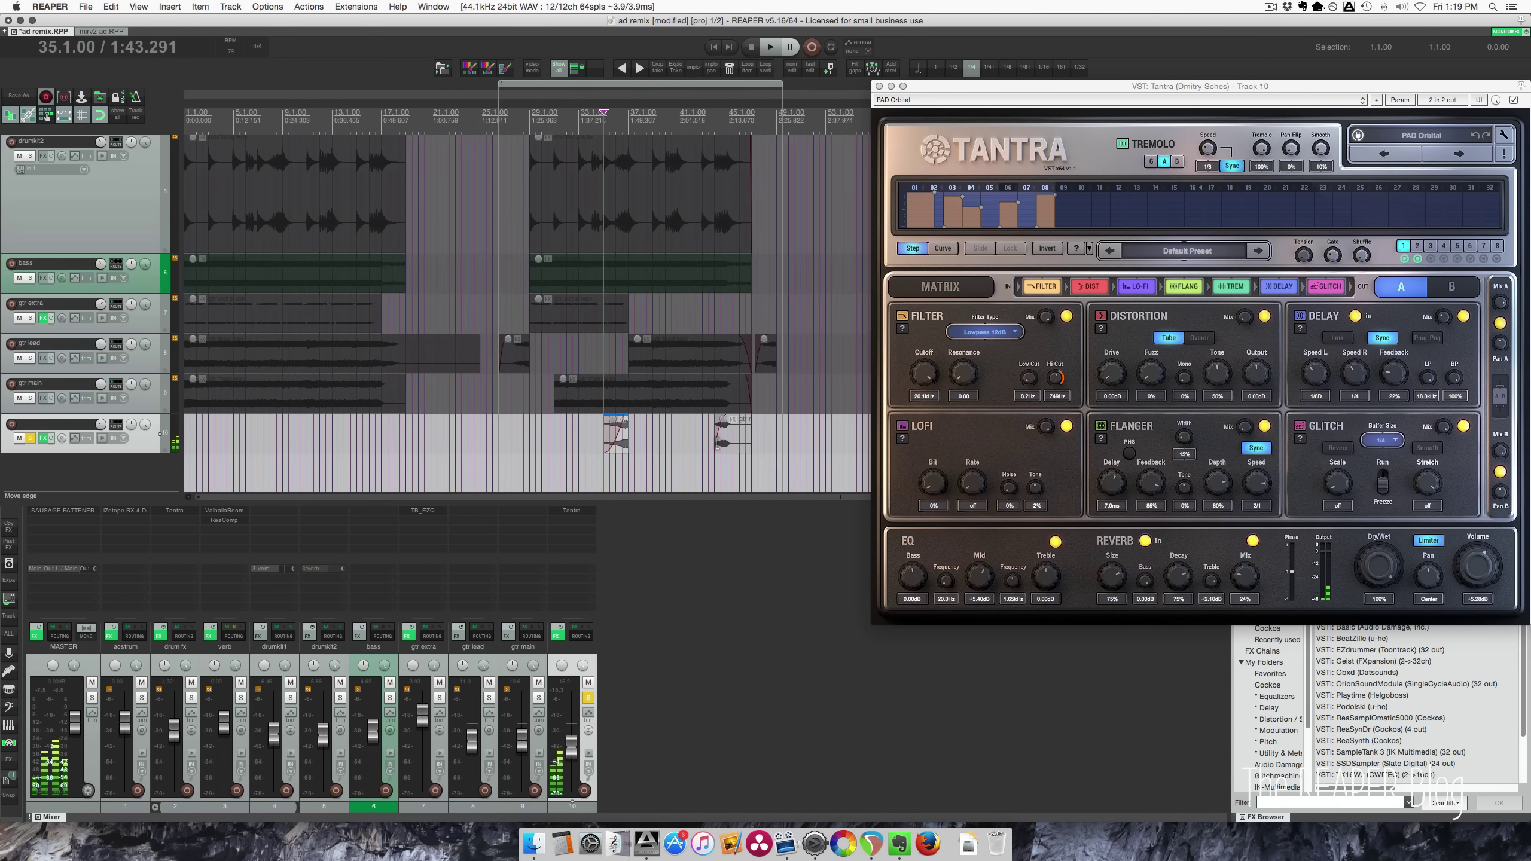
# Step: Play the second faded-in item on track 10 from 44.1.00, stop playback and unsolo the track
pyautogui.click(714, 449)
pyautogui.scroll(-2, 712, 463)
pyautogui.scroll(5, 713, 463)
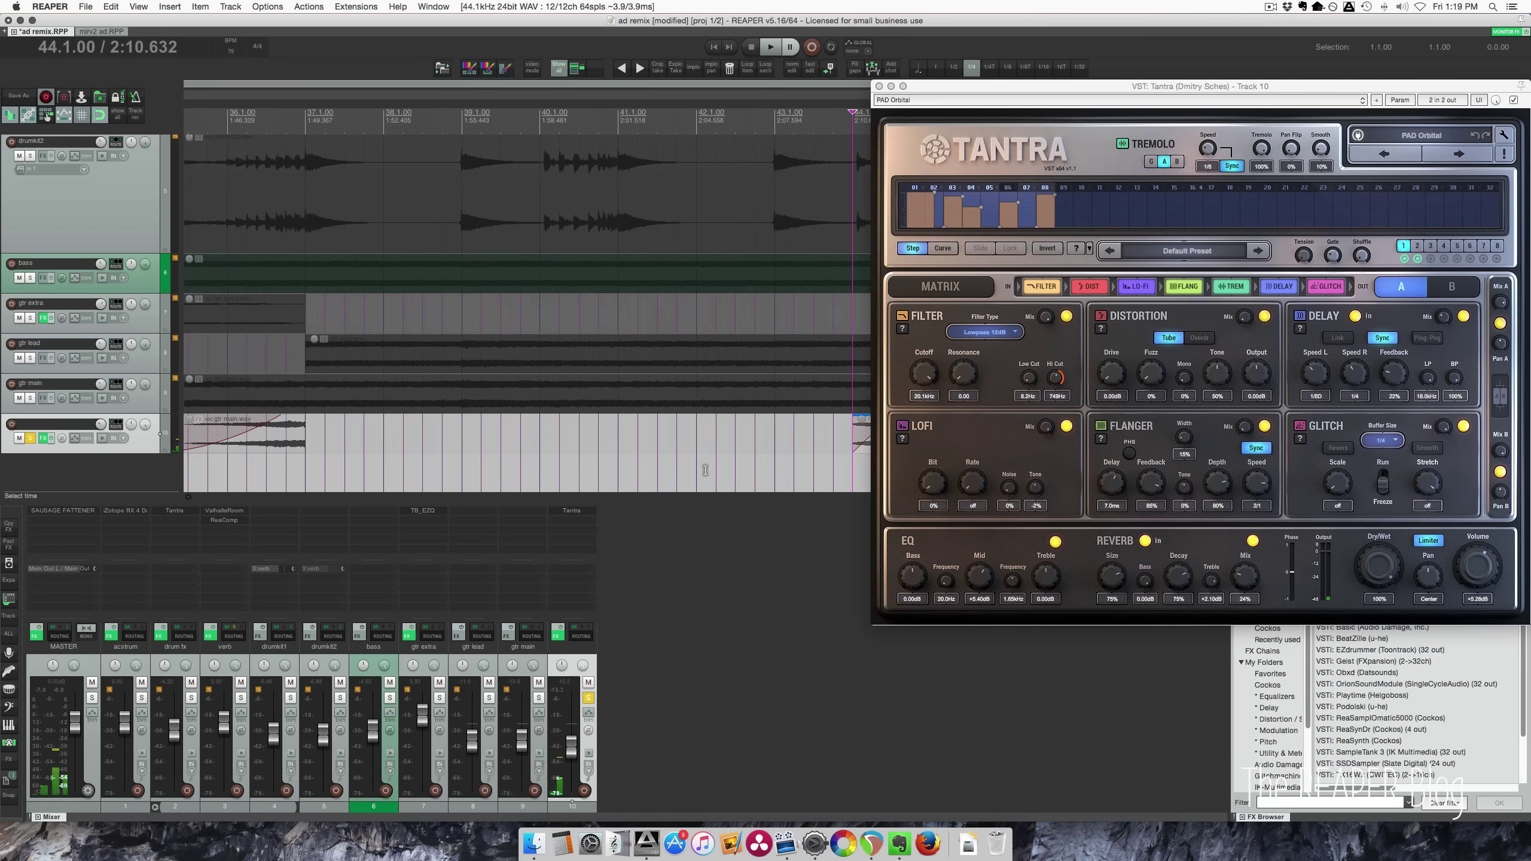
pyautogui.press('space')
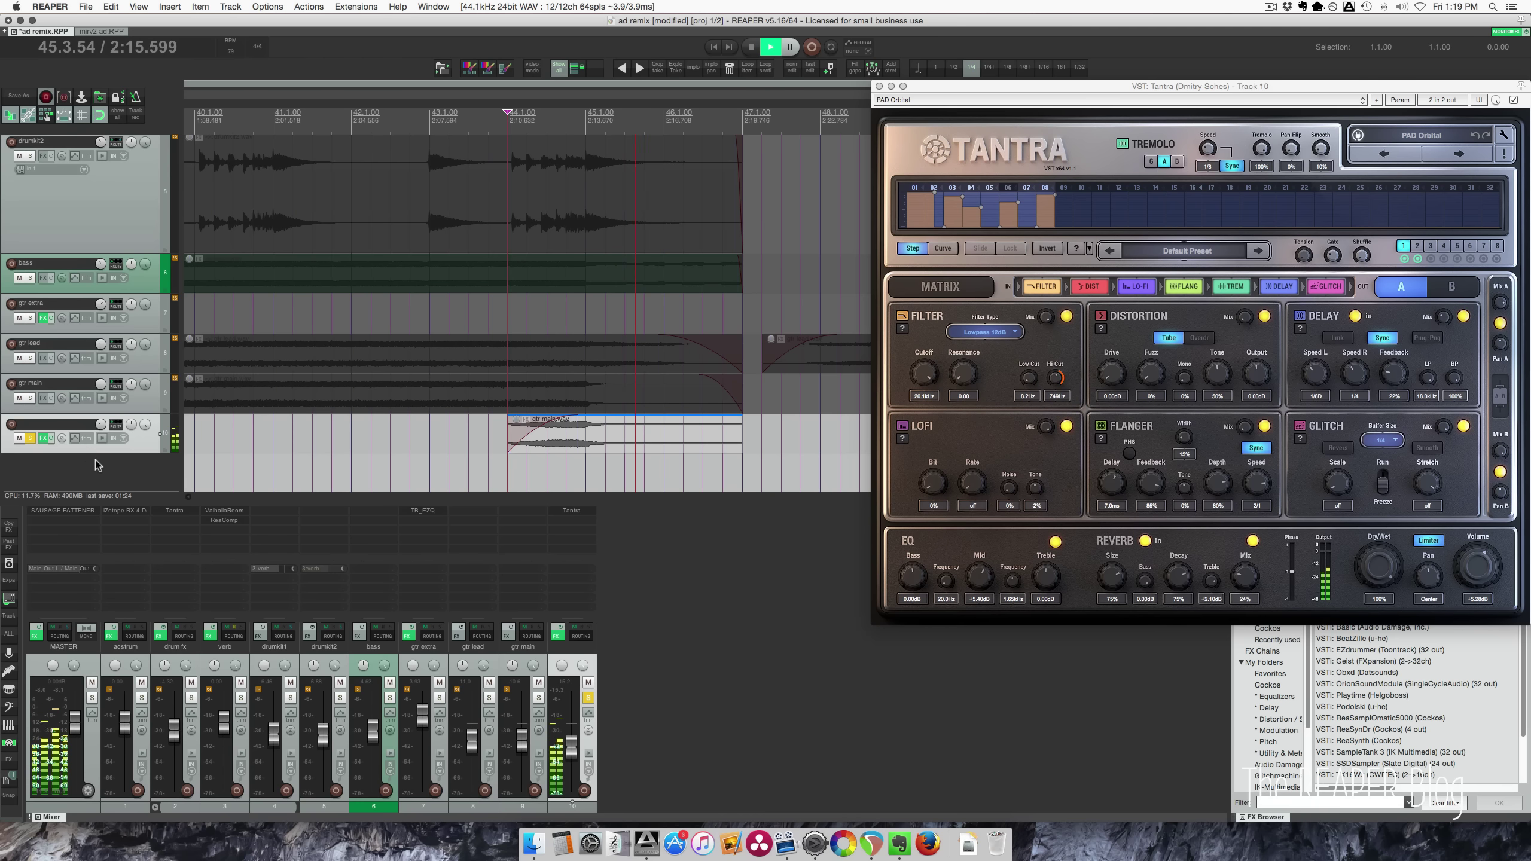
pyautogui.press('space')
pyautogui.hscroll(-3, 29, 440)
pyautogui.click(29, 439)
# Step: Select the remix item on the gtr main track and mark the time range from 35.1.00 to 37.1.00
pyautogui.click(556, 389)
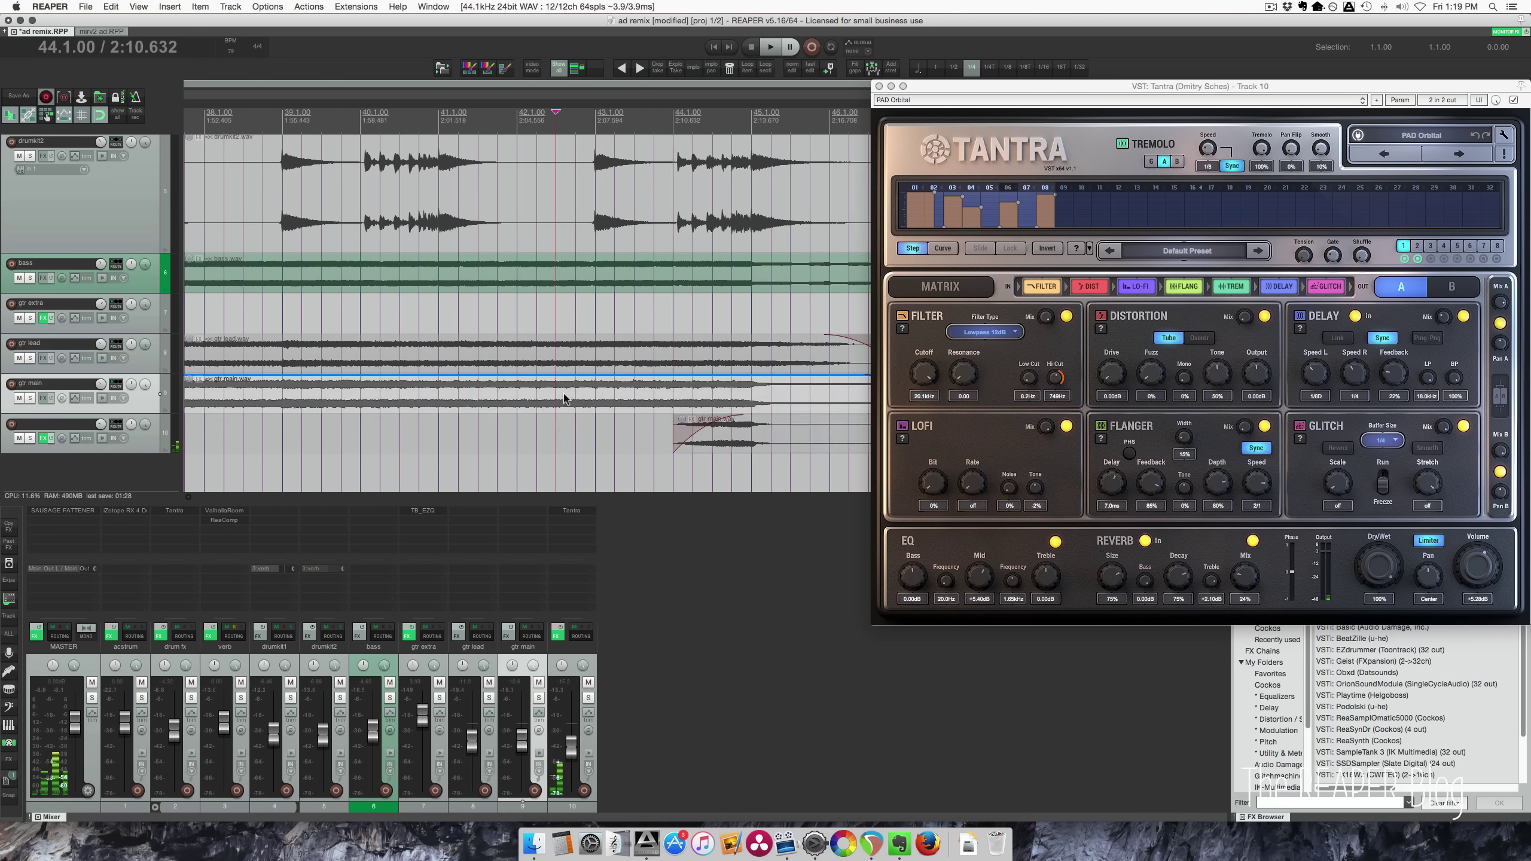
pyautogui.scroll(-3, 469, 385)
pyautogui.hscroll(-5, 469, 385)
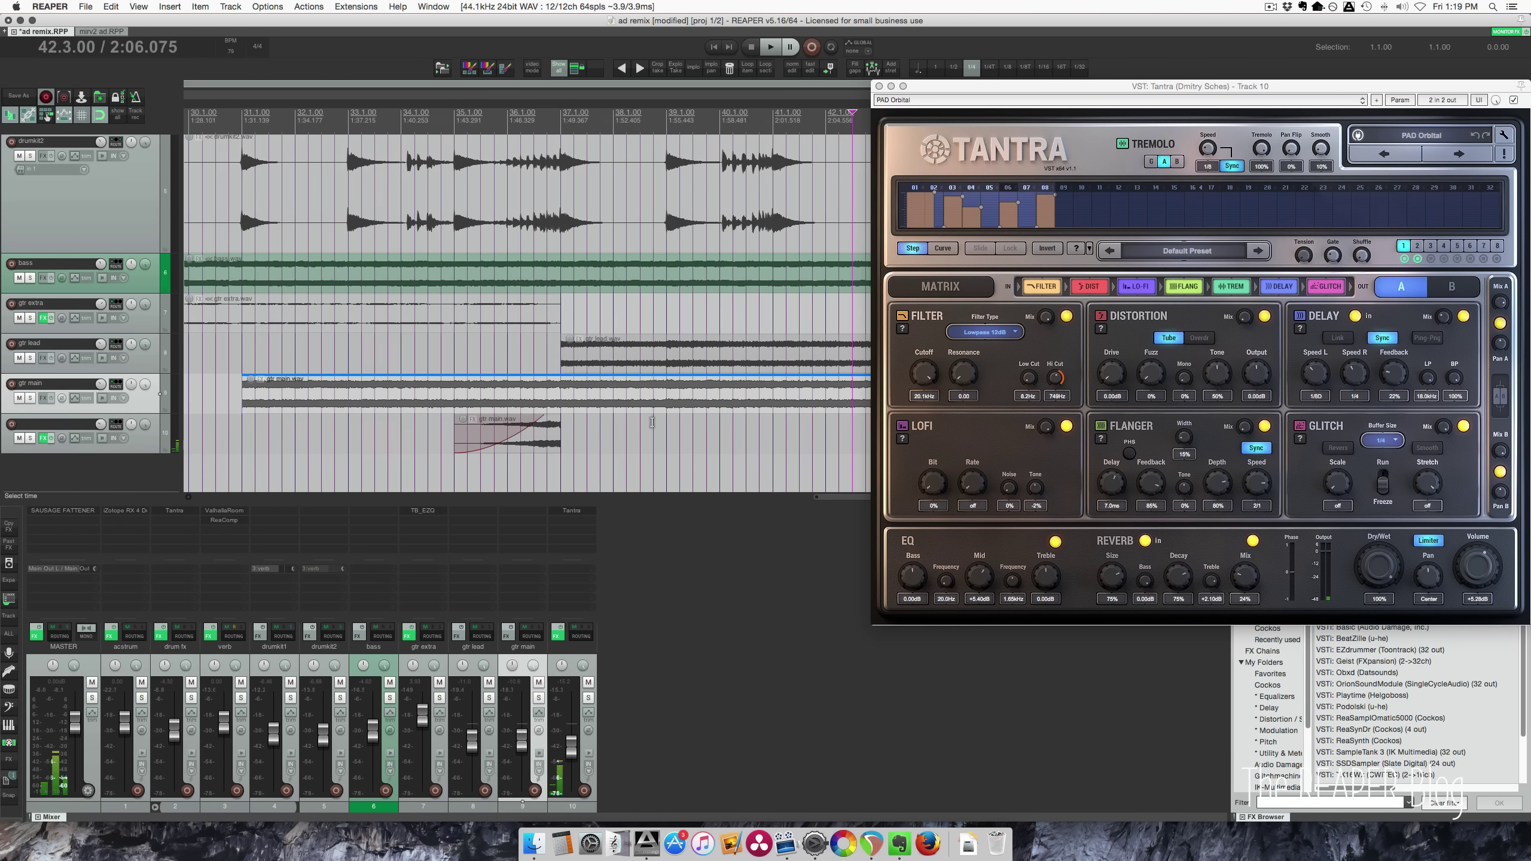
pyautogui.click(390, 392)
pyautogui.hscroll(3, 418, 412)
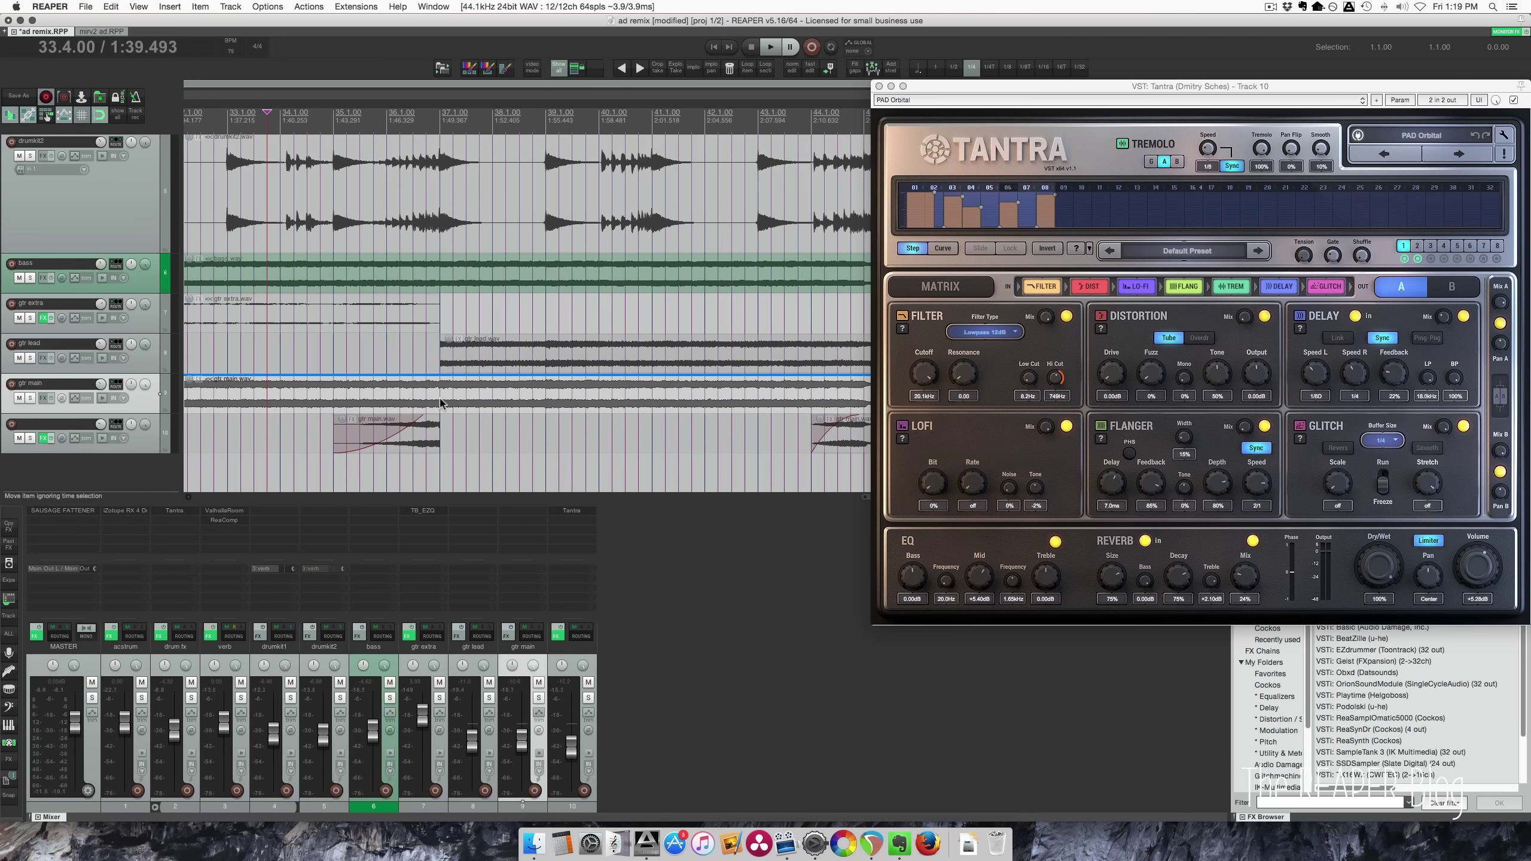
pyautogui.moveTo(445, 403); pyautogui.dragTo(378, 406)
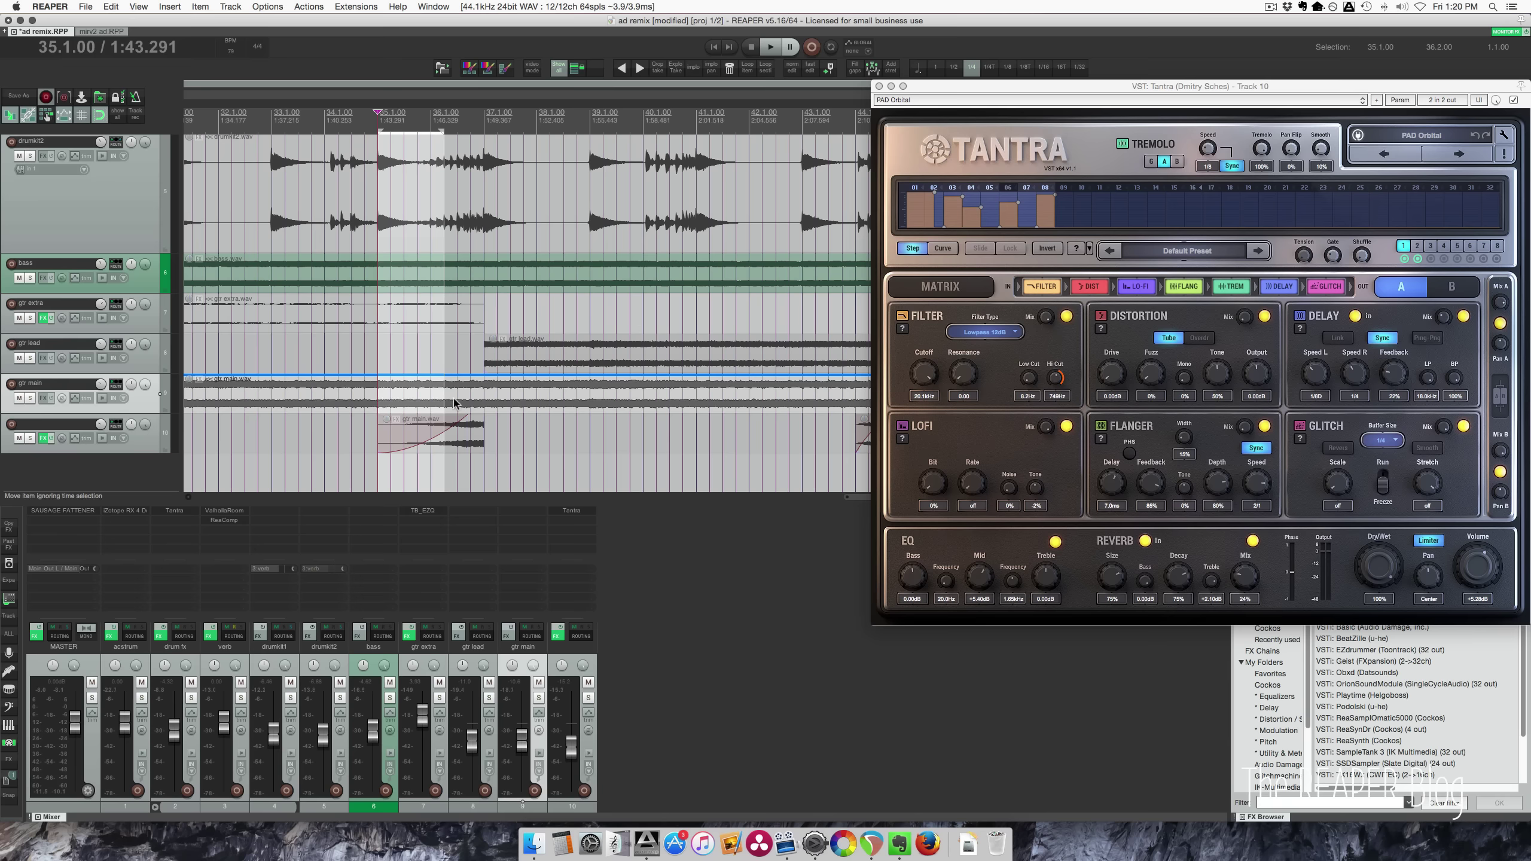
pyautogui.moveTo(482, 398); pyautogui.dragTo(378, 403)
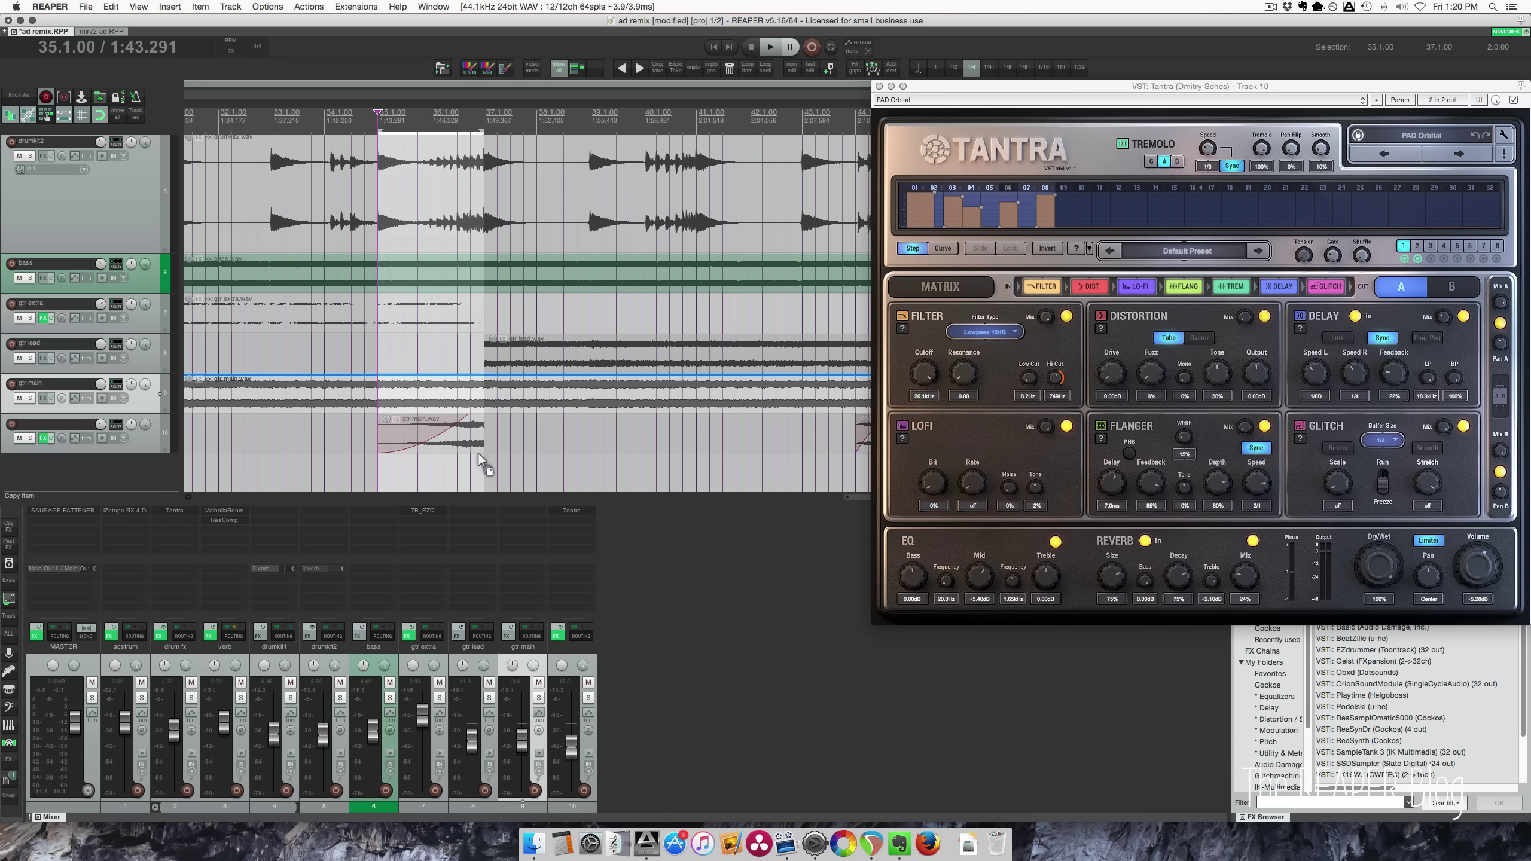
# Step: Set the time selection to the whole remix section, starting at 26.3.00, and play the full mix from there
pyautogui.hscroll(5, 520, 448)
pyautogui.click(524, 446)
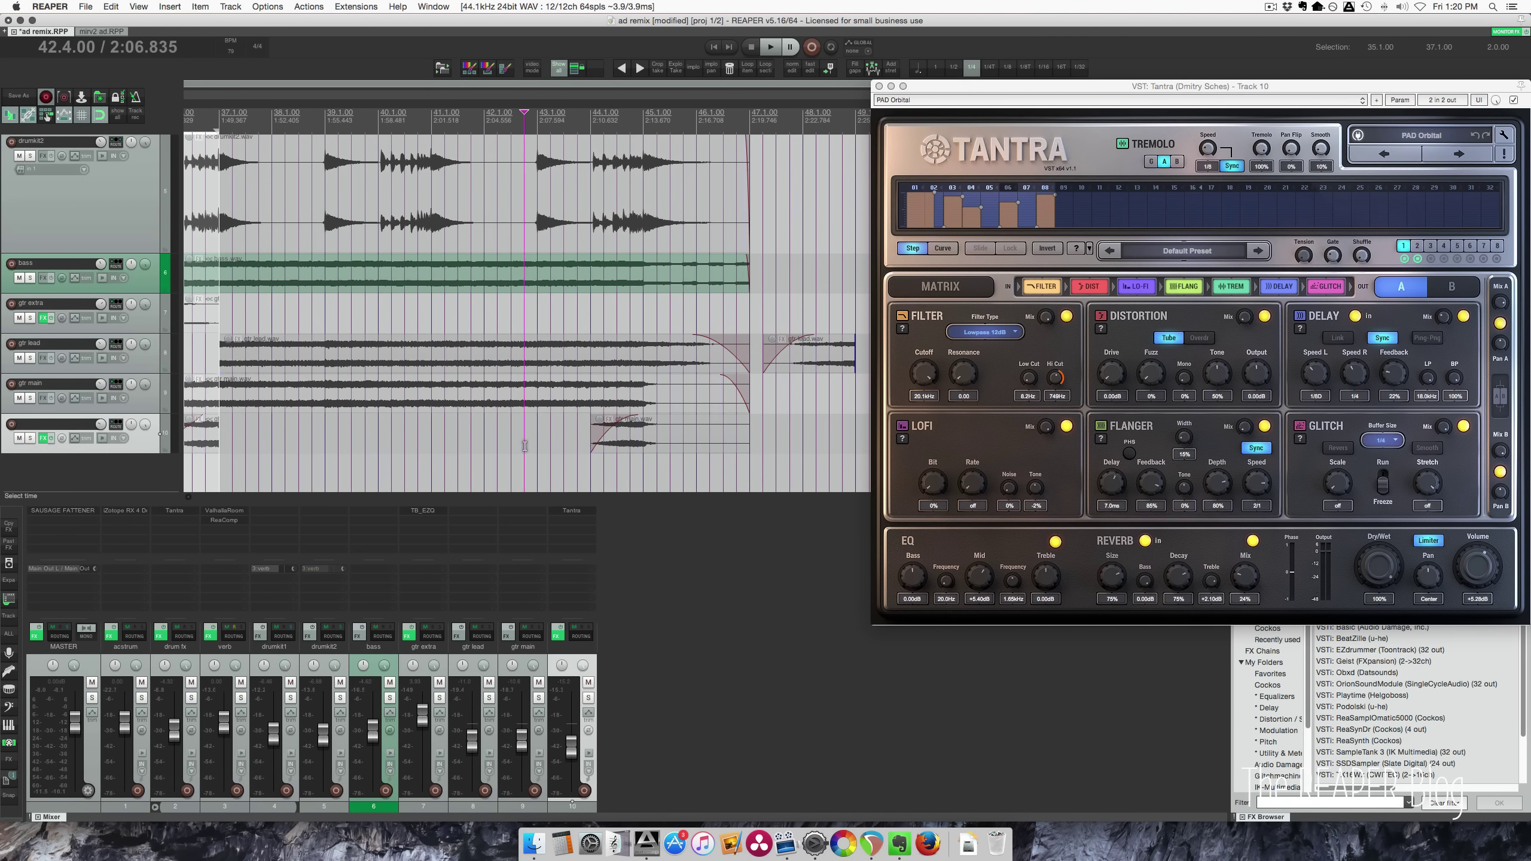
pyautogui.hscroll(4, 525, 446)
pyautogui.scroll(5, 411, 419)
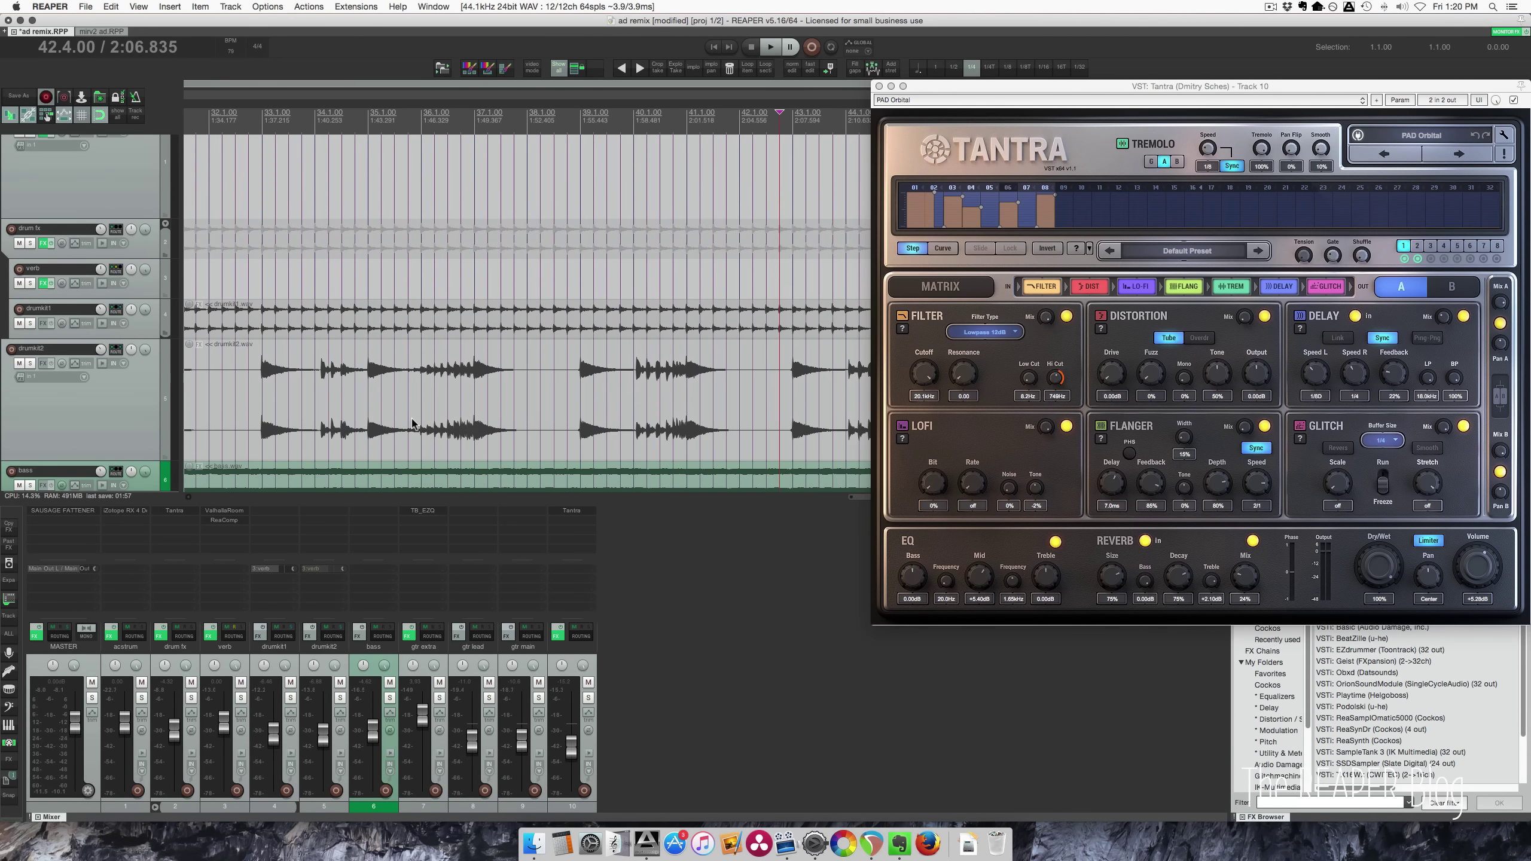
pyautogui.scroll(-8, 412, 419)
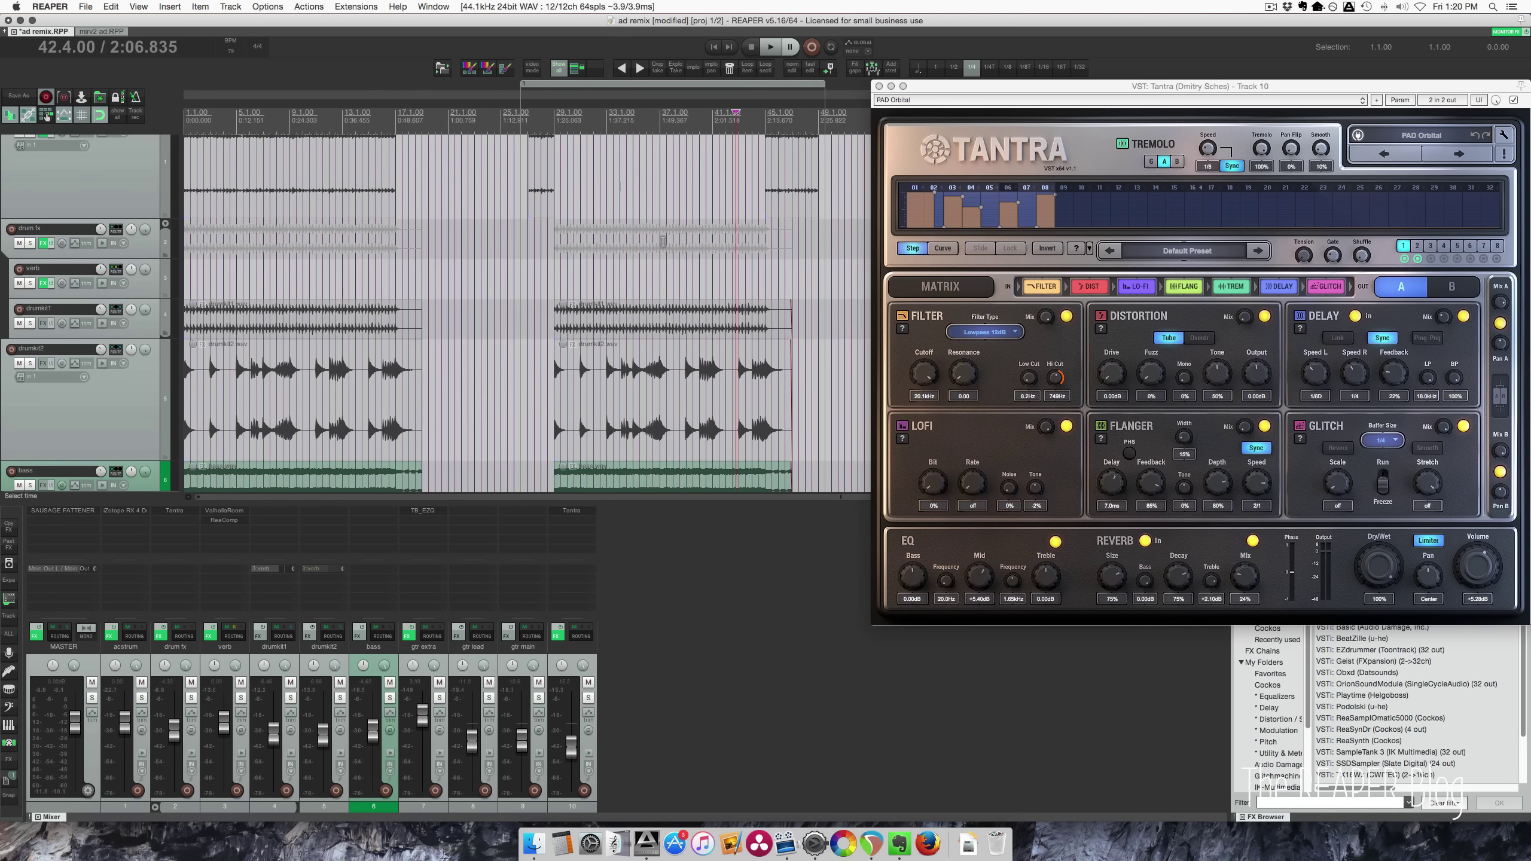
pyautogui.click(646, 121)
pyautogui.hscroll(3, 648, 129)
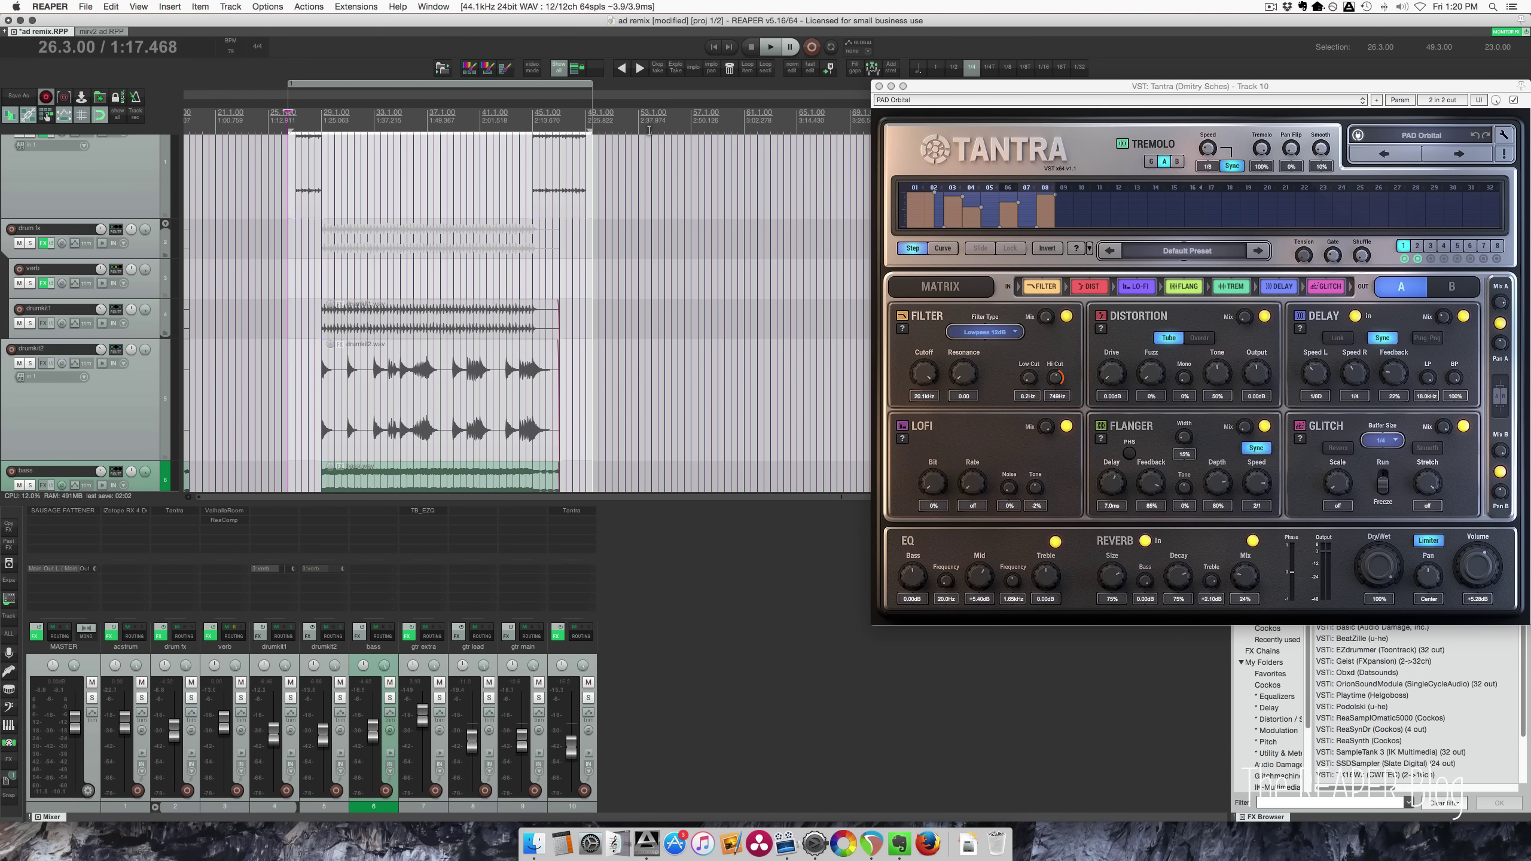
pyautogui.press('space')
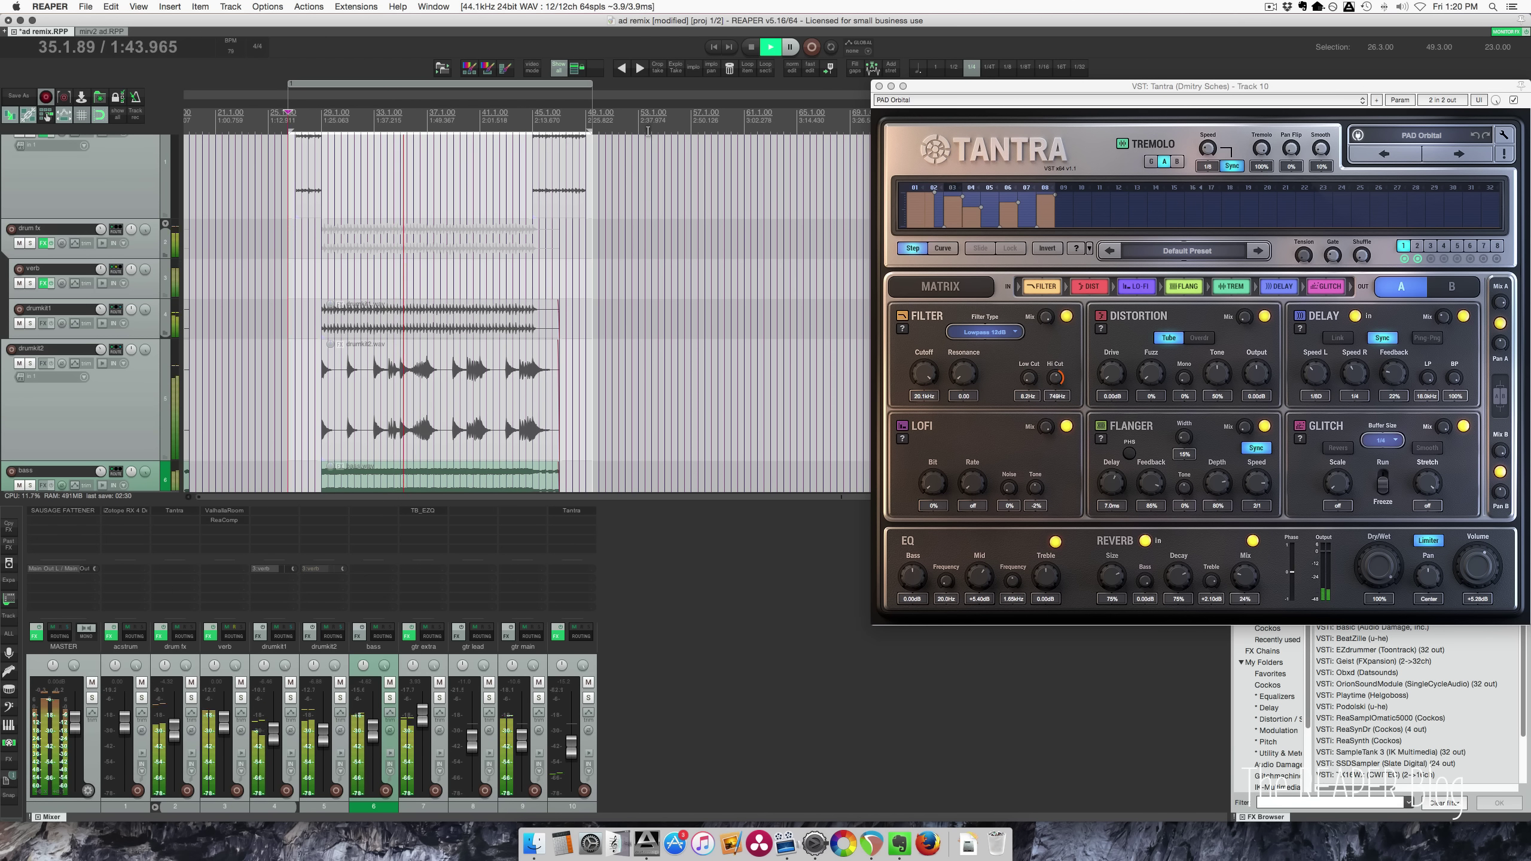
# Step: Open Sausage Fattener on the master track and Tantra on the drum fx folder track, and move their windows apart
pyautogui.click(82, 512)
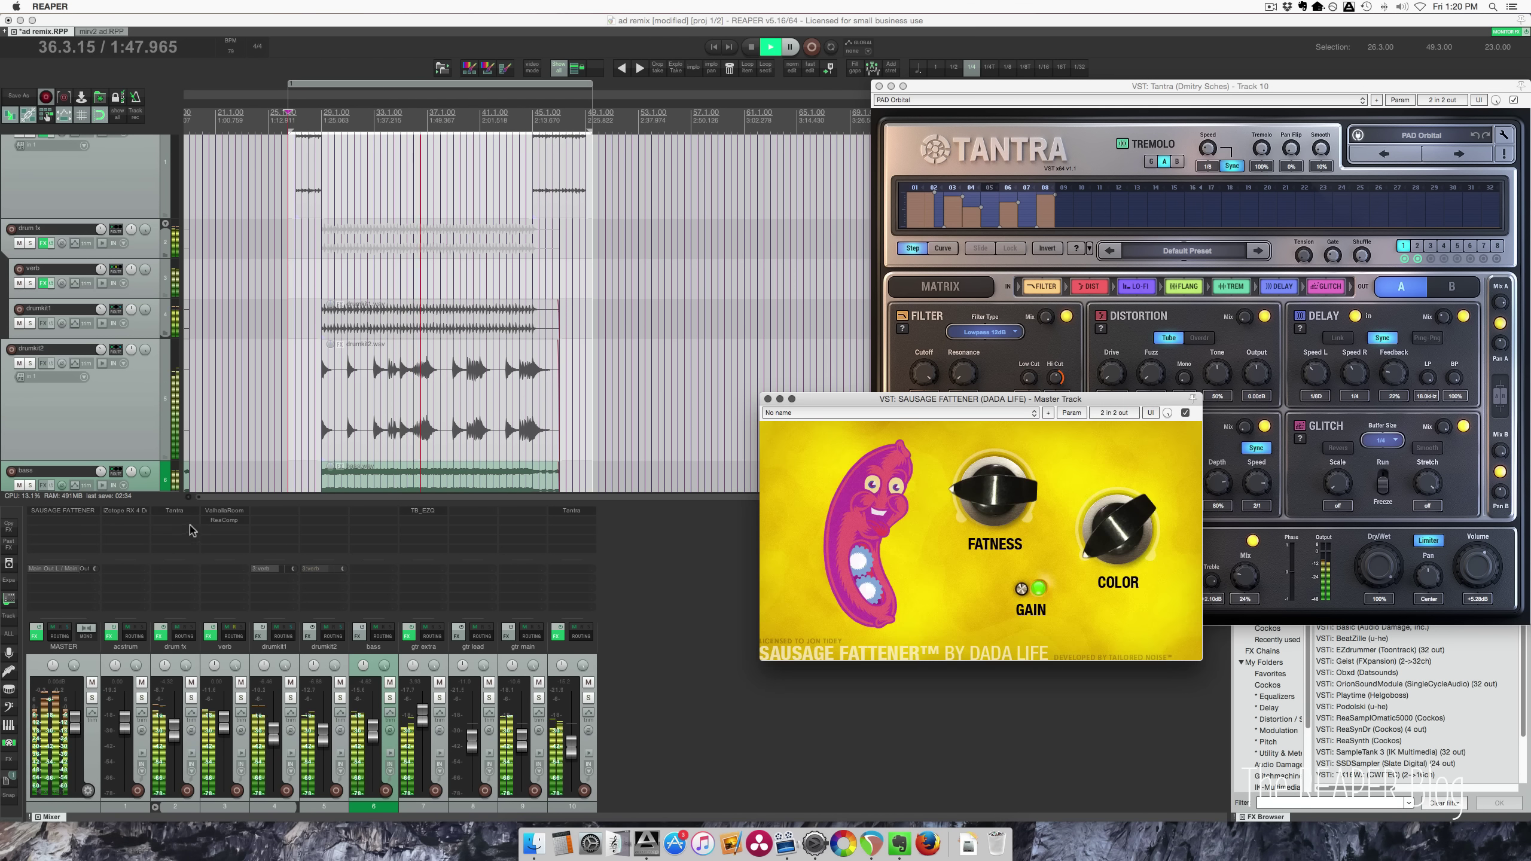
pyautogui.click(174, 510)
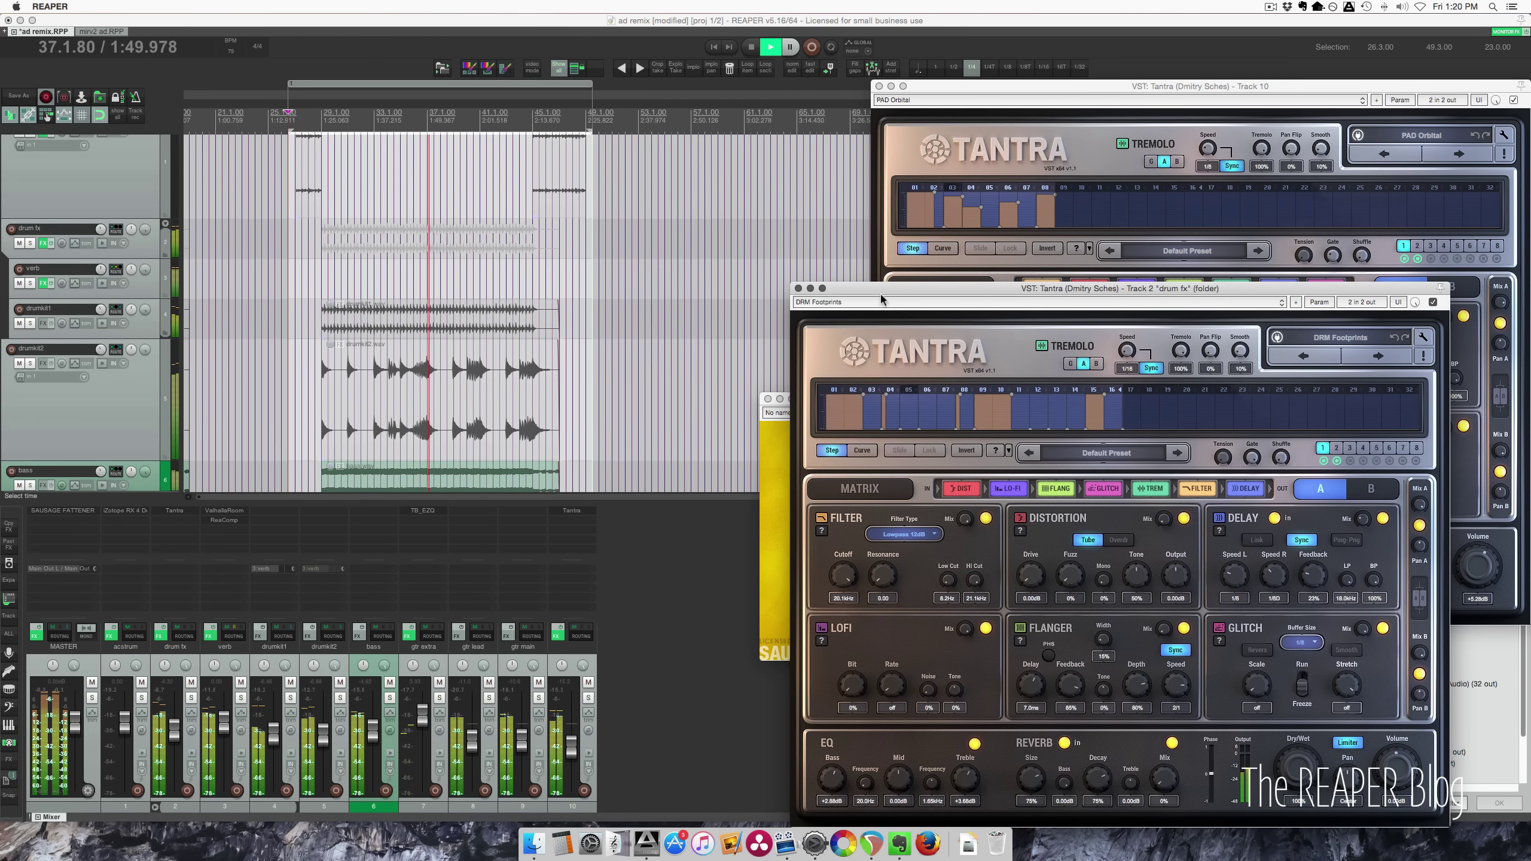
pyautogui.moveTo(882, 296); pyautogui.dragTo(970, 279)
pyautogui.moveTo(822, 398); pyautogui.dragTo(676, 504)
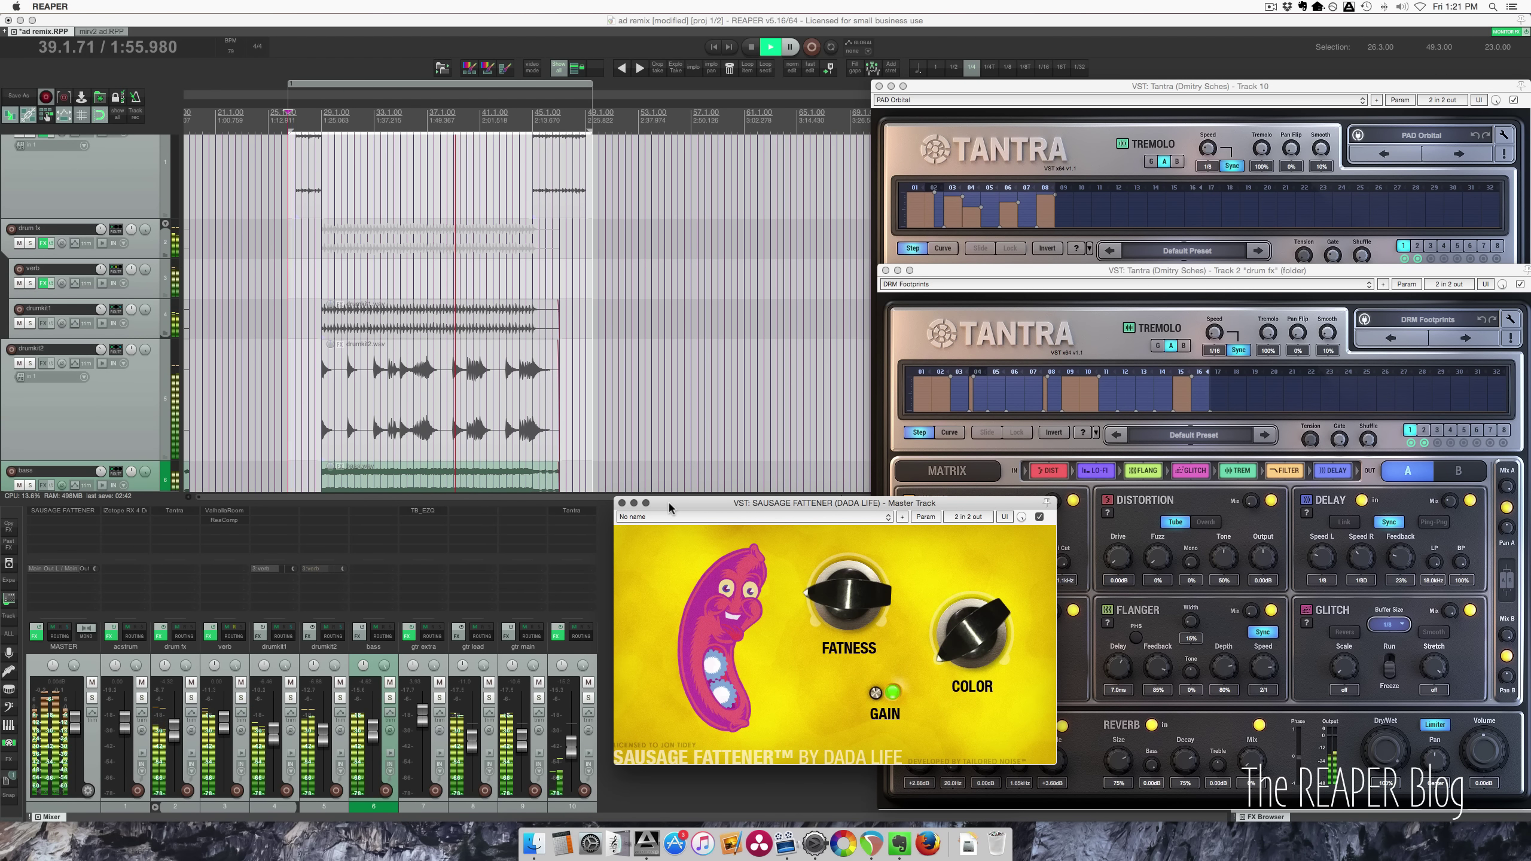
# Step: Show TB_EZQ on the gtr extra track in a separate spot, plus ValhallaRoom and ReaComp on the verb track
pyautogui.click(423, 511)
pyautogui.moveTo(184, 587); pyautogui.dragTo(821, 314)
pyautogui.click(227, 511)
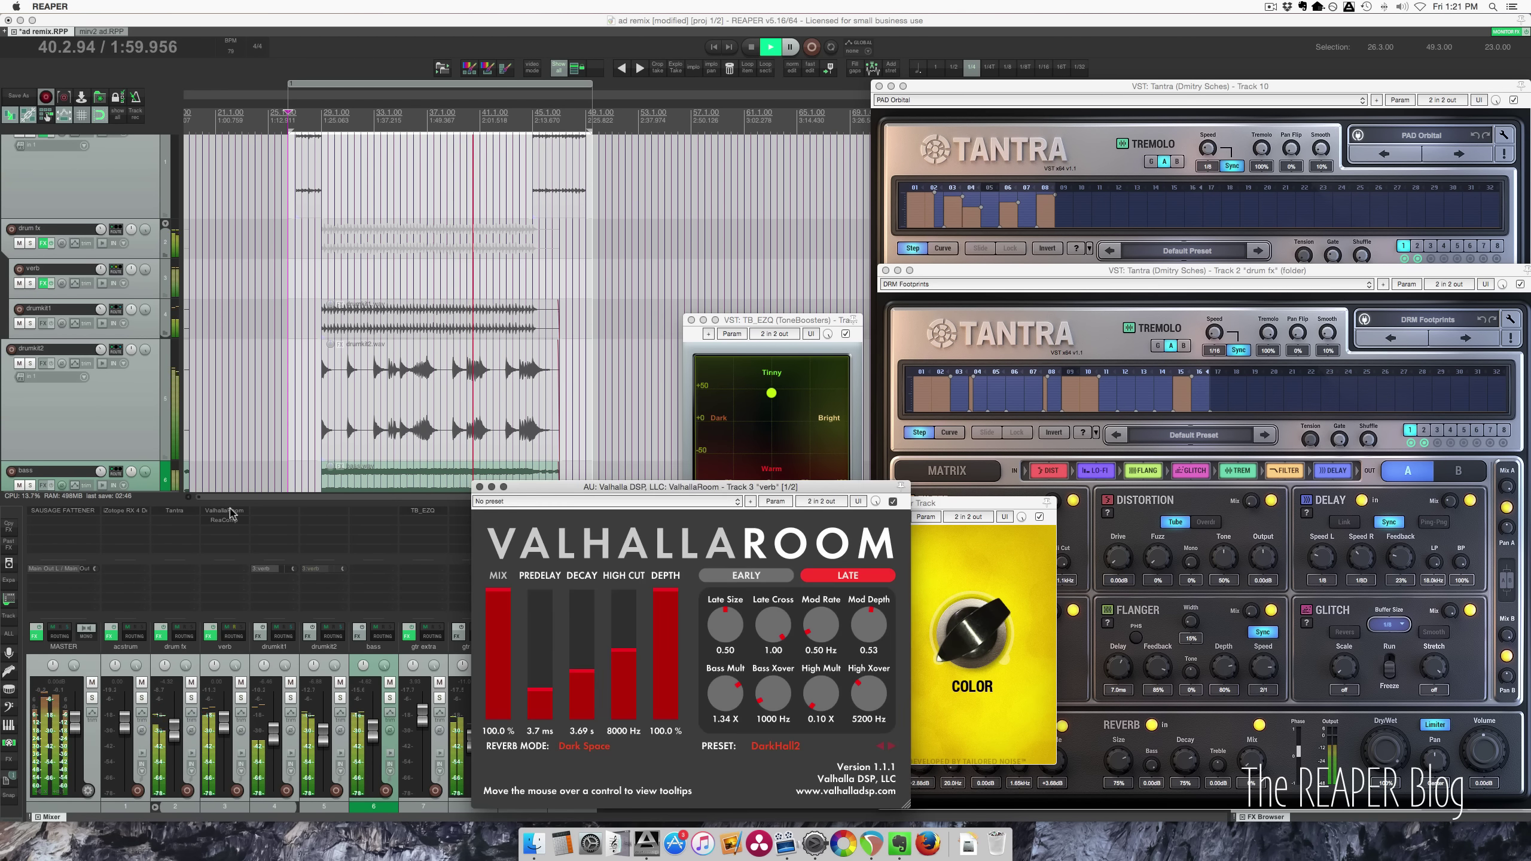
pyautogui.click(222, 522)
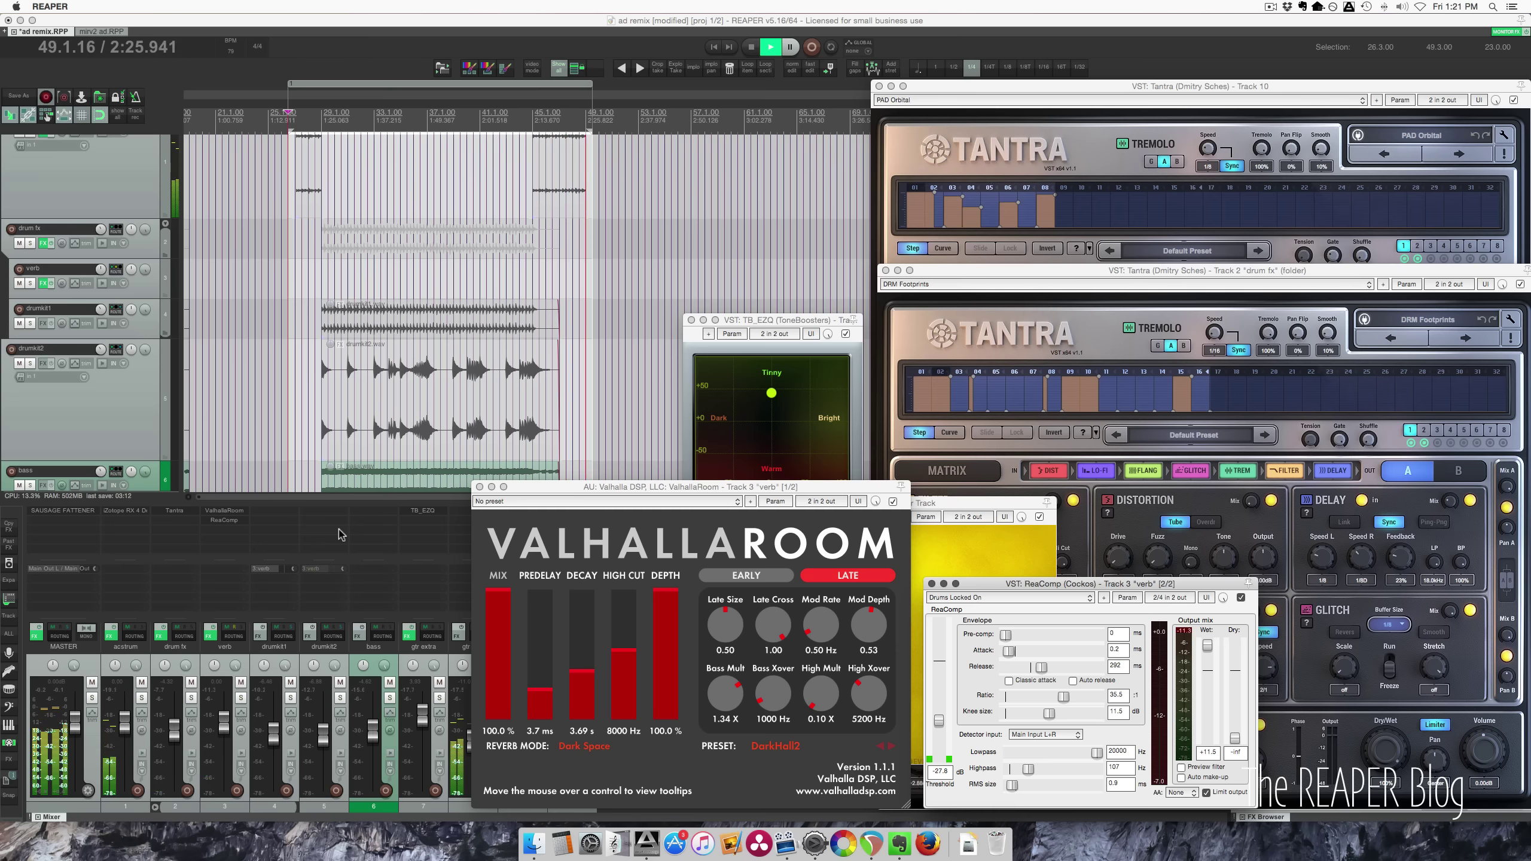
# Step: Stop playback, then save and close the ad remix project to return to the mirv2 ad project
pyautogui.click(574, 299)
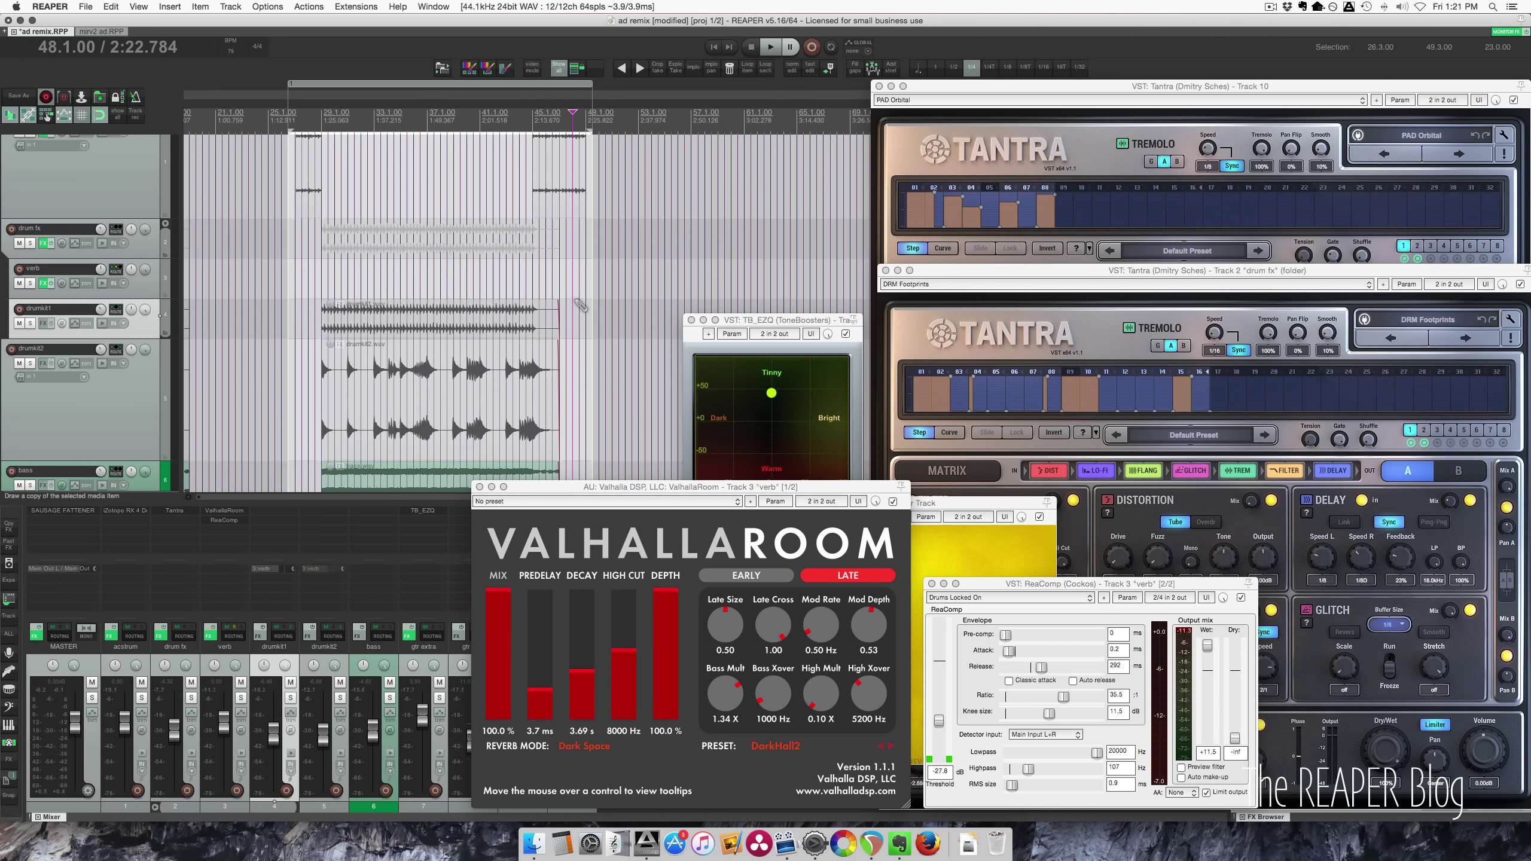
pyautogui.press('super+s')
pyautogui.press('super+w')
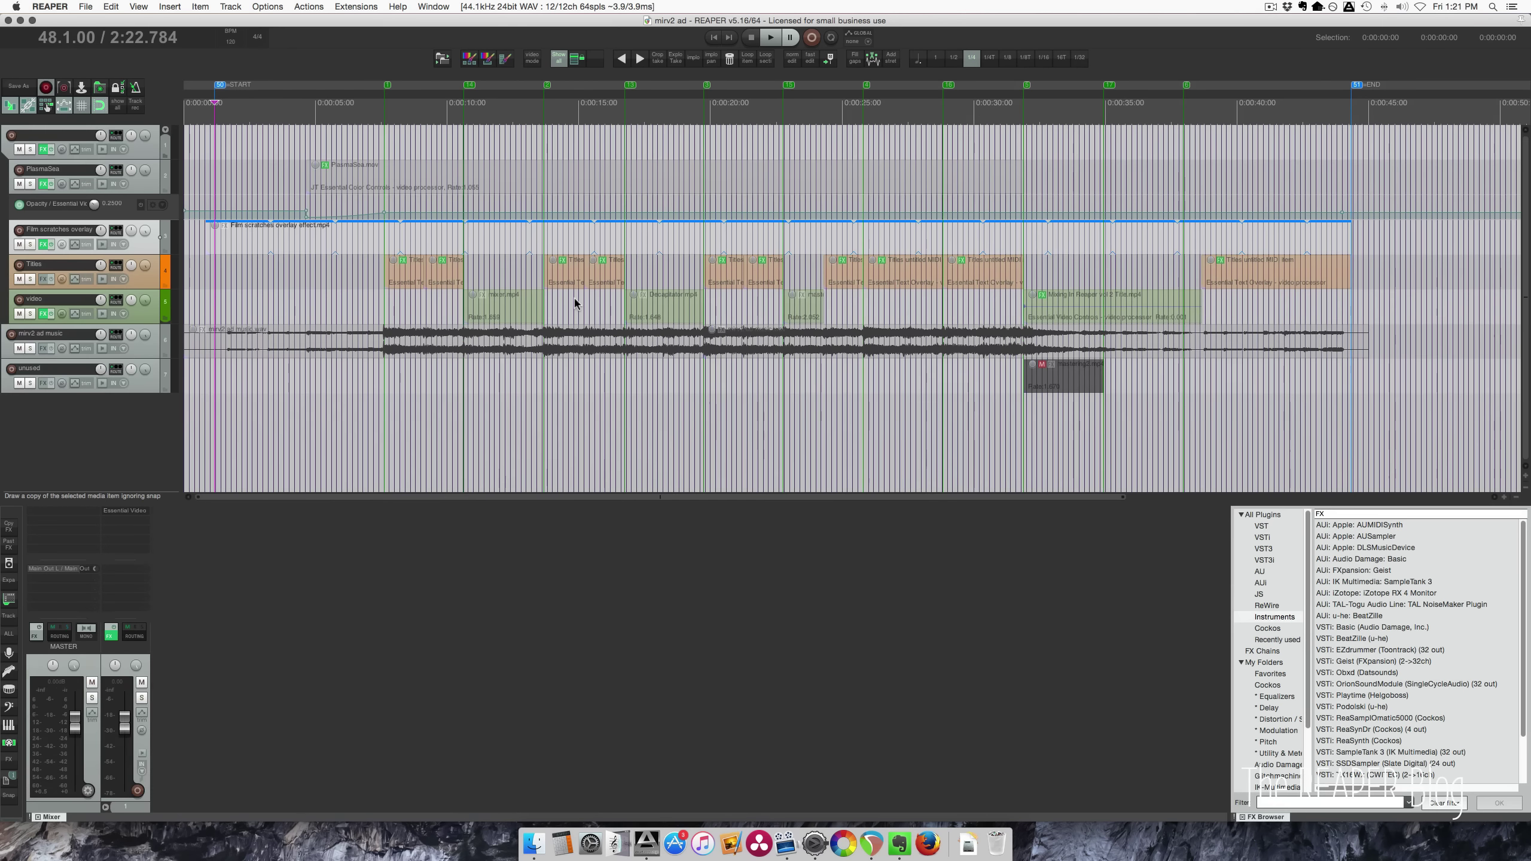
# Step: Load the window layout with the video preview and marker manager, and solo the mirv2 ad music track
pyautogui.click(374, 396)
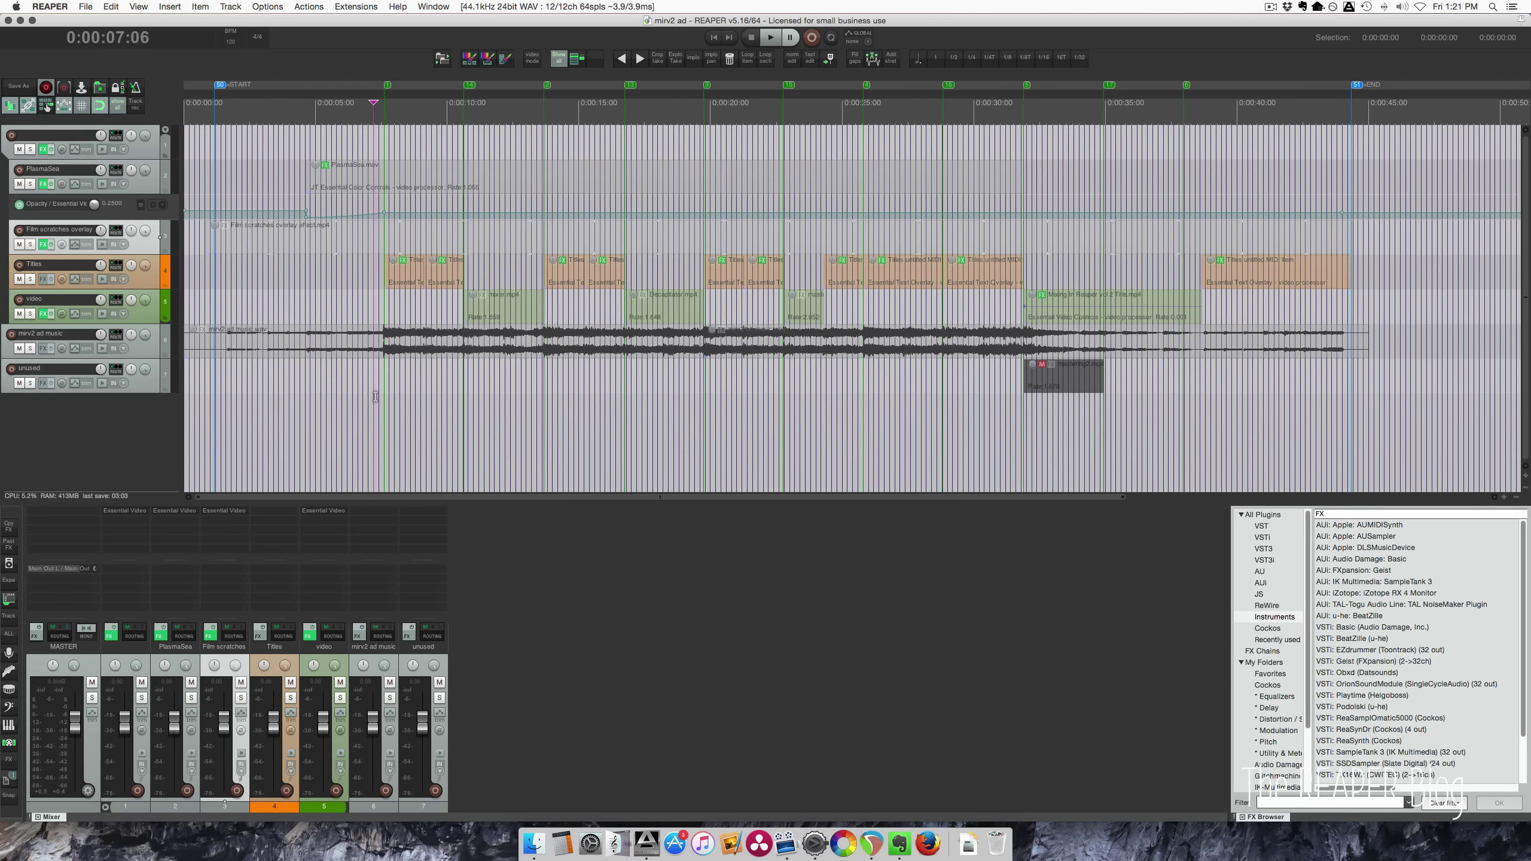
pyautogui.hotkey('ctrl', '1')
pyautogui.click(57, 647)
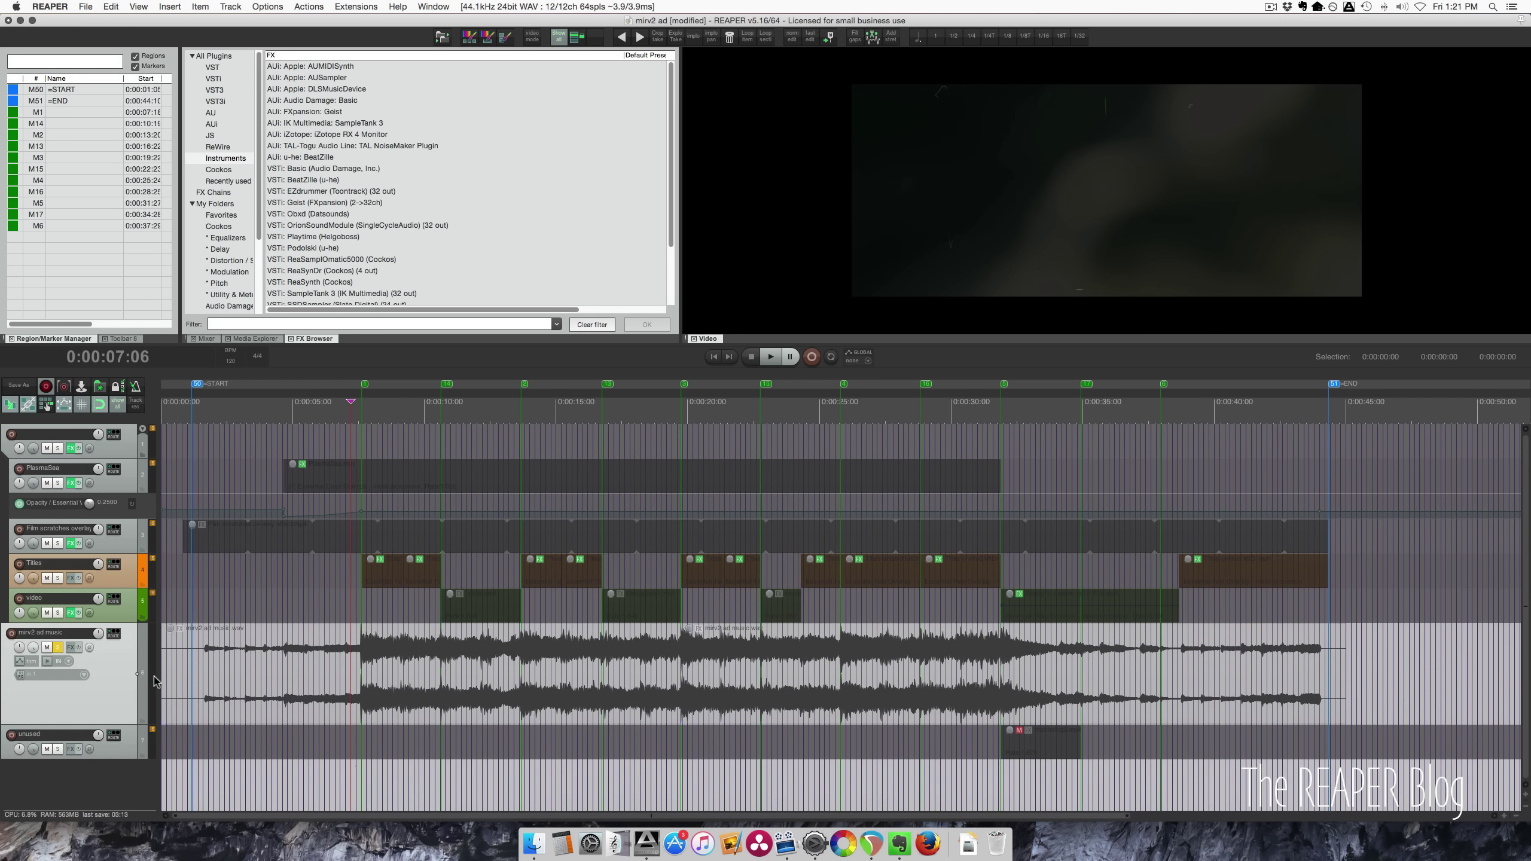
# Step: Select the second music item and extend the time selection from the =START marker to the =END marker
pyautogui.click(697, 688)
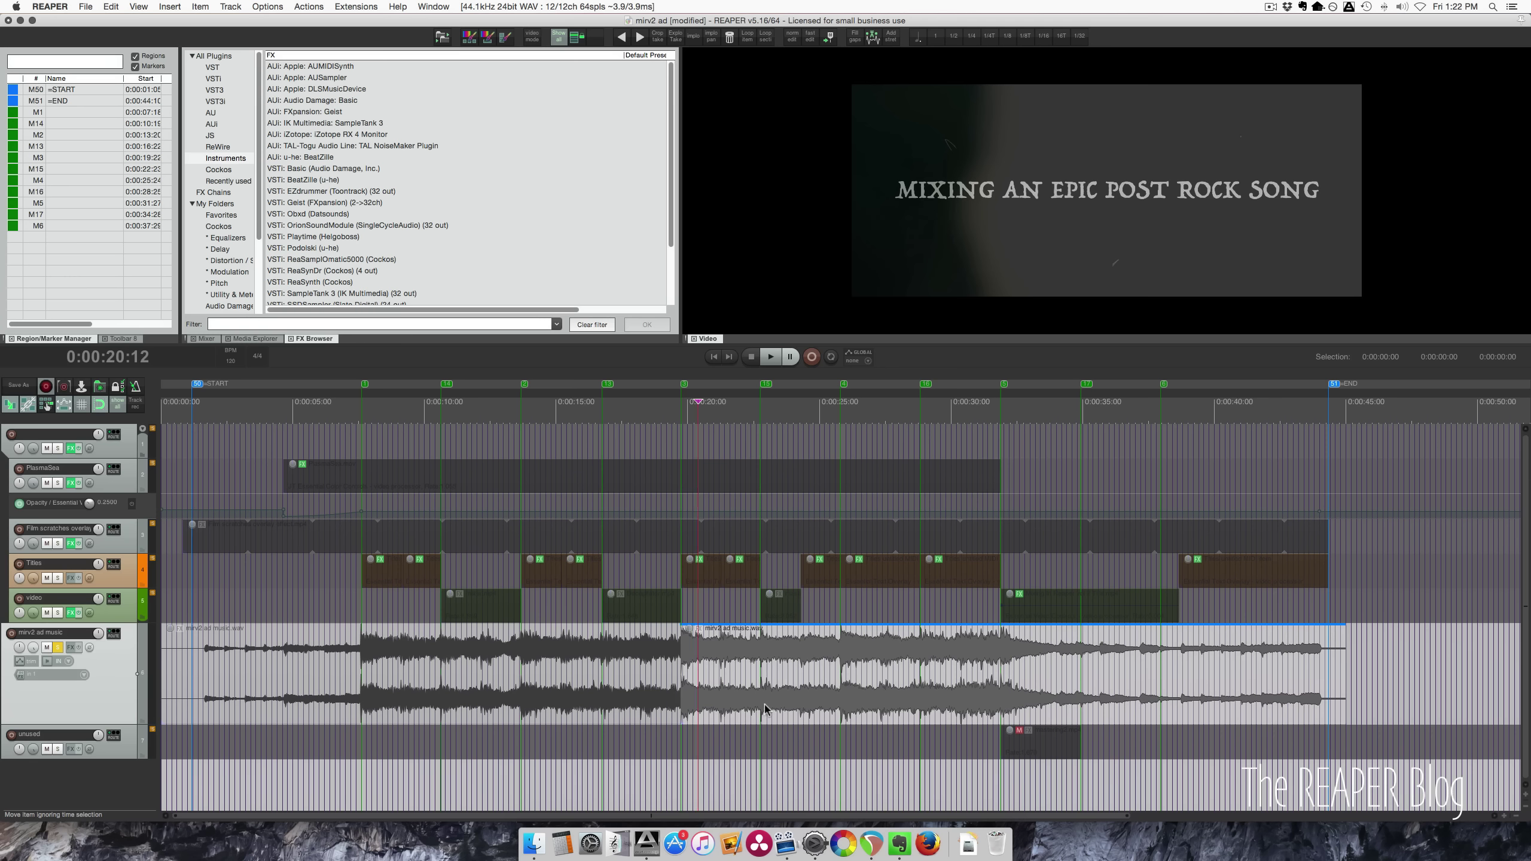
pyautogui.doubleClick(231, 410)
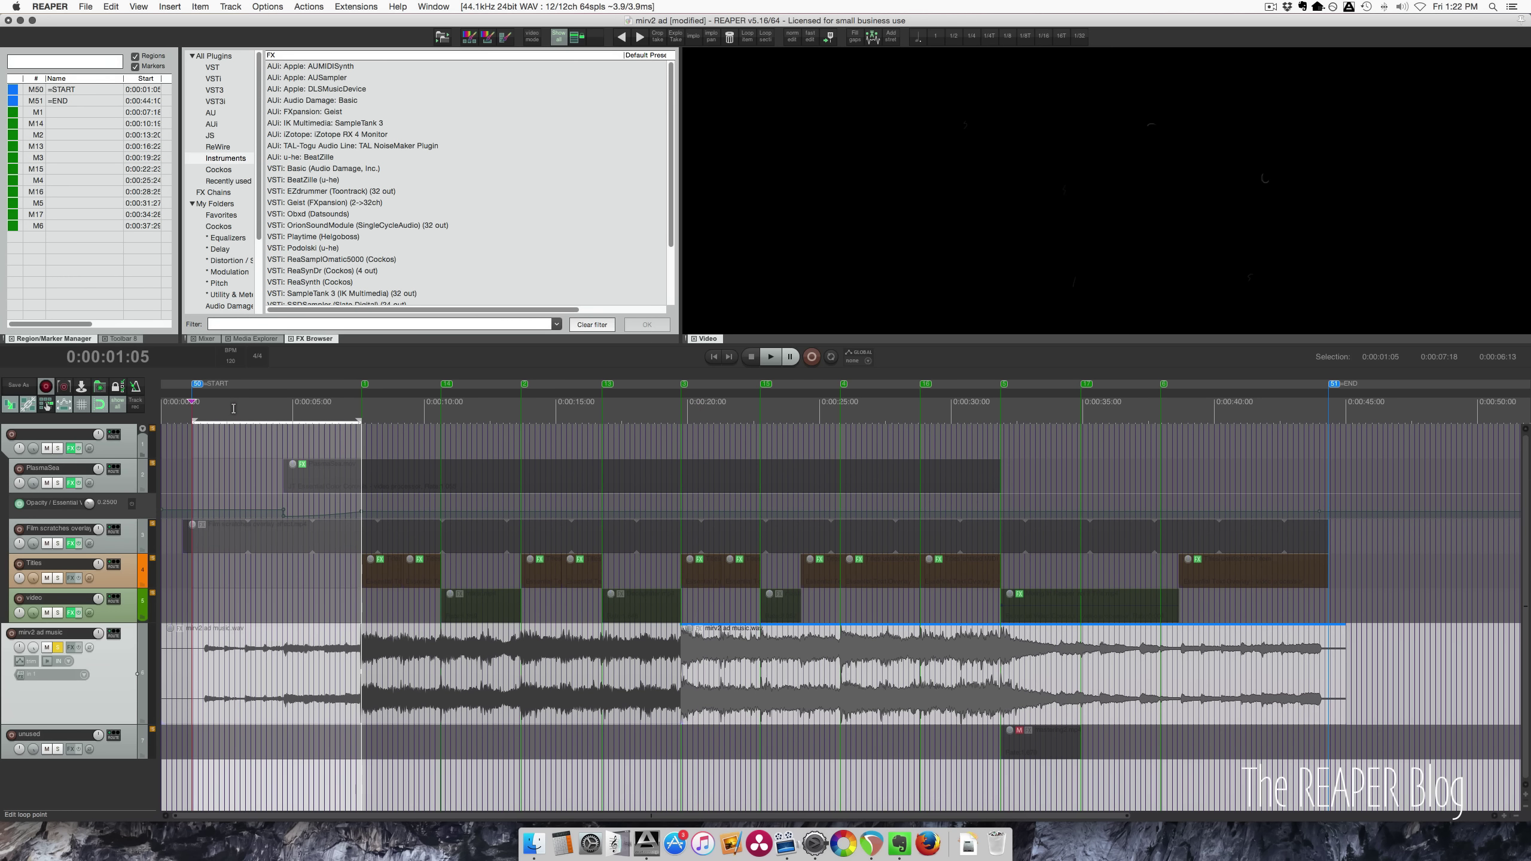
pyautogui.moveTo(359, 418)
pyautogui.mouseDown()
pyautogui.moveTo(1507, 422)
pyautogui.moveTo(1329, 429)
pyautogui.mouseUp()
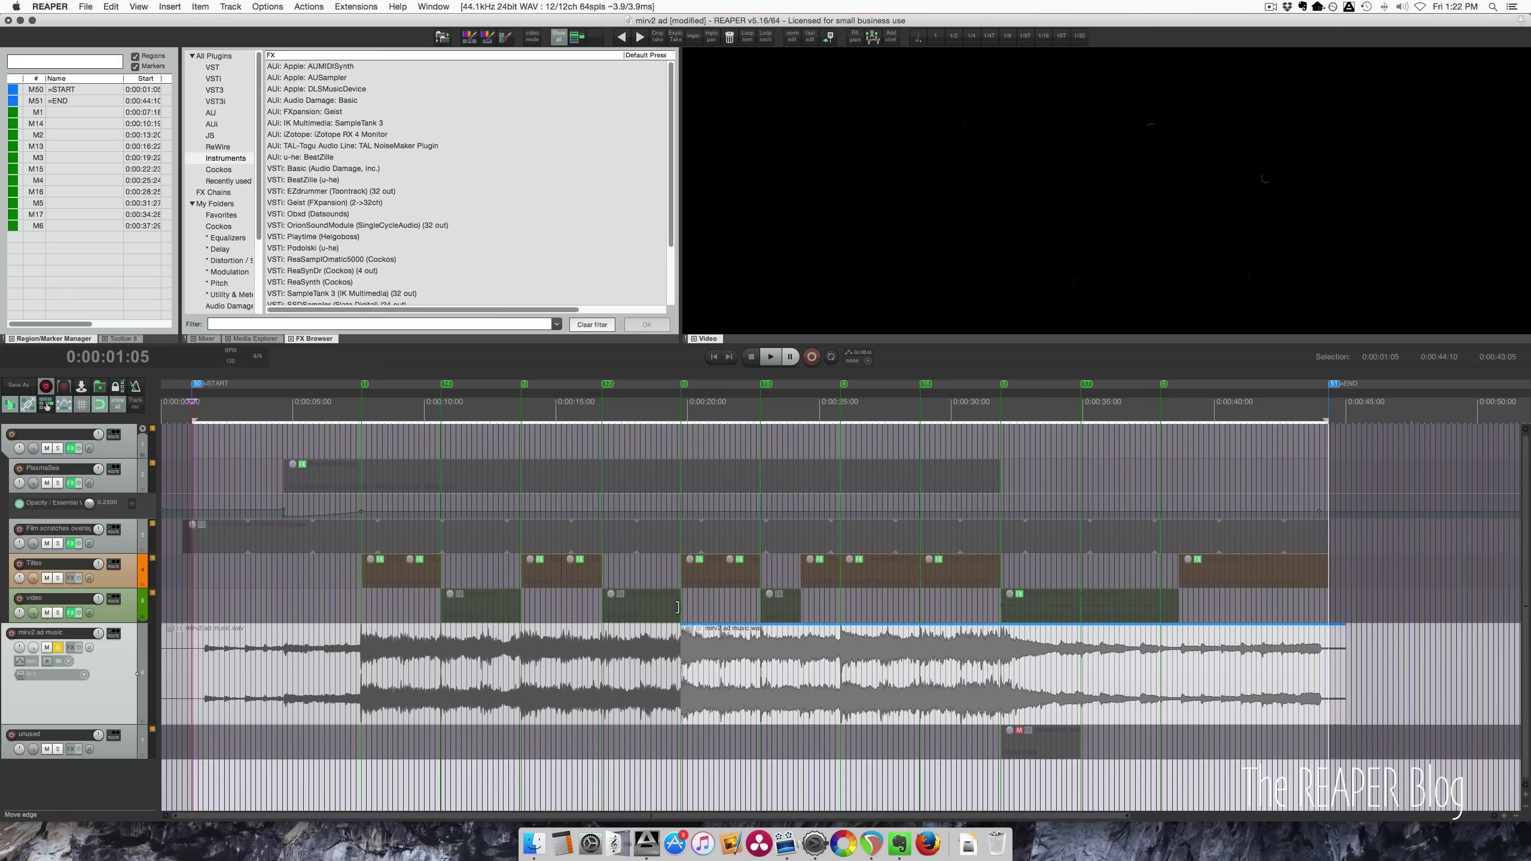
# Step: Select the first music item and play the transition into the second one from 0:00:16:18, then stop playback
pyautogui.click(508, 669)
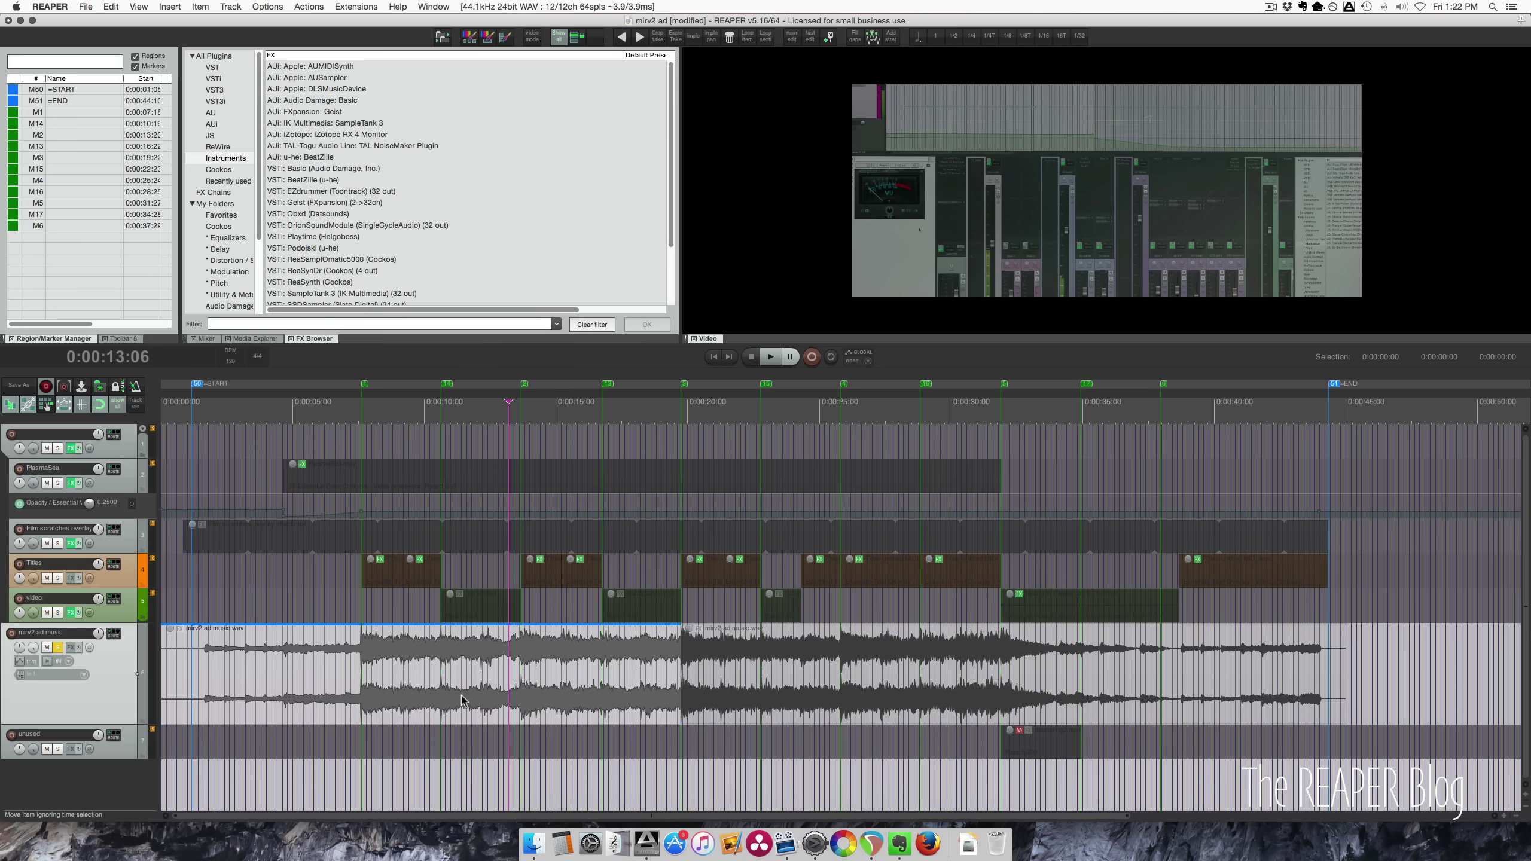
pyautogui.click(320, 605)
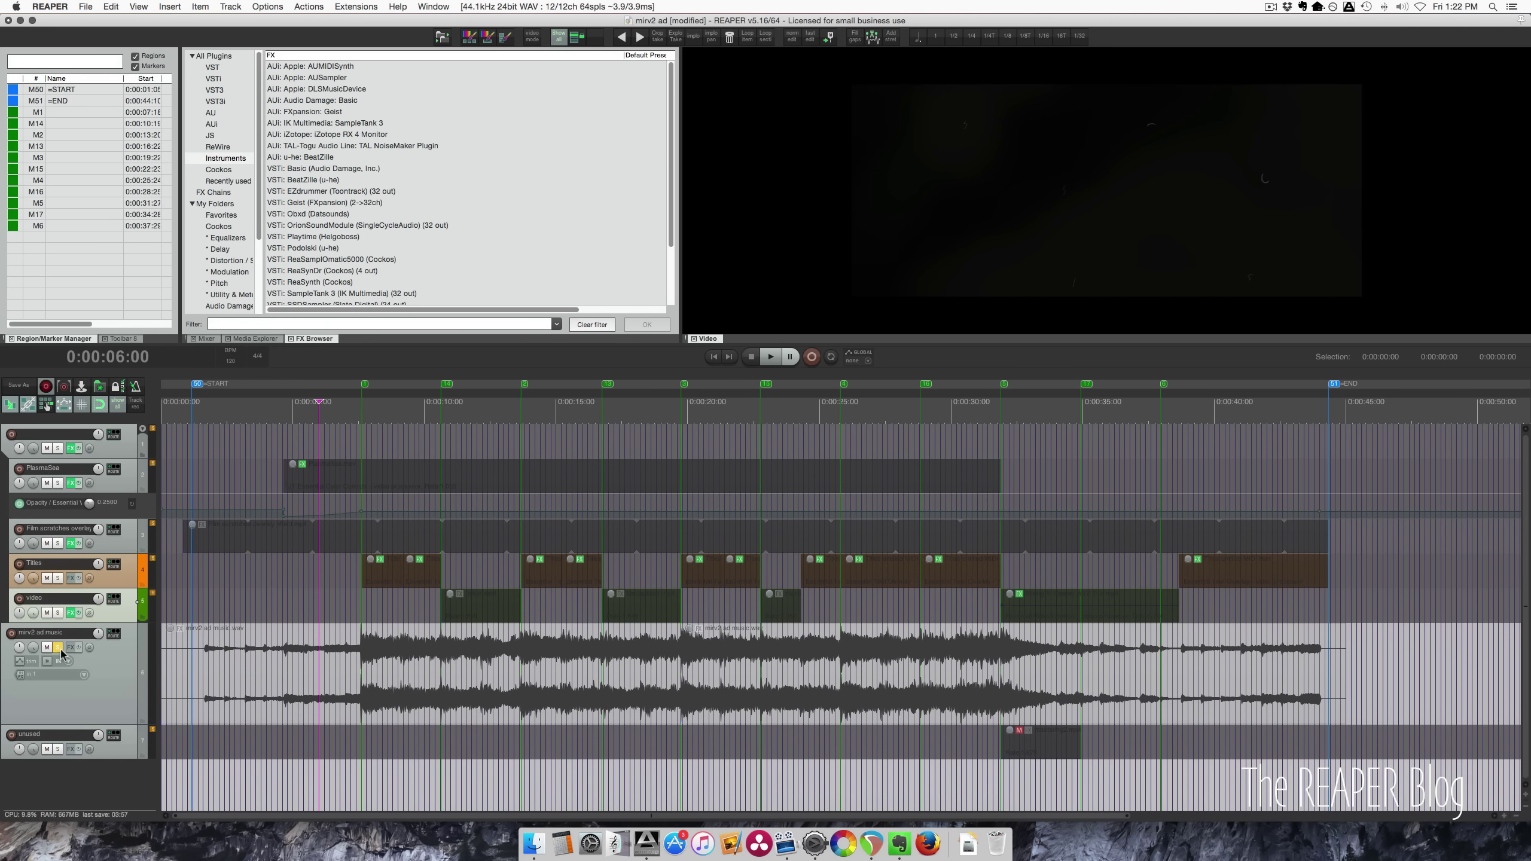
pyautogui.click(624, 694)
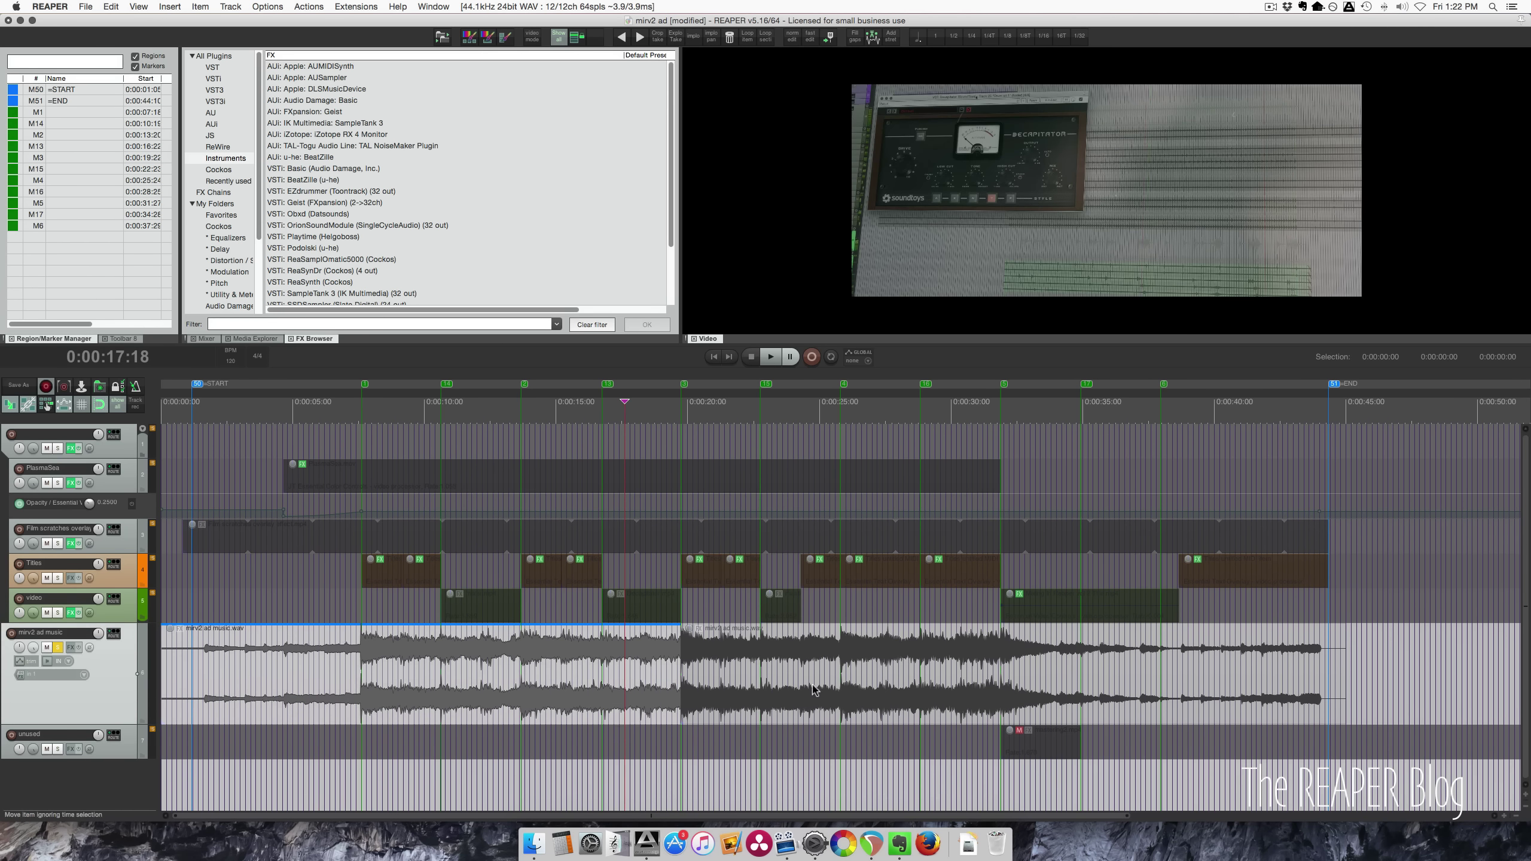
pyautogui.click(599, 684)
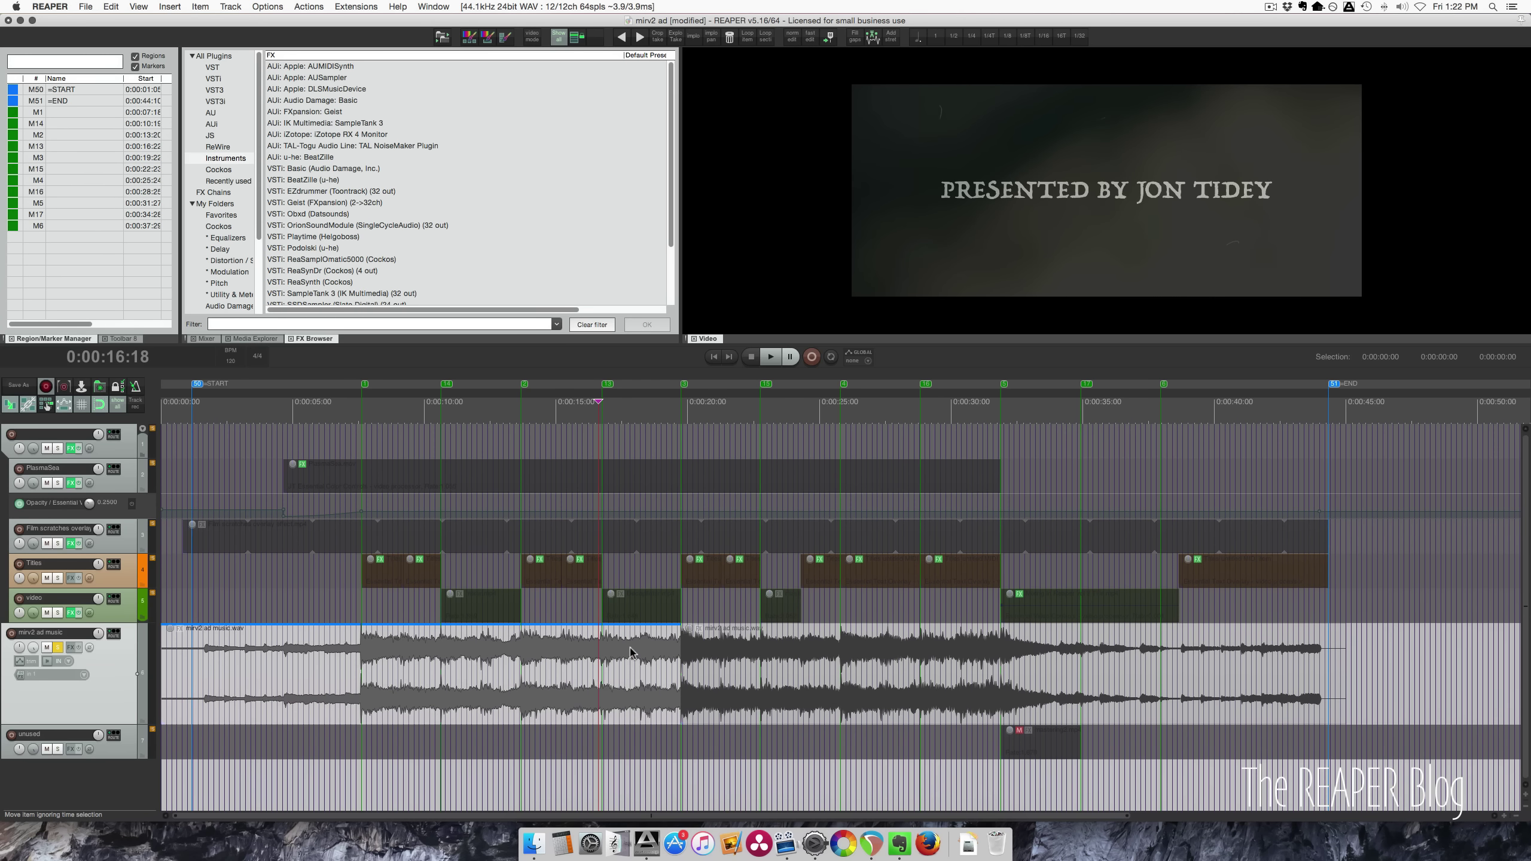
pyautogui.press('space')
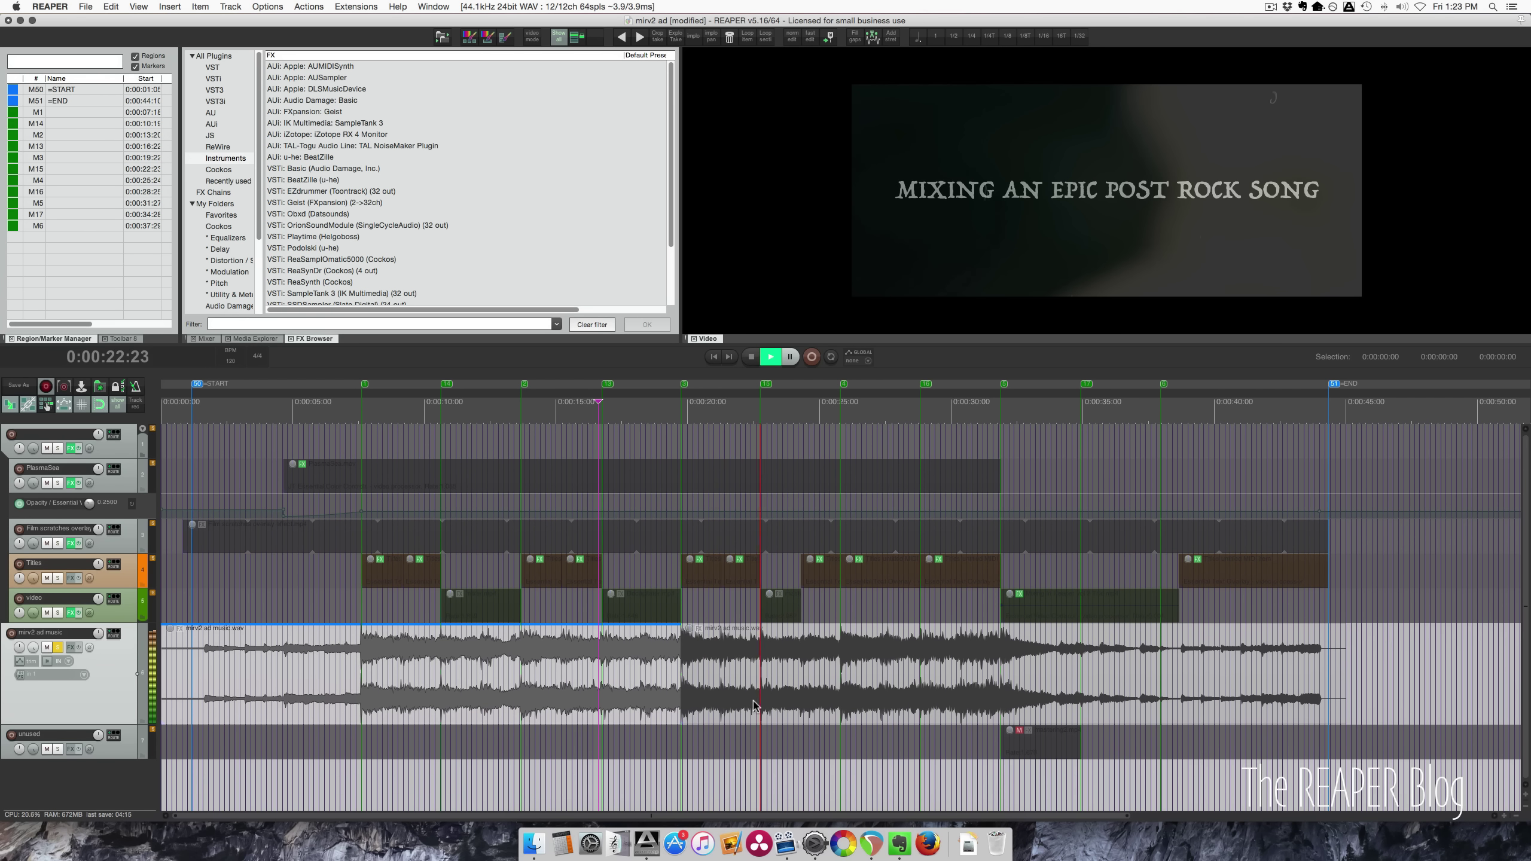
pyautogui.press('space')
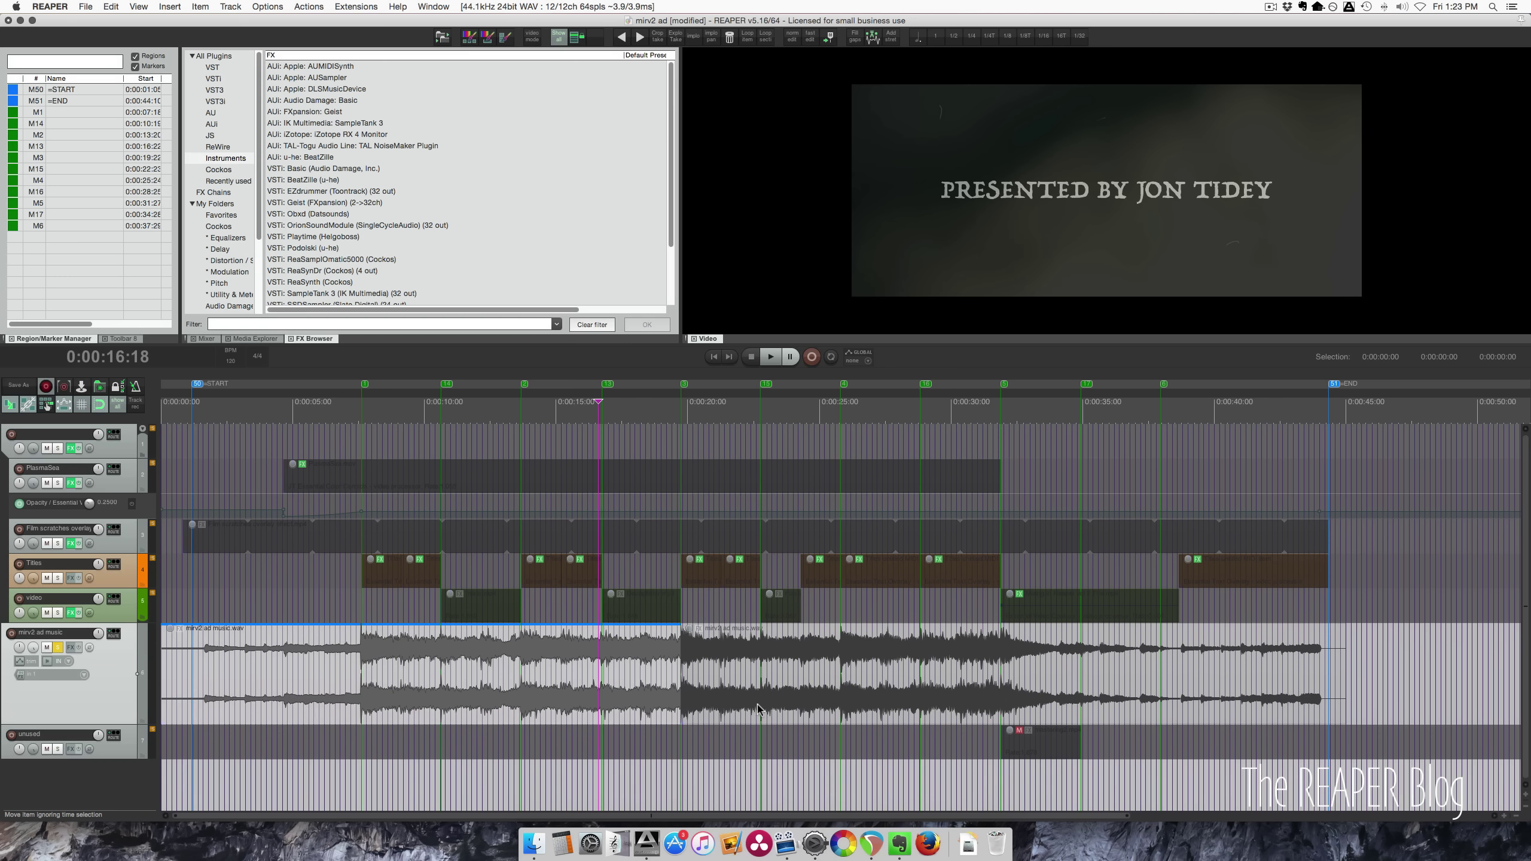
# Step: Clear the music track's solo and mute the PlasmaSea, Film scratches overlay and Titles tracks
pyautogui.press('F6')
pyautogui.click(123, 747)
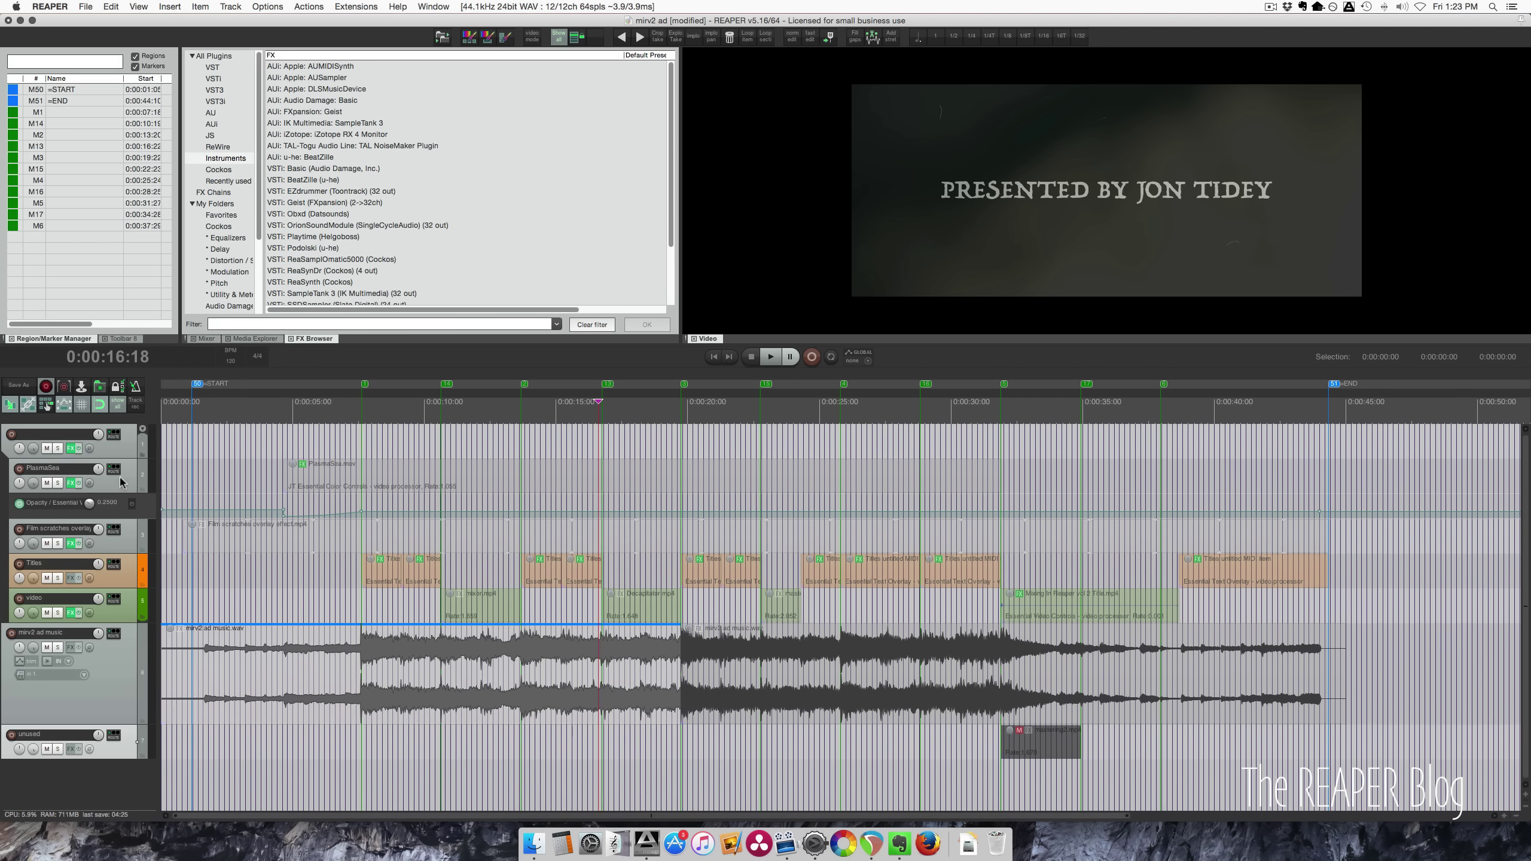
pyautogui.click(48, 483)
pyautogui.click(48, 544)
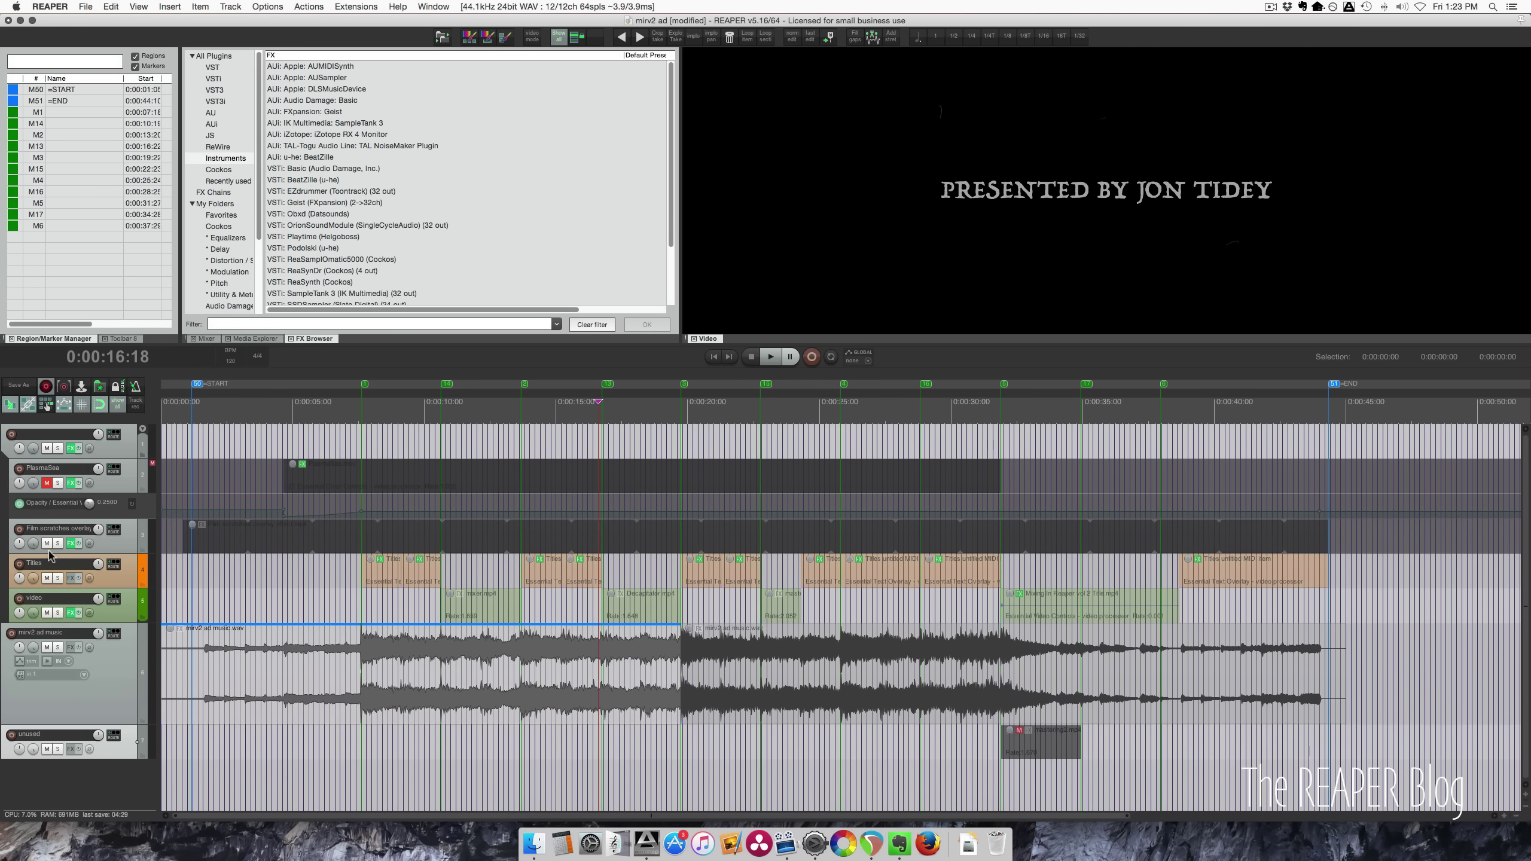
pyautogui.click(48, 578)
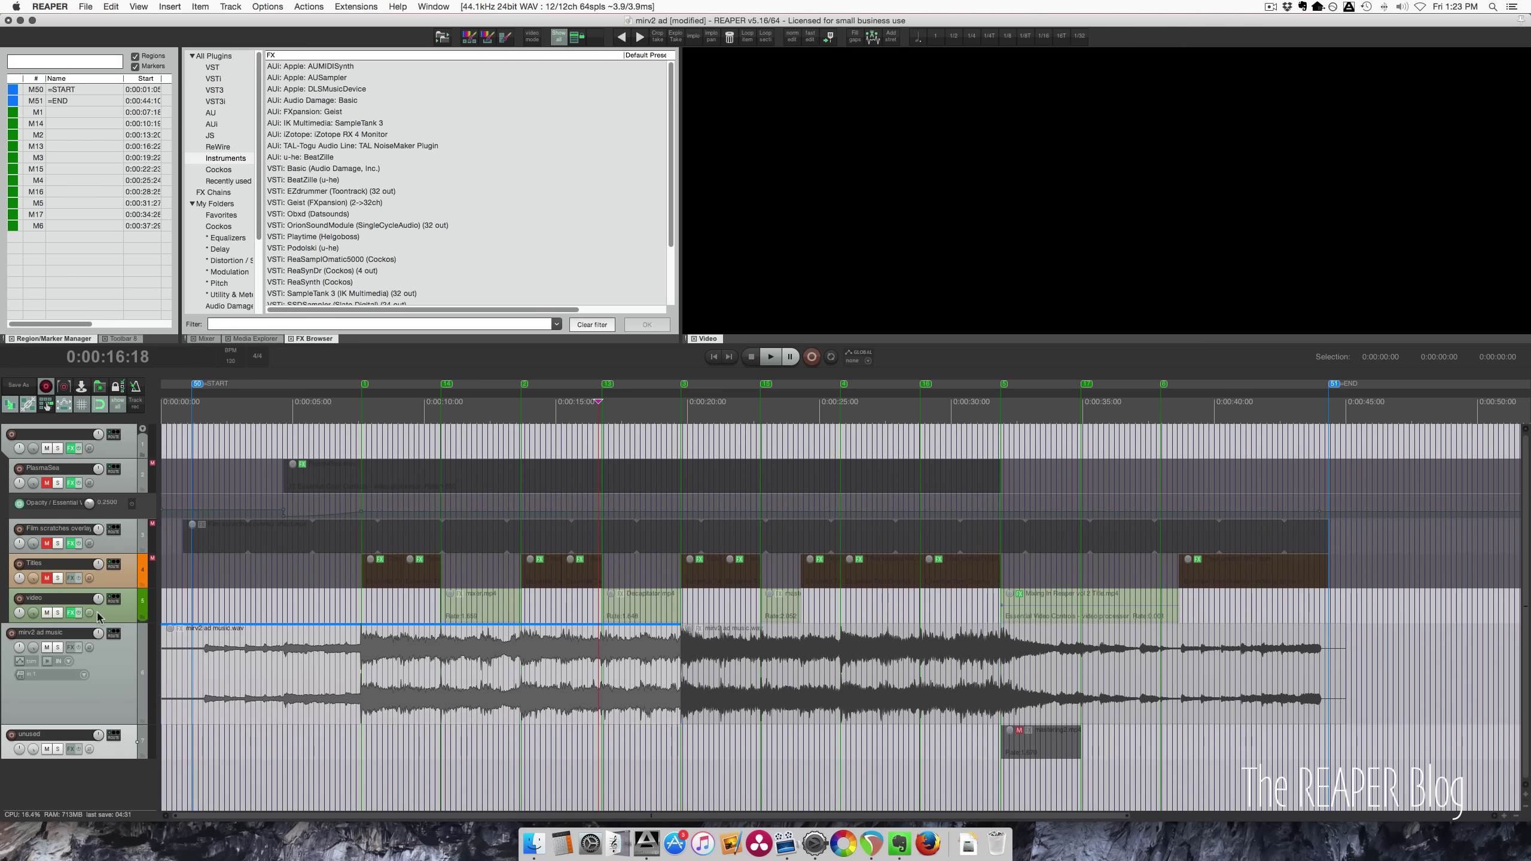
# Step: Select the first clip on the video track and bypass the effects on the video track and its parent track
pyautogui.click(483, 622)
pyautogui.scroll(5, 484, 626)
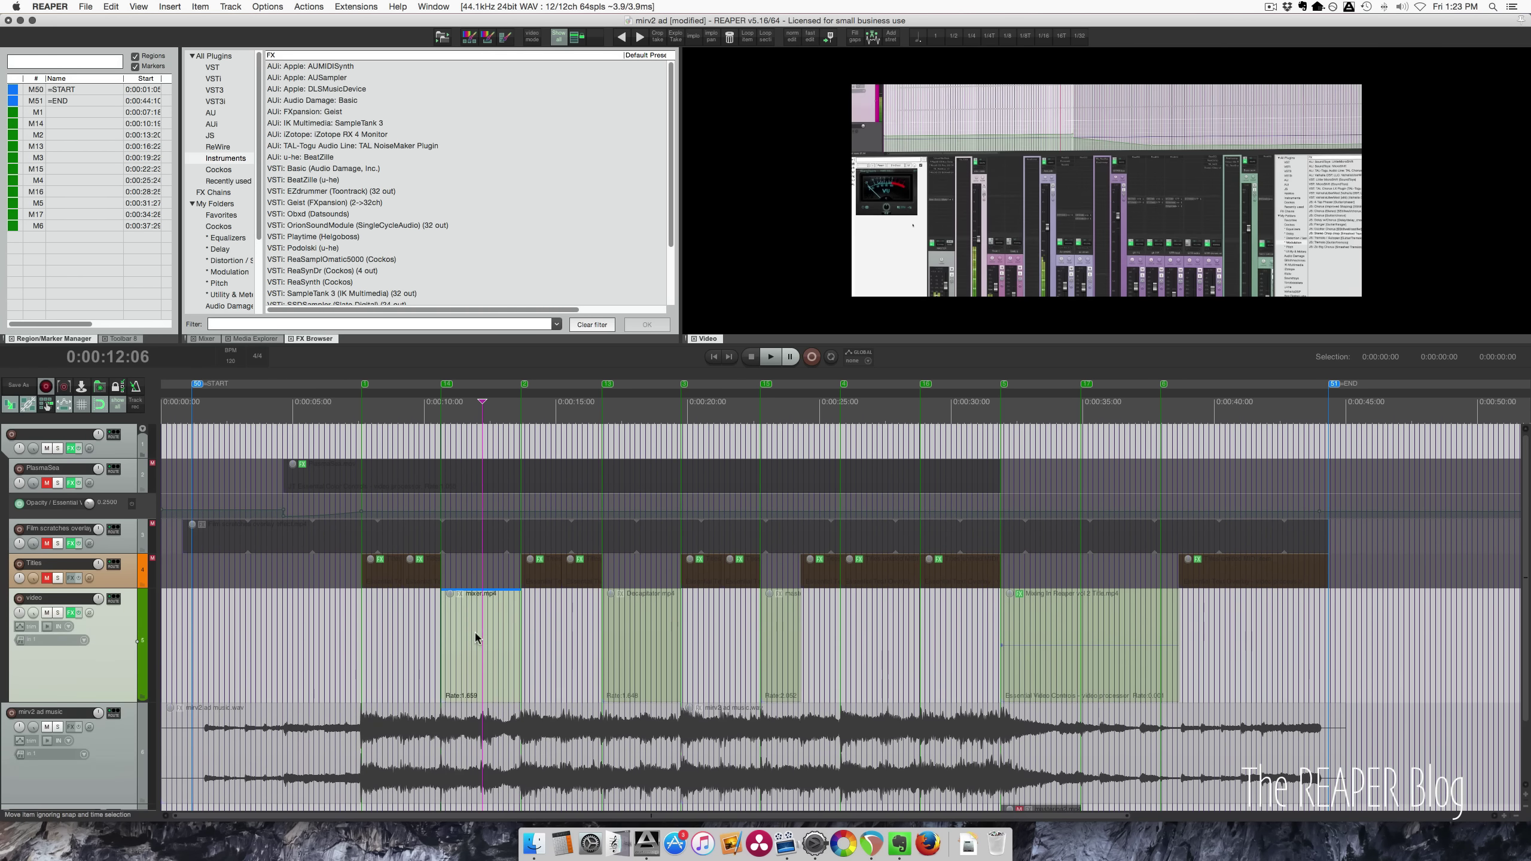
pyautogui.click(477, 636)
pyautogui.scroll(4, 476, 636)
pyautogui.scroll(-1, 476, 635)
pyautogui.scroll(-2, 476, 636)
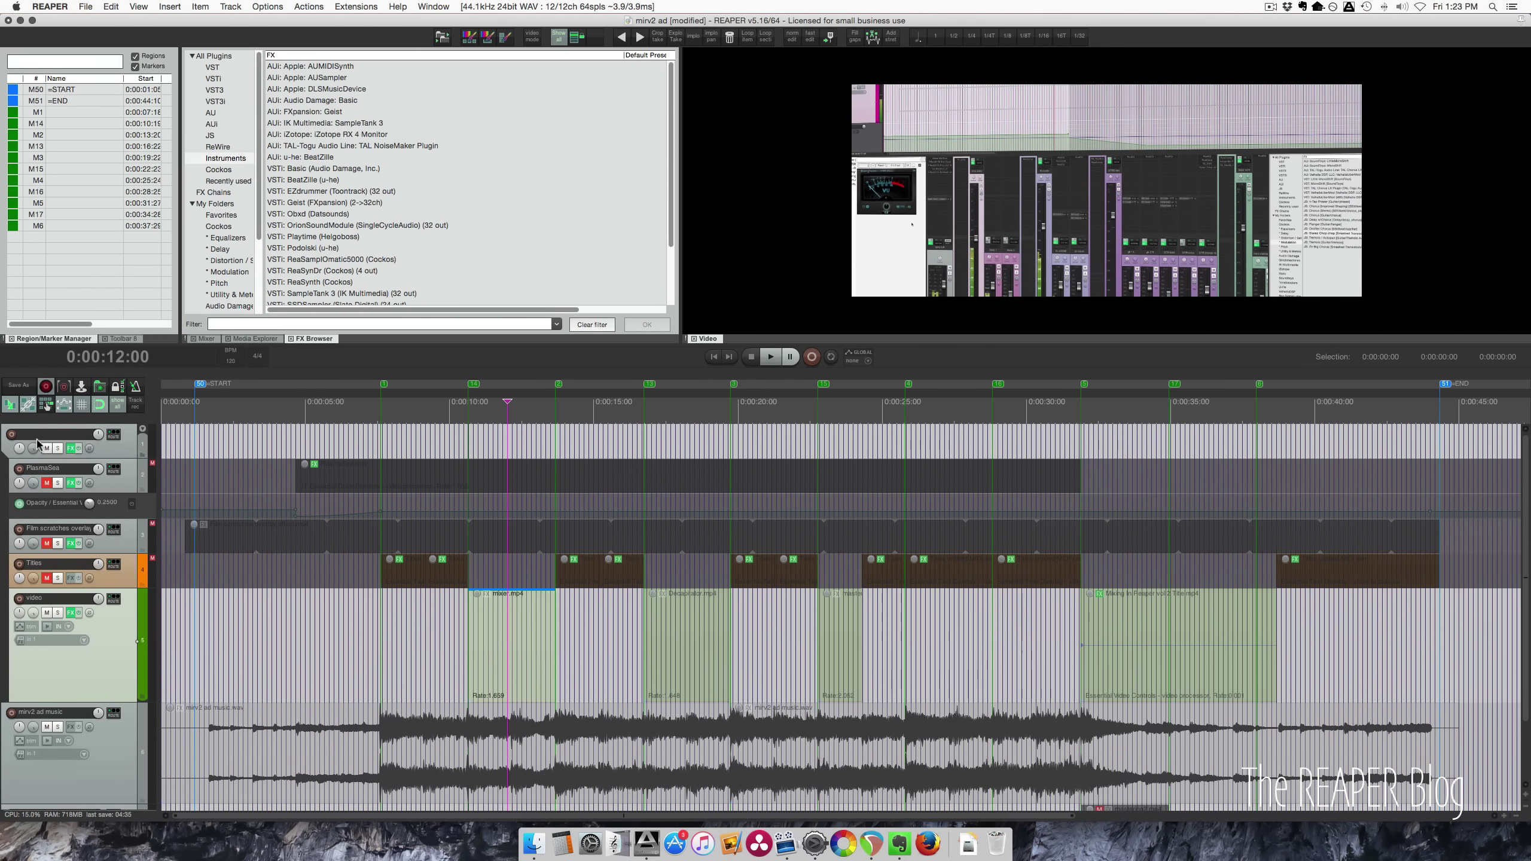
pyautogui.click(79, 613)
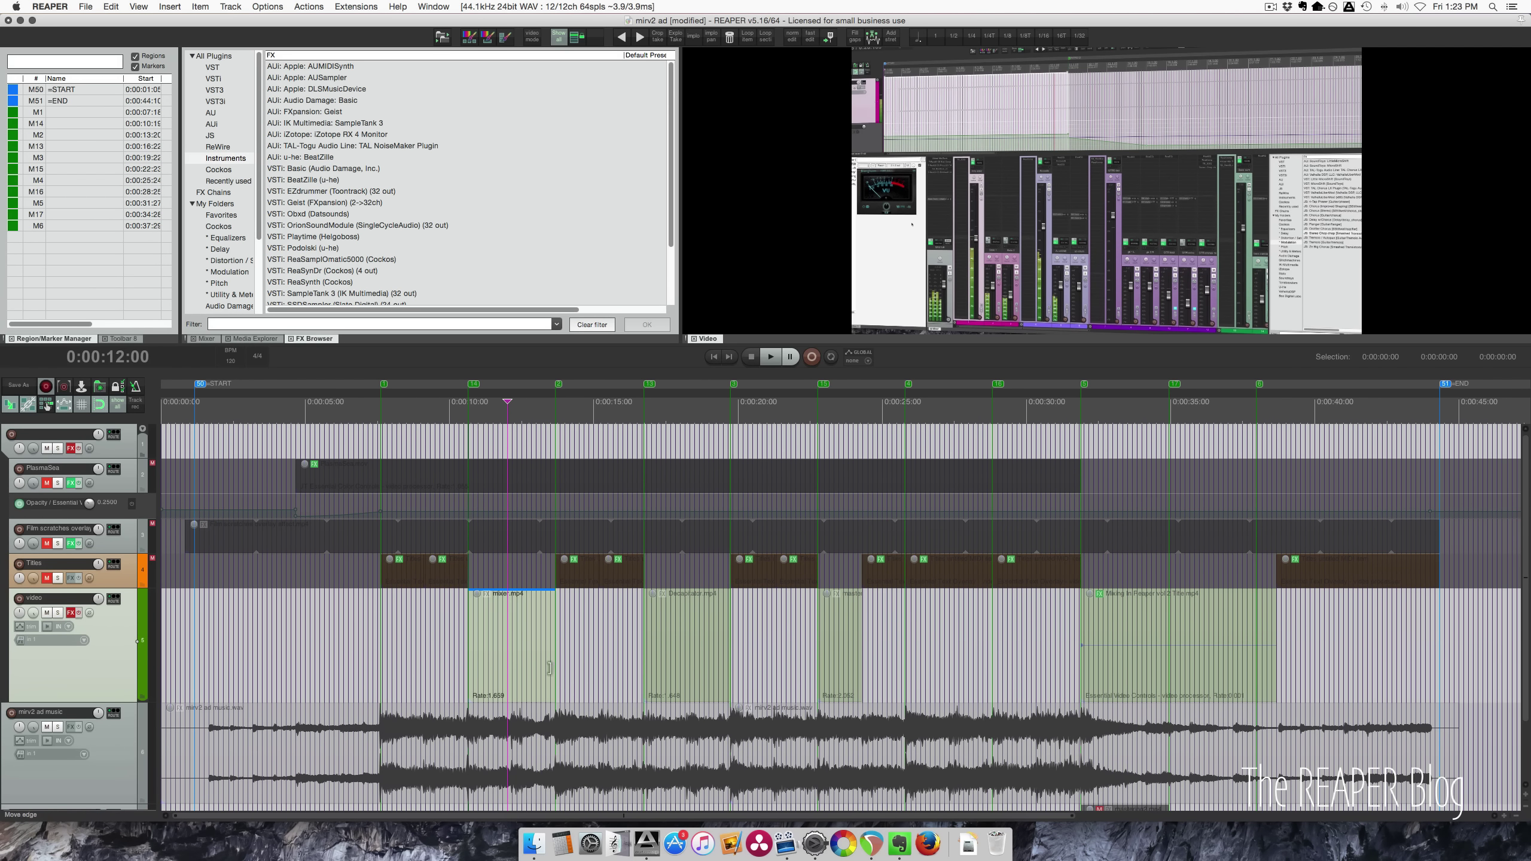
# Step: Solo the video track and play its first clip from 0:00:10:19, then stop playback
pyautogui.press('space')
pyautogui.click(478, 645)
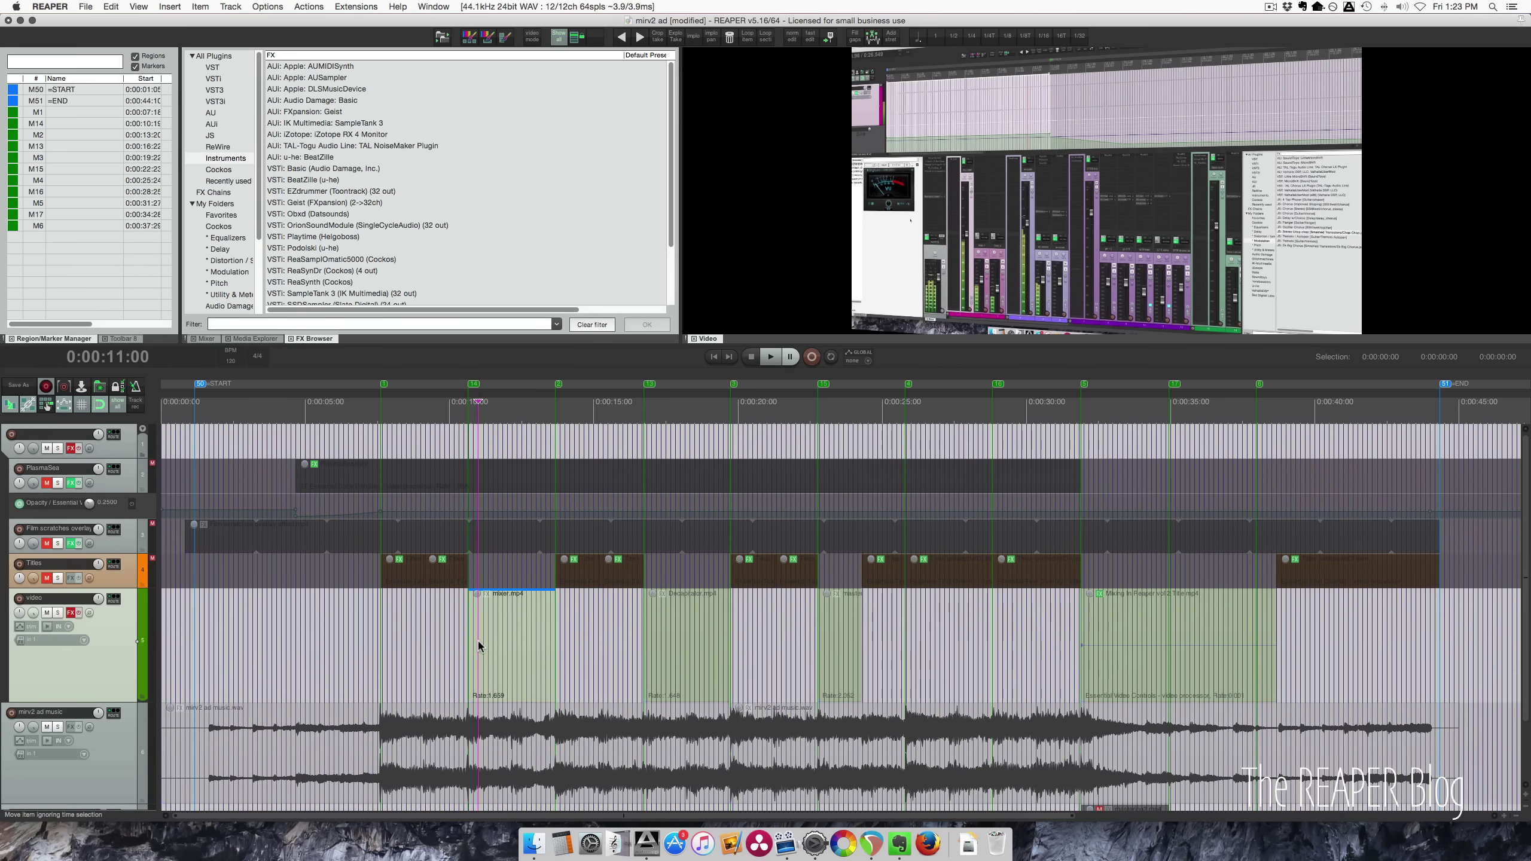
pyautogui.click(471, 635)
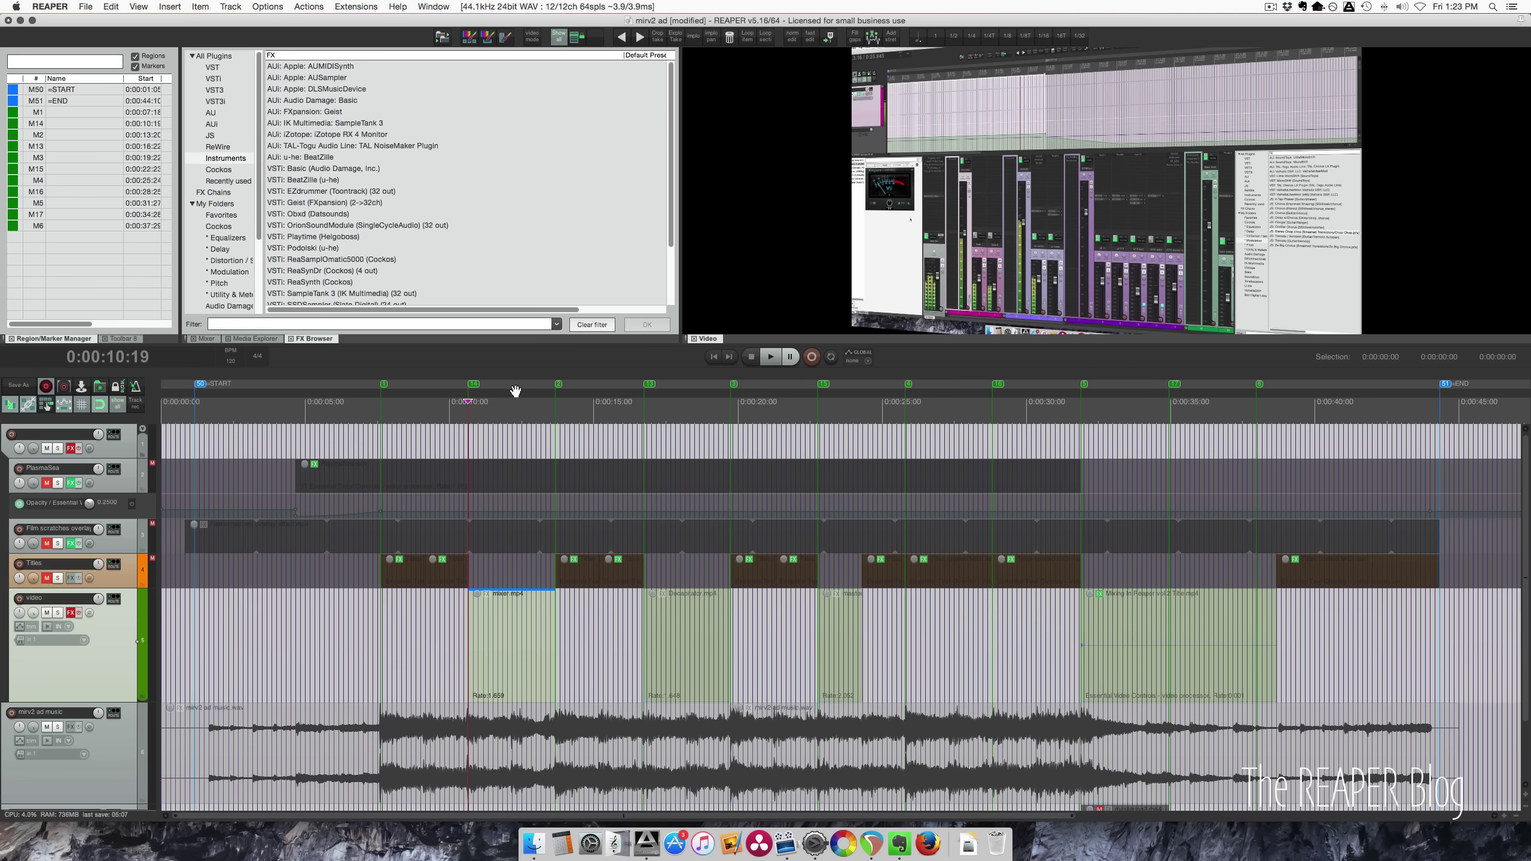
pyautogui.click(58, 614)
pyautogui.press('space')
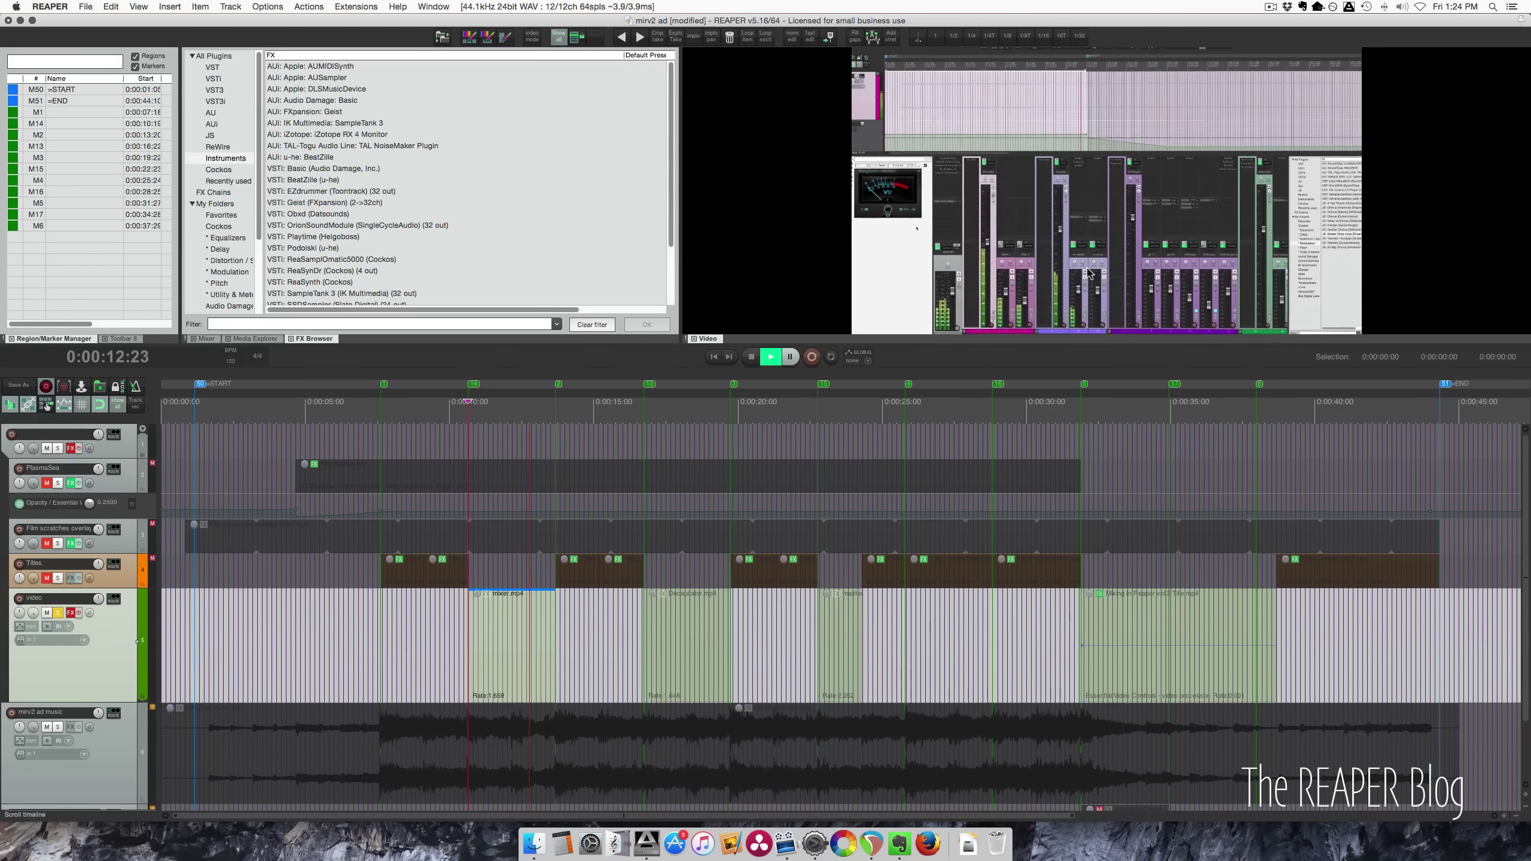
pyautogui.press('space')
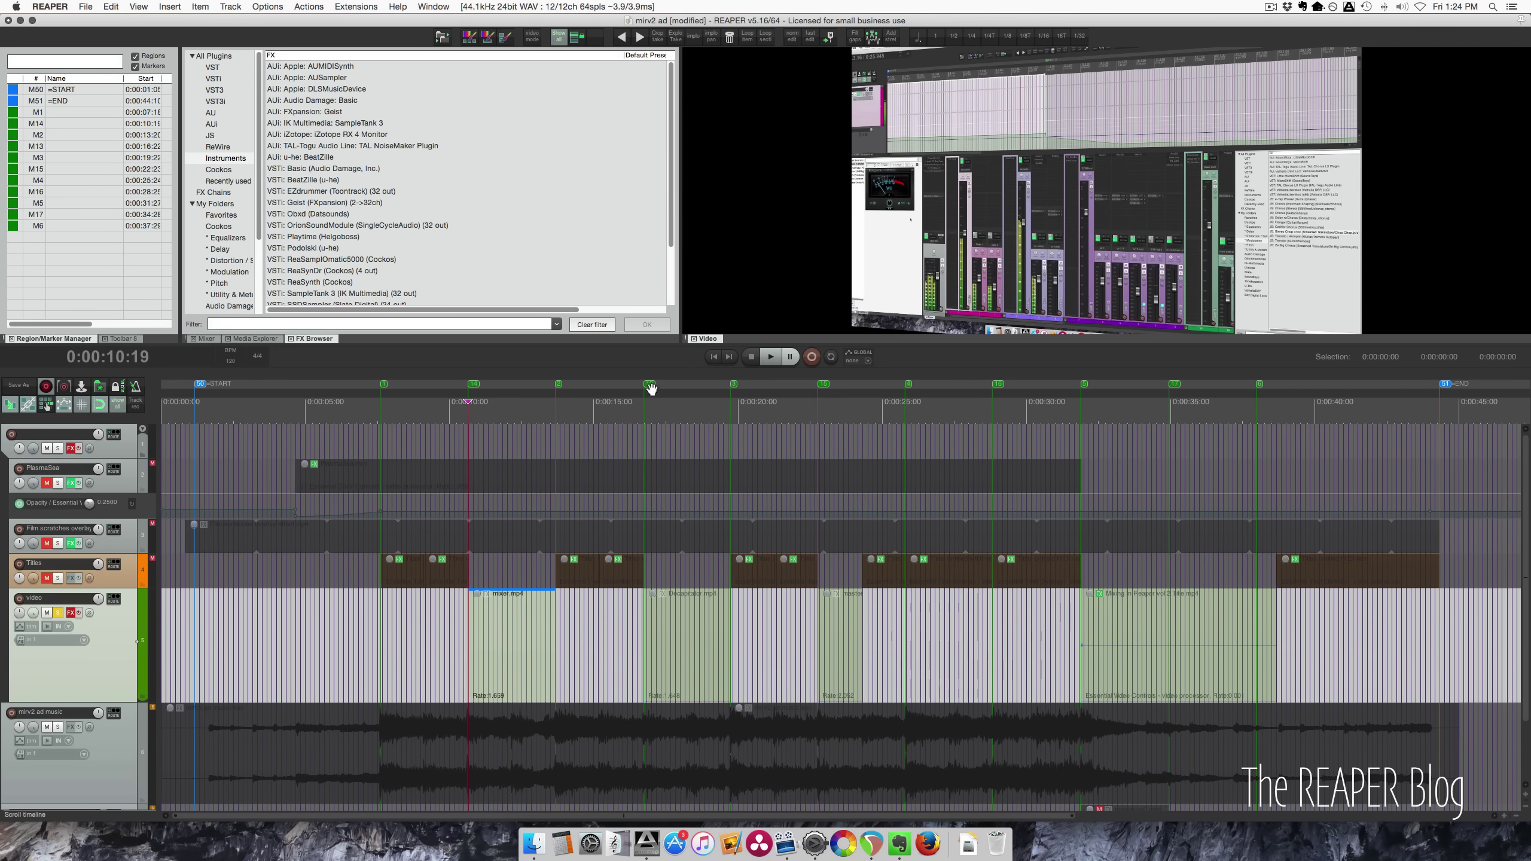
# Step: Play the second video clip from the marker at 0:00:16:22 and the third from the marker at 0:00:22:23
pyautogui.click(649, 385)
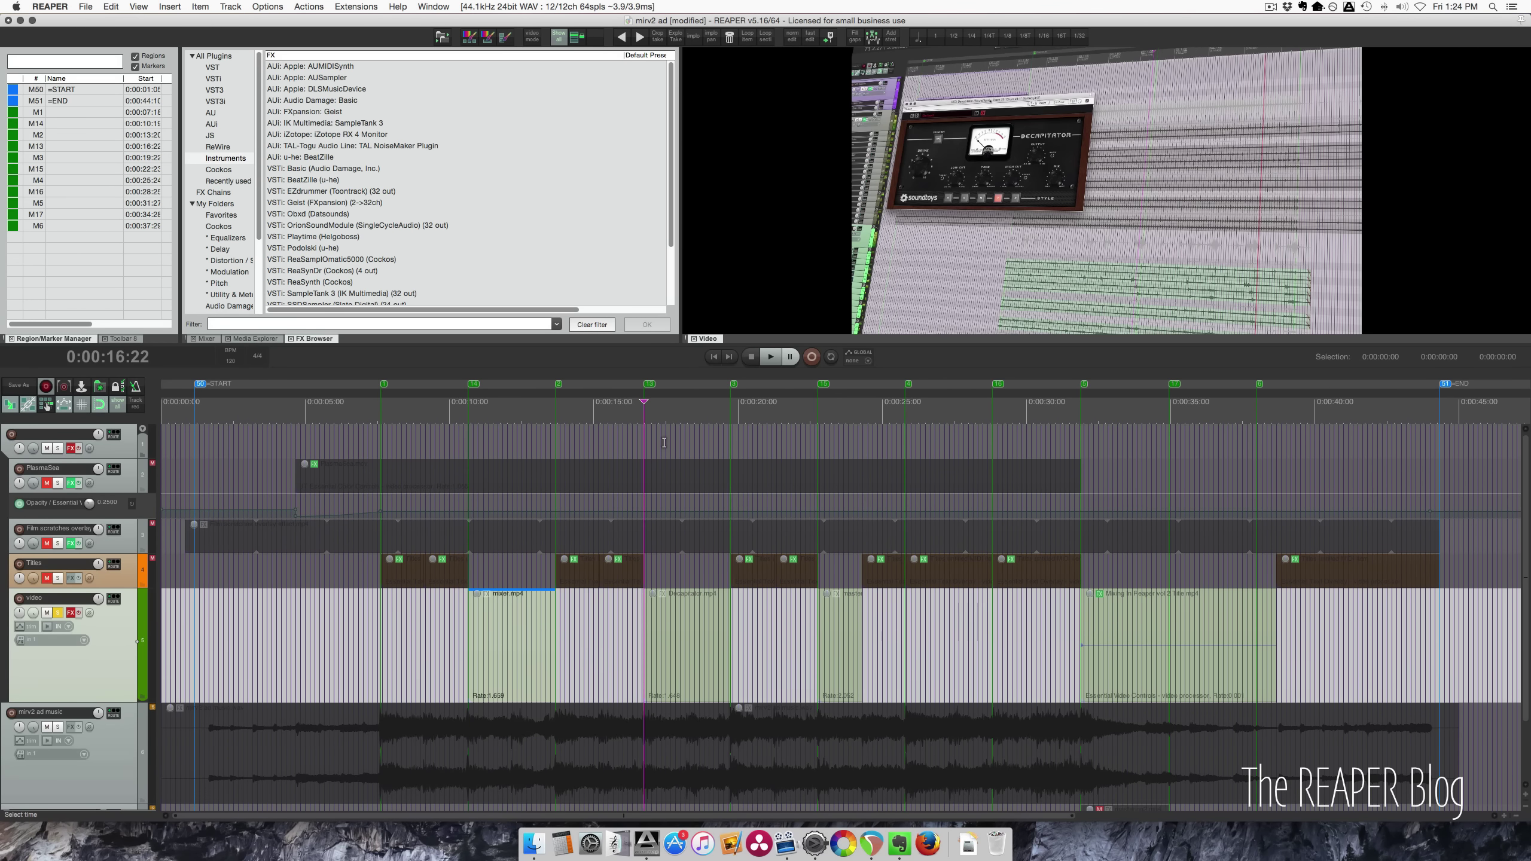
pyautogui.press('space')
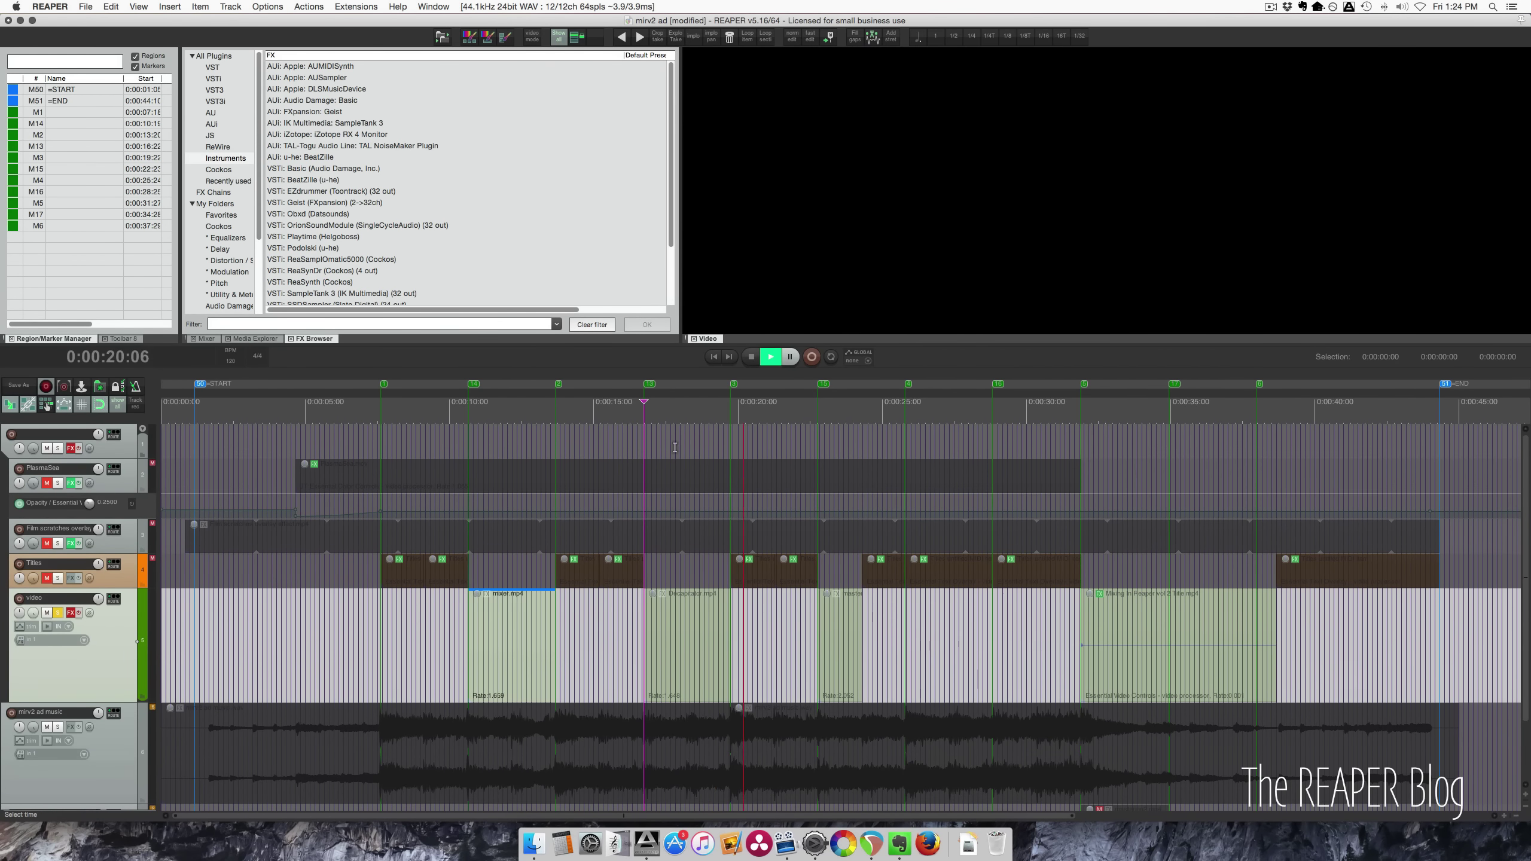
pyautogui.press('space')
pyautogui.click(822, 384)
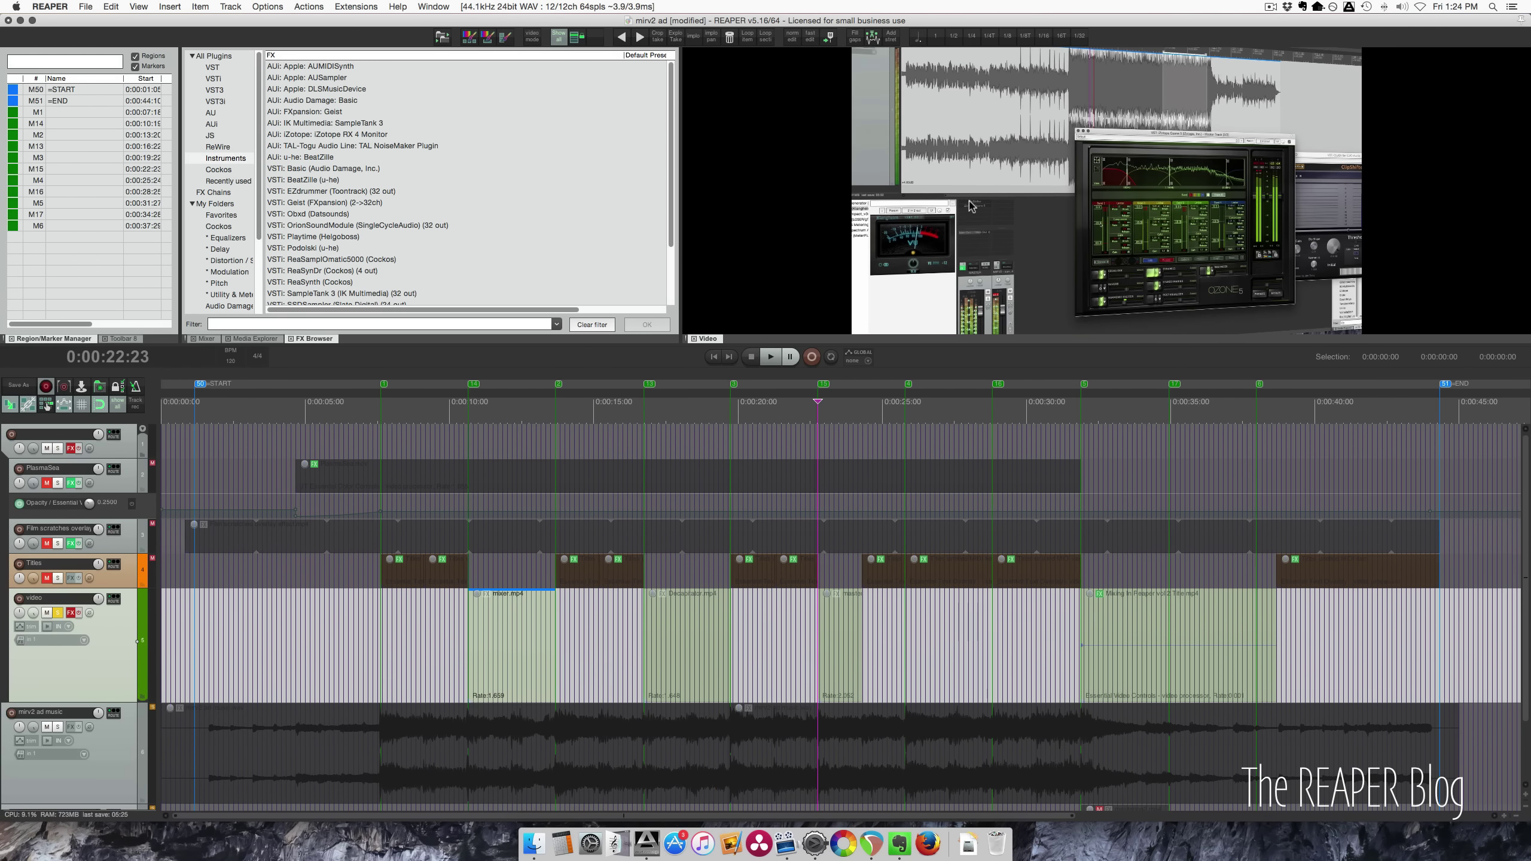
pyautogui.press('space')
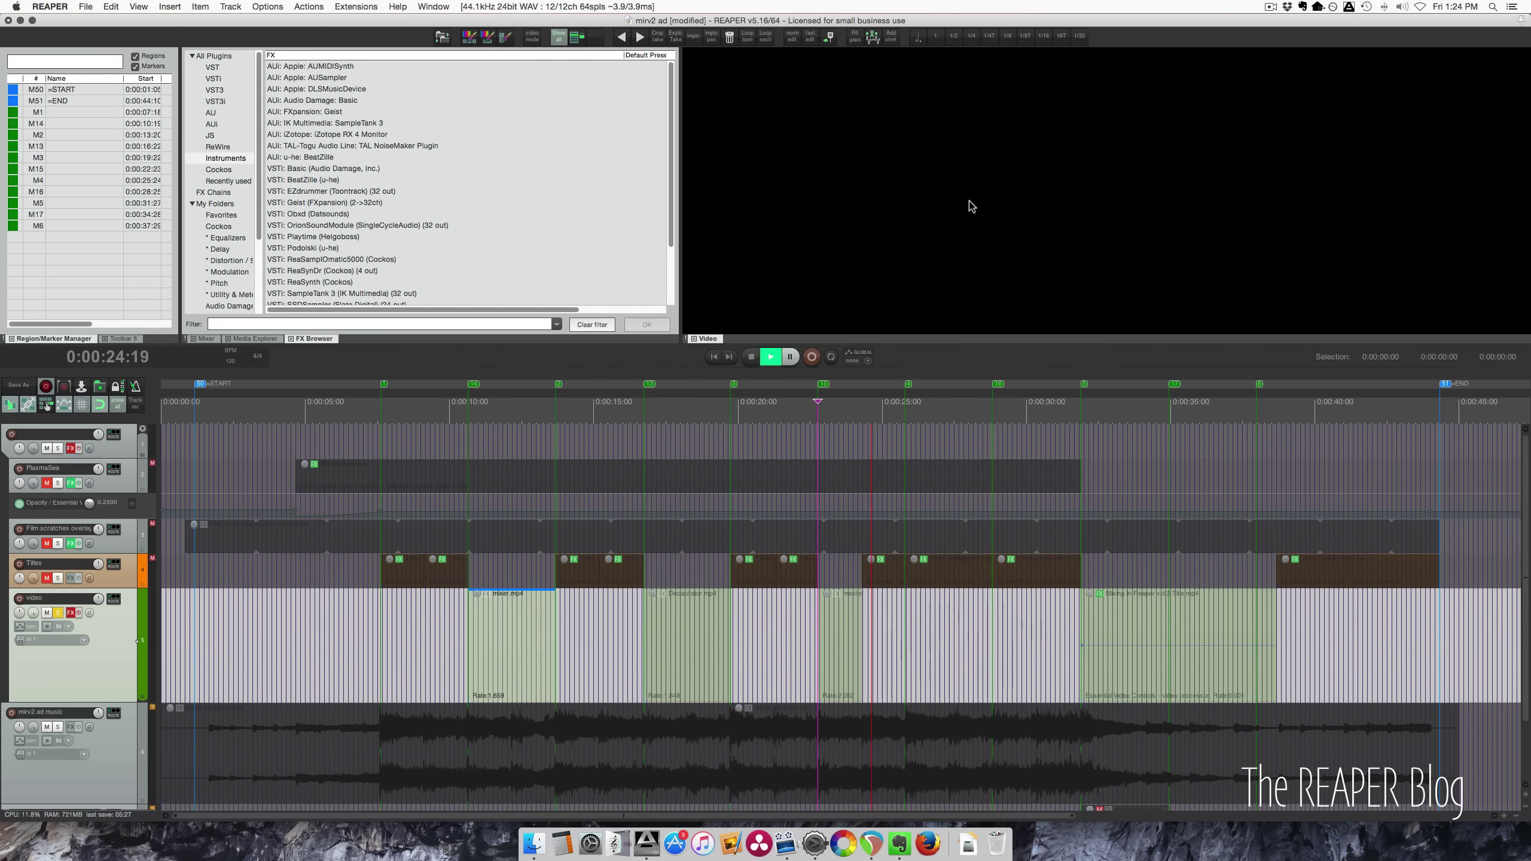
pyautogui.press('space')
# Step: Select the Mixing in Reaper title clip on the video track and place the edit cursor at its start, 0:00:31:27
pyautogui.click(1083, 384)
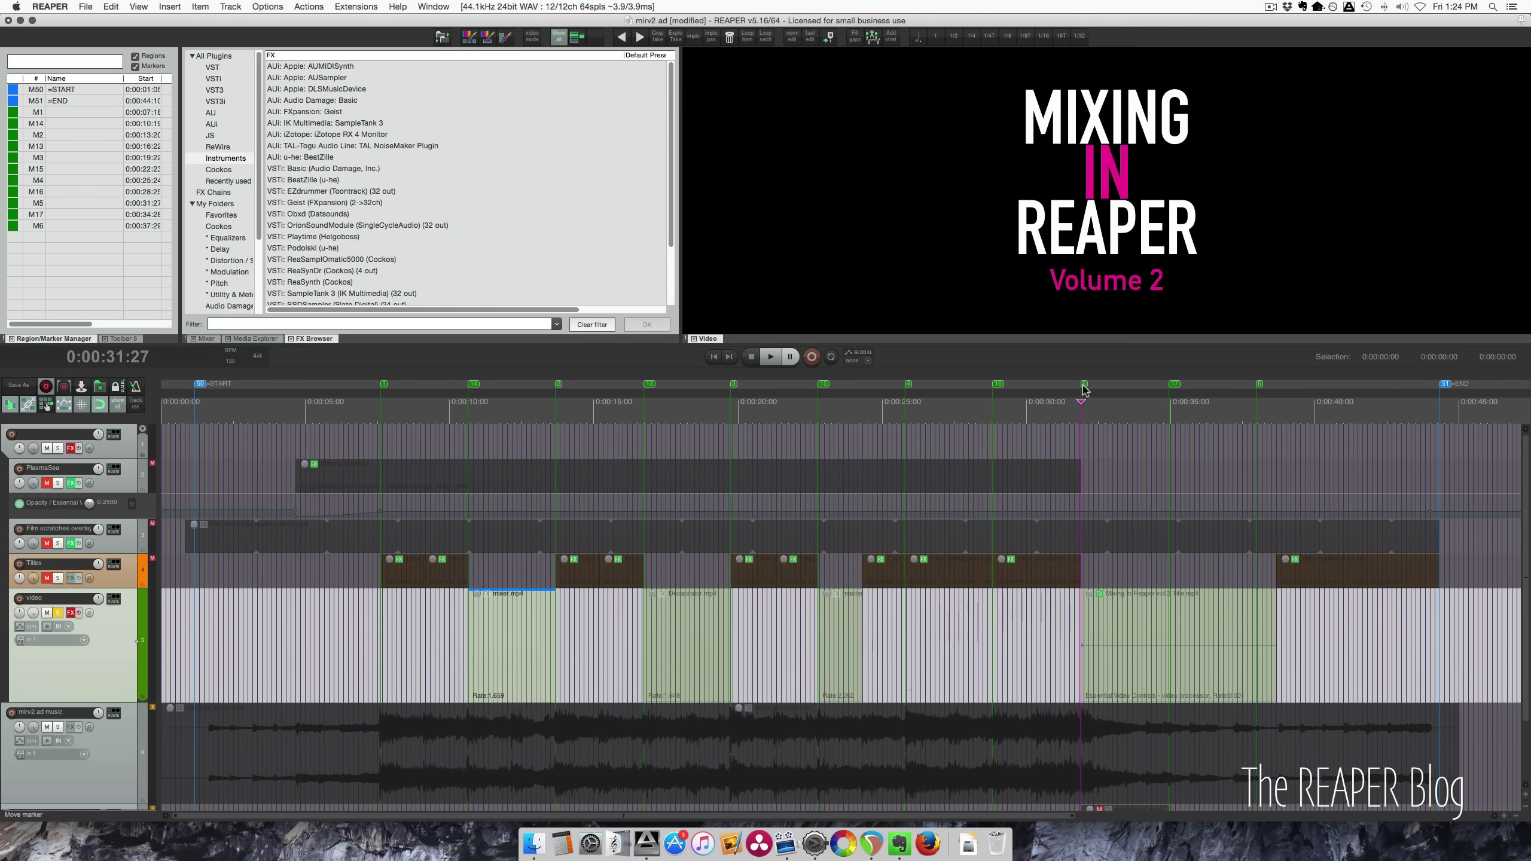
pyautogui.moveTo(1070, 378); pyautogui.dragTo(824, 379)
pyautogui.click(863, 598)
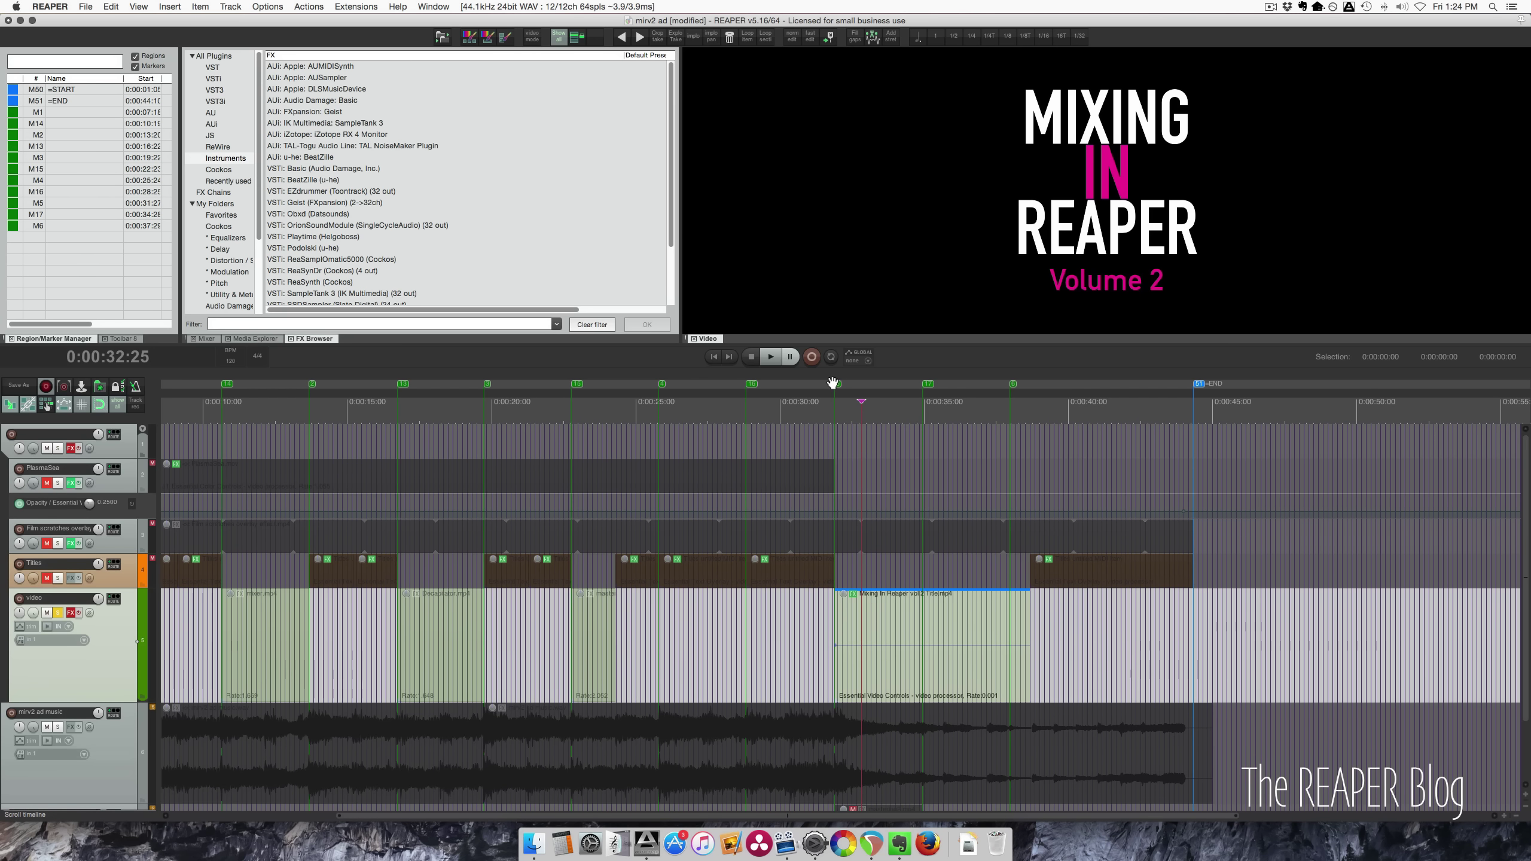
pyautogui.click(884, 616)
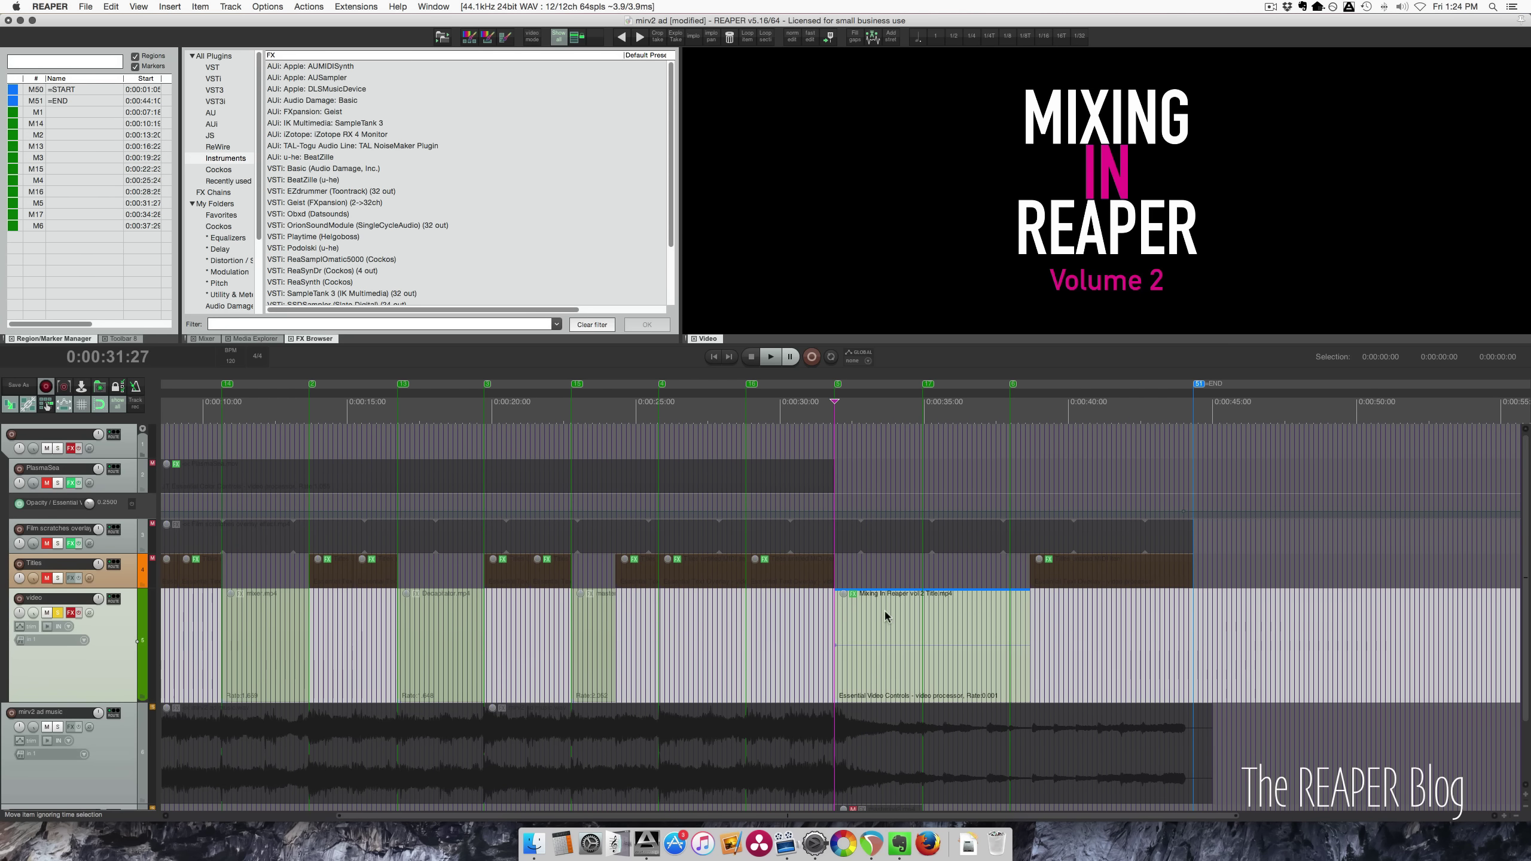
# Step: Open the properties of the Mixing in Reaper title clip, examine its playback rate and close them without changes
pyautogui.click(602, 633)
pyautogui.scroll(-4, 627, 634)
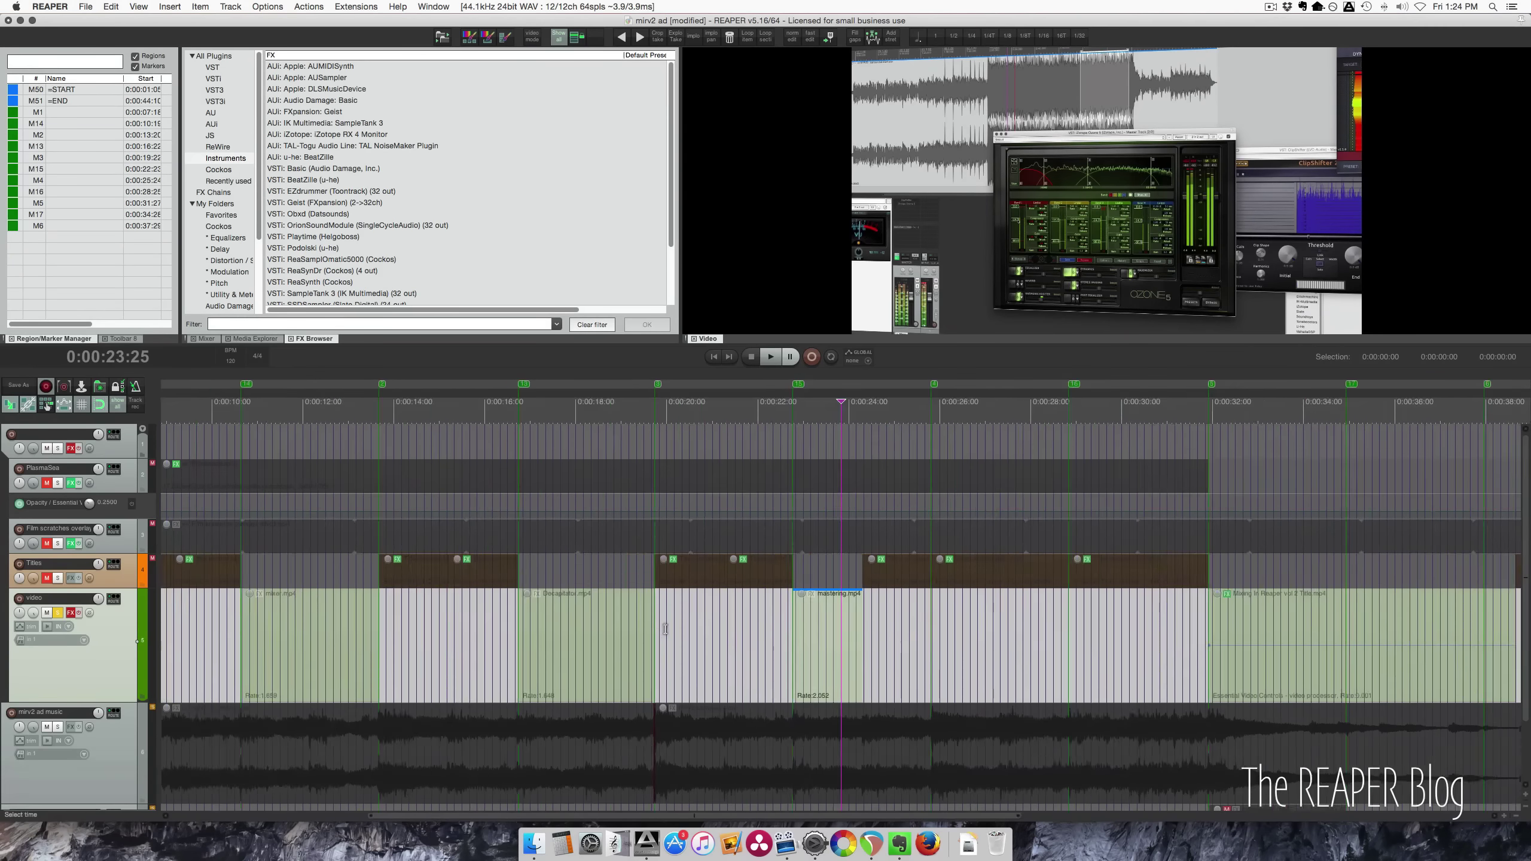
pyautogui.click(1115, 601)
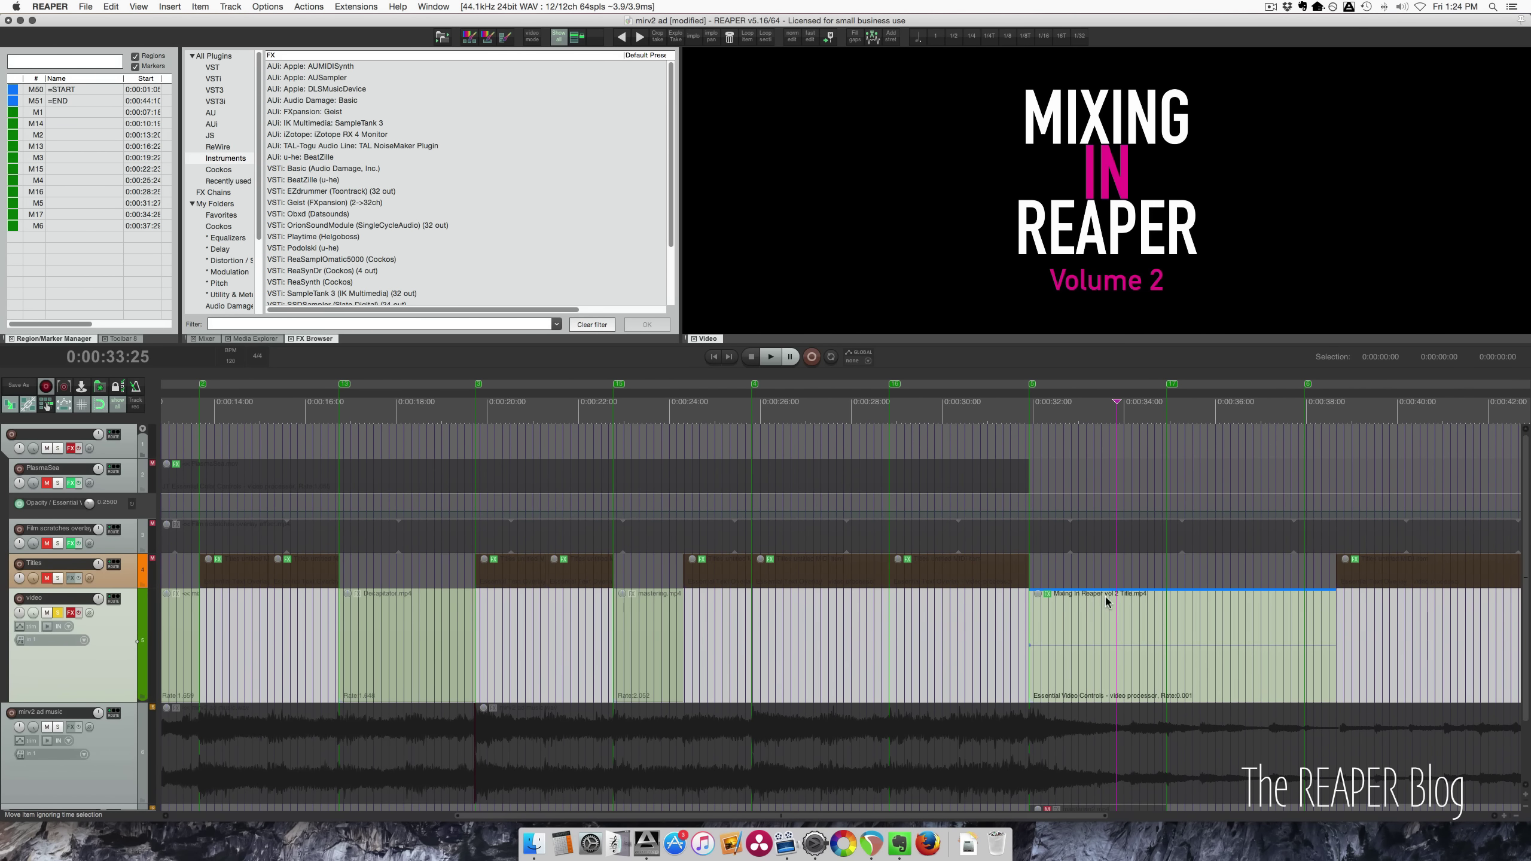
pyautogui.hscroll(4, 1107, 601)
pyautogui.click(901, 616)
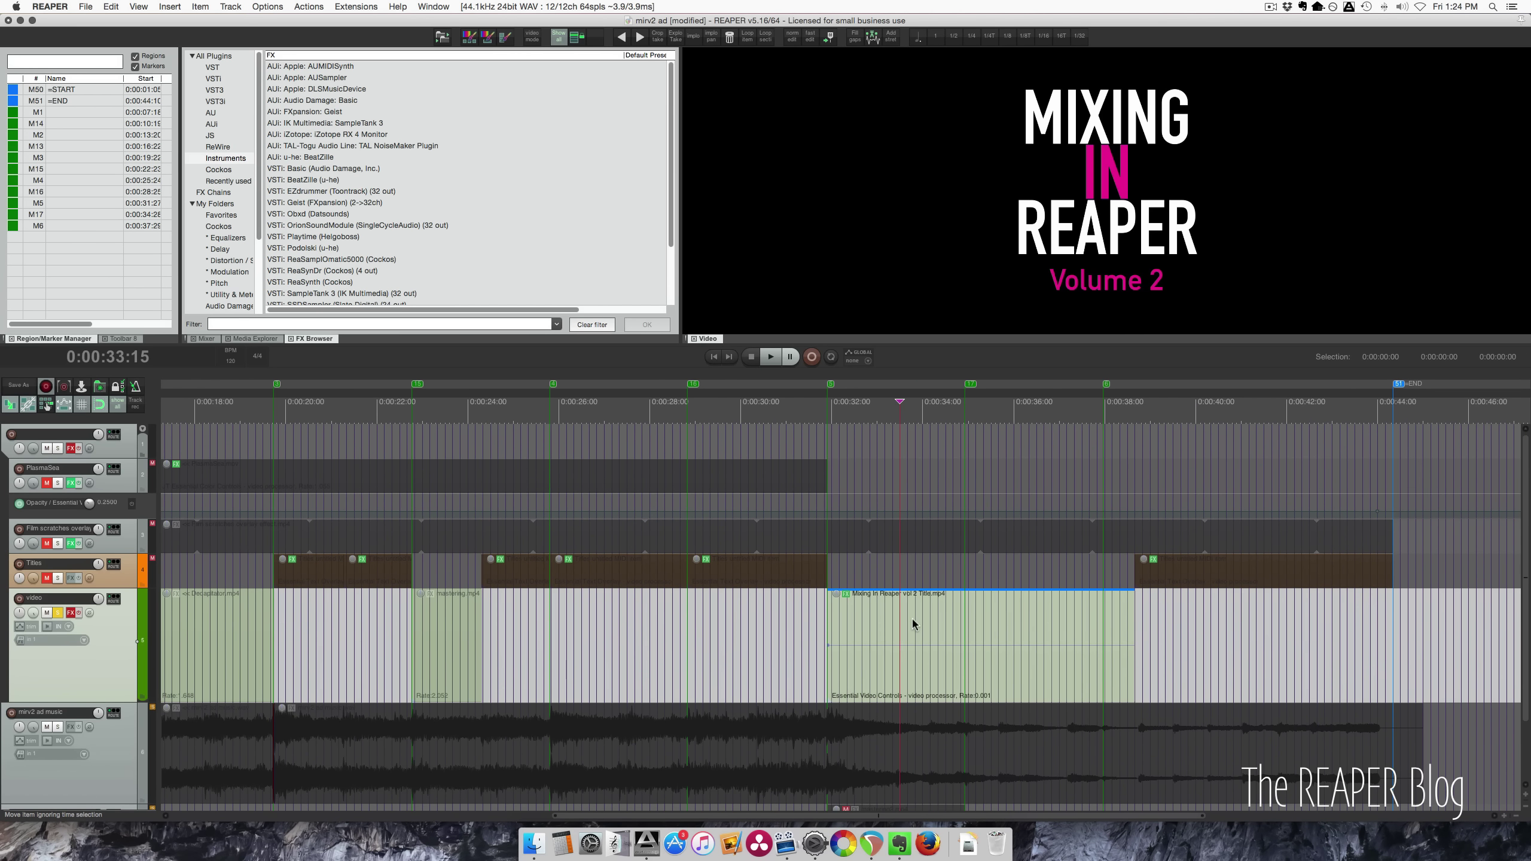
pyautogui.doubleClick(875, 616)
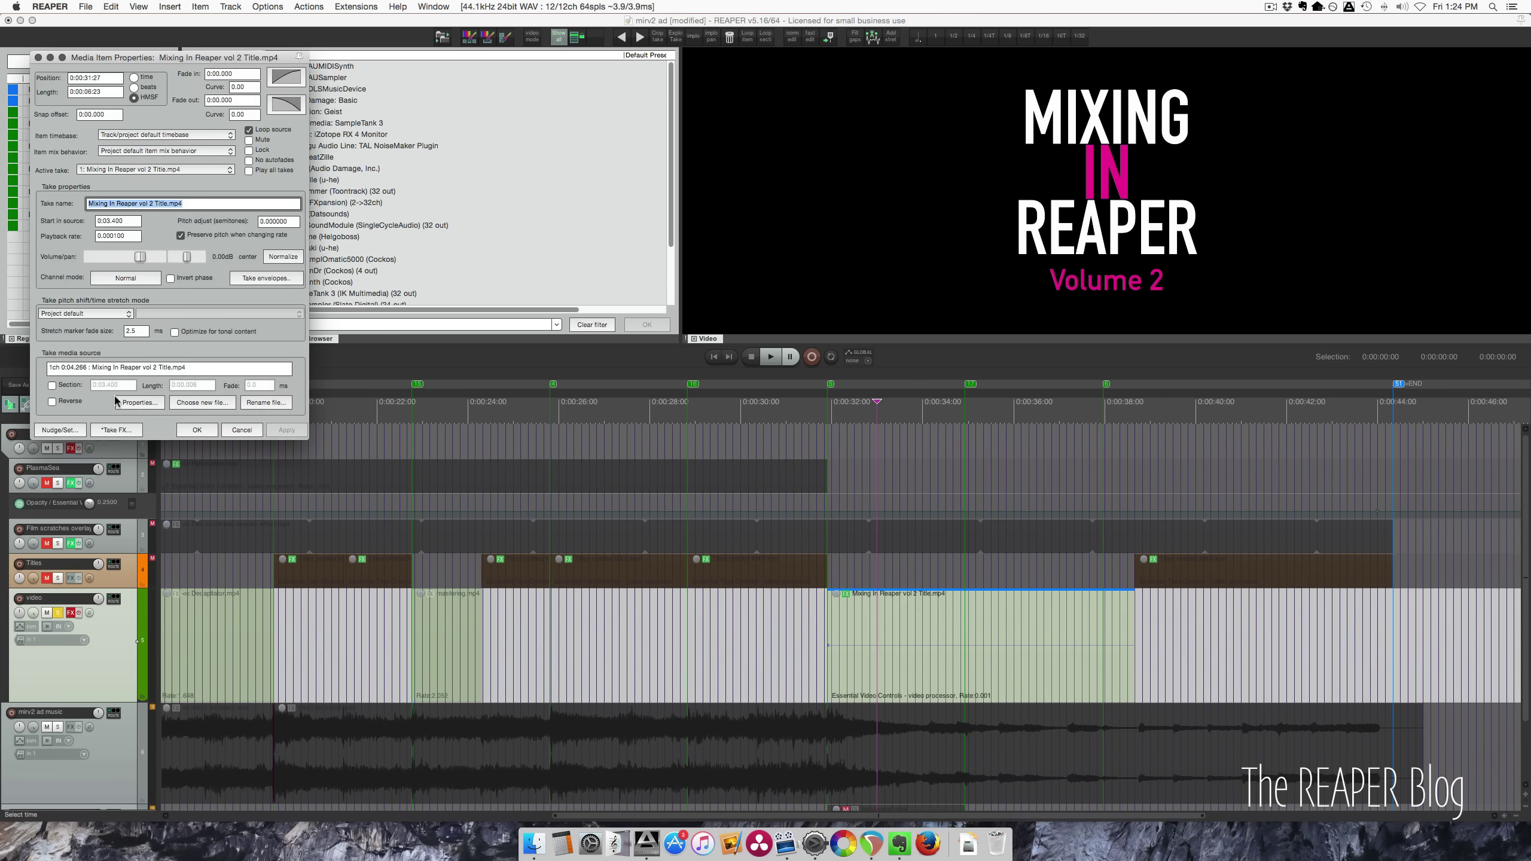
pyautogui.doubleClick(128, 239)
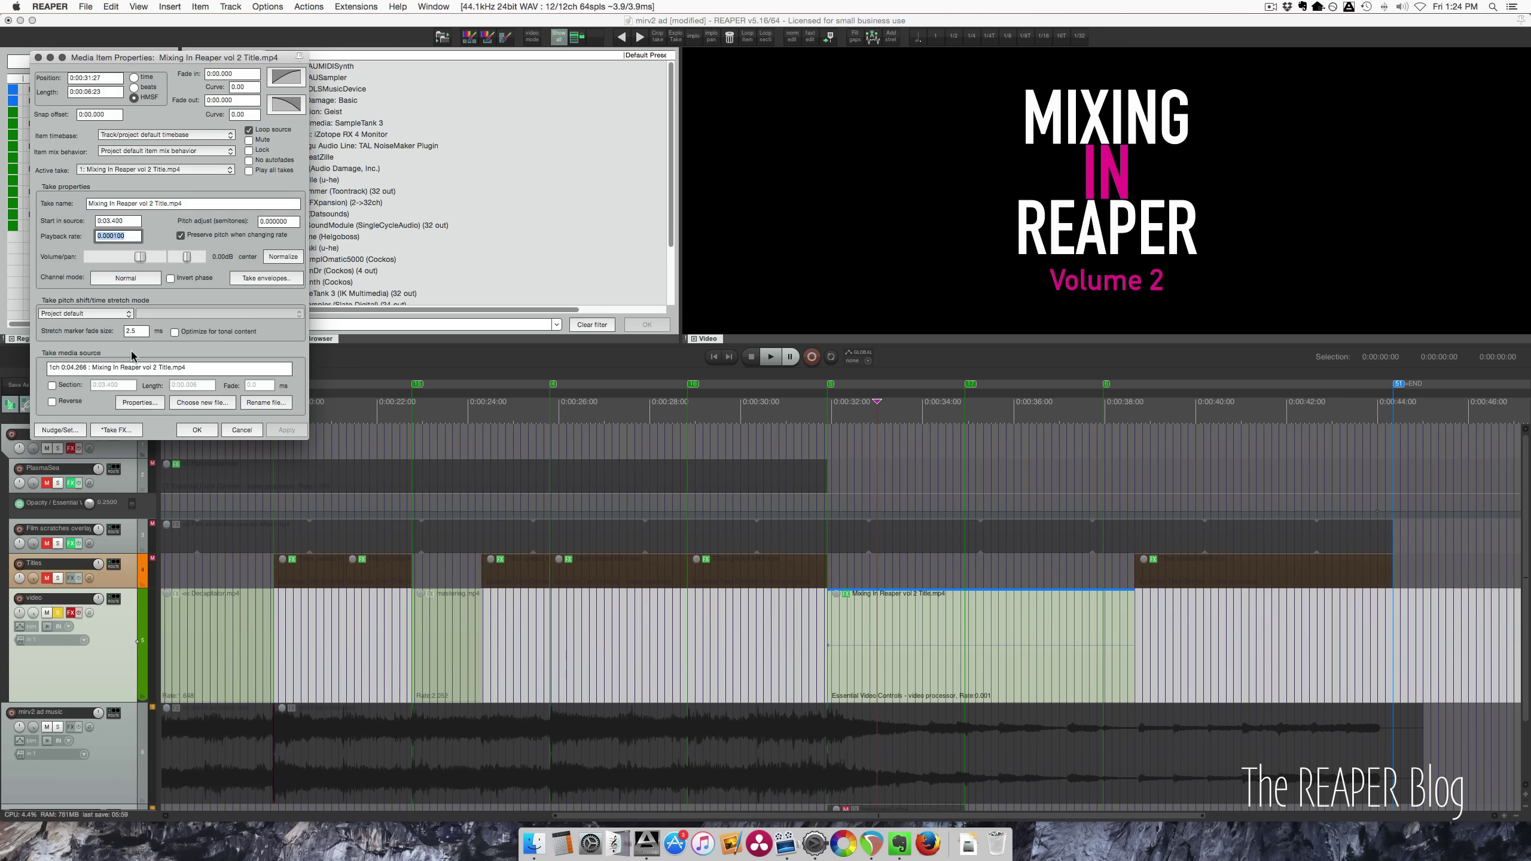
pyautogui.click(242, 430)
# Step: Unsolo the video track, select its mixer.mp4 clip and play part of it
pyautogui.click(819, 627)
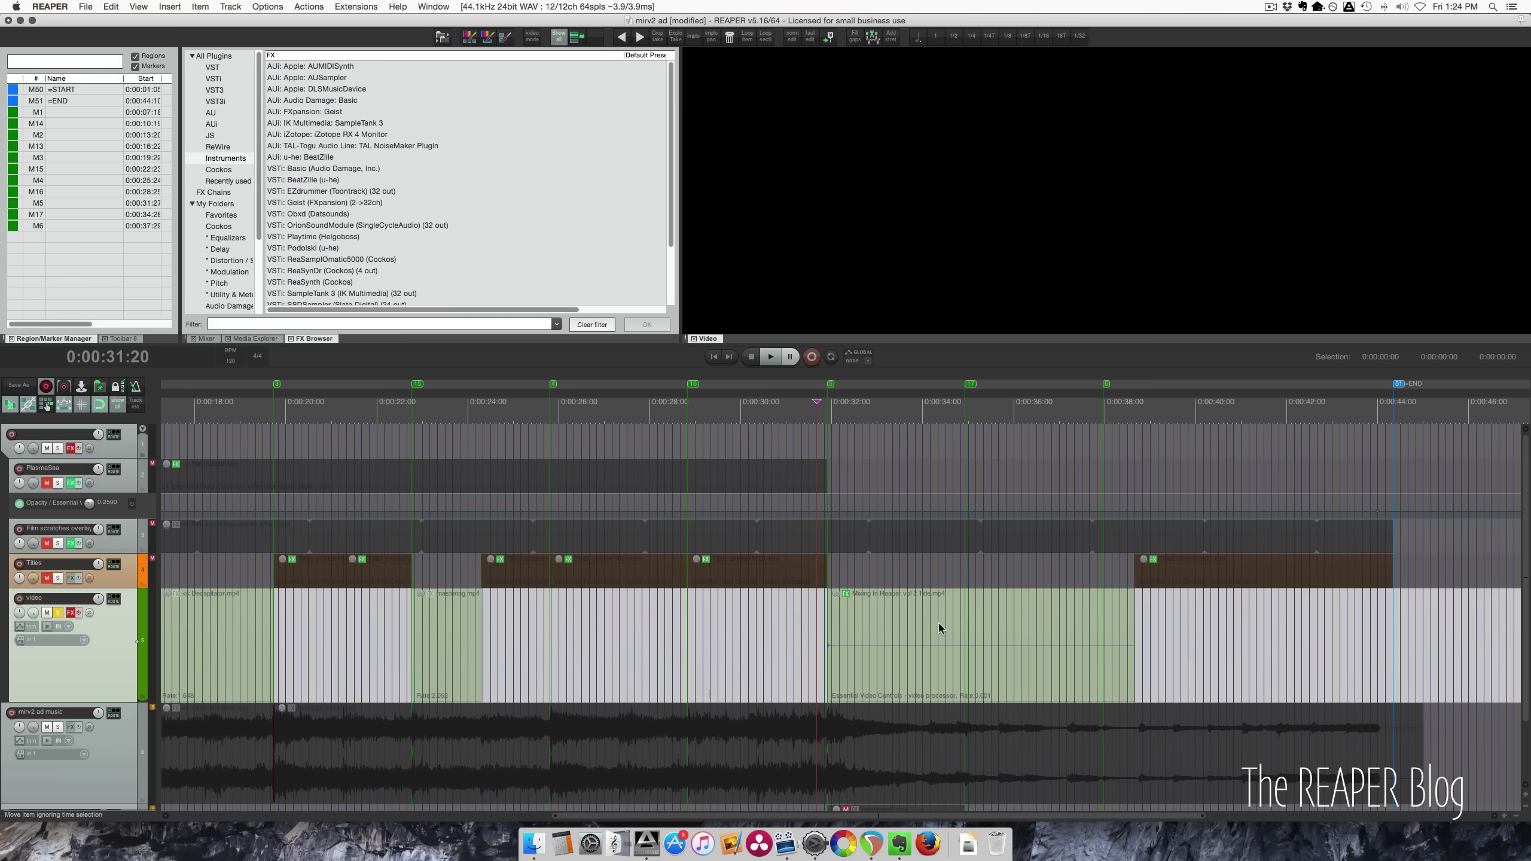
pyautogui.click(892, 616)
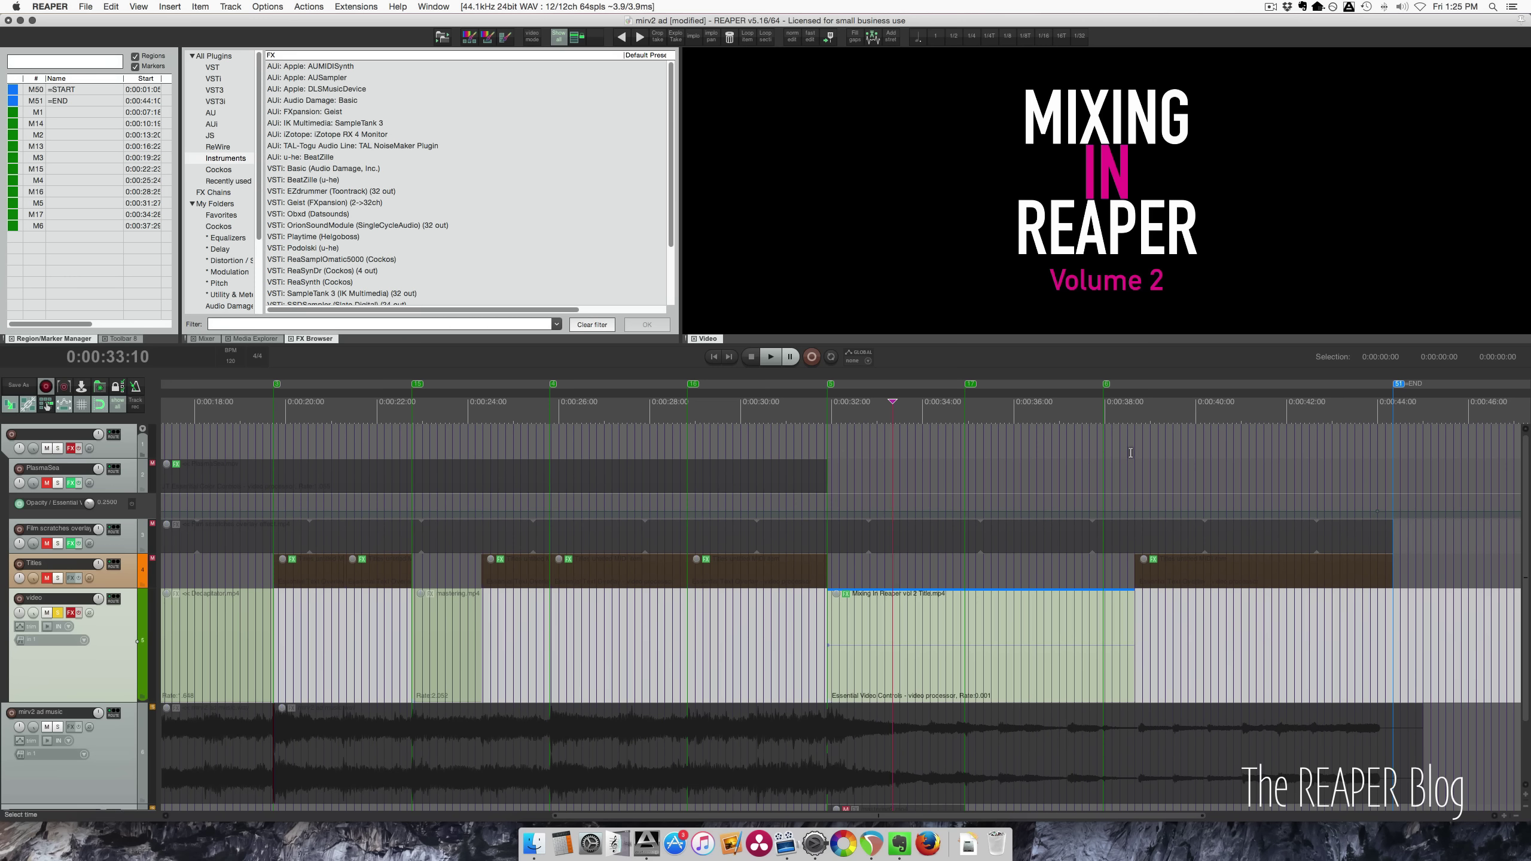
pyautogui.click(620, 667)
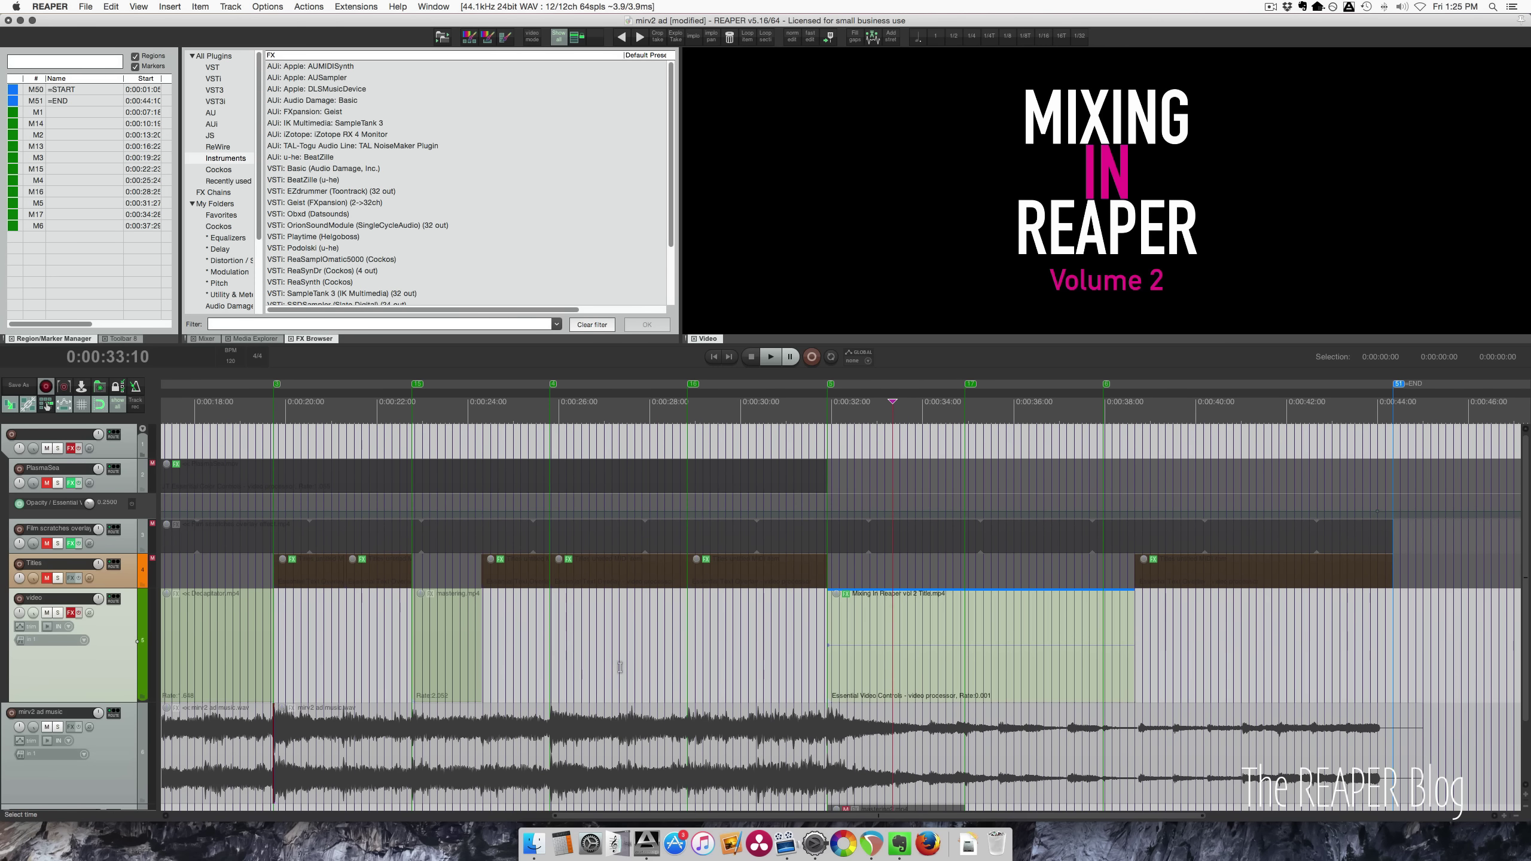
pyautogui.click(657, 659)
pyautogui.hscroll(-10, 657, 658)
pyautogui.click(721, 658)
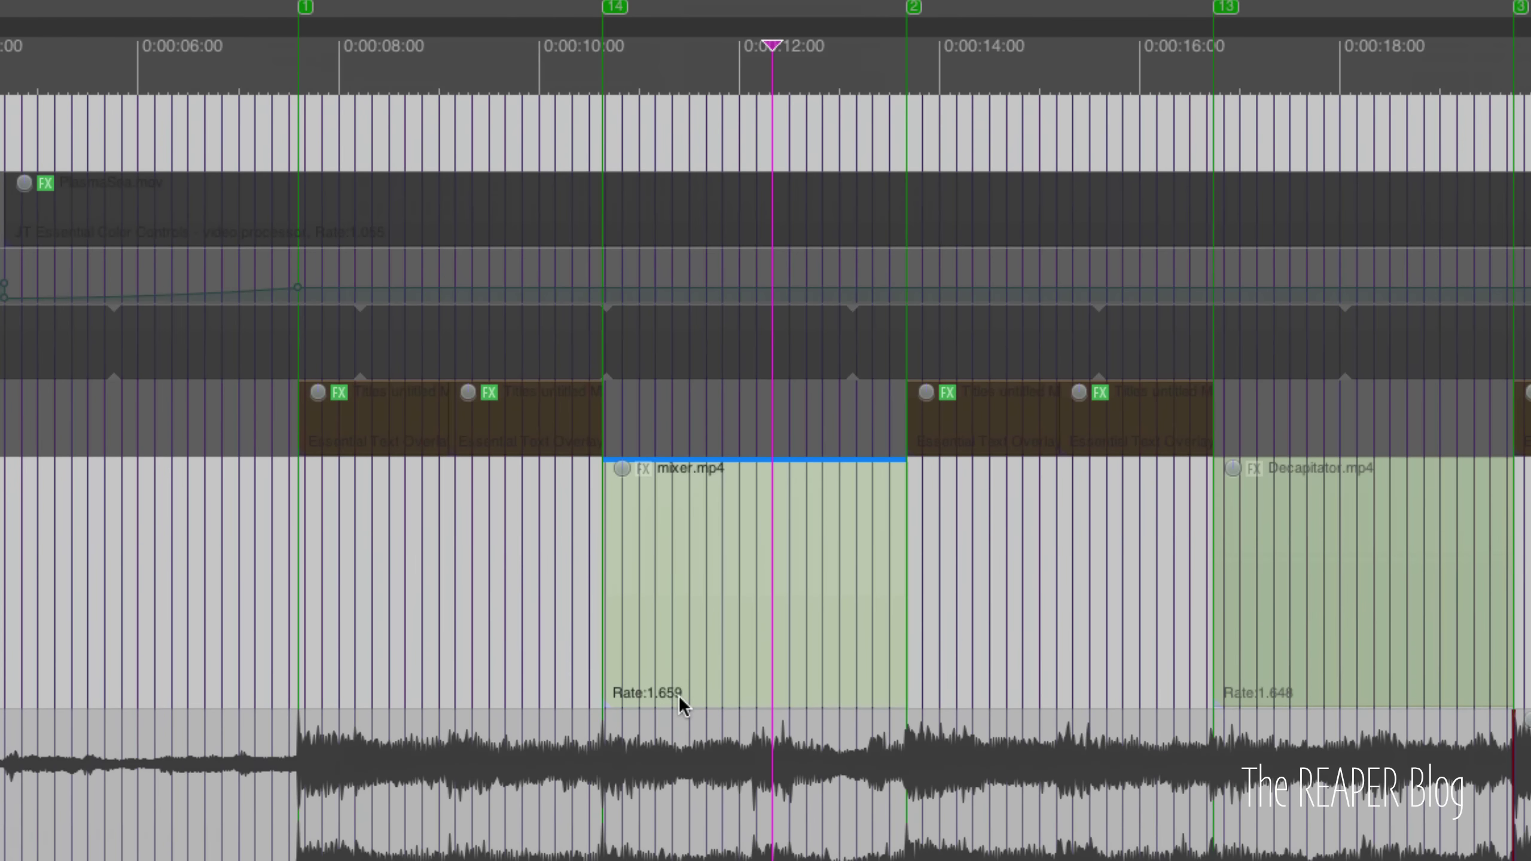
pyautogui.press('space')
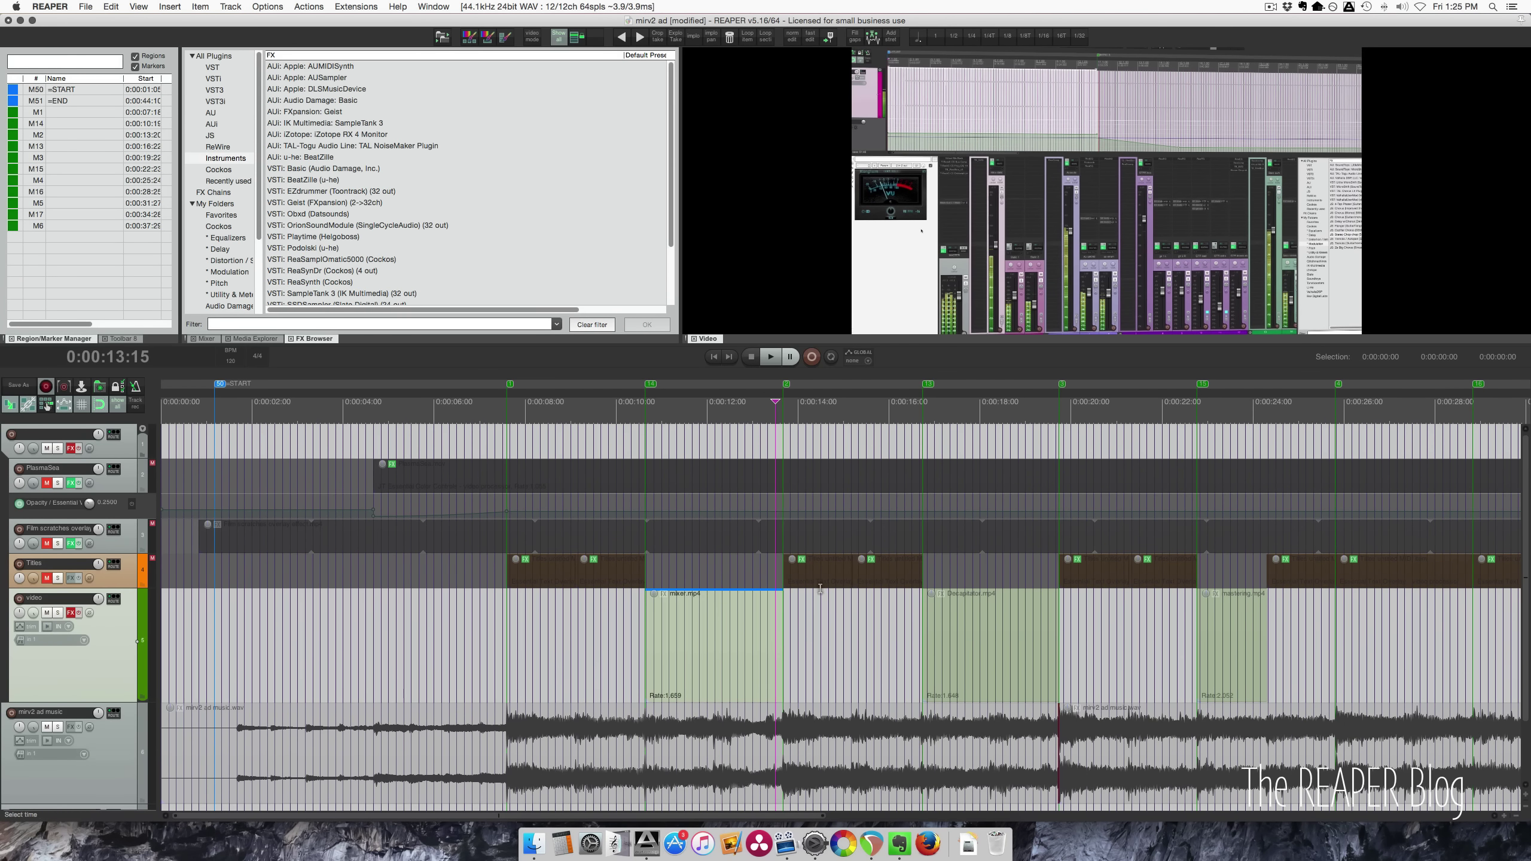
# Step: Compare the start of the mixer.mp4 clip at 0:00:10:19 with the music waveform on the track beneath it
pyautogui.click(465, 662)
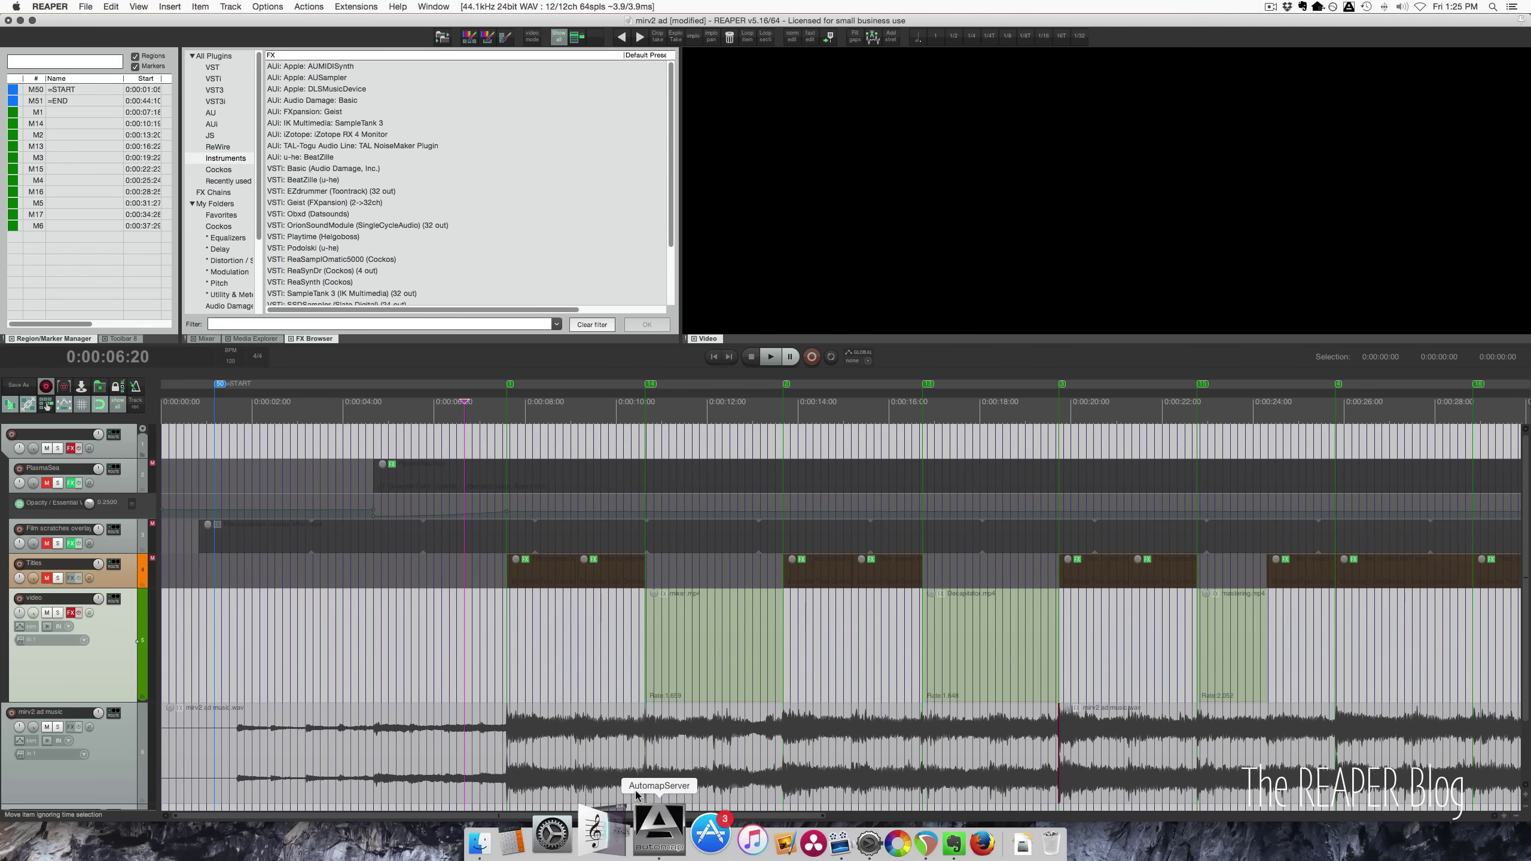
pyautogui.click(641, 758)
pyautogui.scroll(5, 649, 757)
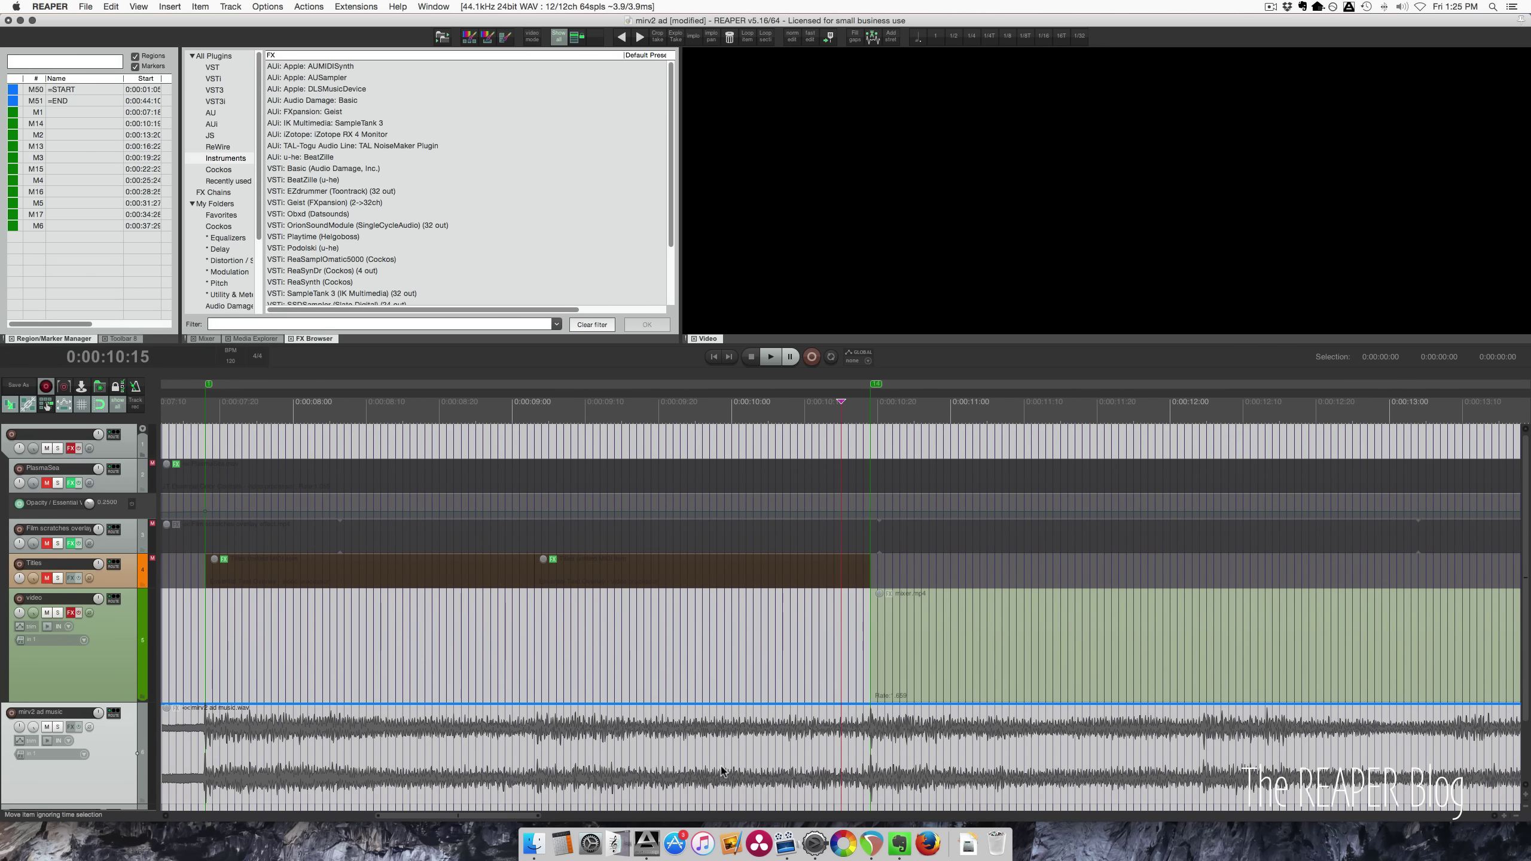
pyautogui.click(871, 673)
pyautogui.scroll(-5, 866, 678)
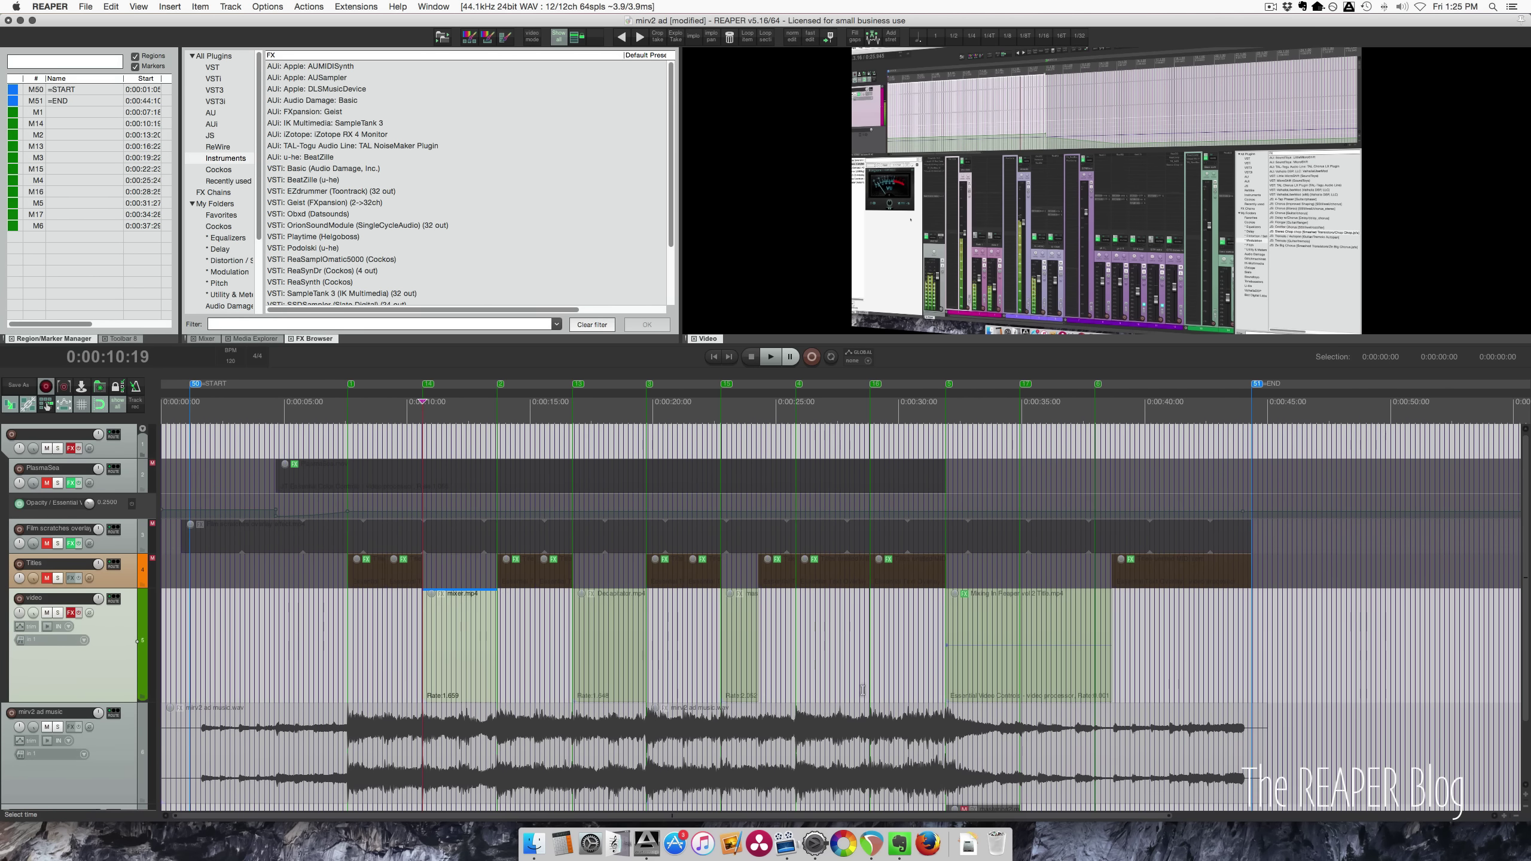
pyautogui.click(378, 678)
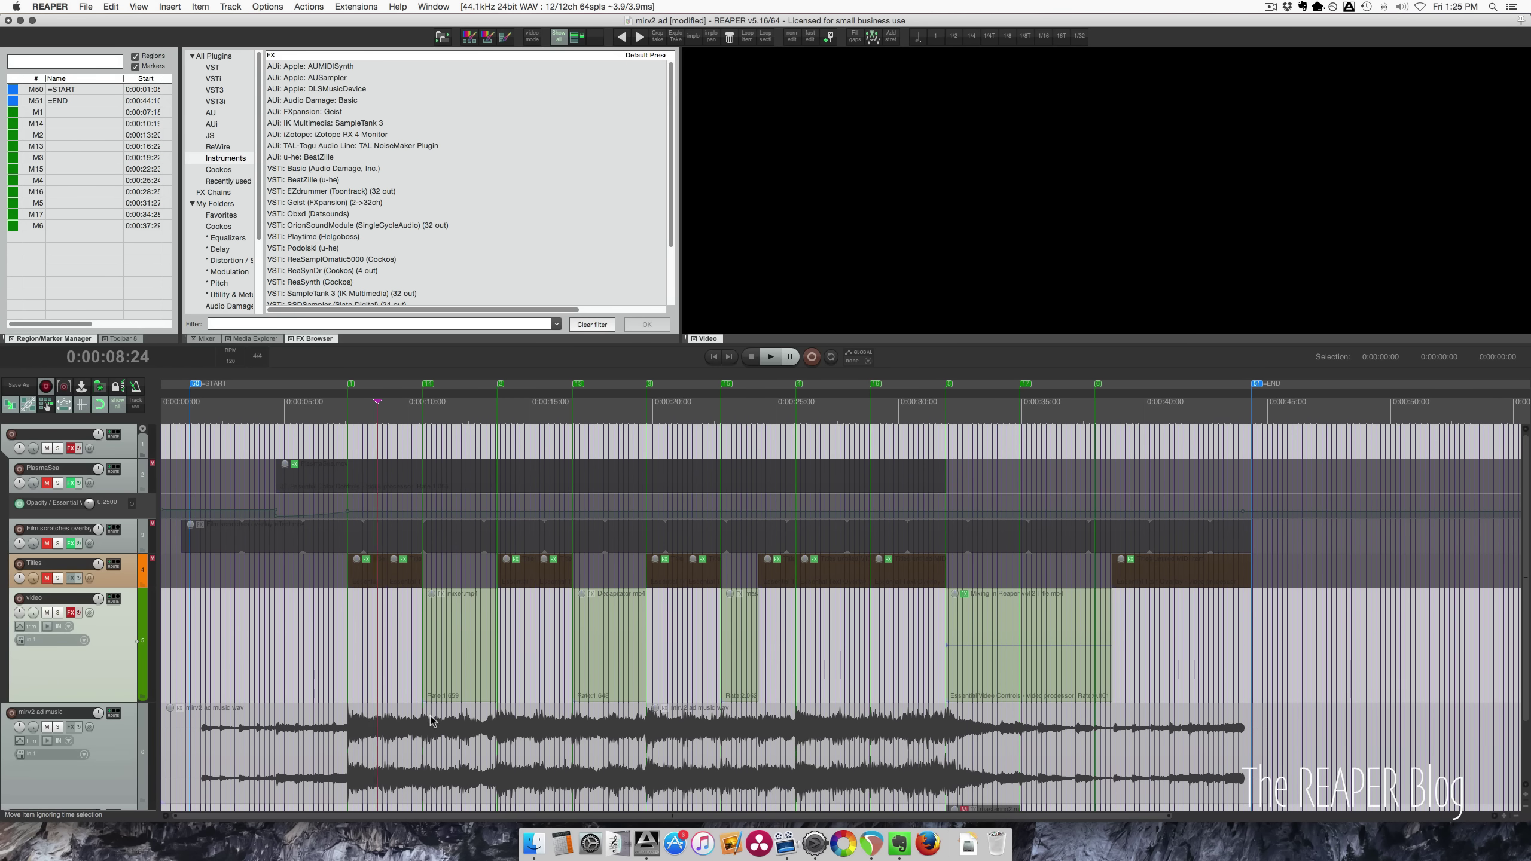
pyautogui.click(417, 758)
pyautogui.scroll(3, 522, 769)
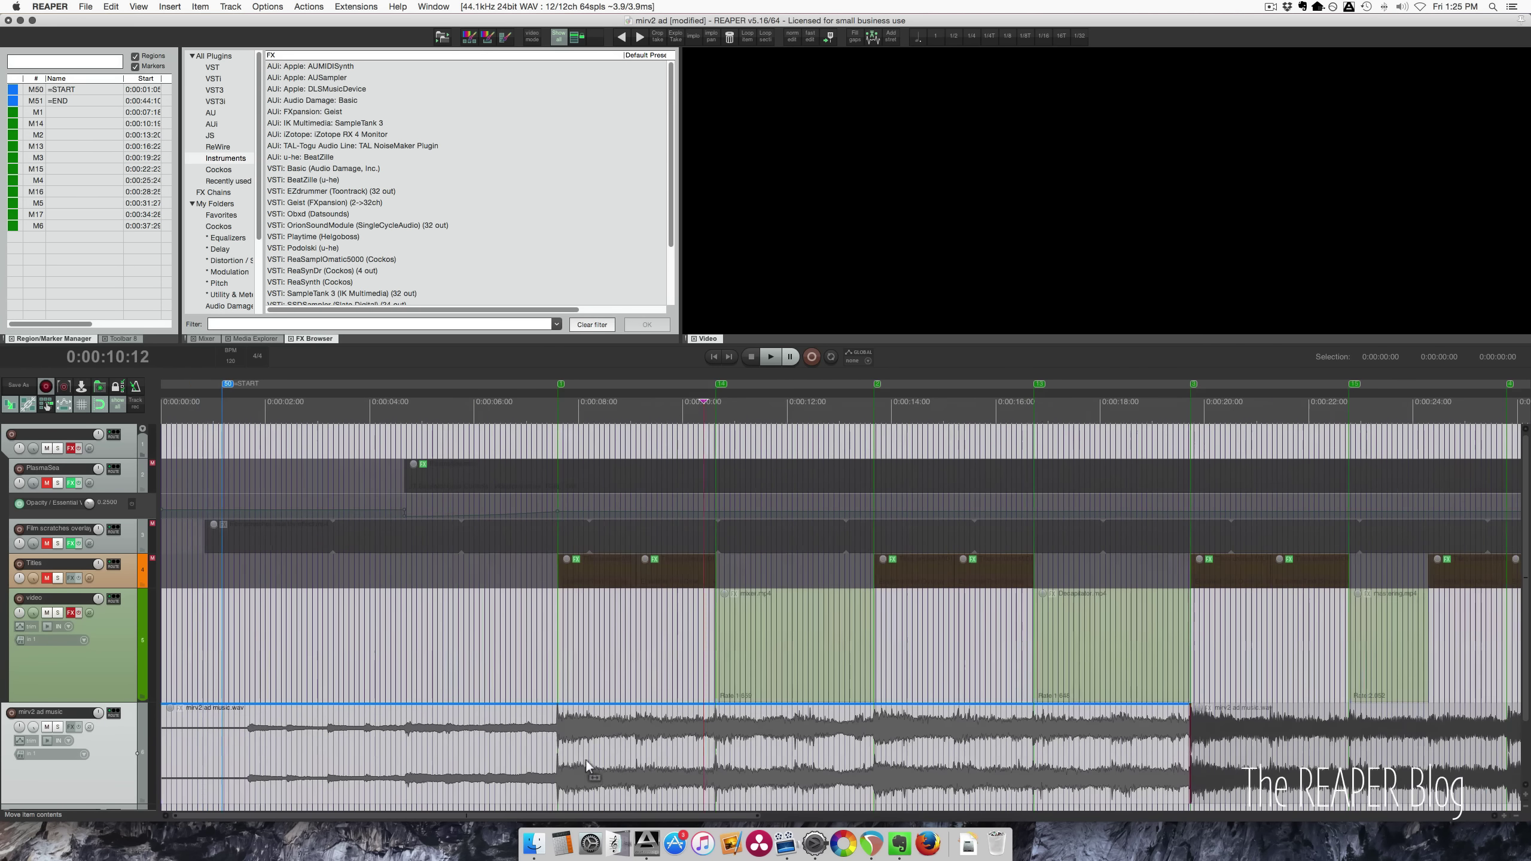
pyautogui.click(716, 749)
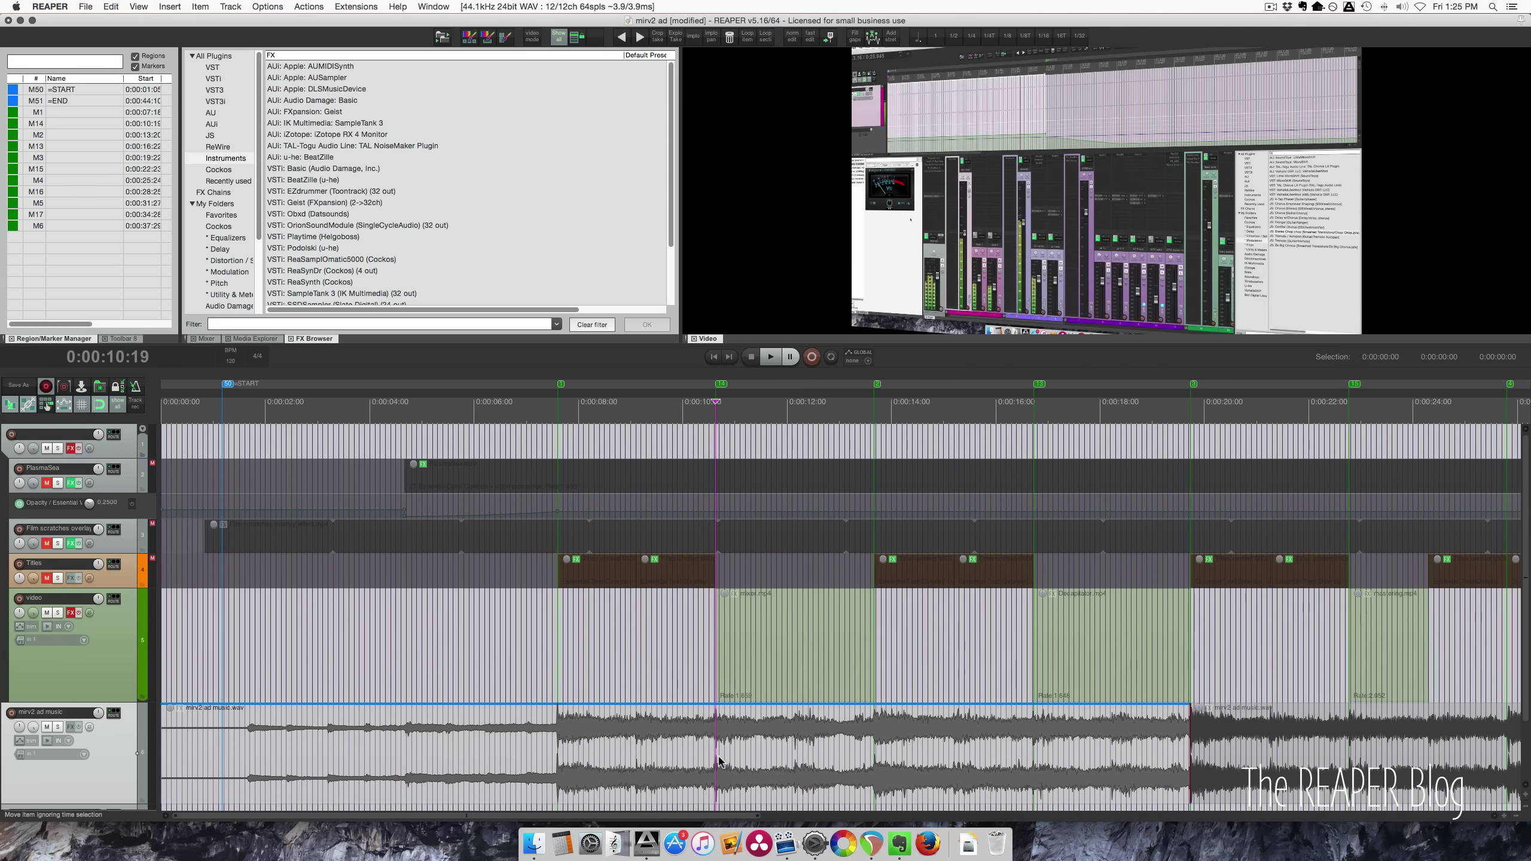
# Step: Select the time range from 0:00:13:20 to 0:00:16:21 along the music and clear the selection
pyautogui.click(876, 742)
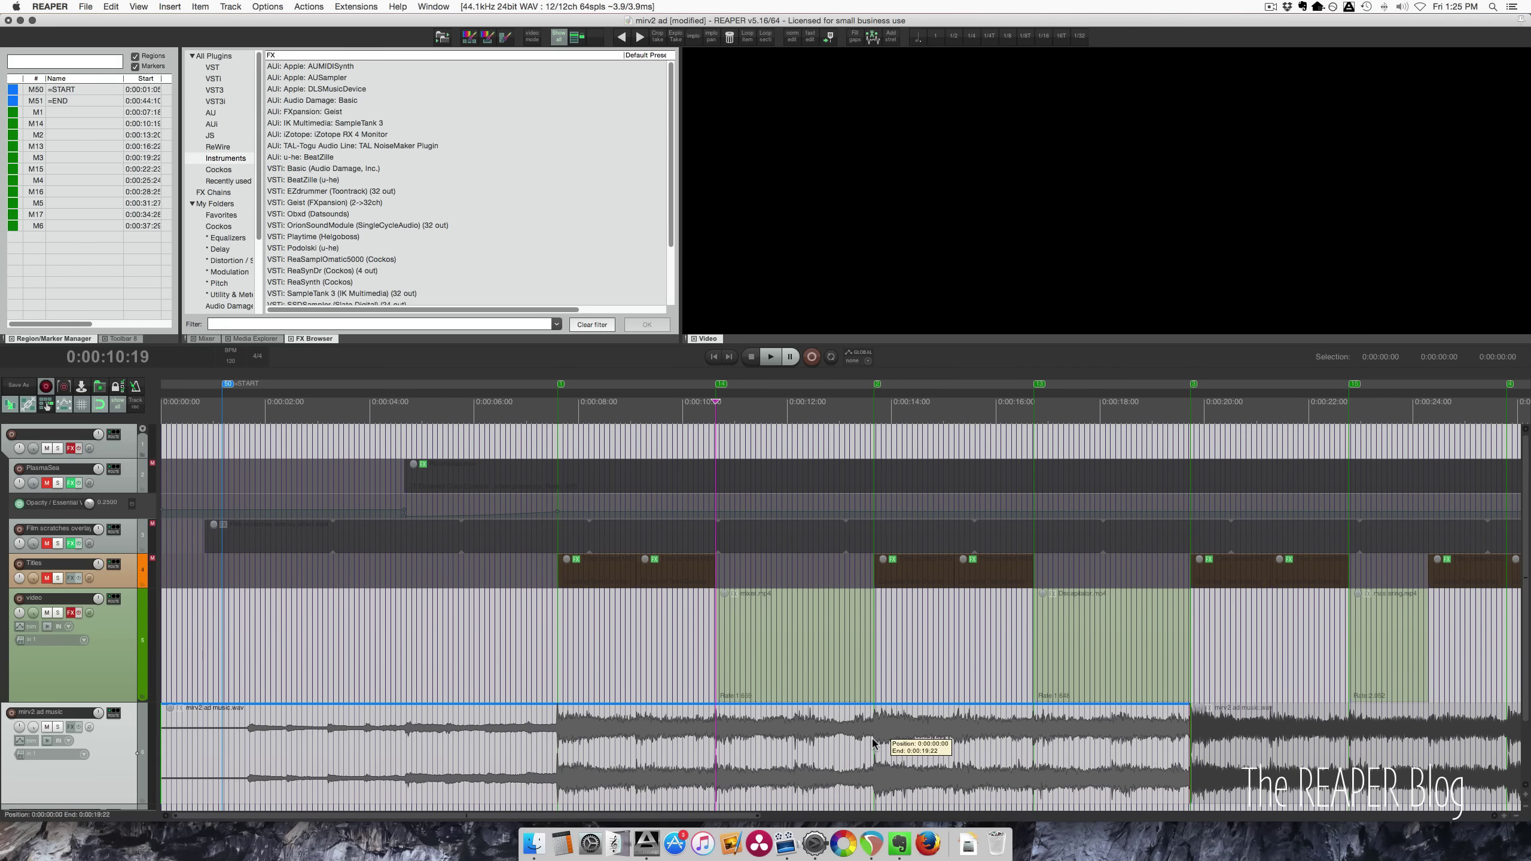
pyautogui.hscroll(4, 877, 745)
pyautogui.moveTo(848, 741); pyautogui.dragTo(682, 767)
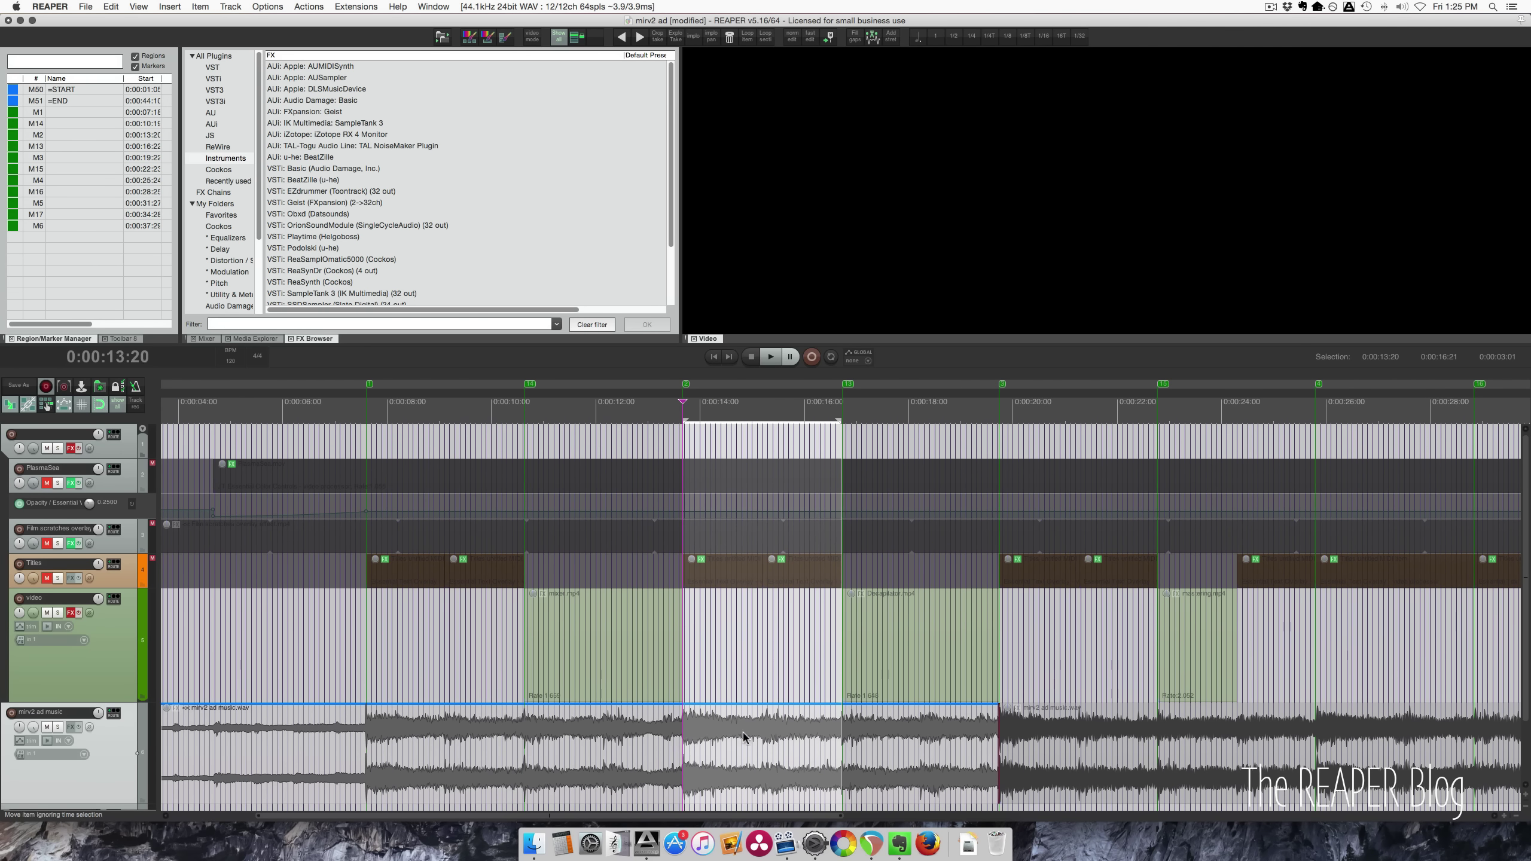
pyautogui.press('Escape')
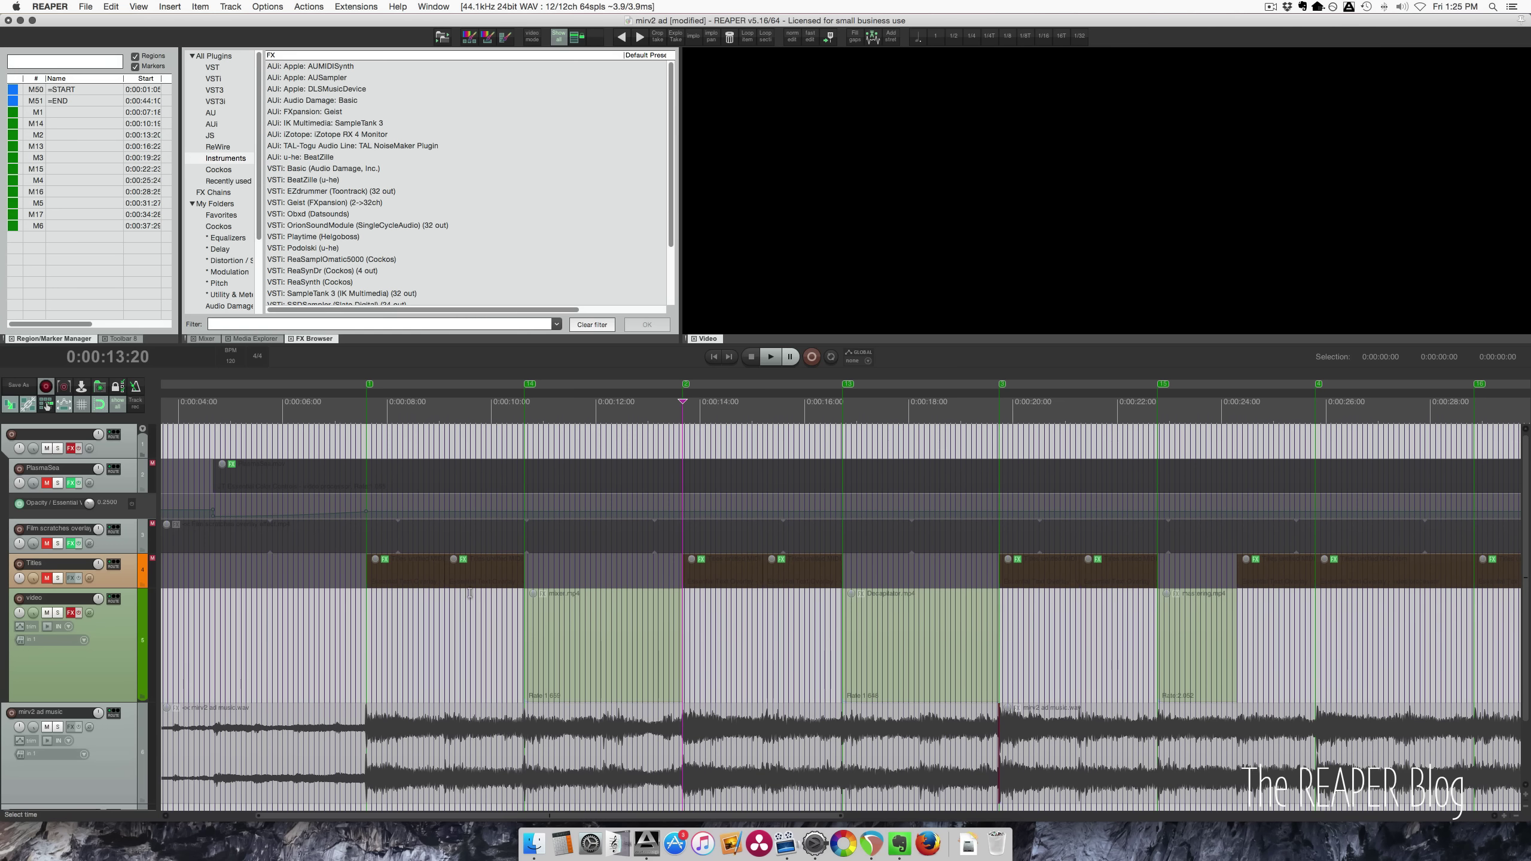
# Step: Enable the video track's effects and open its JT: Essential Video Controls with the edit cursor in the mixer.mp4 clip at 0:00:12:09
pyautogui.click(355, 620)
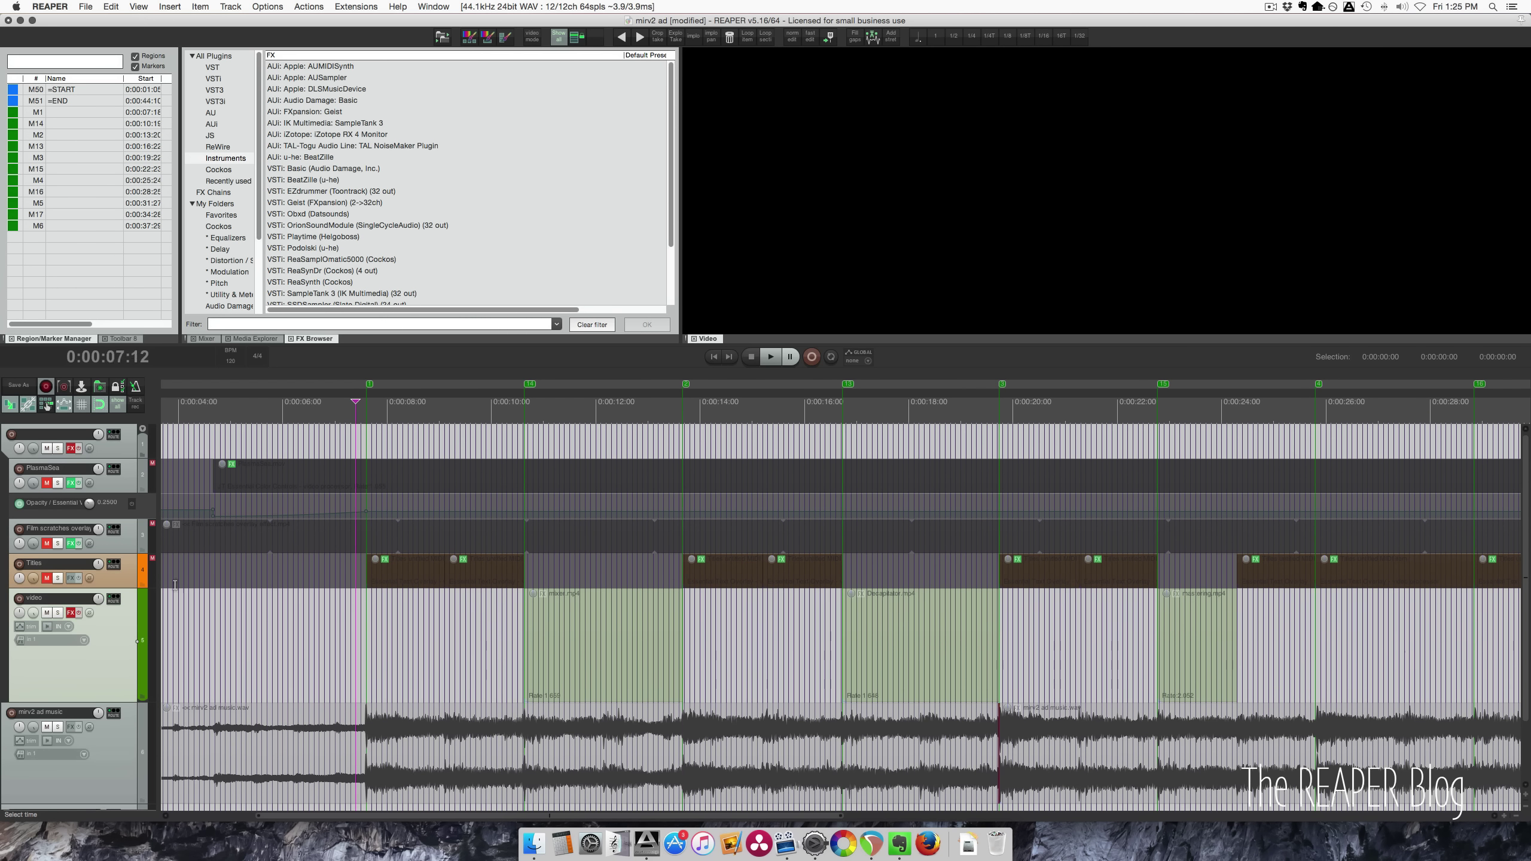
pyautogui.click(78, 613)
pyautogui.click(71, 614)
pyautogui.click(610, 646)
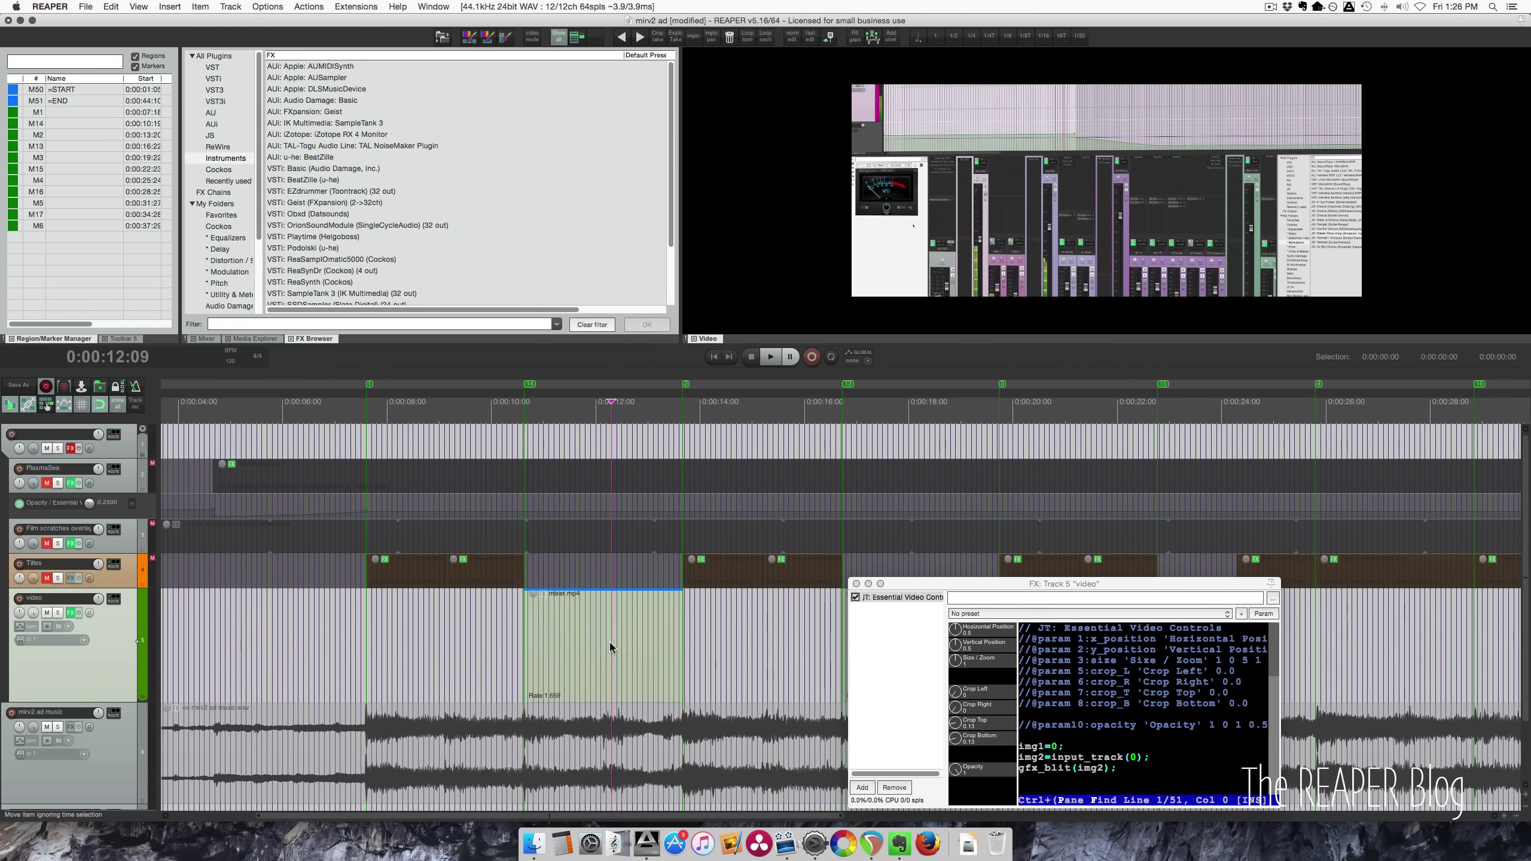
pyautogui.moveTo(1037, 584); pyautogui.dragTo(920, 518)
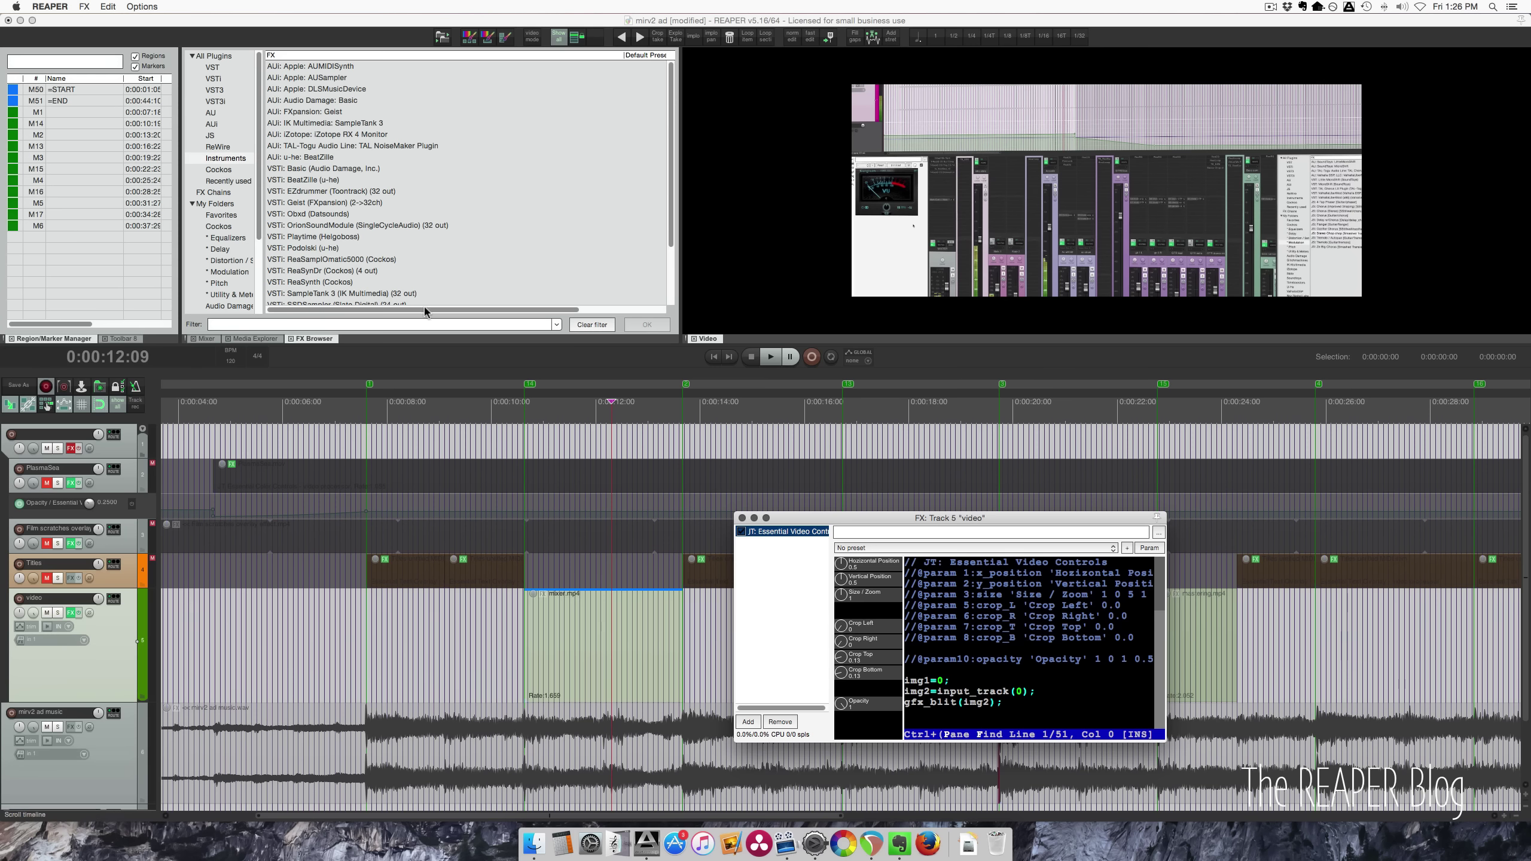
# Step: Close the video track's FX window and view the Decapitator.mp4 clip at 0:00:17:18
pyautogui.click(604, 410)
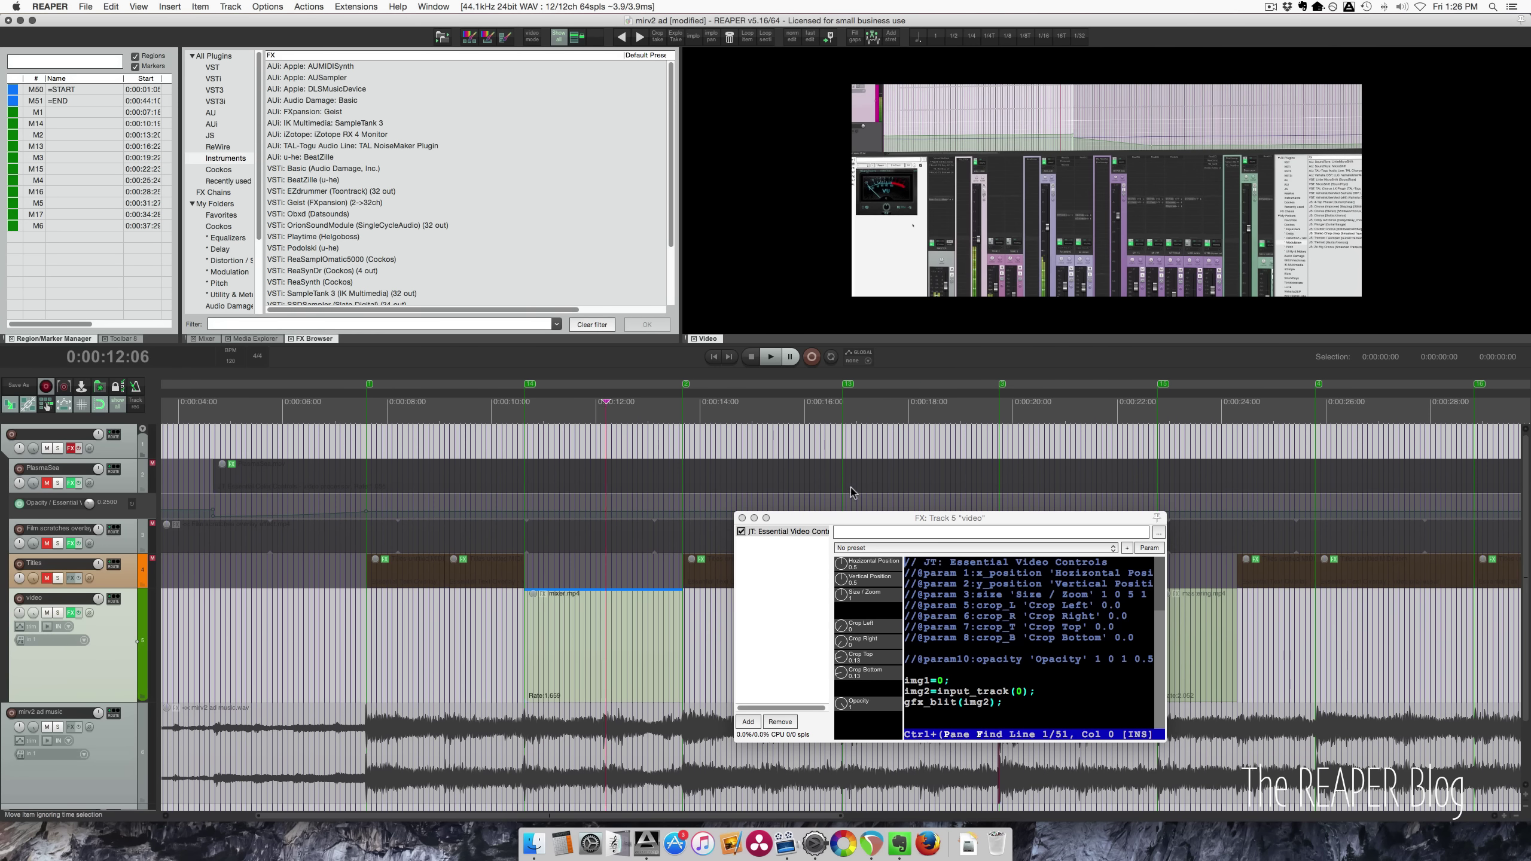
pyautogui.moveTo(798, 517); pyautogui.dragTo(513, 298)
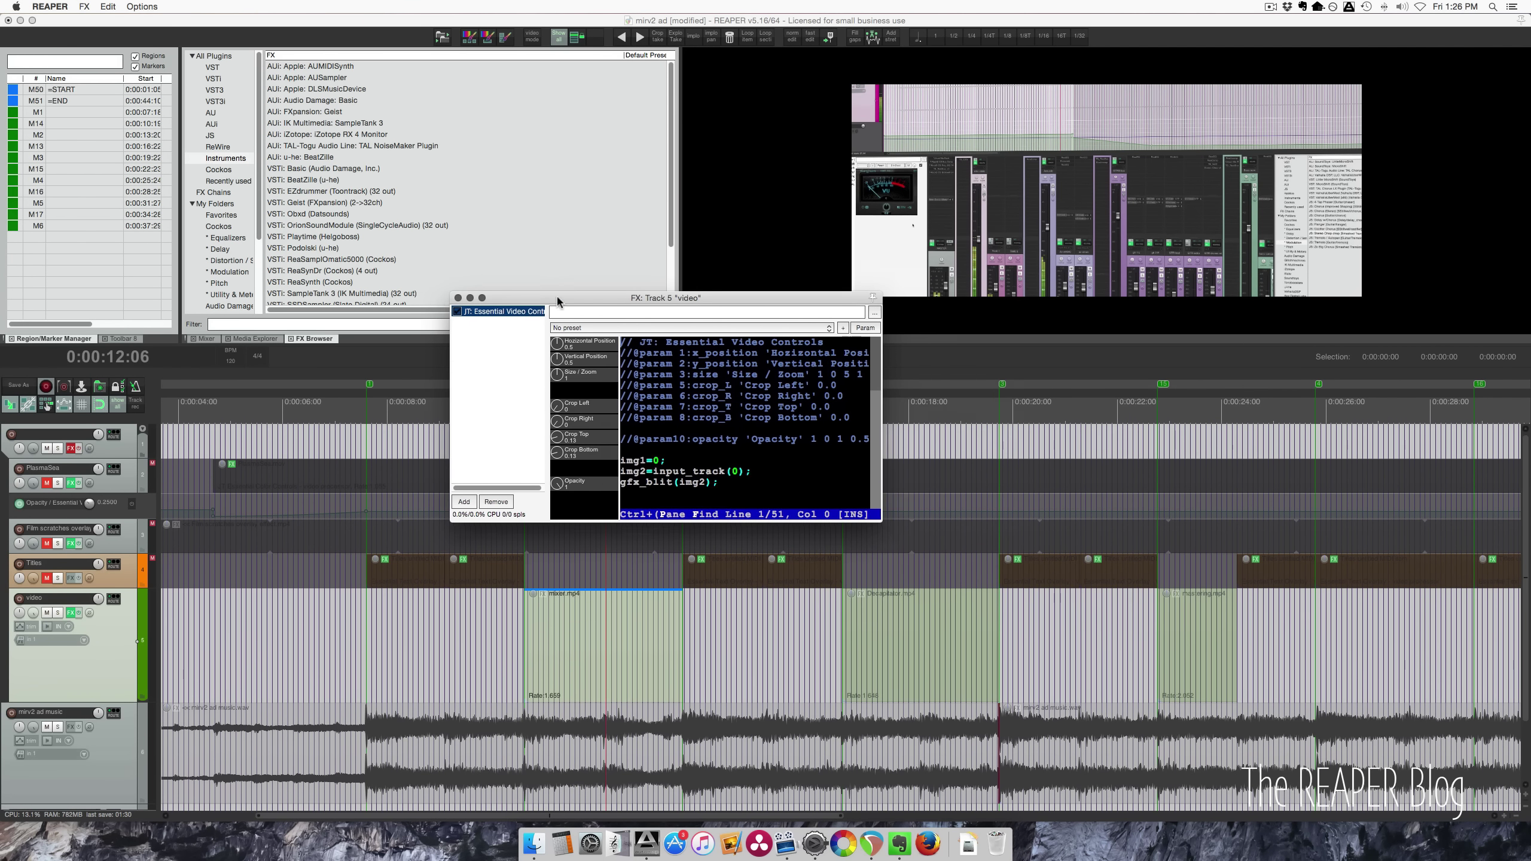
pyautogui.click(454, 298)
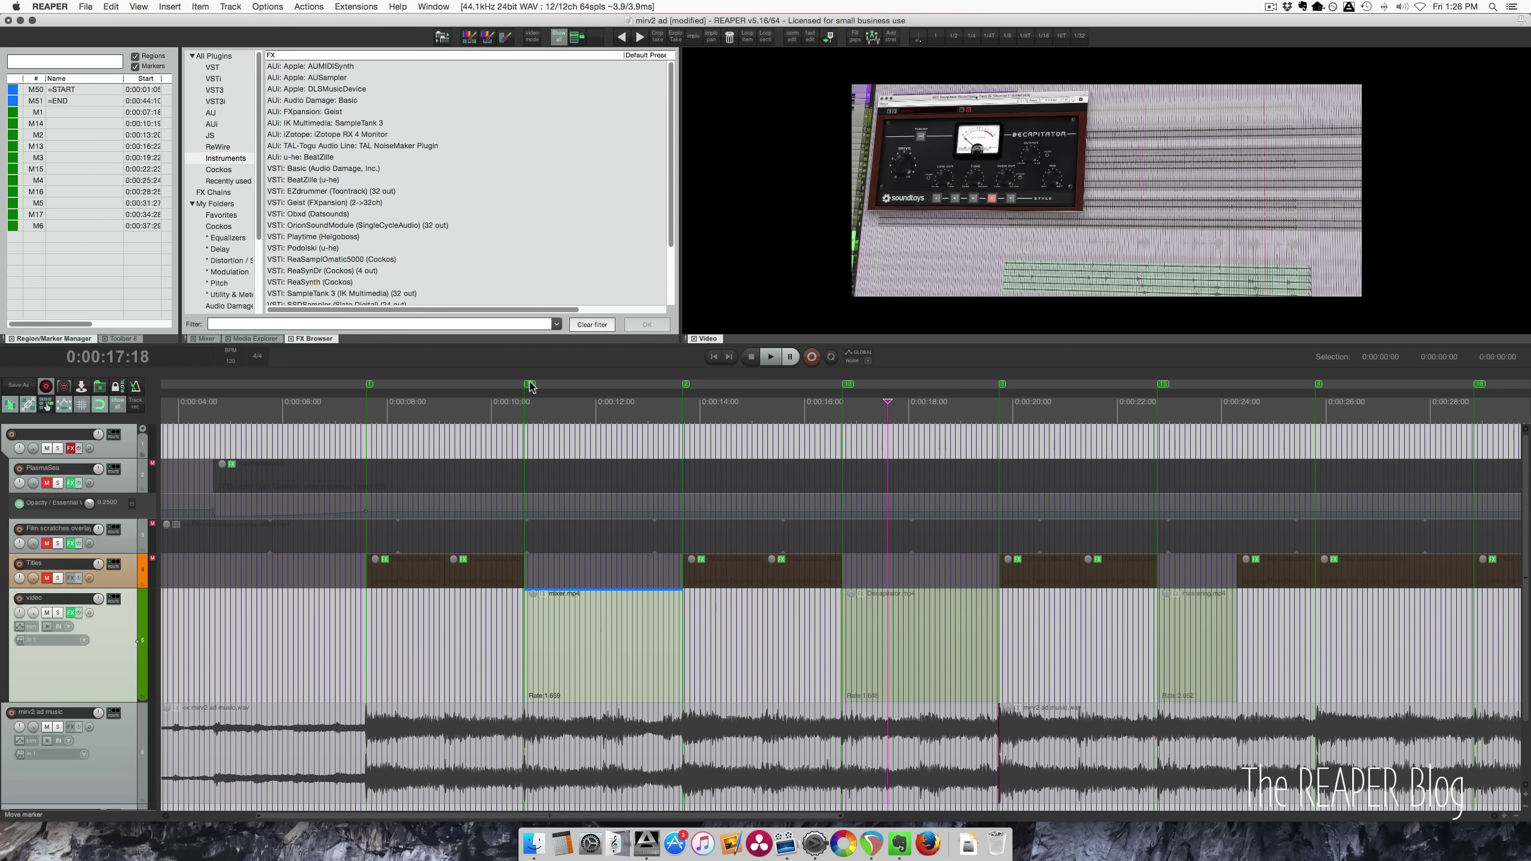
# Step: Toggle the video track's effects bypass to compare the mixer.mp4 clip at 0:00:11:24 with and without effects, leaving them enabled
pyautogui.click(596, 417)
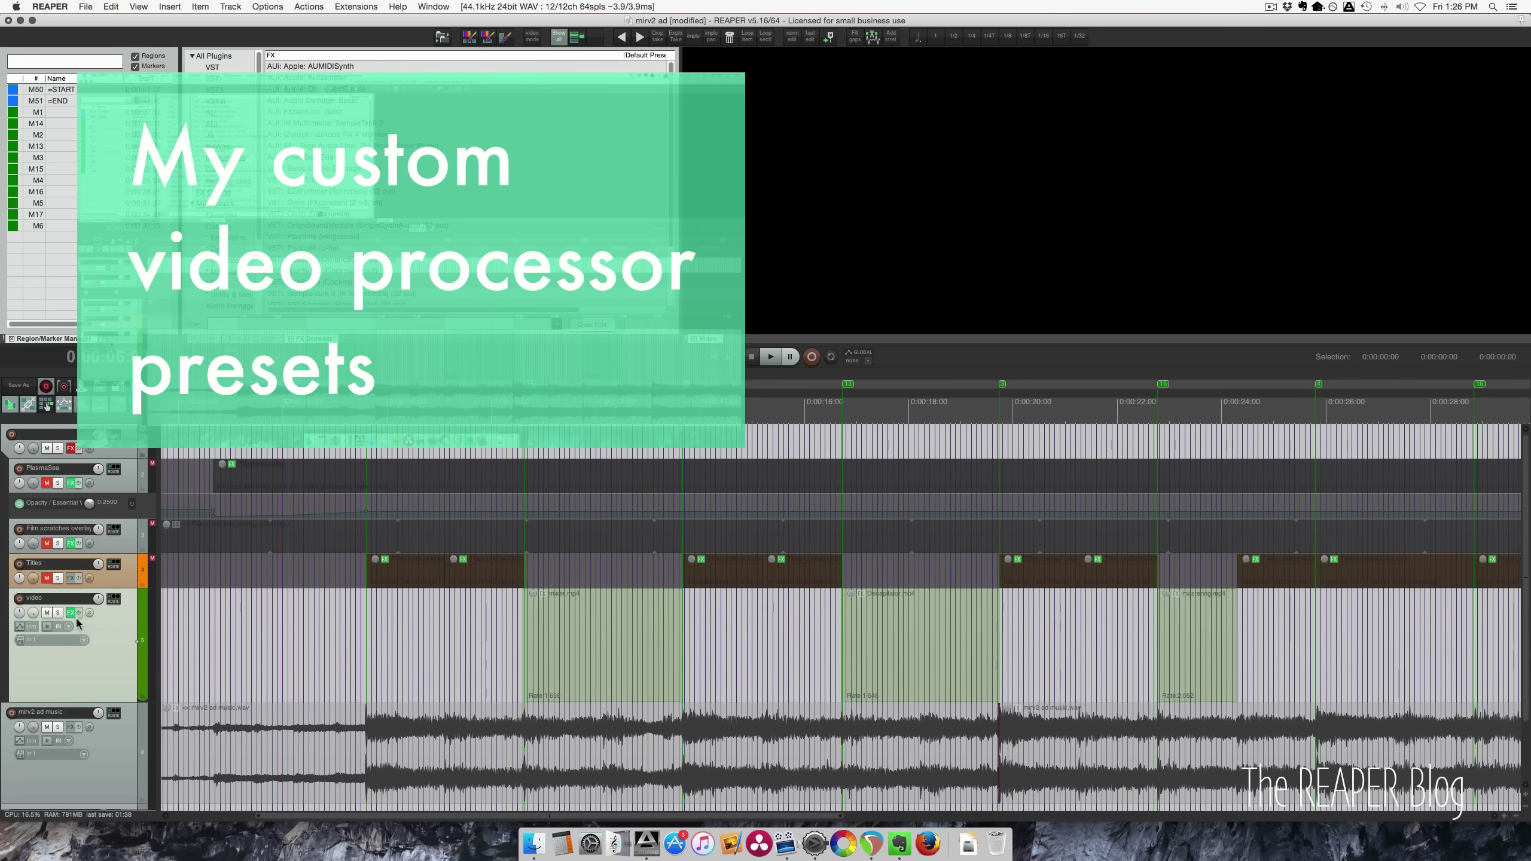
pyautogui.click(584, 650)
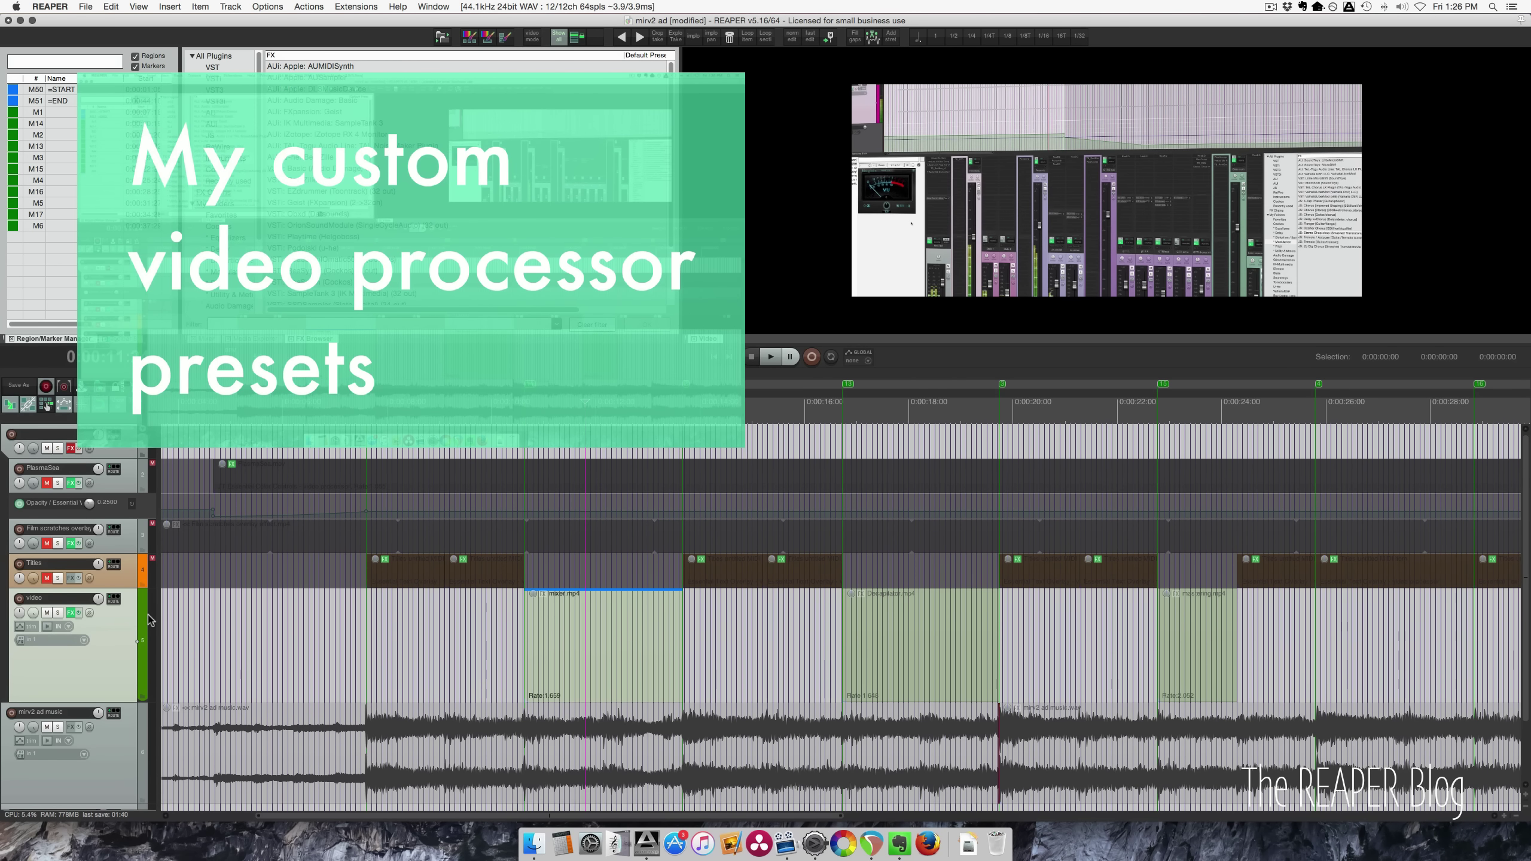
pyautogui.click(78, 613)
pyautogui.click(79, 613)
pyautogui.click(78, 613)
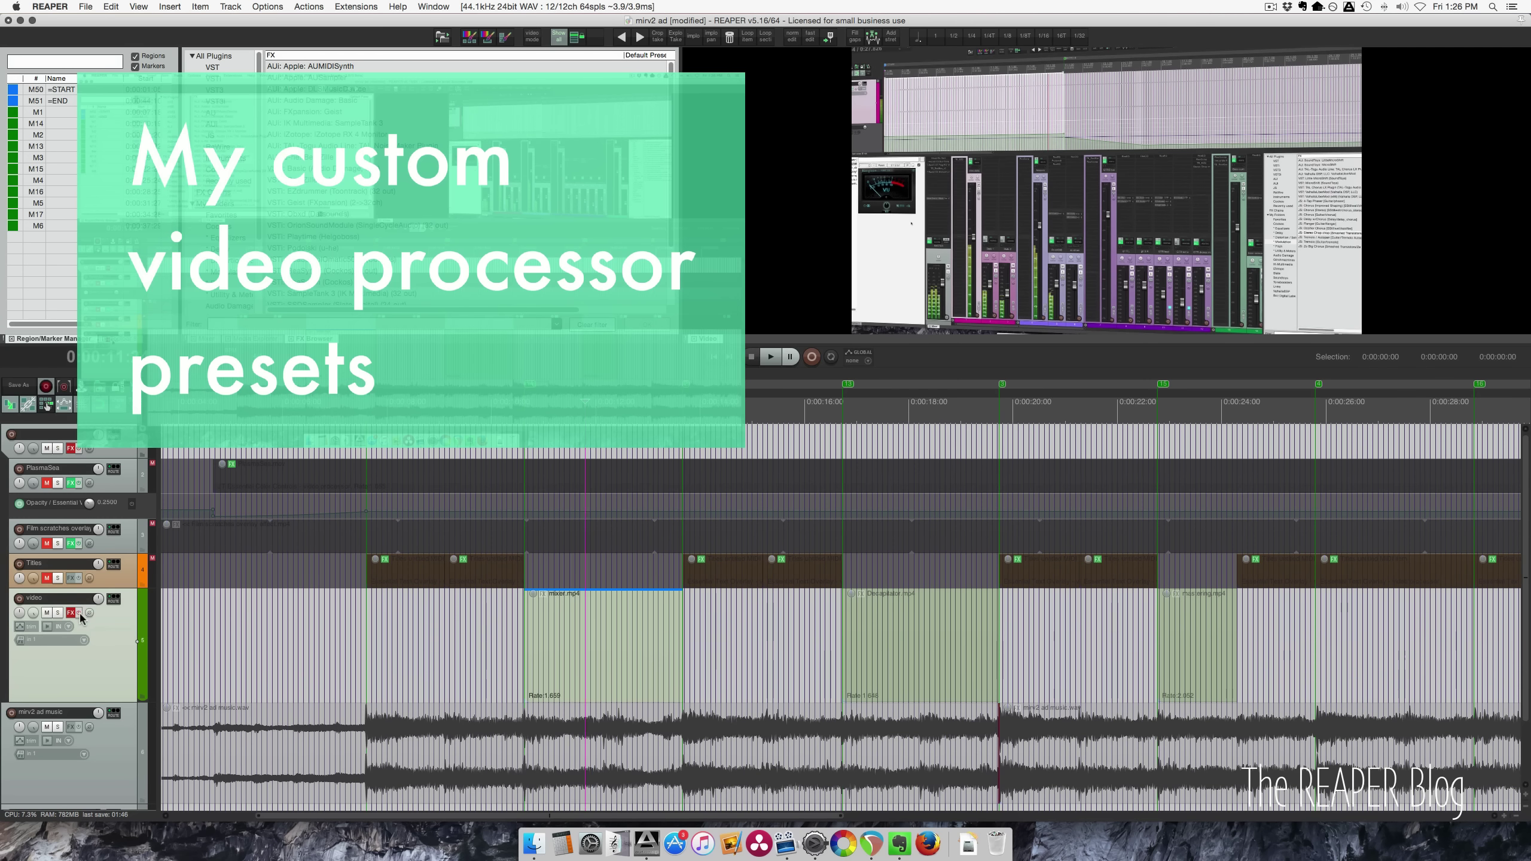
pyautogui.click(80, 613)
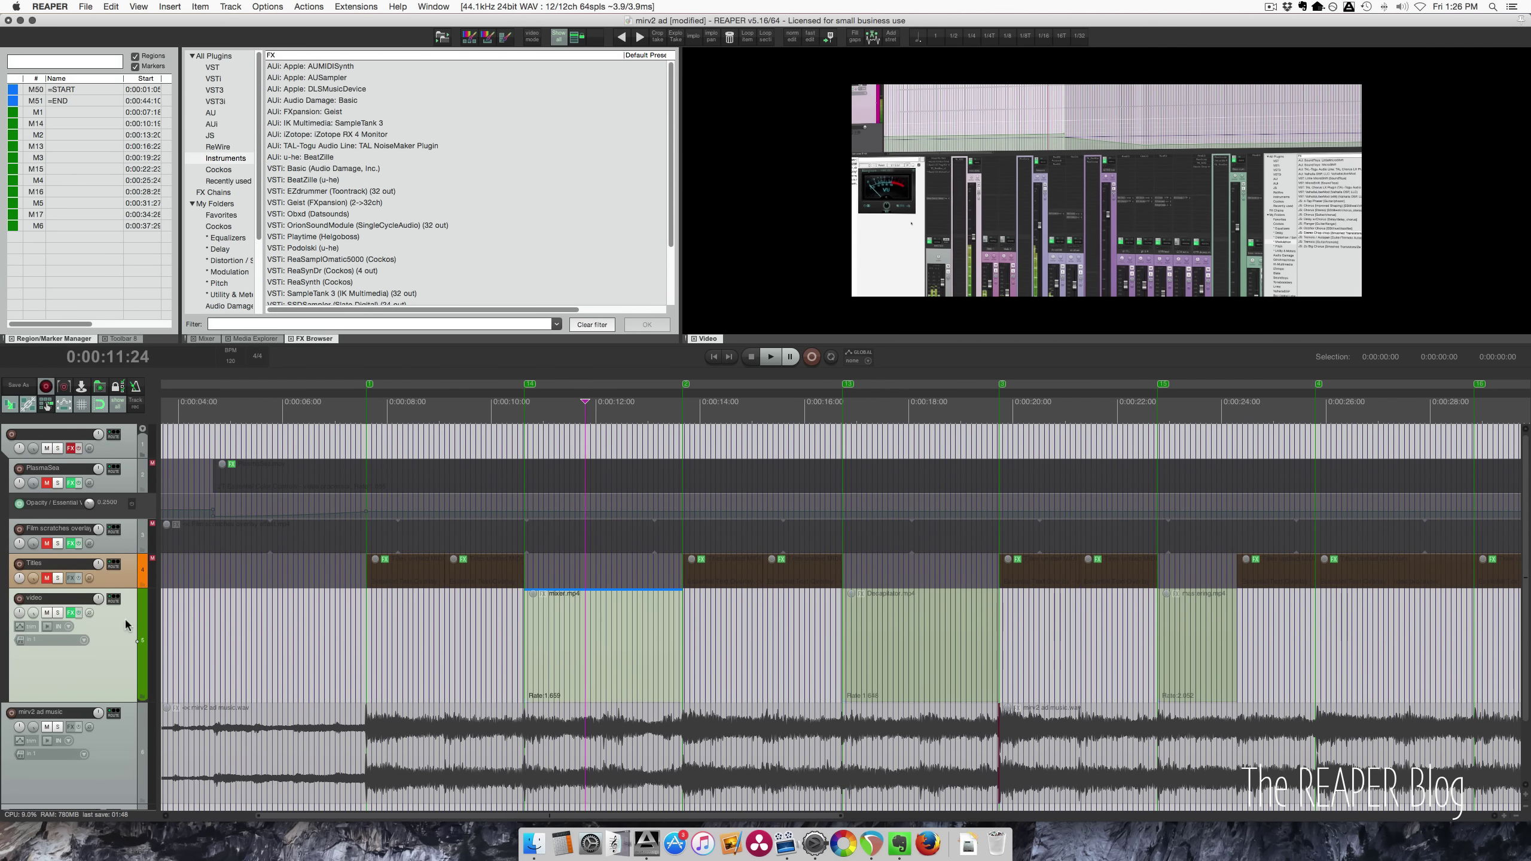
pyautogui.click(614, 623)
# Step: Unmute the Titles track and increase its height in the arrangement
pyautogui.click(416, 577)
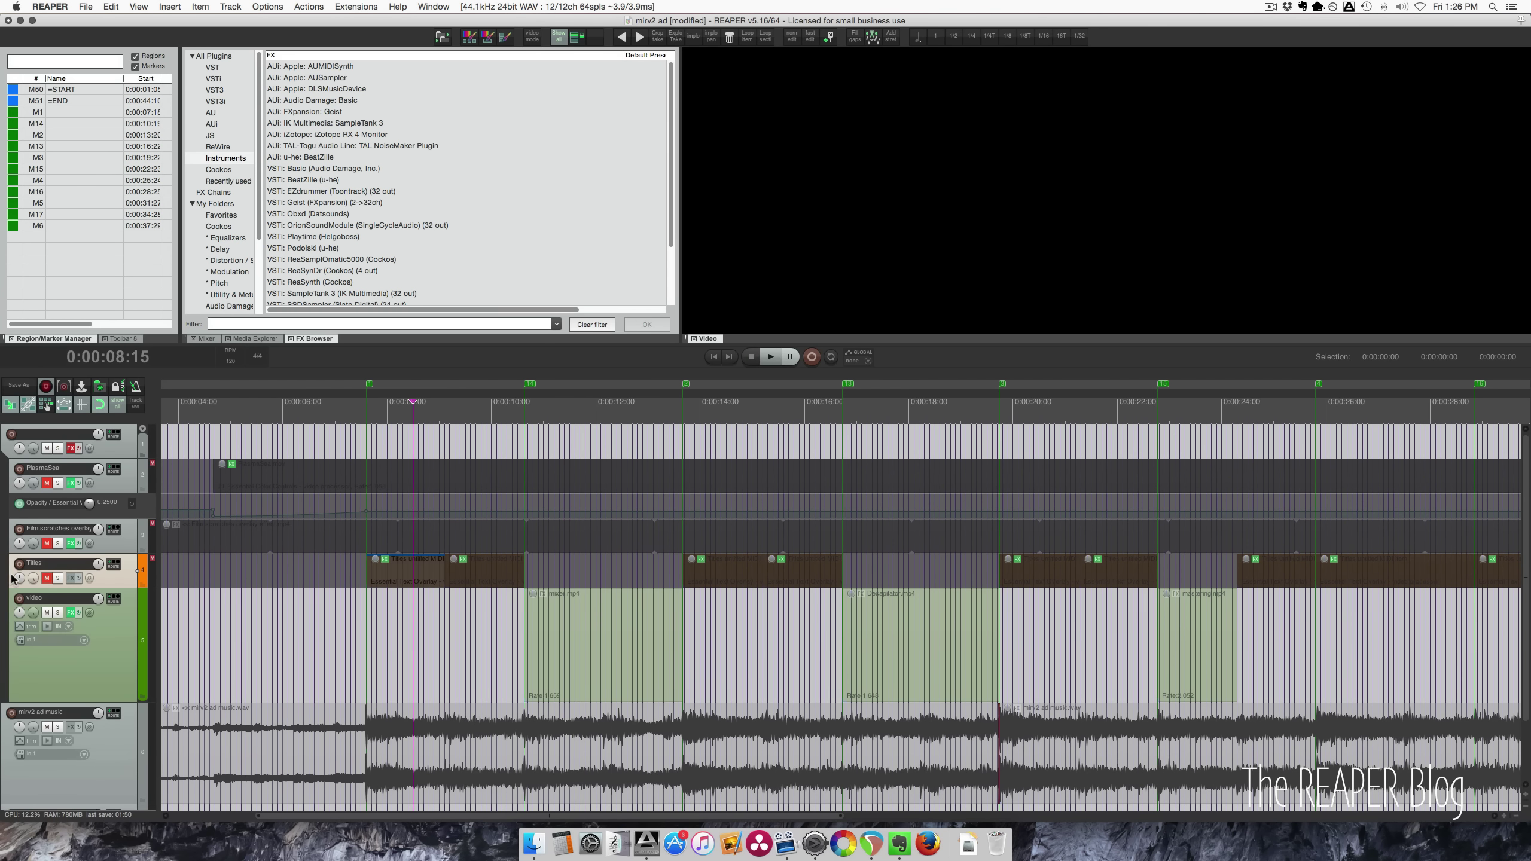
pyautogui.click(47, 578)
pyautogui.moveTo(127, 587); pyautogui.dragTo(241, 676)
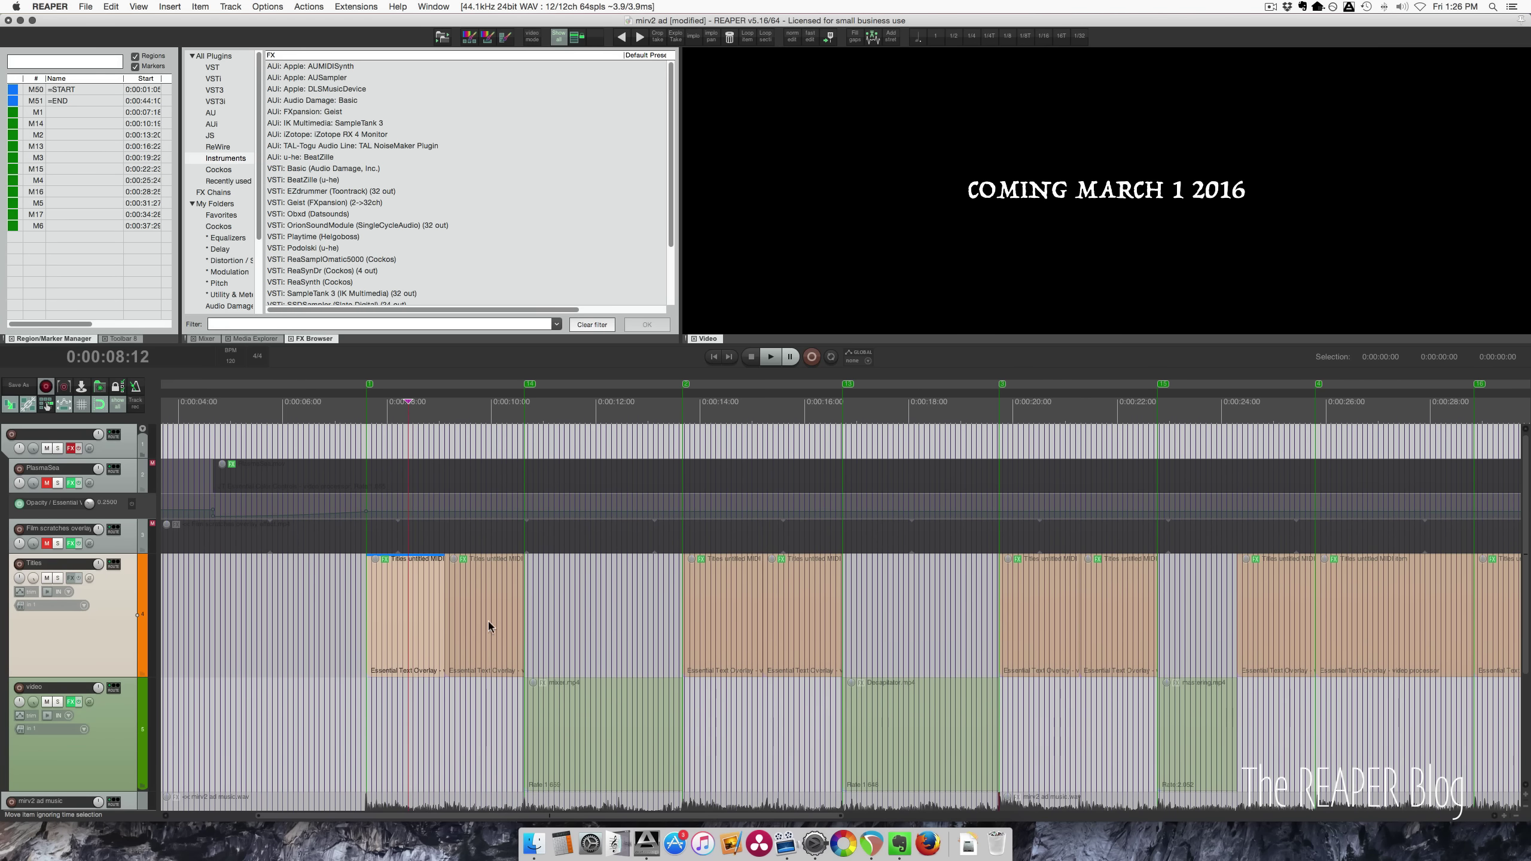
# Step: Open the Essential Text Overlay effect on the first title item at 0:00:08:15 and show the video preview full screen
pyautogui.scroll(5, 412, 628)
pyautogui.click(757, 596)
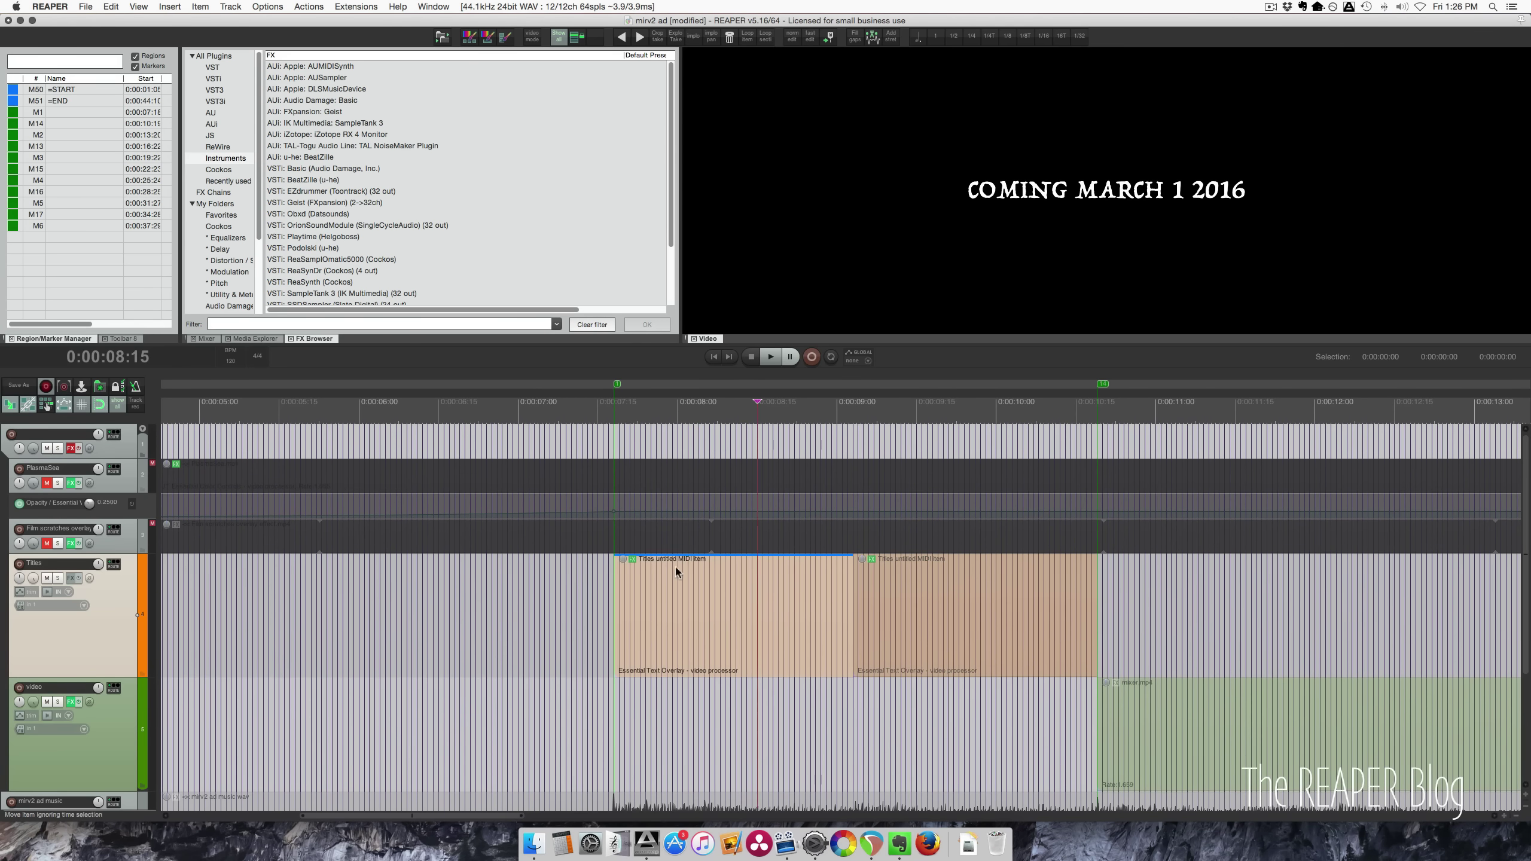
pyautogui.click(632, 560)
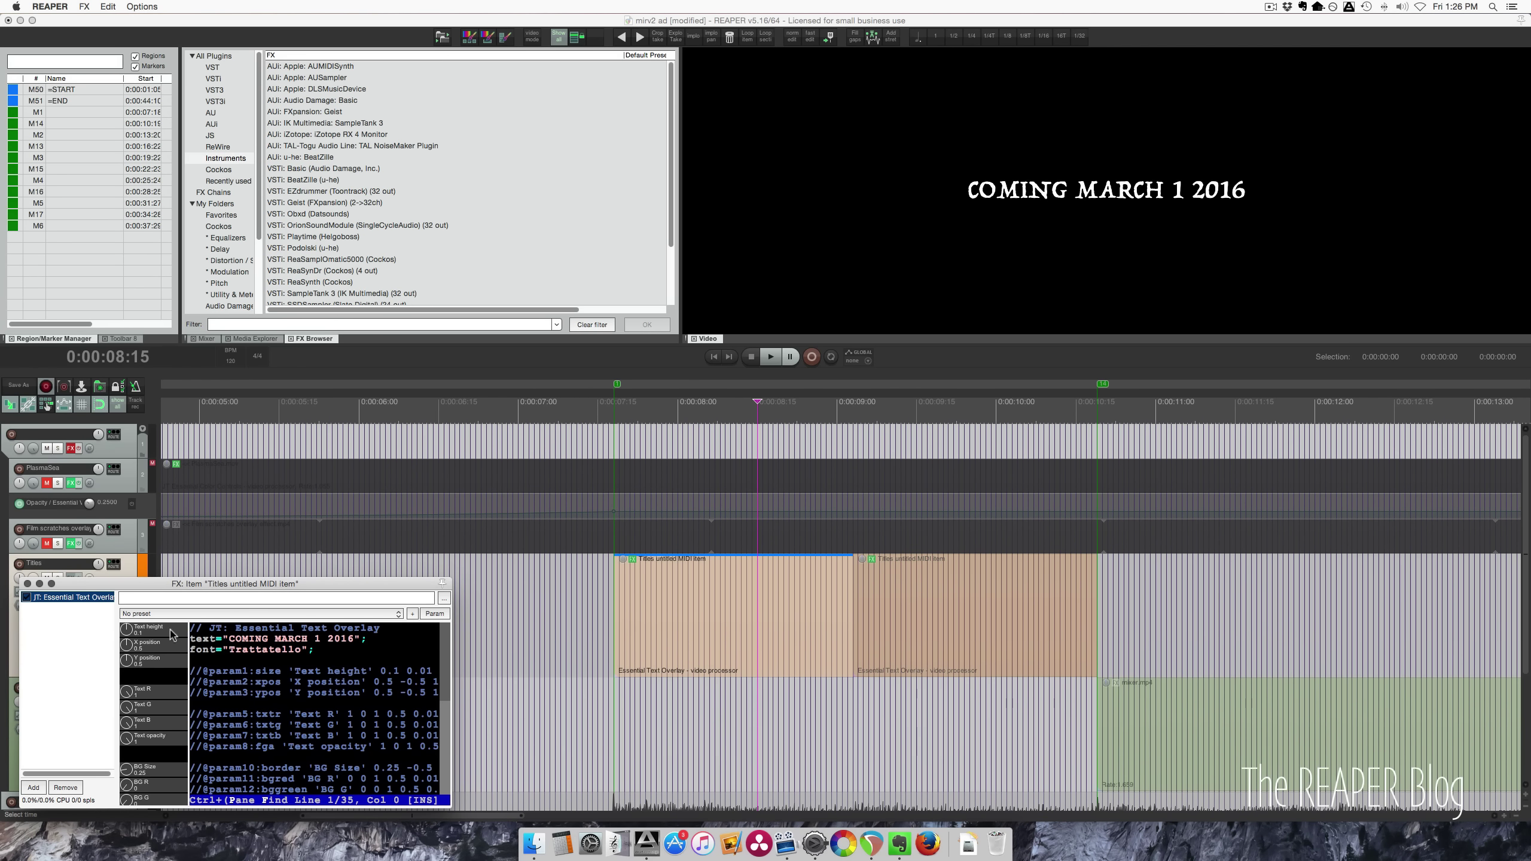
pyautogui.moveTo(279, 584); pyautogui.dragTo(326, 544)
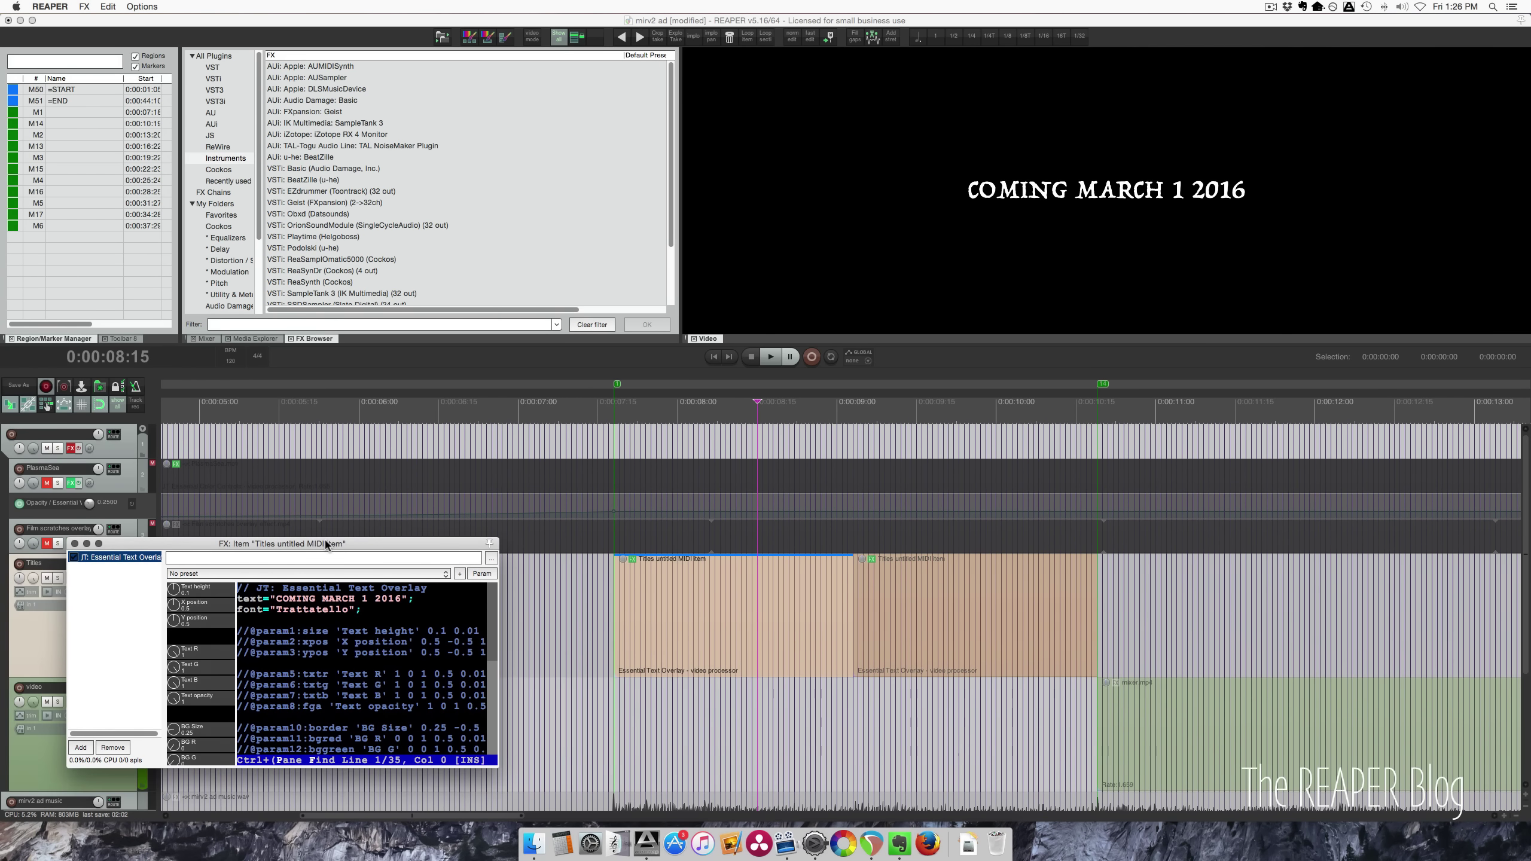
pyautogui.doubleClick(1139, 231)
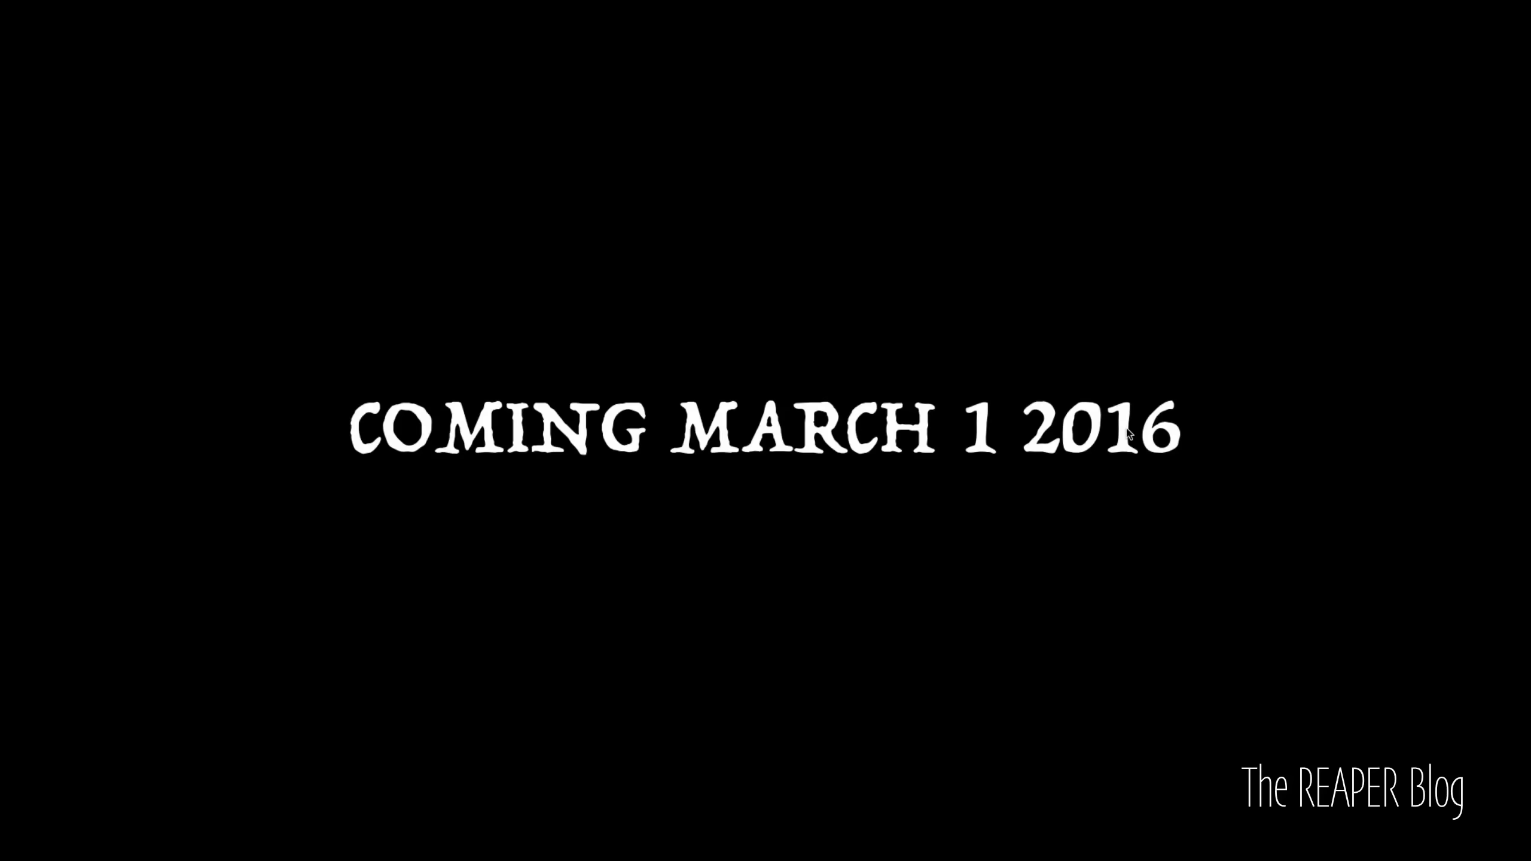
# Step: Exit the full-screen preview and view the title items at 0:00:09:21, 0:00:14:12 and 0:00:15:20
pyautogui.doubleClick(1107, 516)
pyautogui.click(947, 639)
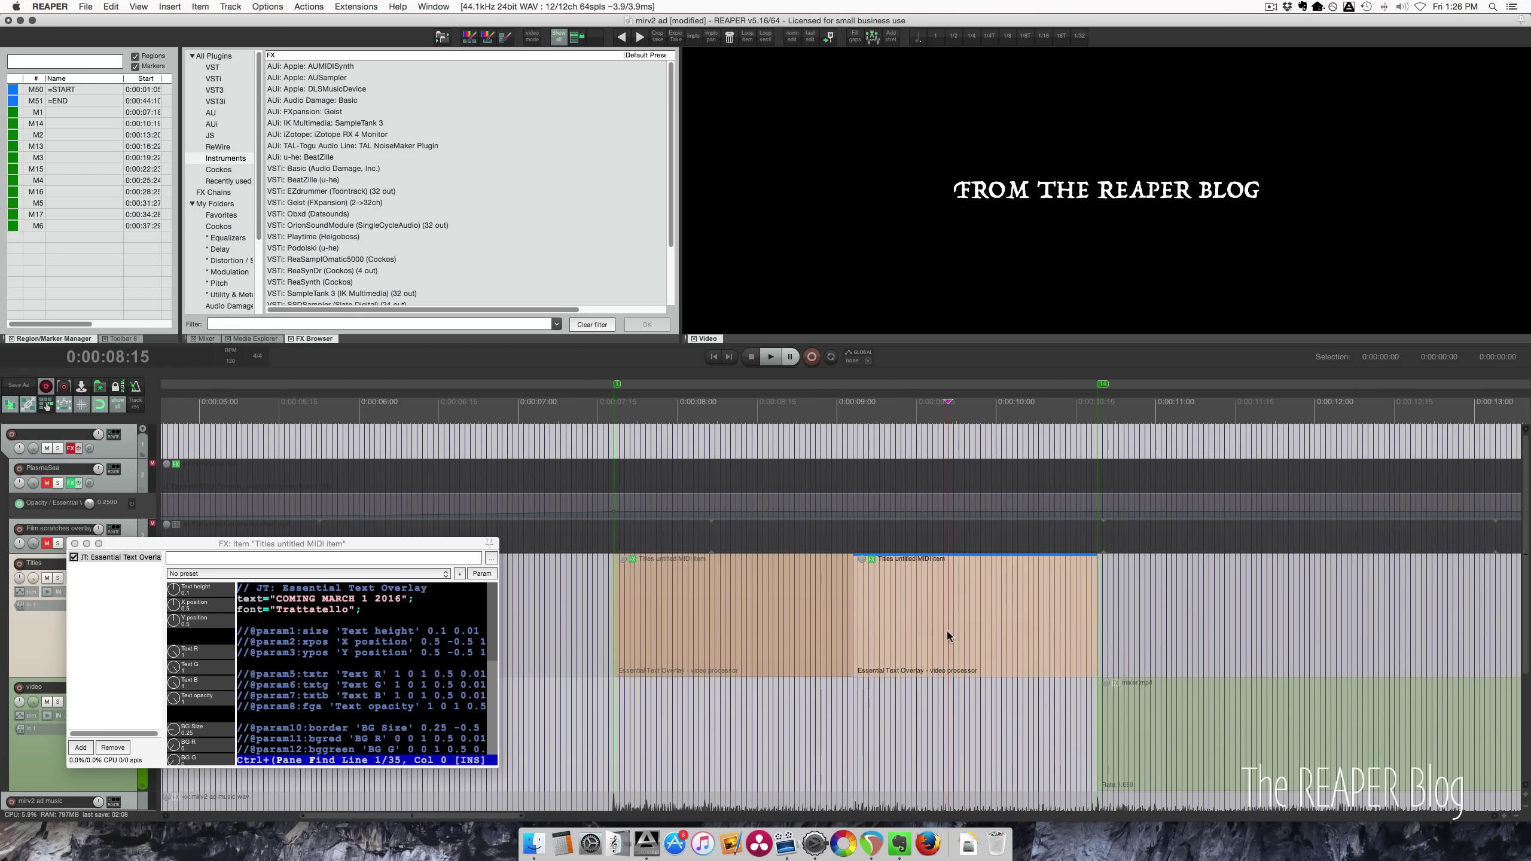
pyautogui.scroll(-2, 946, 642)
pyautogui.hscroll(5, 940, 649)
pyautogui.click(904, 645)
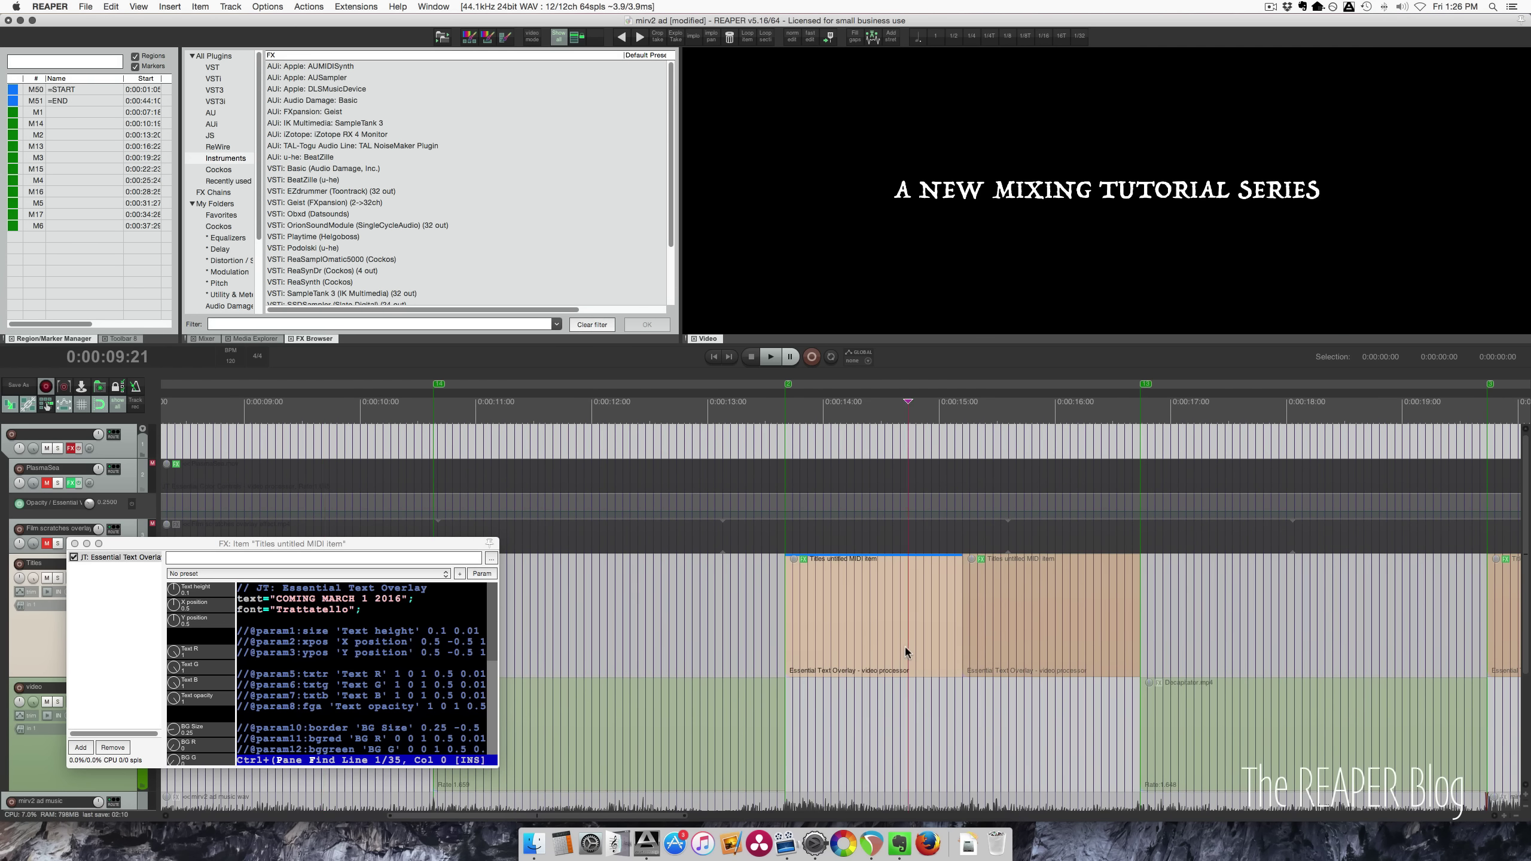
pyautogui.click(1062, 650)
pyautogui.click(876, 658)
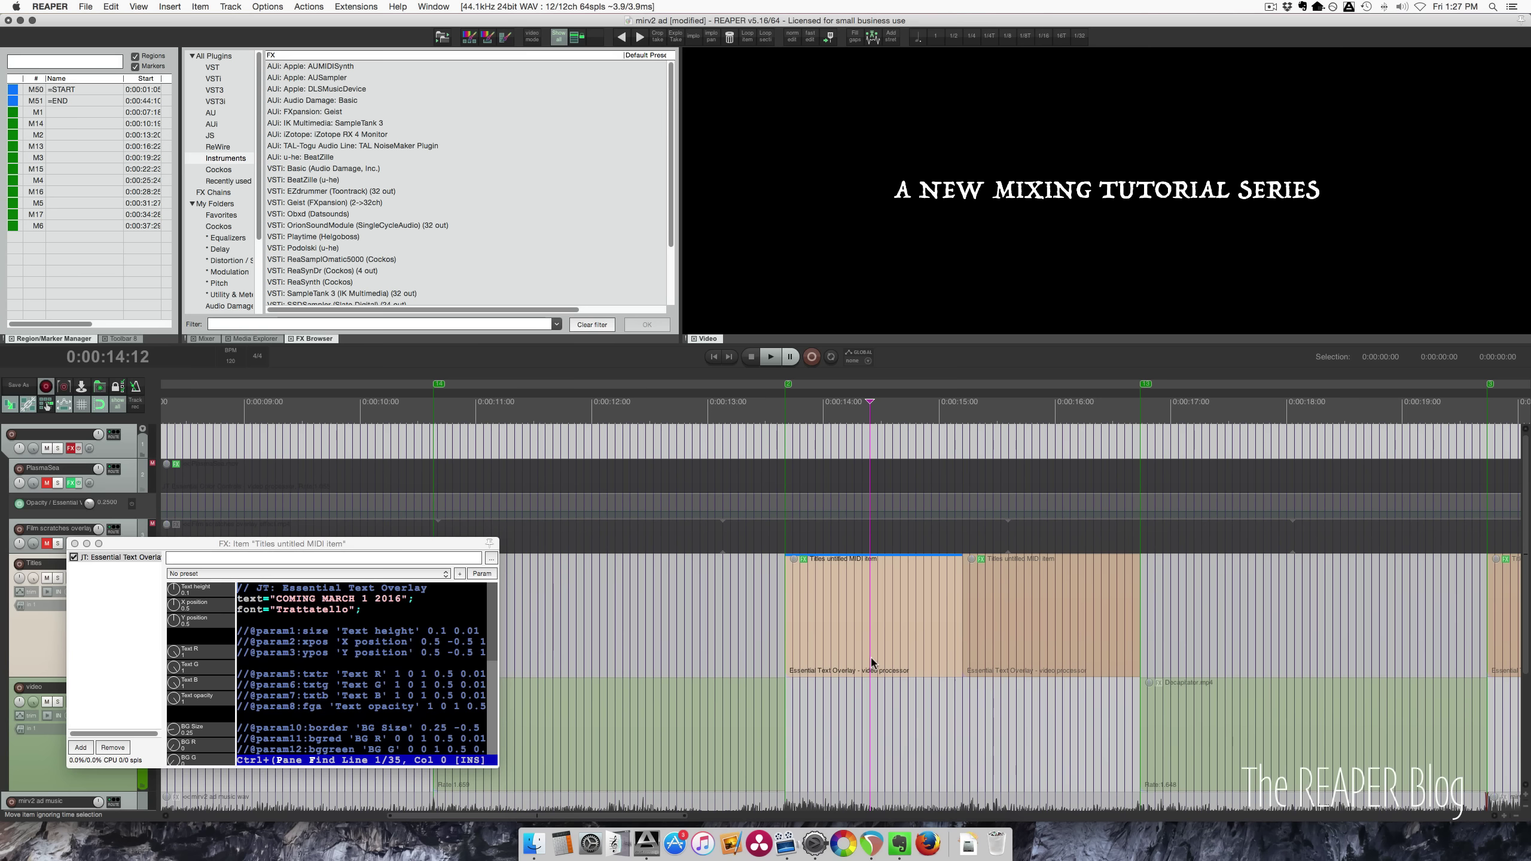
pyautogui.click(1012, 652)
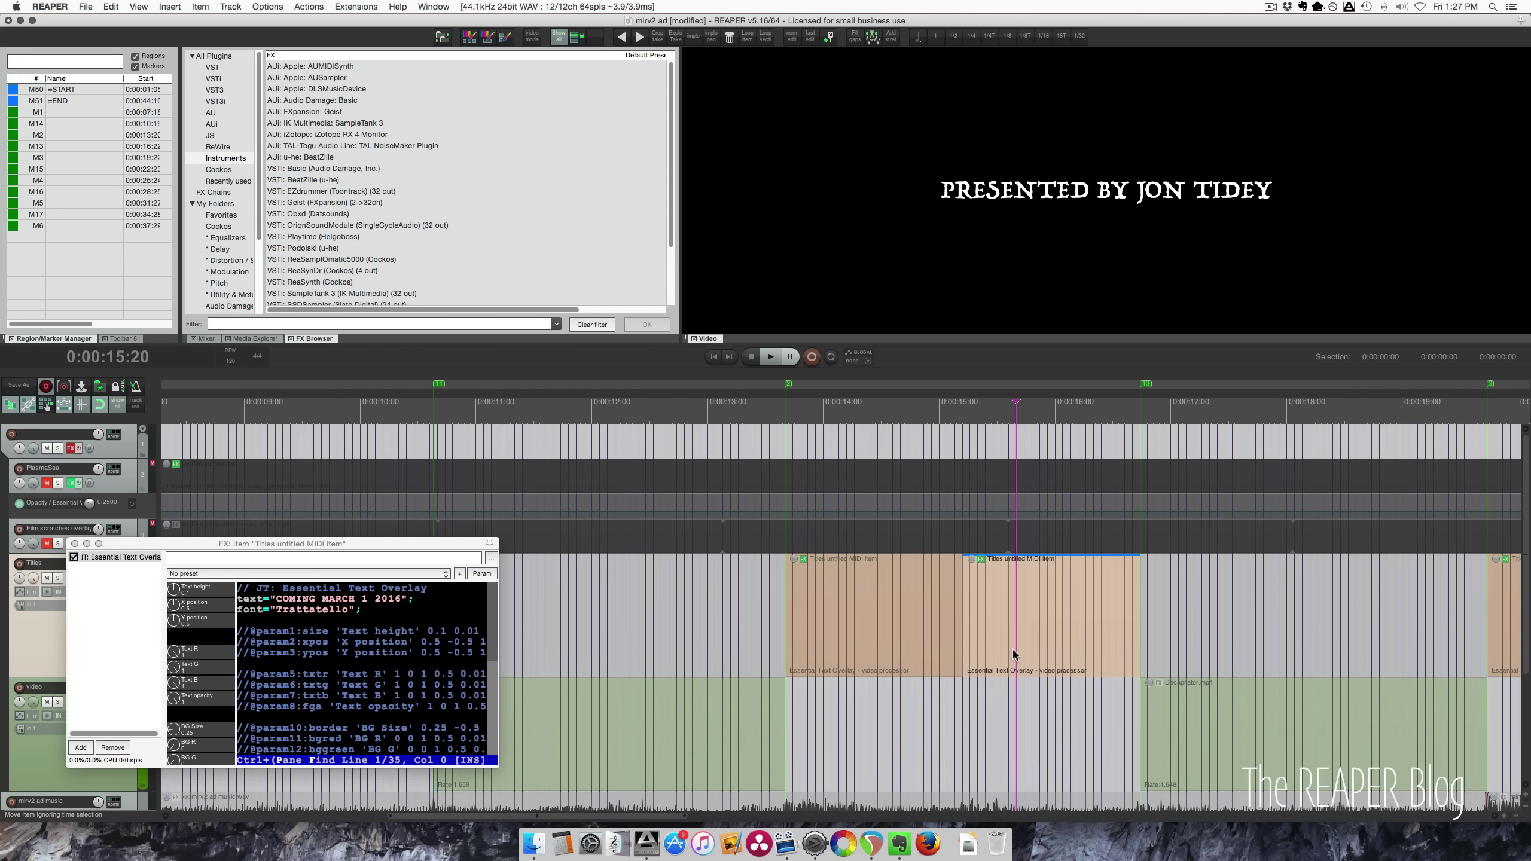
# Step: Close the title's effect window and view the two bulleted list titles at 0:00:27:00 and 0:00:30:03
pyautogui.click(75, 544)
pyautogui.hscroll(5, 808, 698)
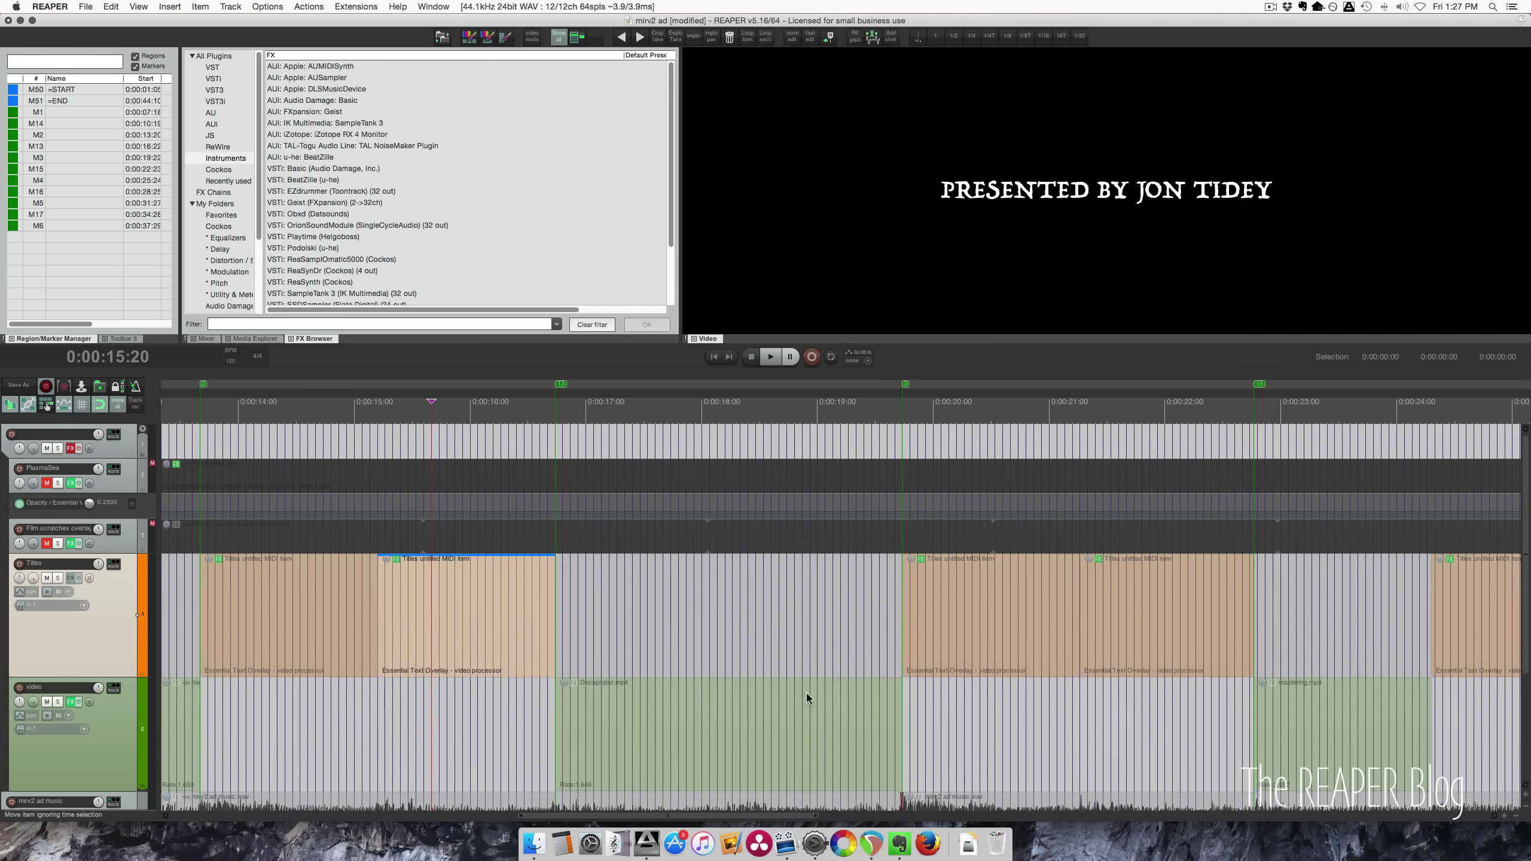
pyautogui.scroll(-3, 808, 698)
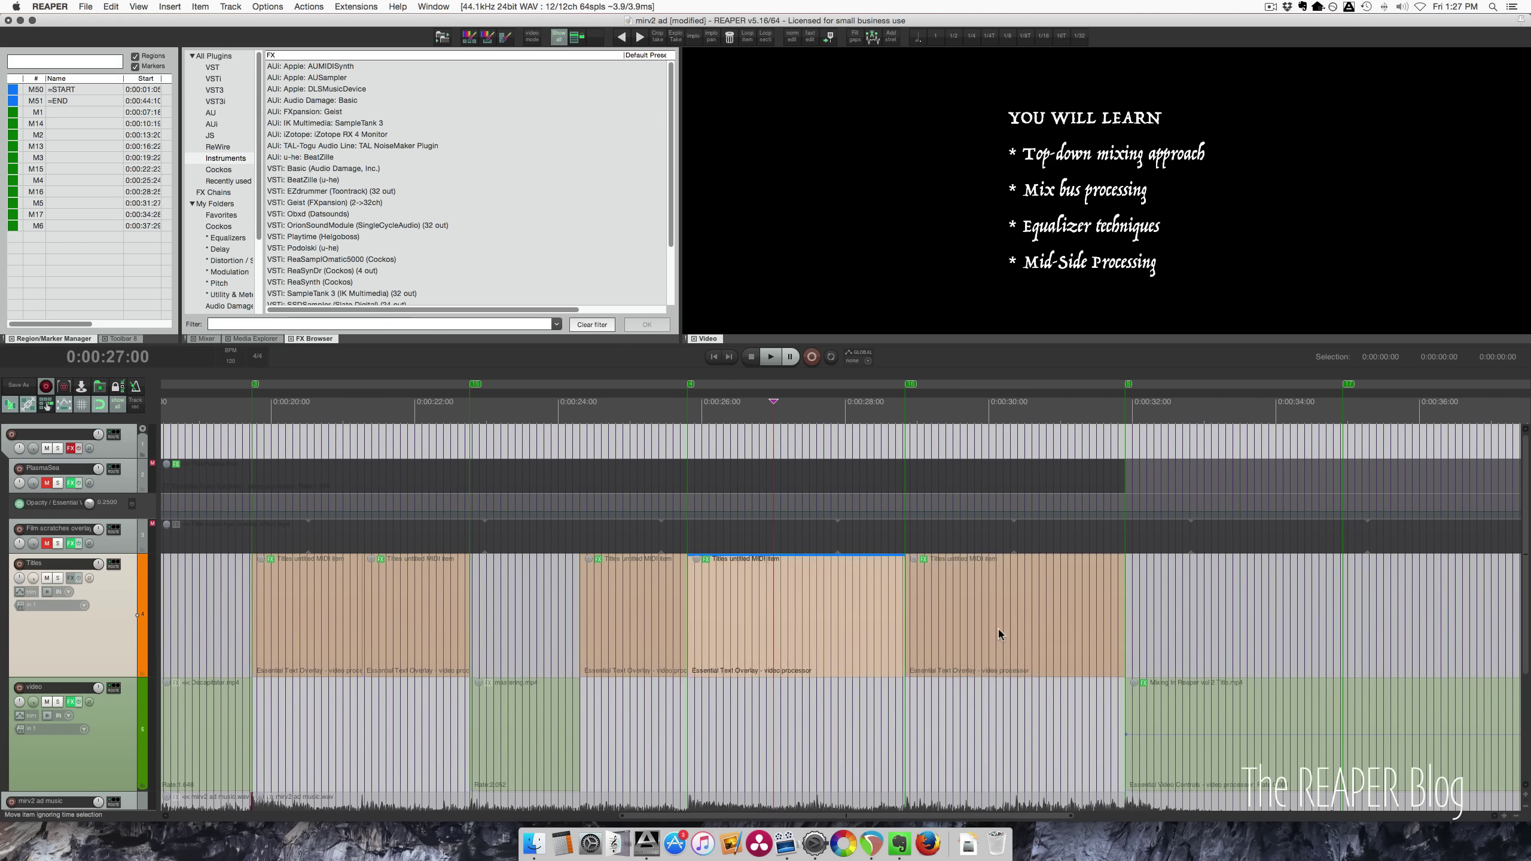
pyautogui.click(1000, 633)
# Step: Examine the multi-line text in the Essential Text Overlay code of the title at 0:00:30:03, close it and return to 0:00:27:20
pyautogui.scroll(-3, 1001, 634)
pyautogui.click(790, 559)
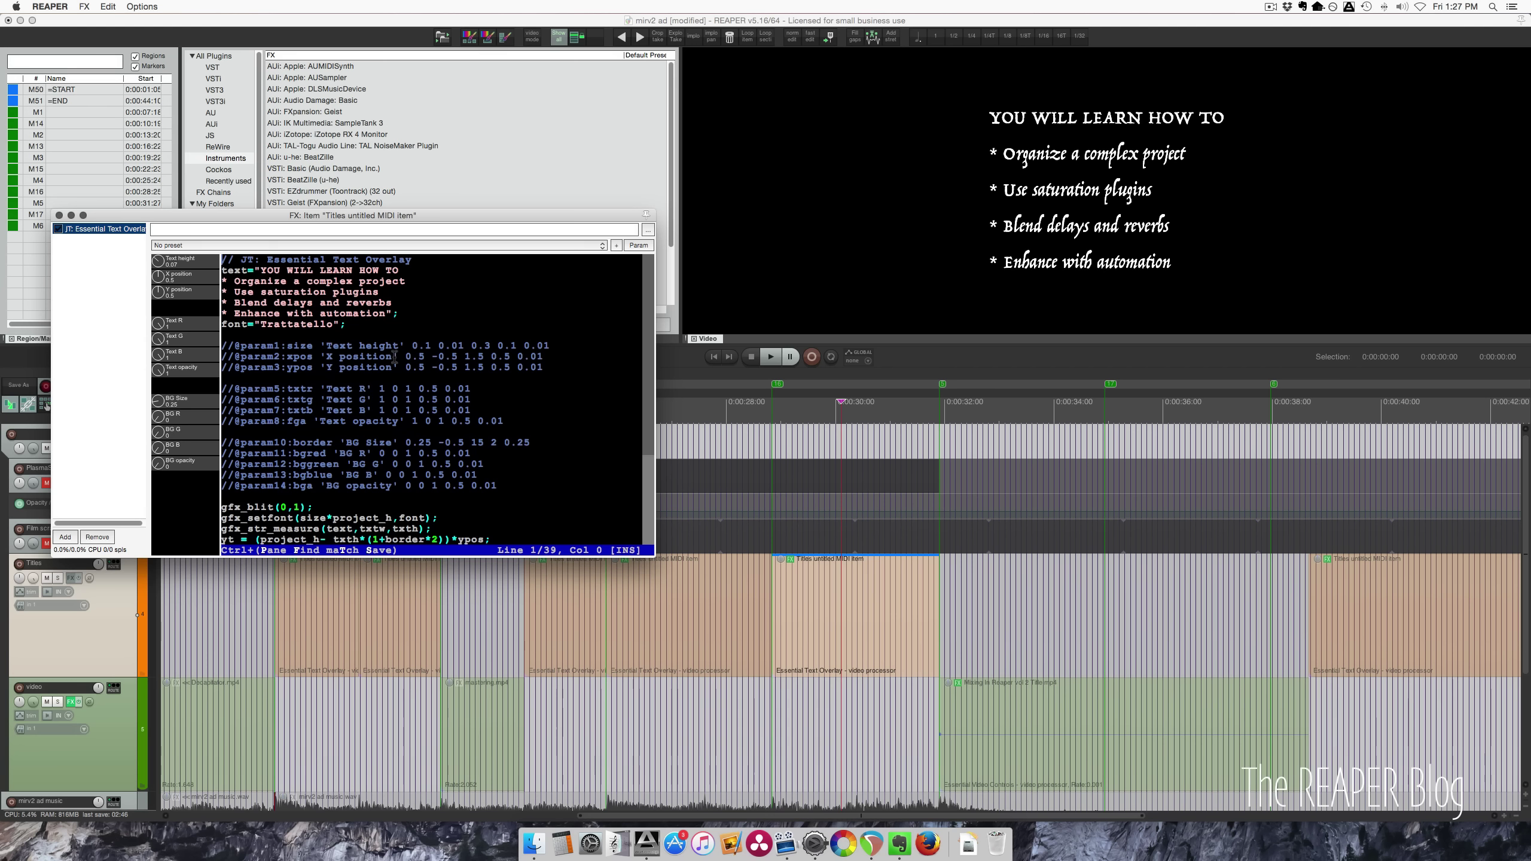
pyautogui.click(351, 325)
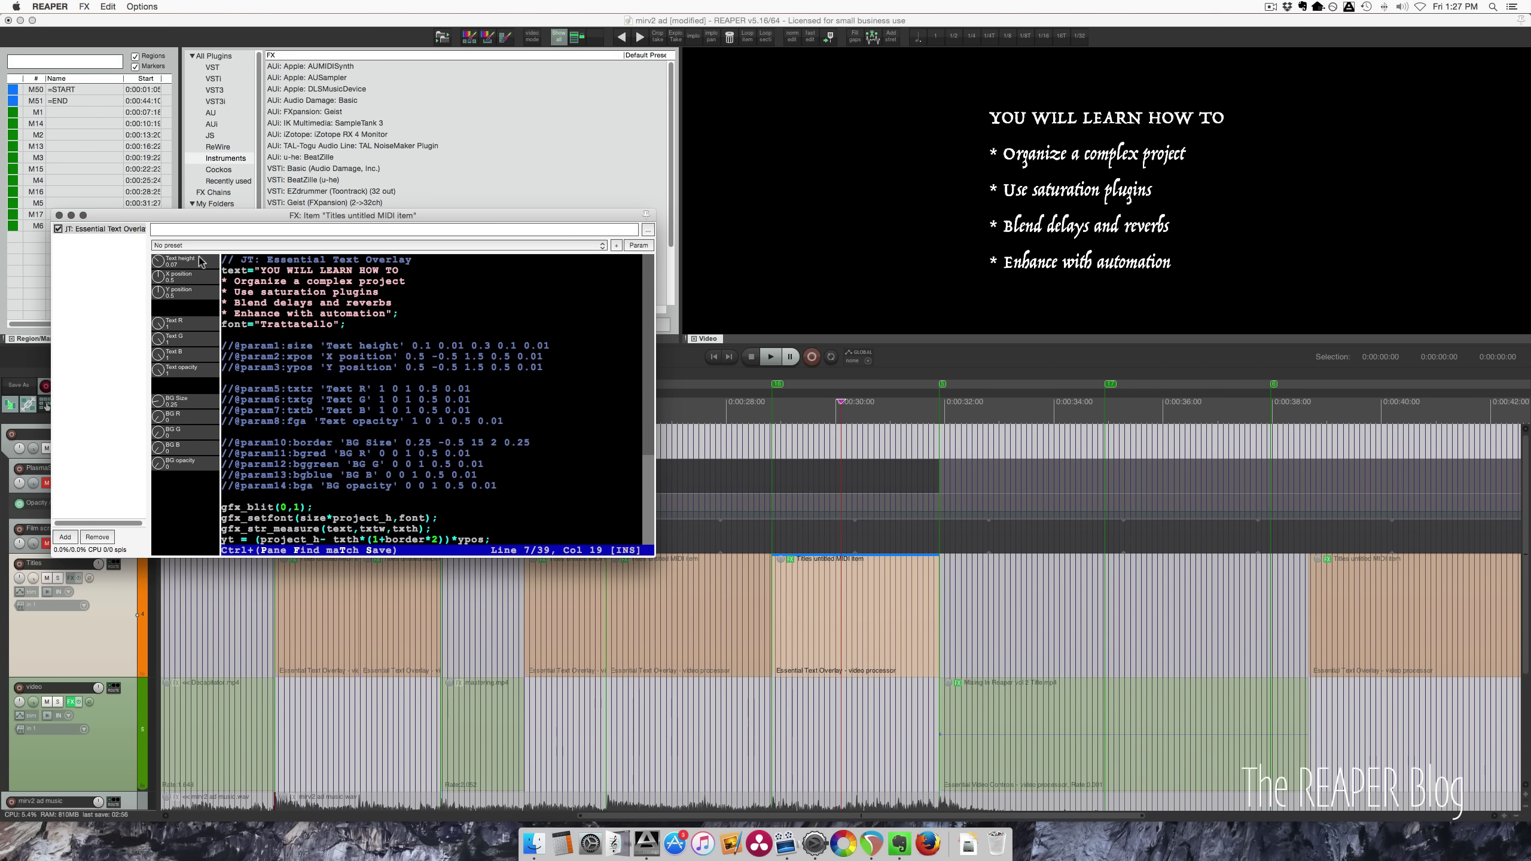
pyautogui.click(59, 215)
pyautogui.scroll(-4, 542, 573)
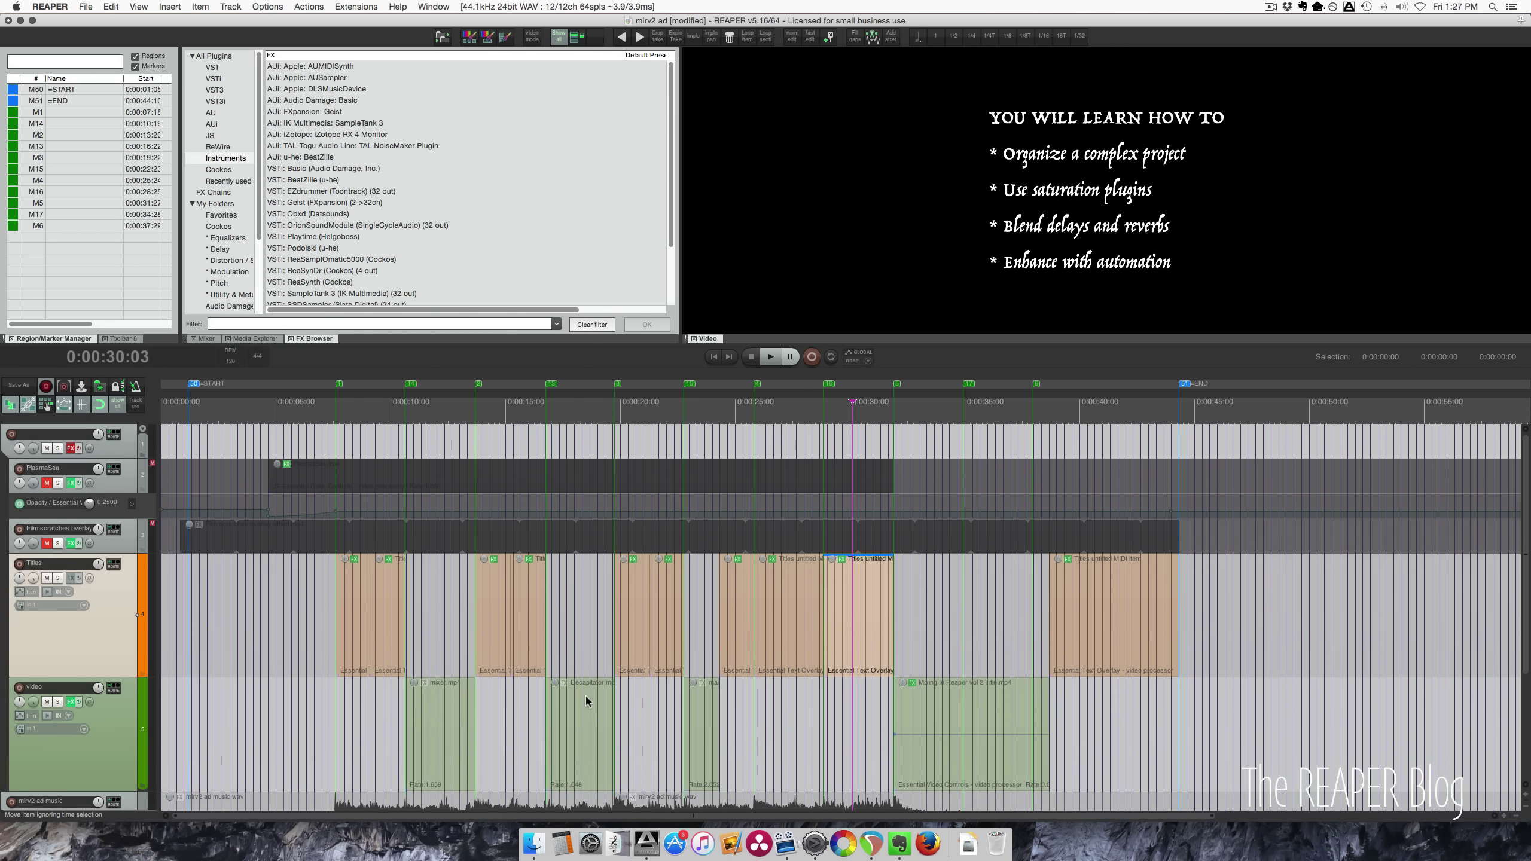
pyautogui.click(793, 706)
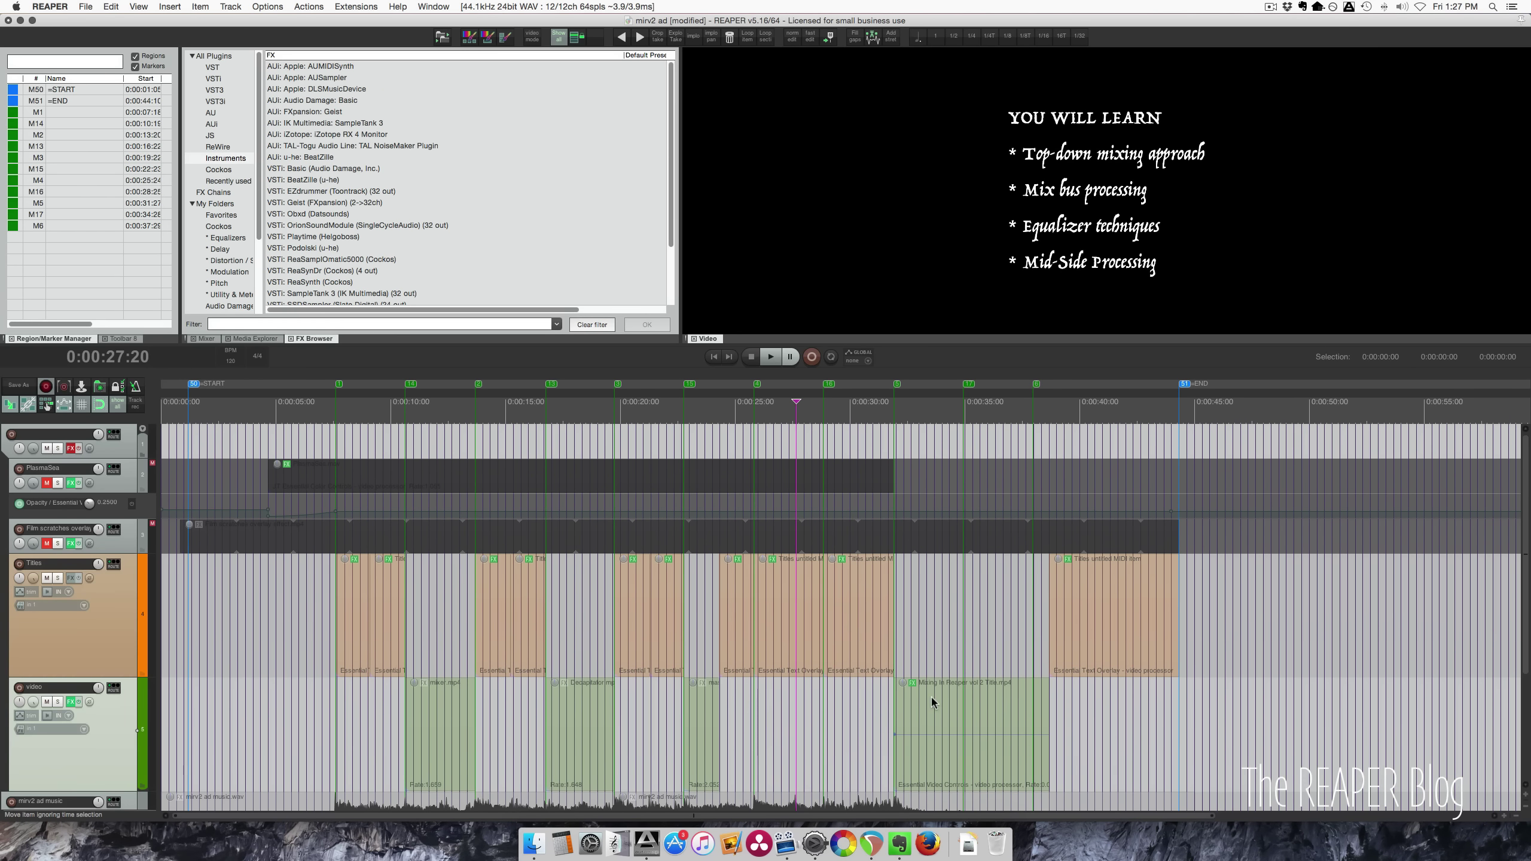
# Step: Increase the Film scratches overlay track's height, unmute it and view it at 0:00:06:00
pyautogui.moveTo(121, 553); pyautogui.dragTo(137, 588)
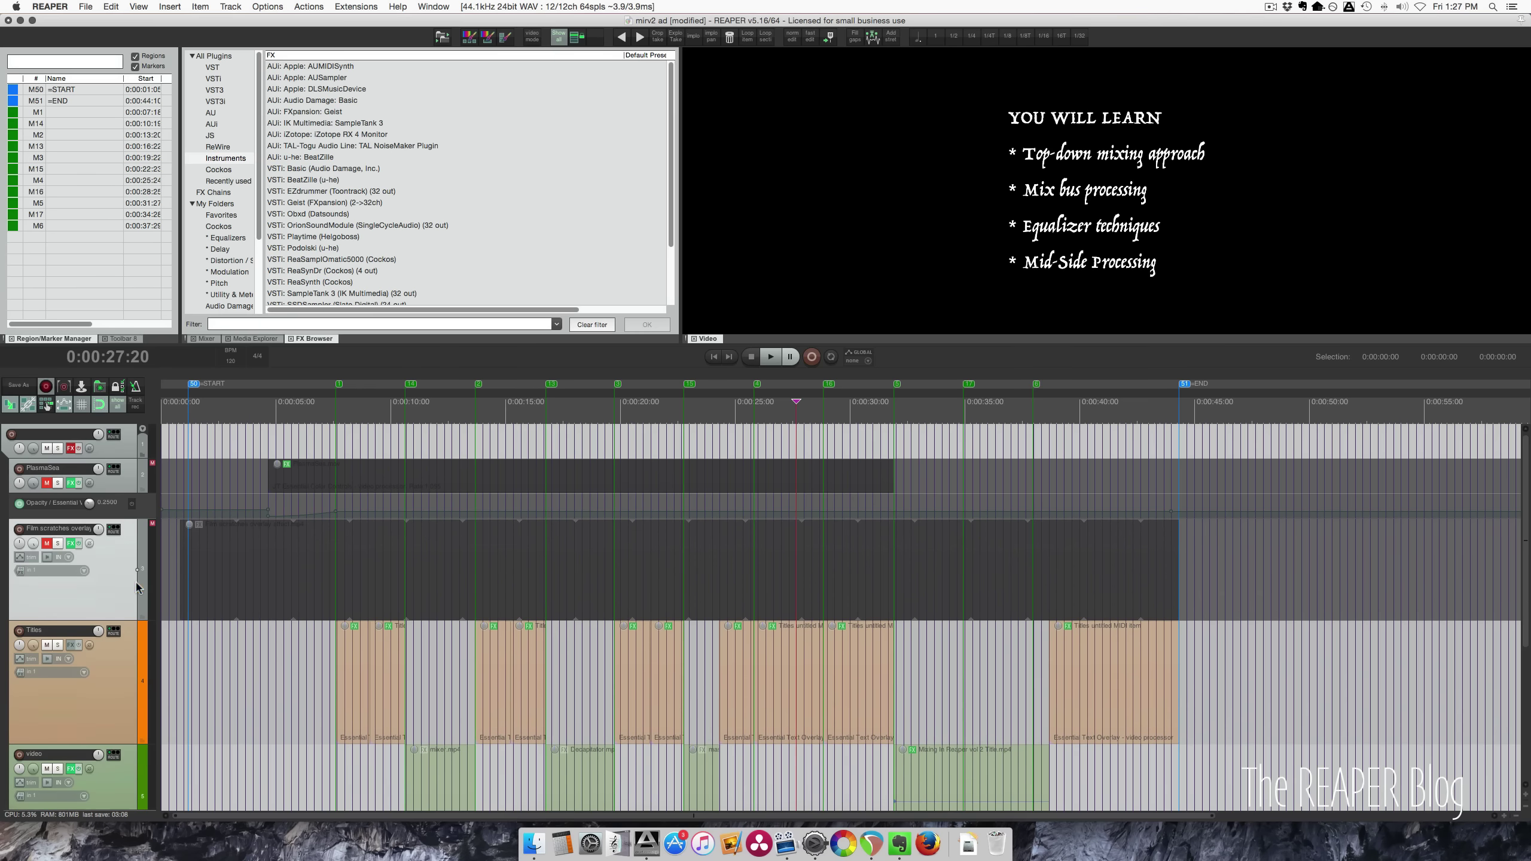
pyautogui.click(47, 544)
pyautogui.click(302, 594)
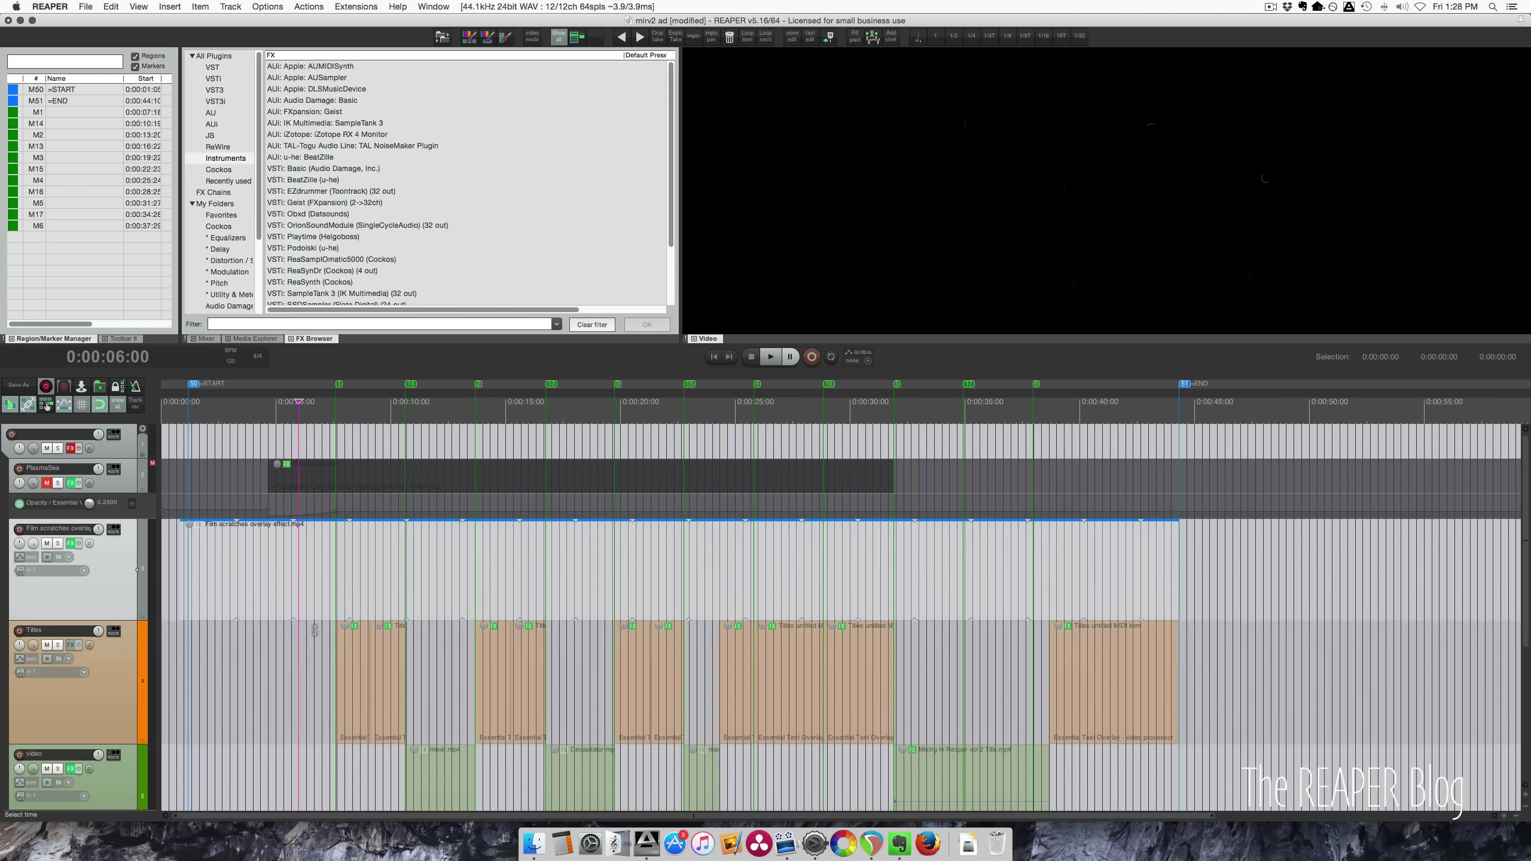
# Step: Examine the film scratches overlay clip on its own at 0:00:08:10, 0:00:04:18 and 0:00:03:06
pyautogui.click(397, 597)
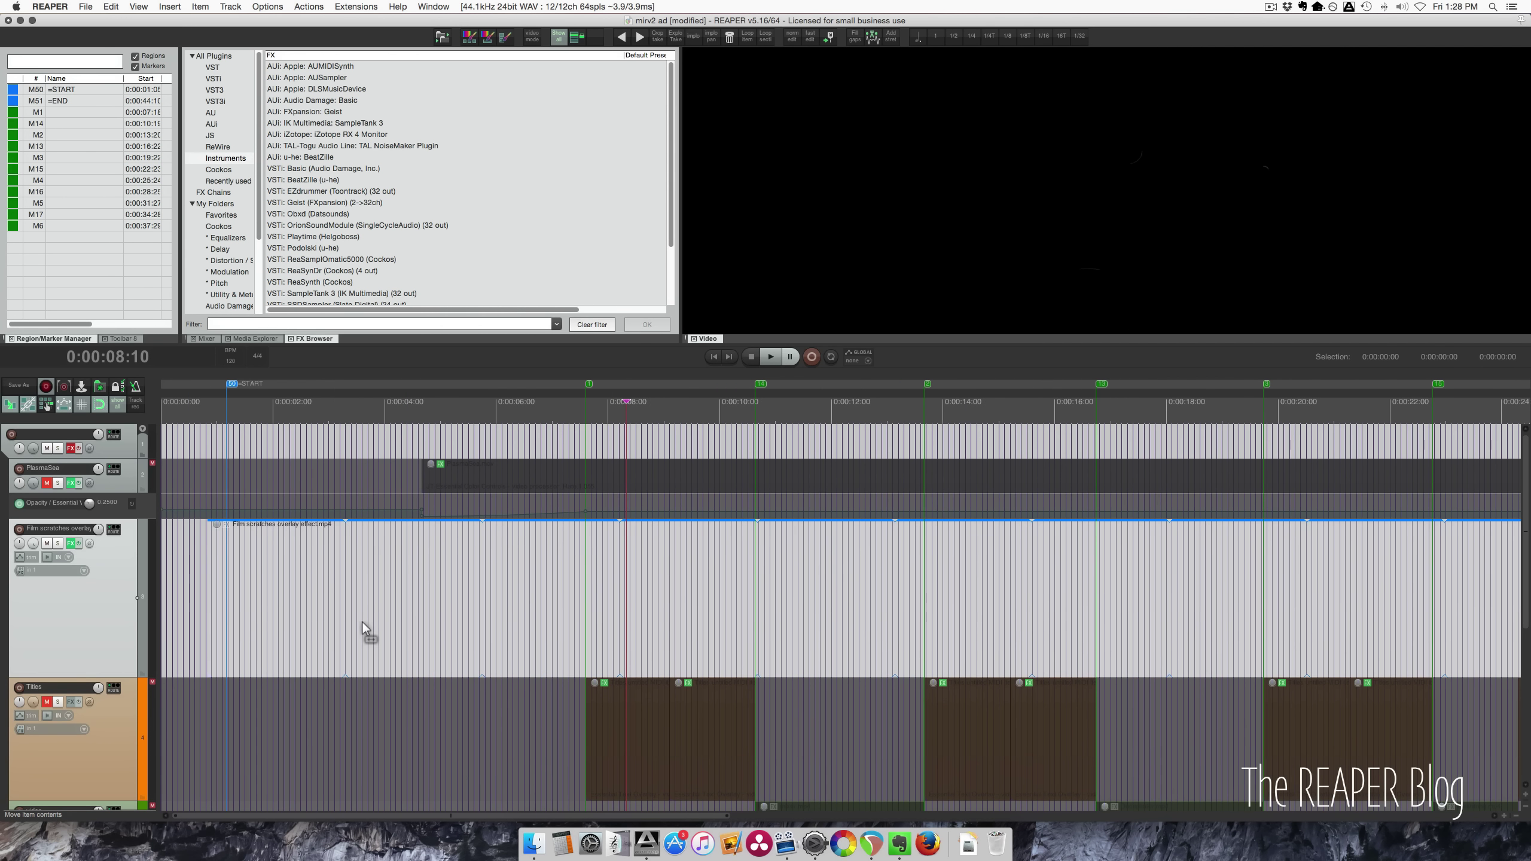
pyautogui.moveTo(479, 625); pyautogui.dragTo(401, 625)
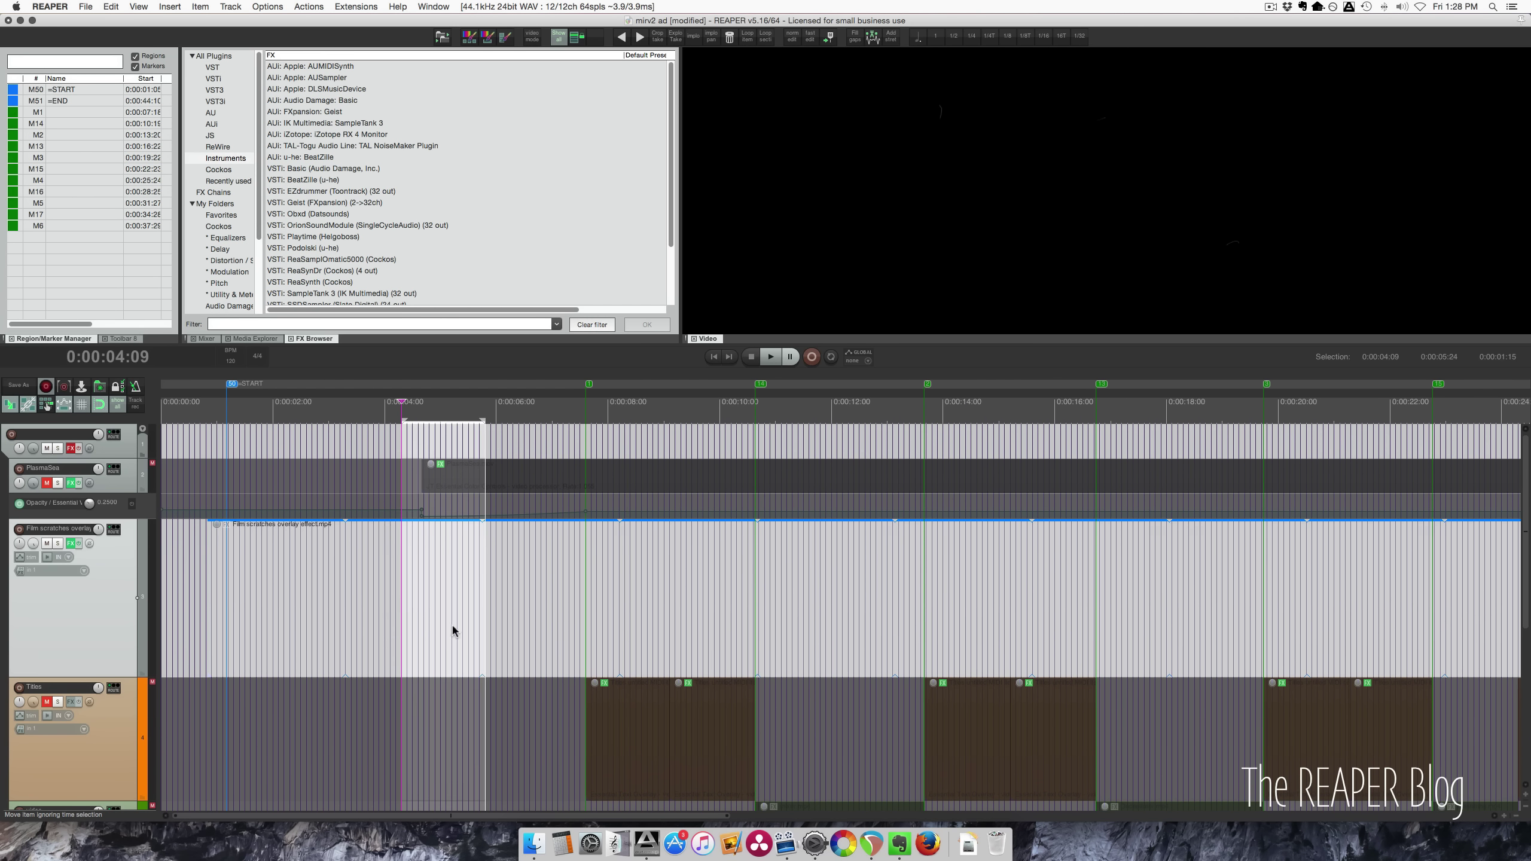
pyautogui.press('Escape')
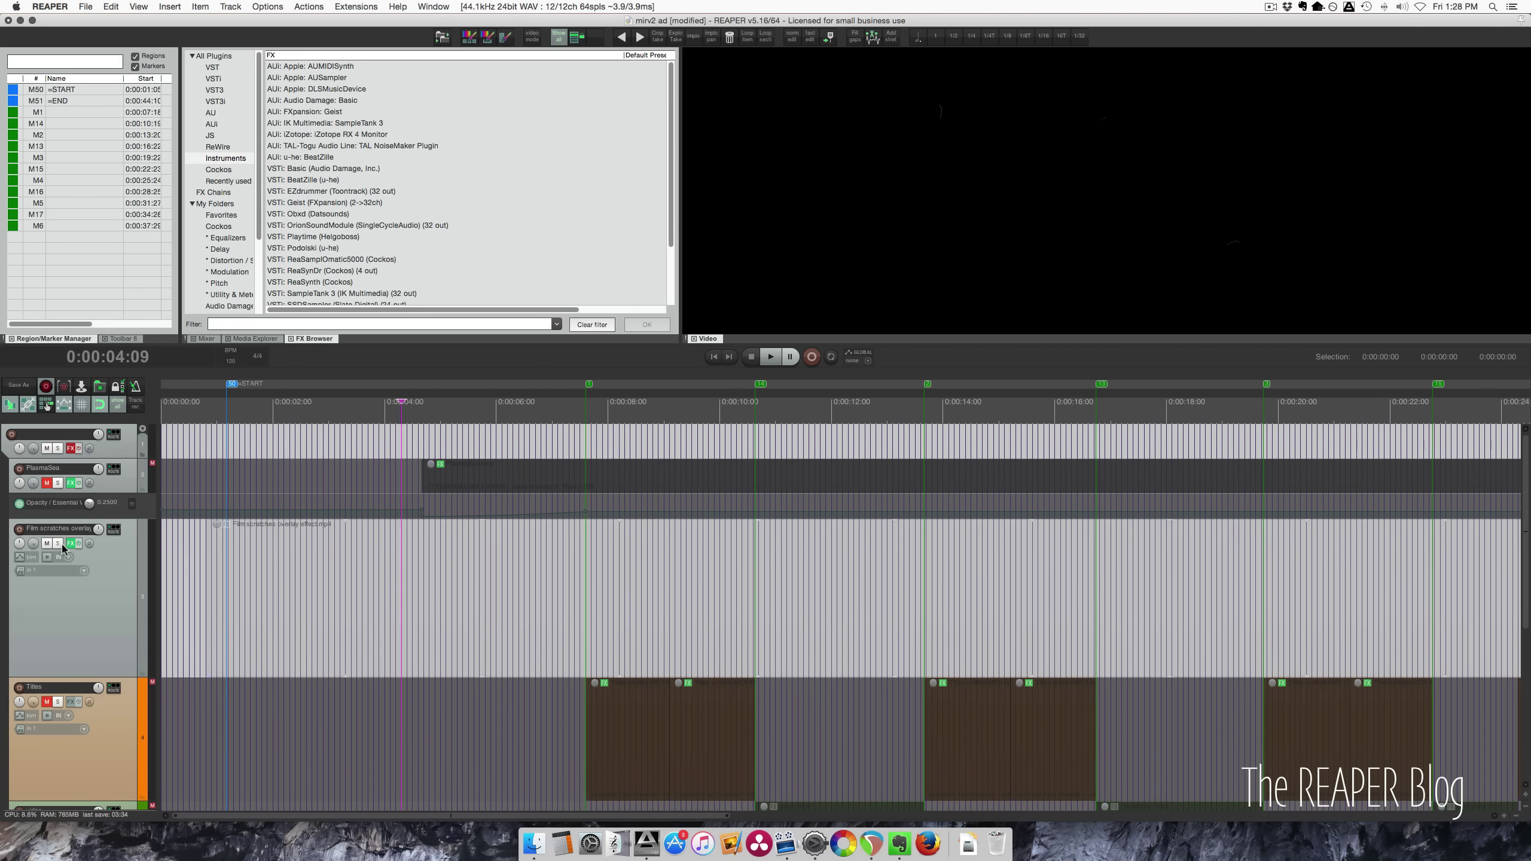
pyautogui.click(96, 556)
pyautogui.click(419, 630)
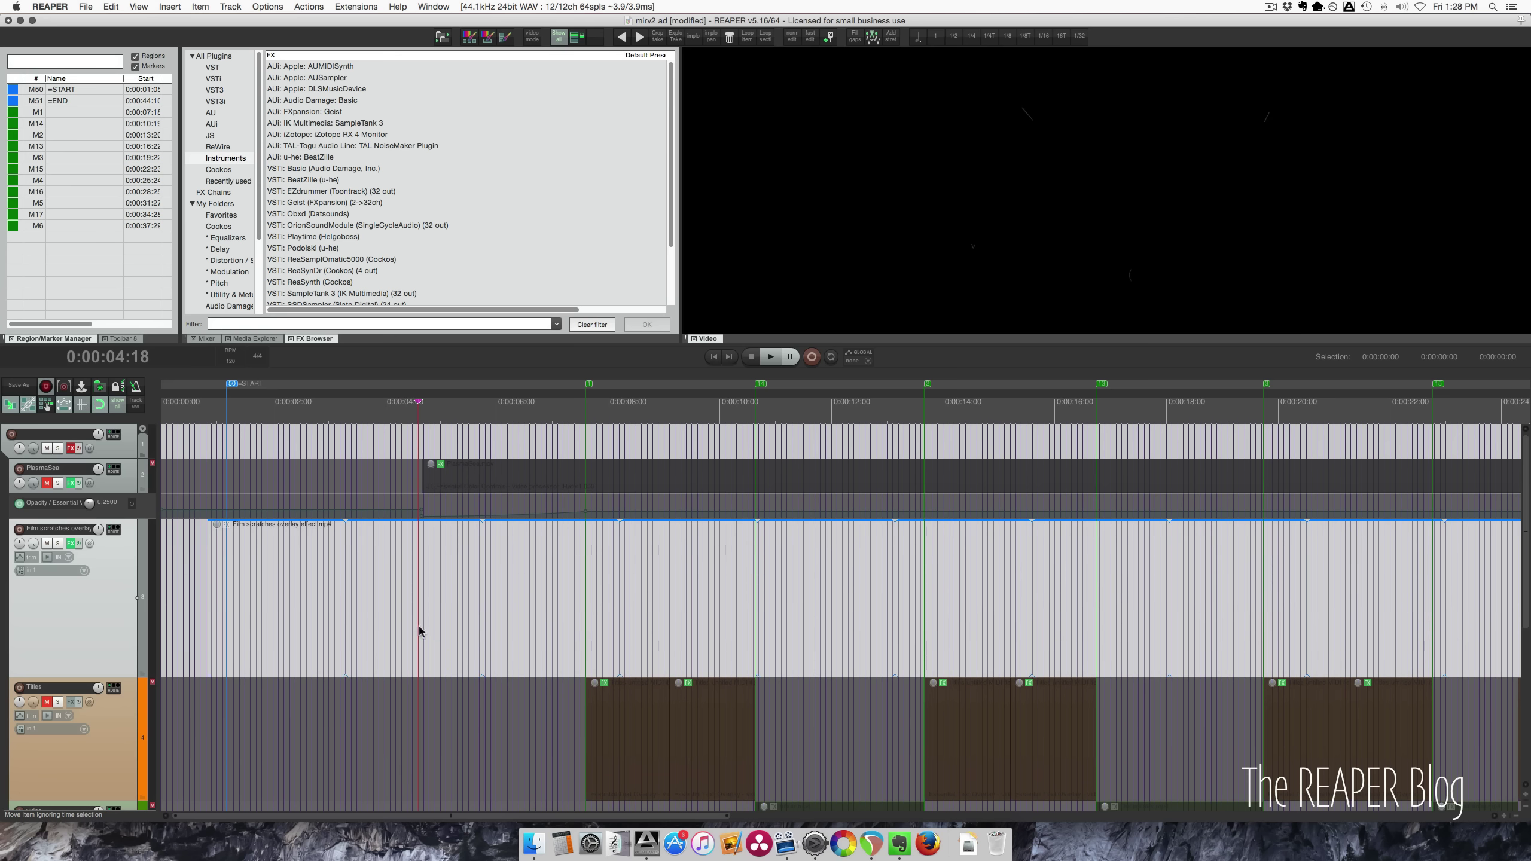
pyautogui.click(342, 645)
pyautogui.scroll(-3, 376, 591)
pyautogui.scroll(-2, 702, 586)
pyautogui.scroll(-3, 702, 586)
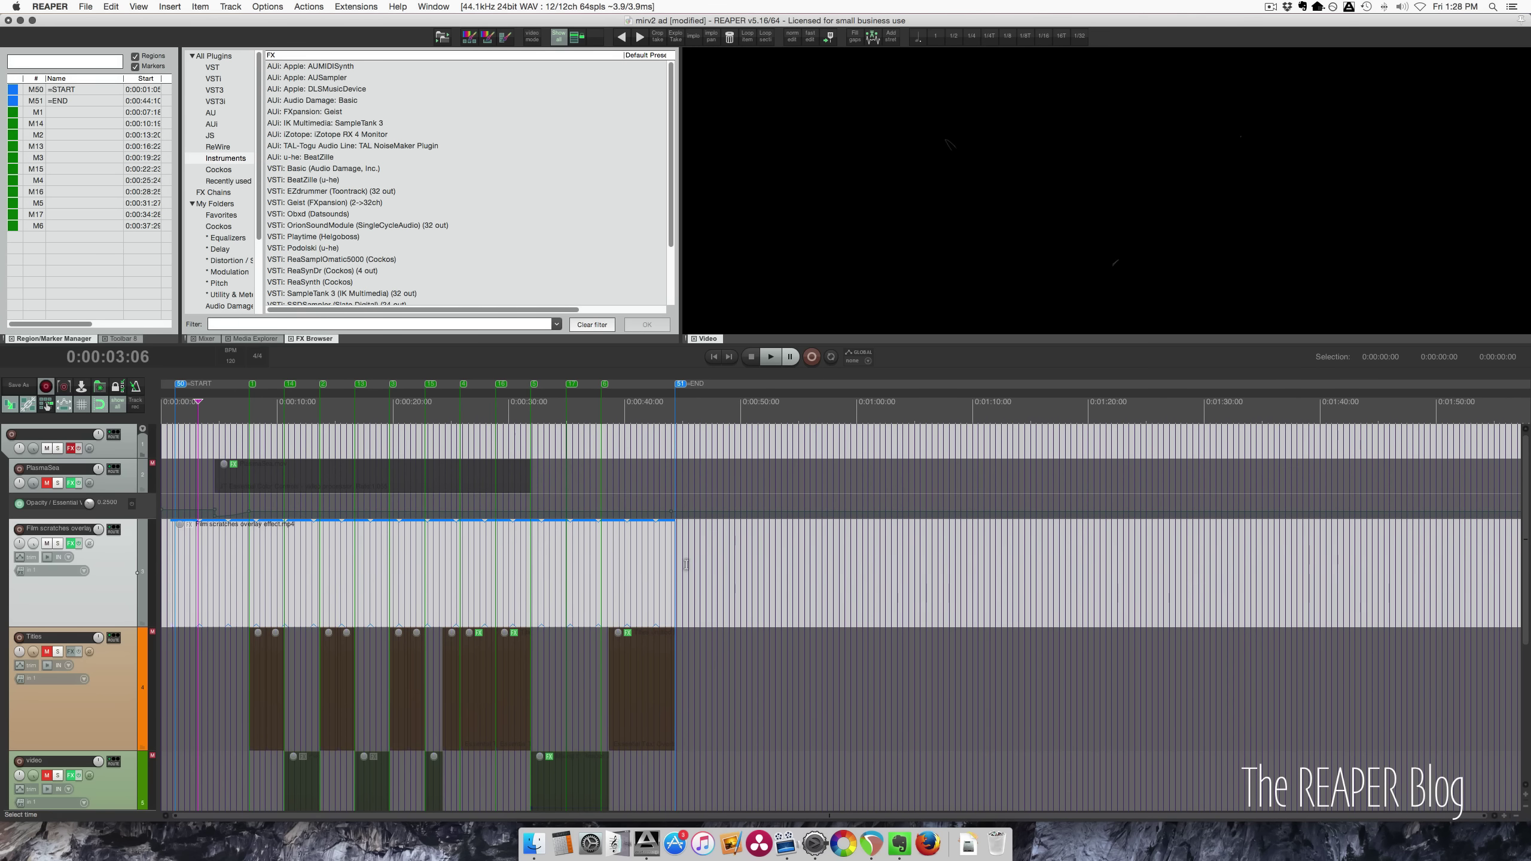
# Step: Unmute and enlarge the PlasmaSea track, mute the Film scratches overlay track, and view PlasmaSea.mov at 0:00:07:00
pyautogui.click(66, 490)
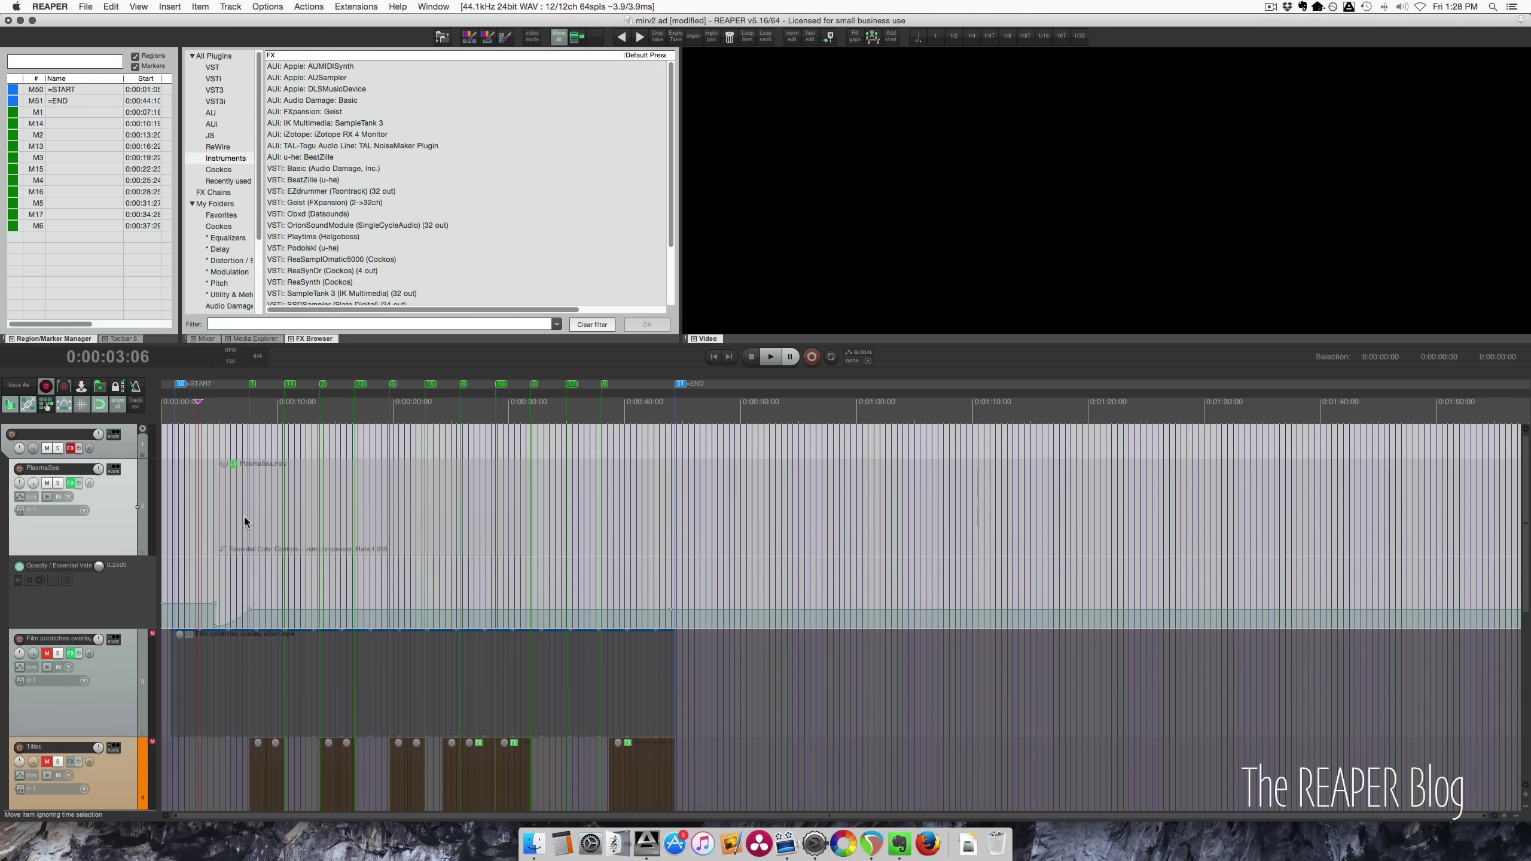
pyautogui.click(243, 512)
pyautogui.scroll(5, 275, 580)
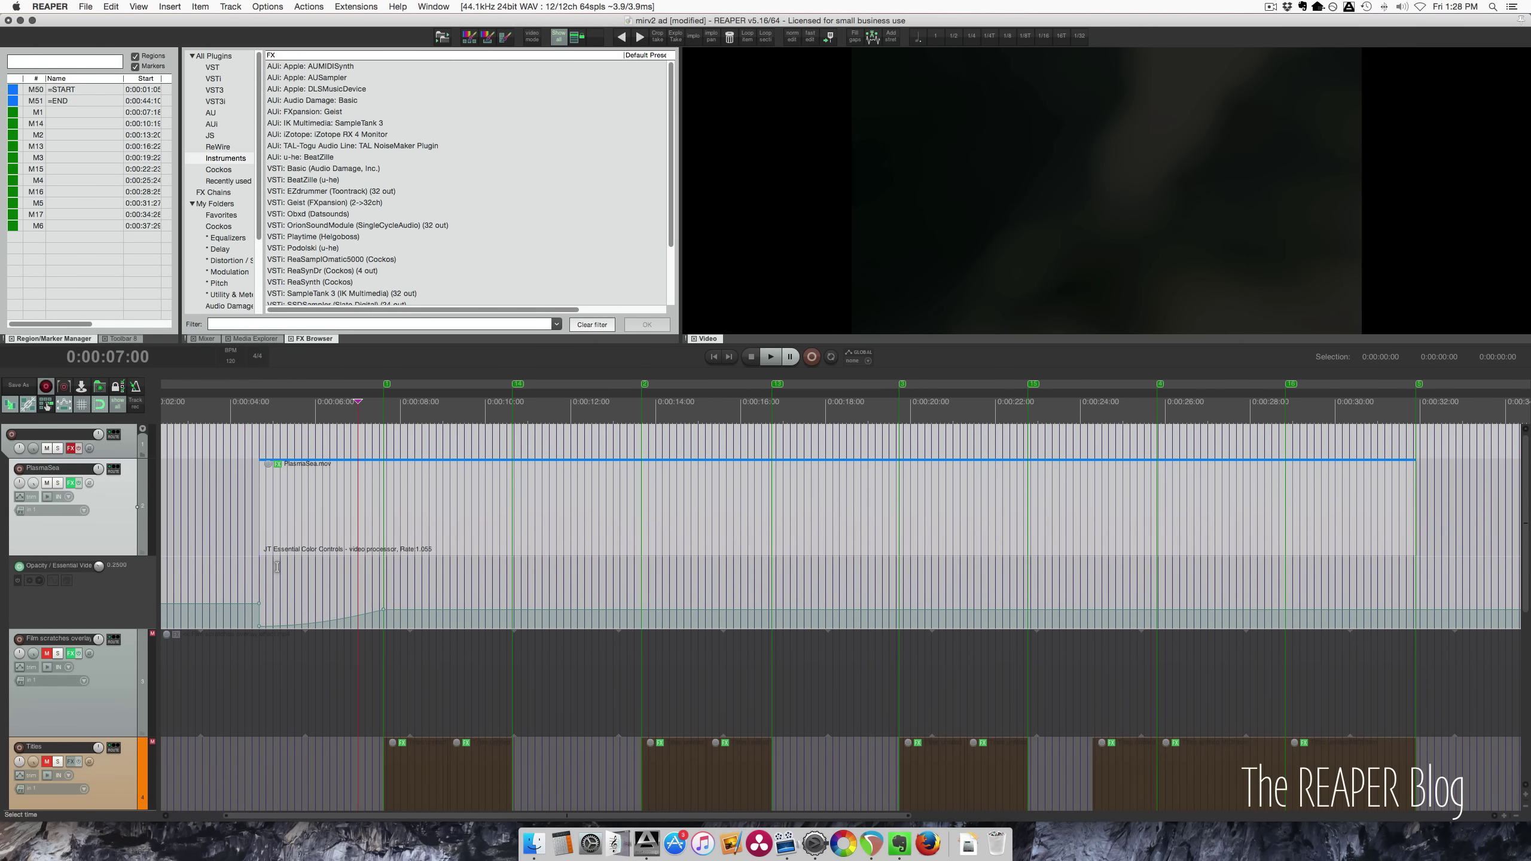
# Step: Compare PlasmaSea.mov with and without its Essential Color Controls effect, including full screen at 0:00:11:00, leaving the effect enabled
pyautogui.click(277, 464)
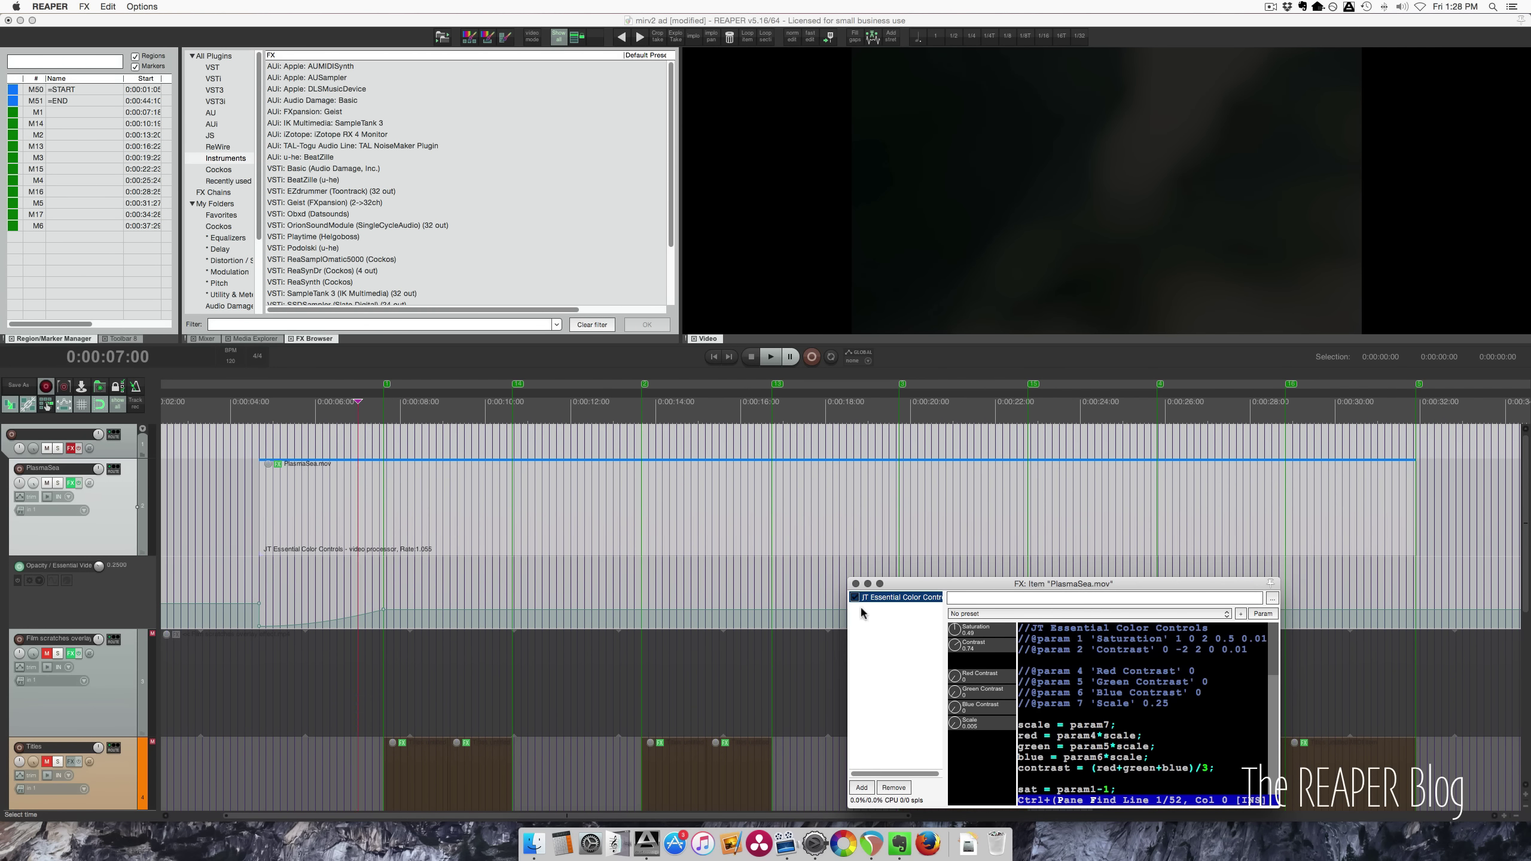
pyautogui.click(515, 524)
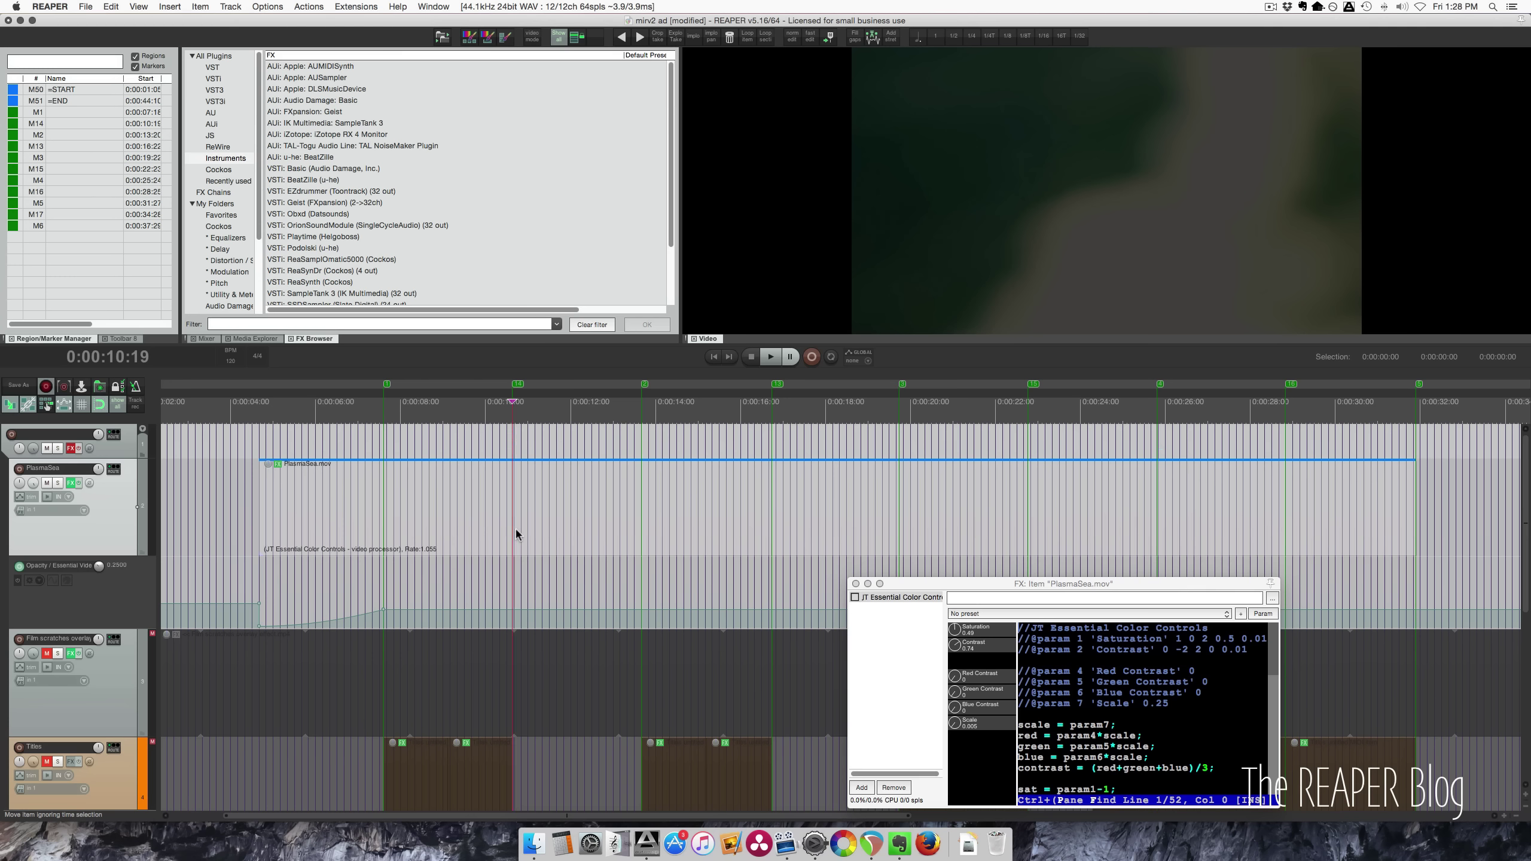
pyautogui.click(442, 549)
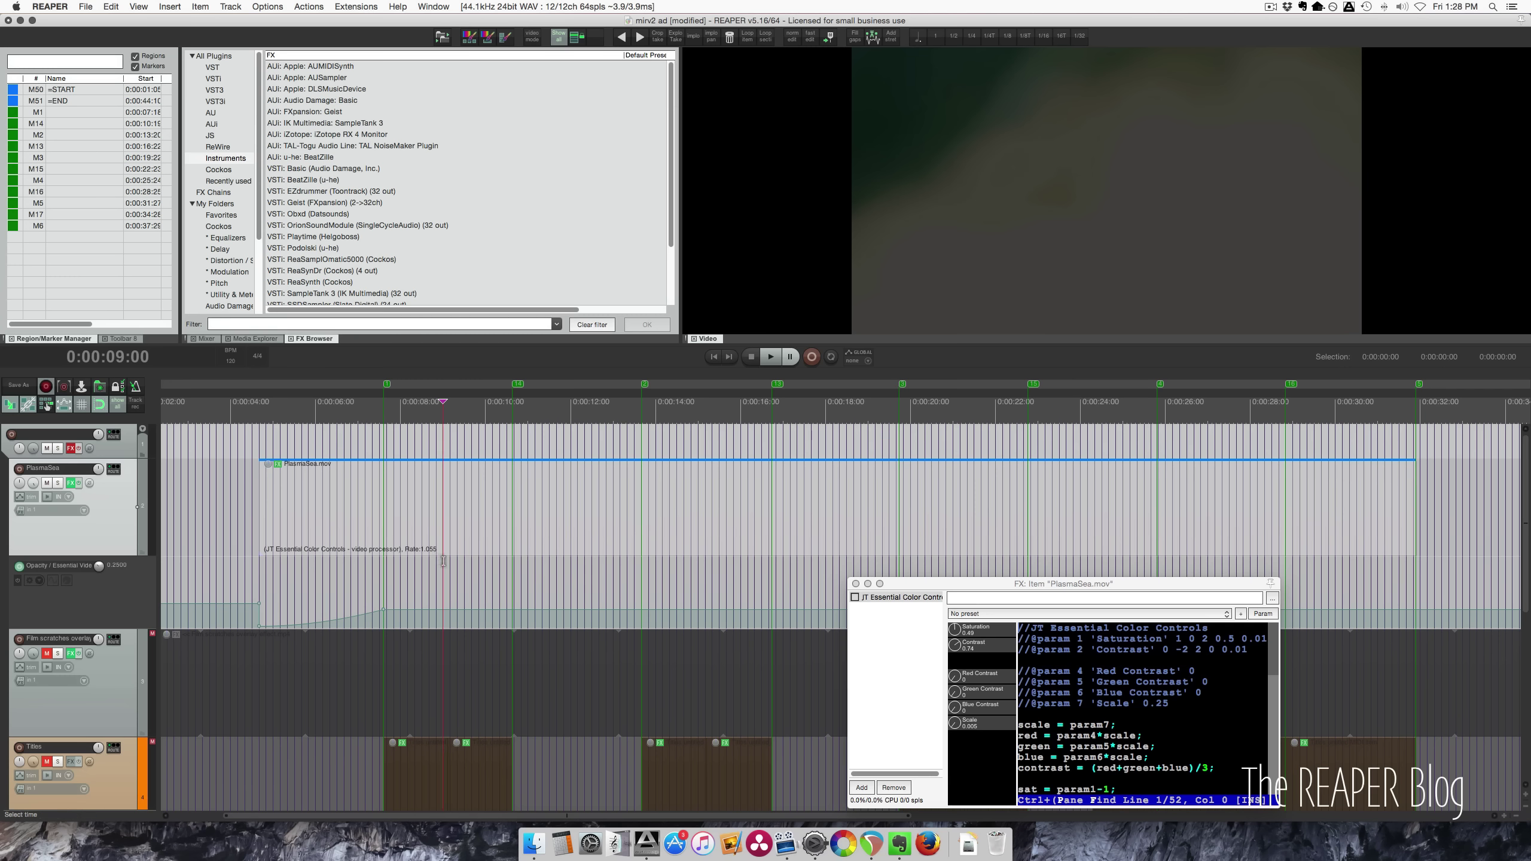
pyautogui.hscroll(3, 449, 559)
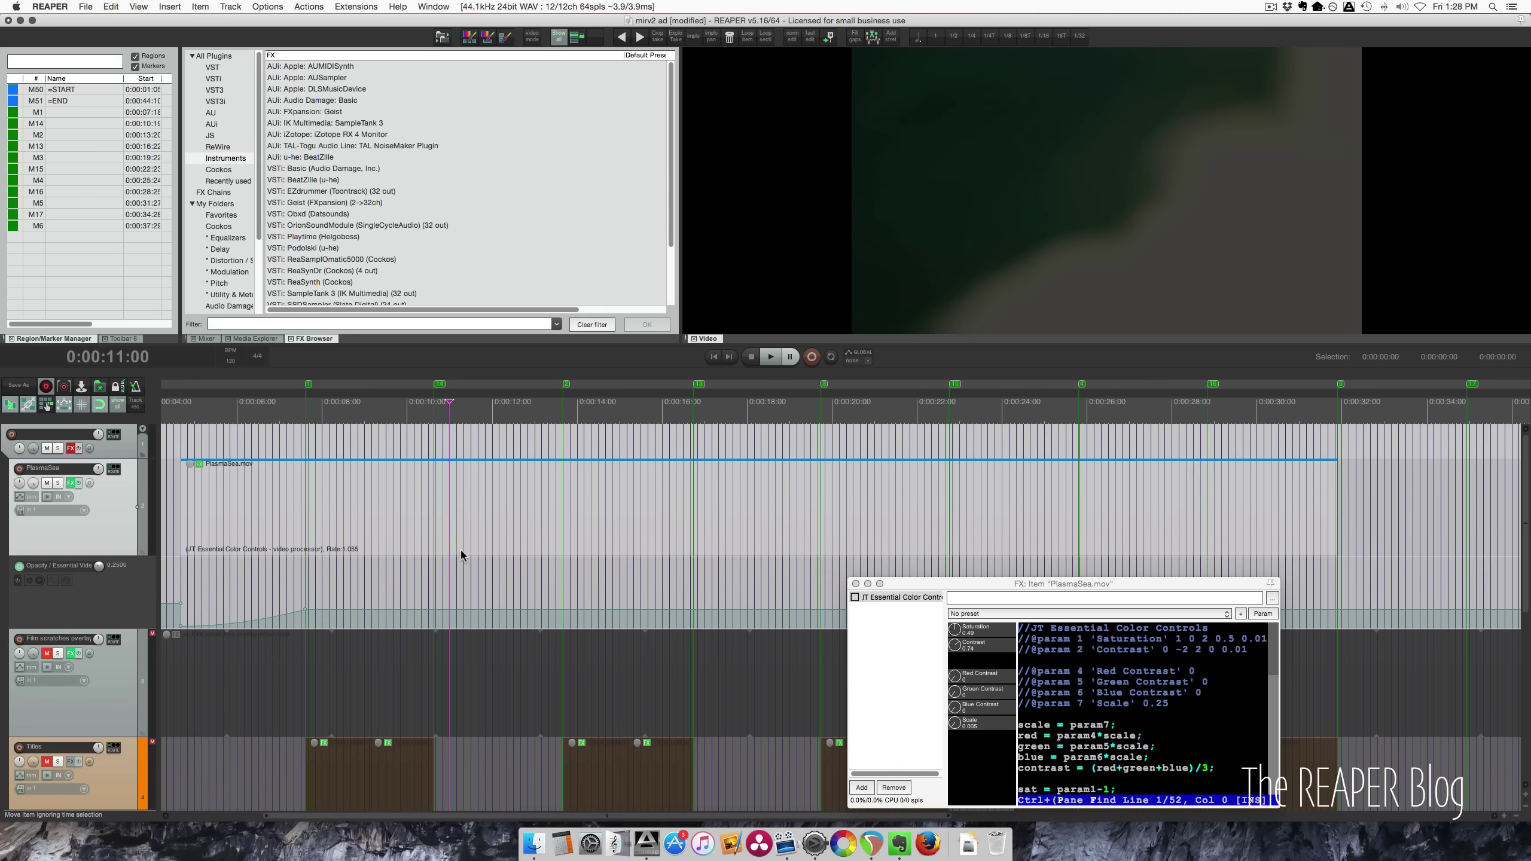
pyautogui.doubleClick(1092, 198)
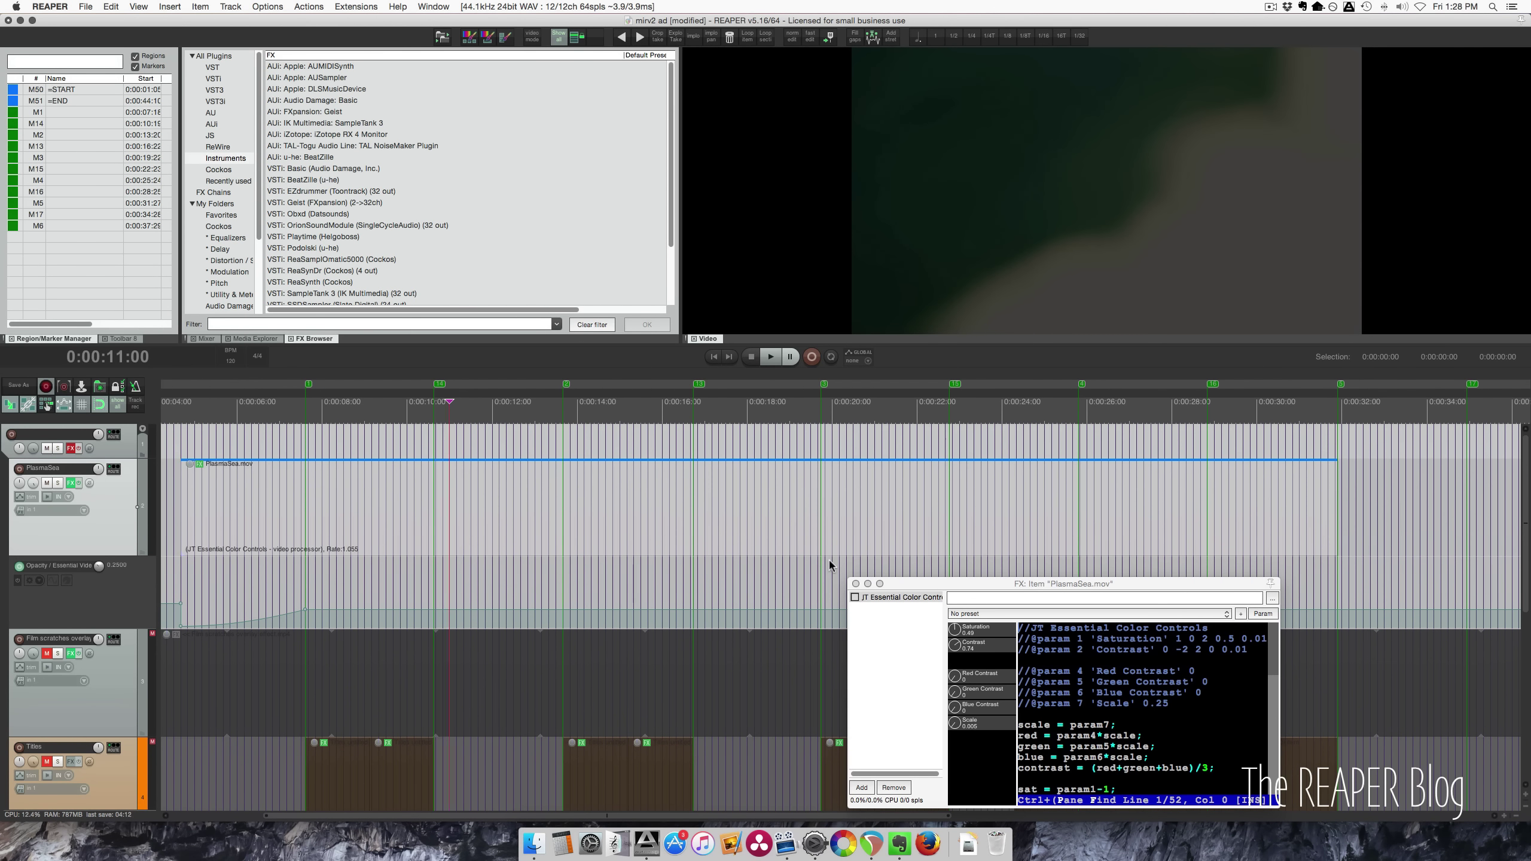
pyautogui.click(855, 597)
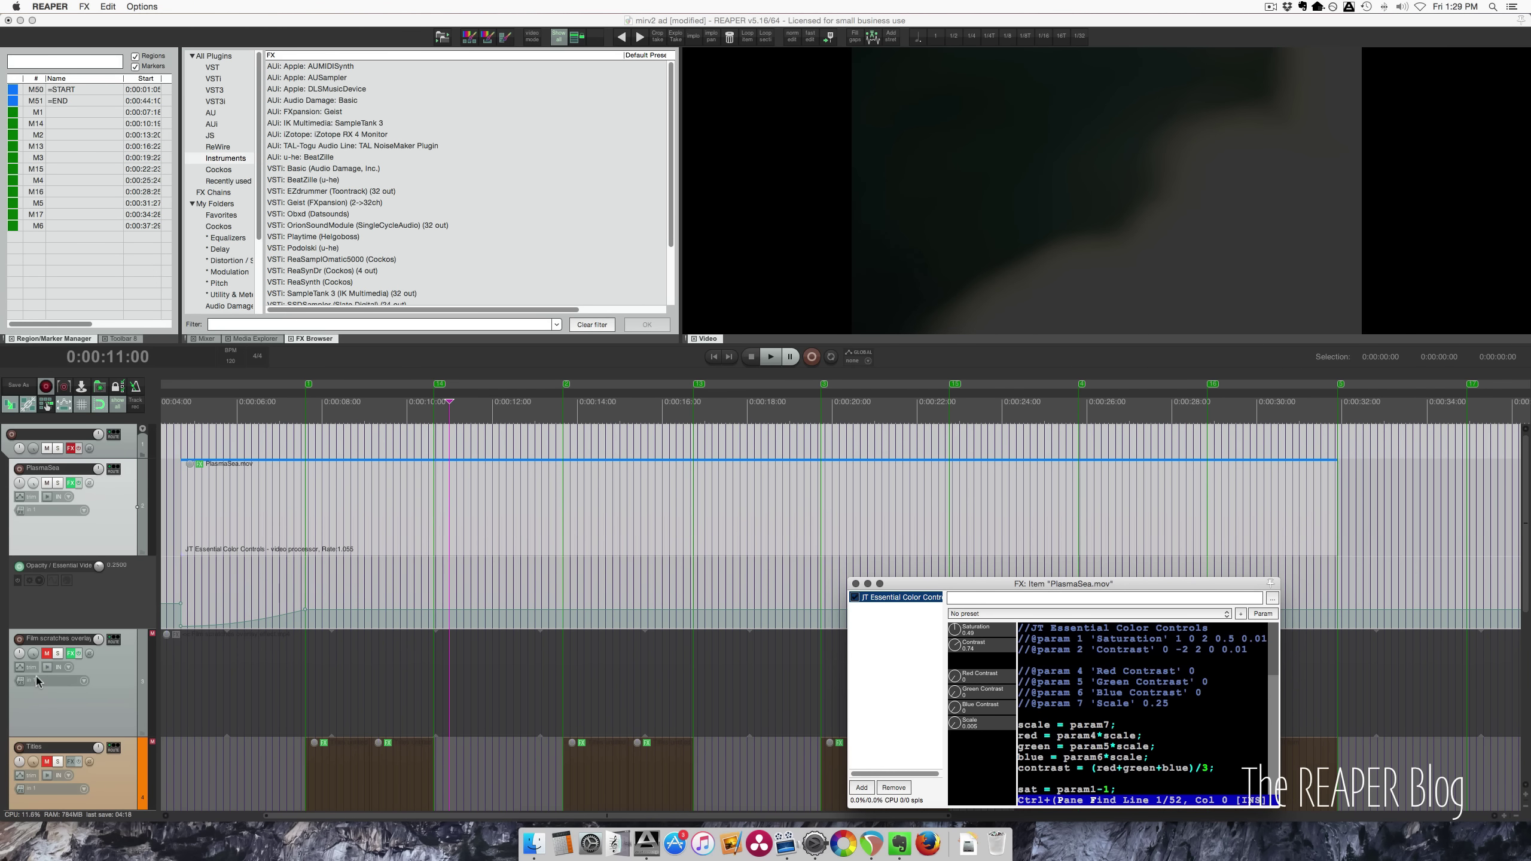
# Step: Unmute the Film scratches overlay, Titles and video tracks, and place the edit cursor at 0:00:04:20
pyautogui.click(49, 656)
pyautogui.click(47, 762)
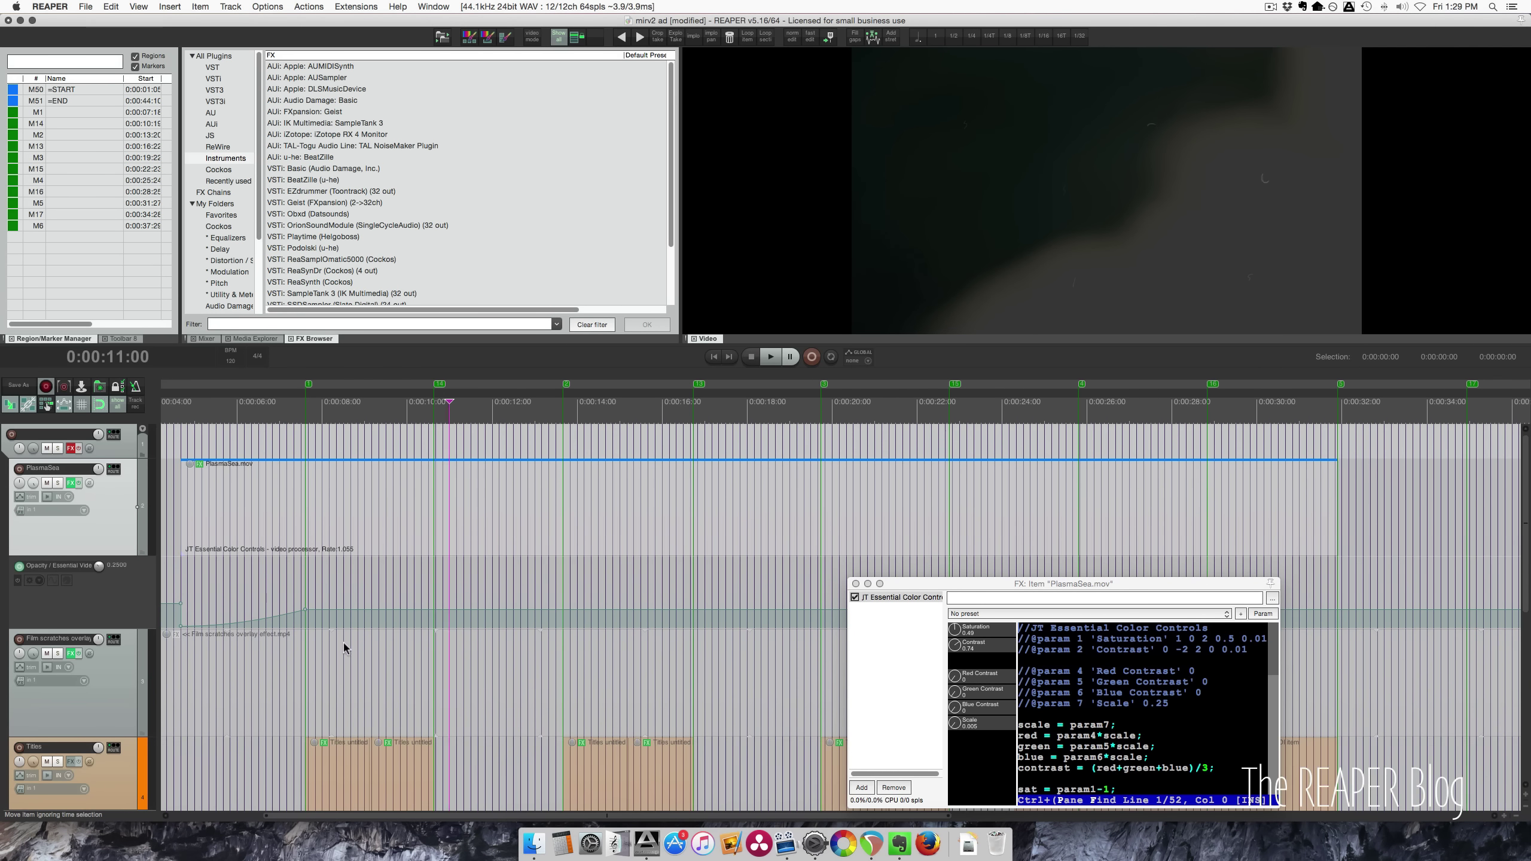
pyautogui.hscroll(-3, 356, 674)
pyautogui.scroll(-2, 355, 670)
pyautogui.click(354, 667)
pyautogui.scroll(-2, 392, 681)
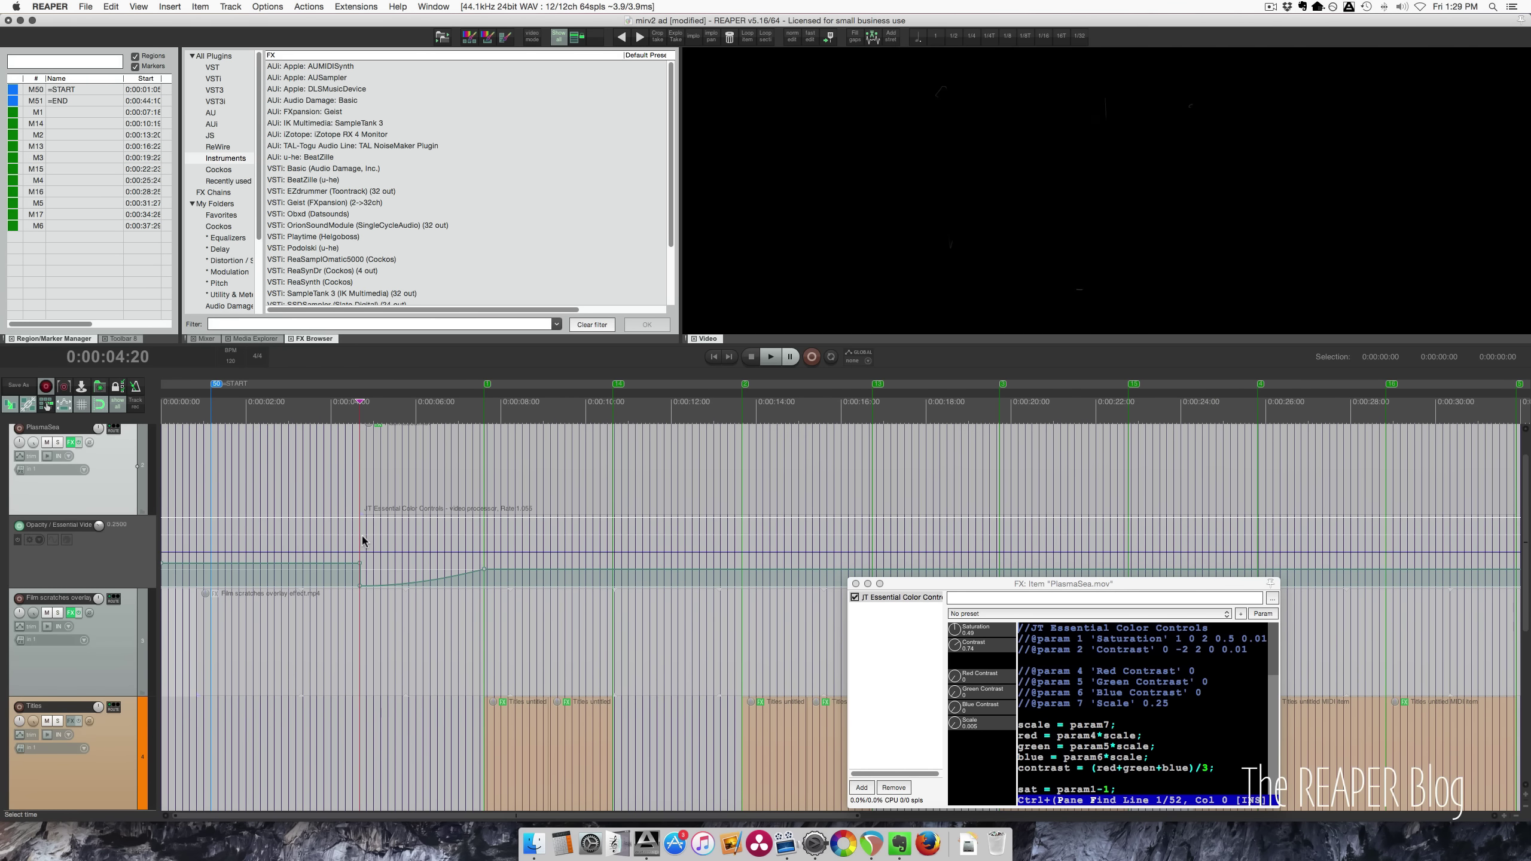
pyautogui.scroll(-4, 424, 695)
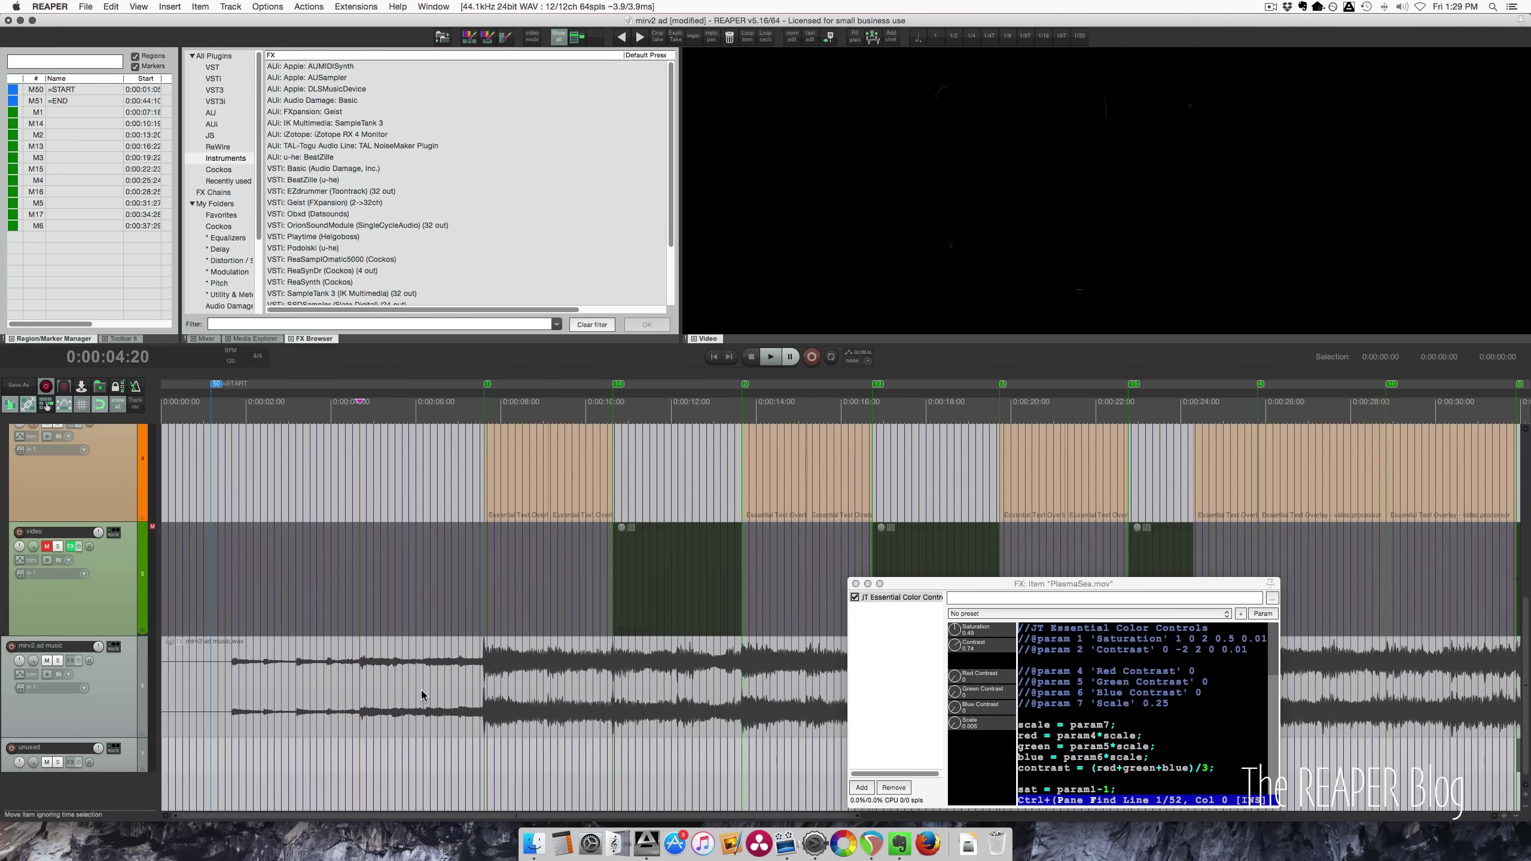
pyautogui.click(47, 547)
# Step: Enlarge the folder track above PlasmaSea and open its FX window with Essential Video Controls, moving it aside
pyautogui.scroll(5, 316, 619)
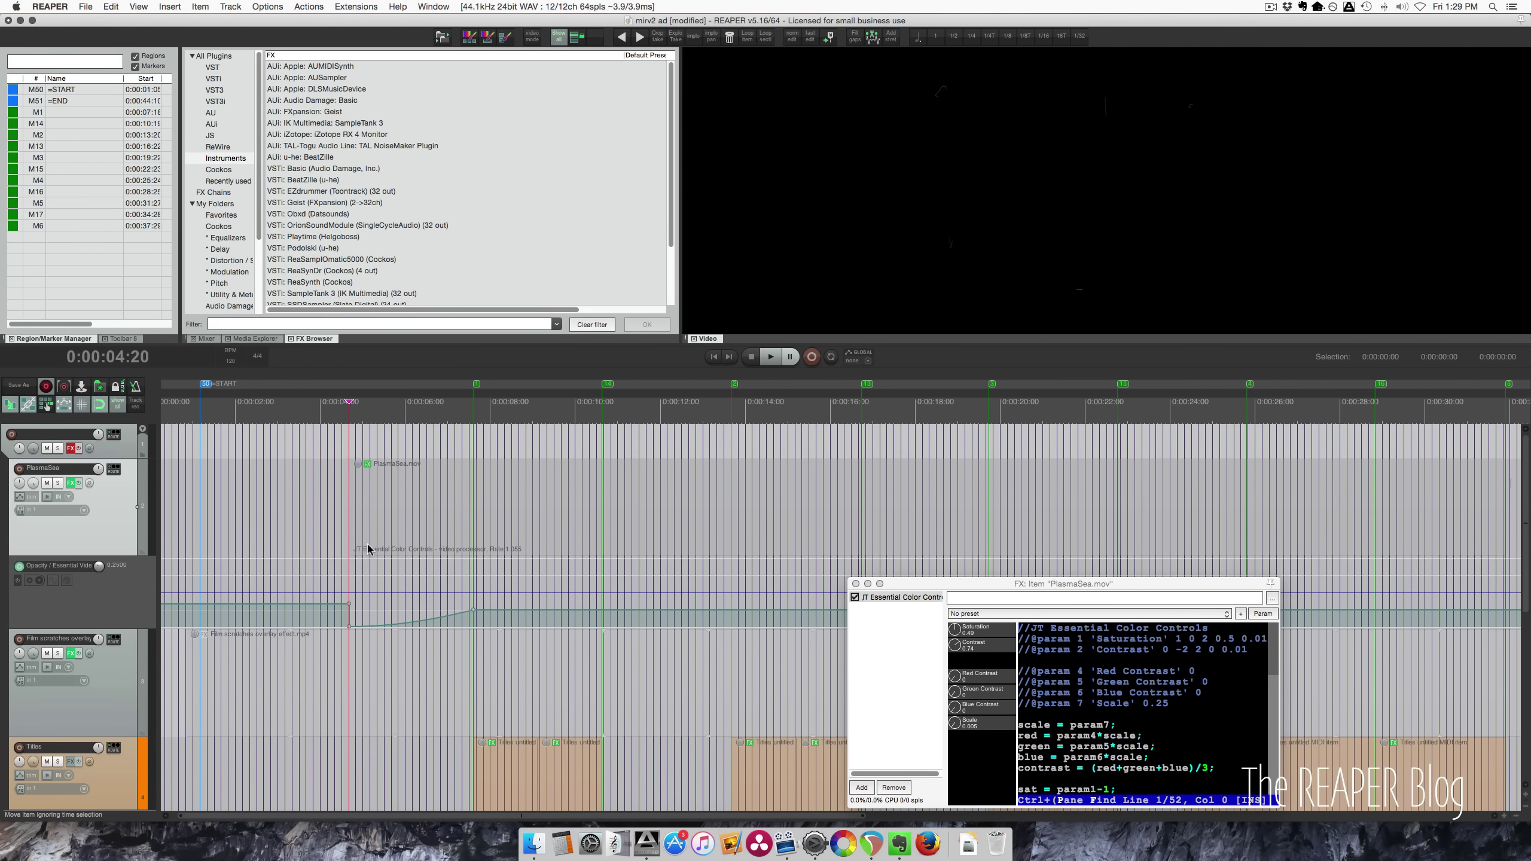
pyautogui.click(109, 457)
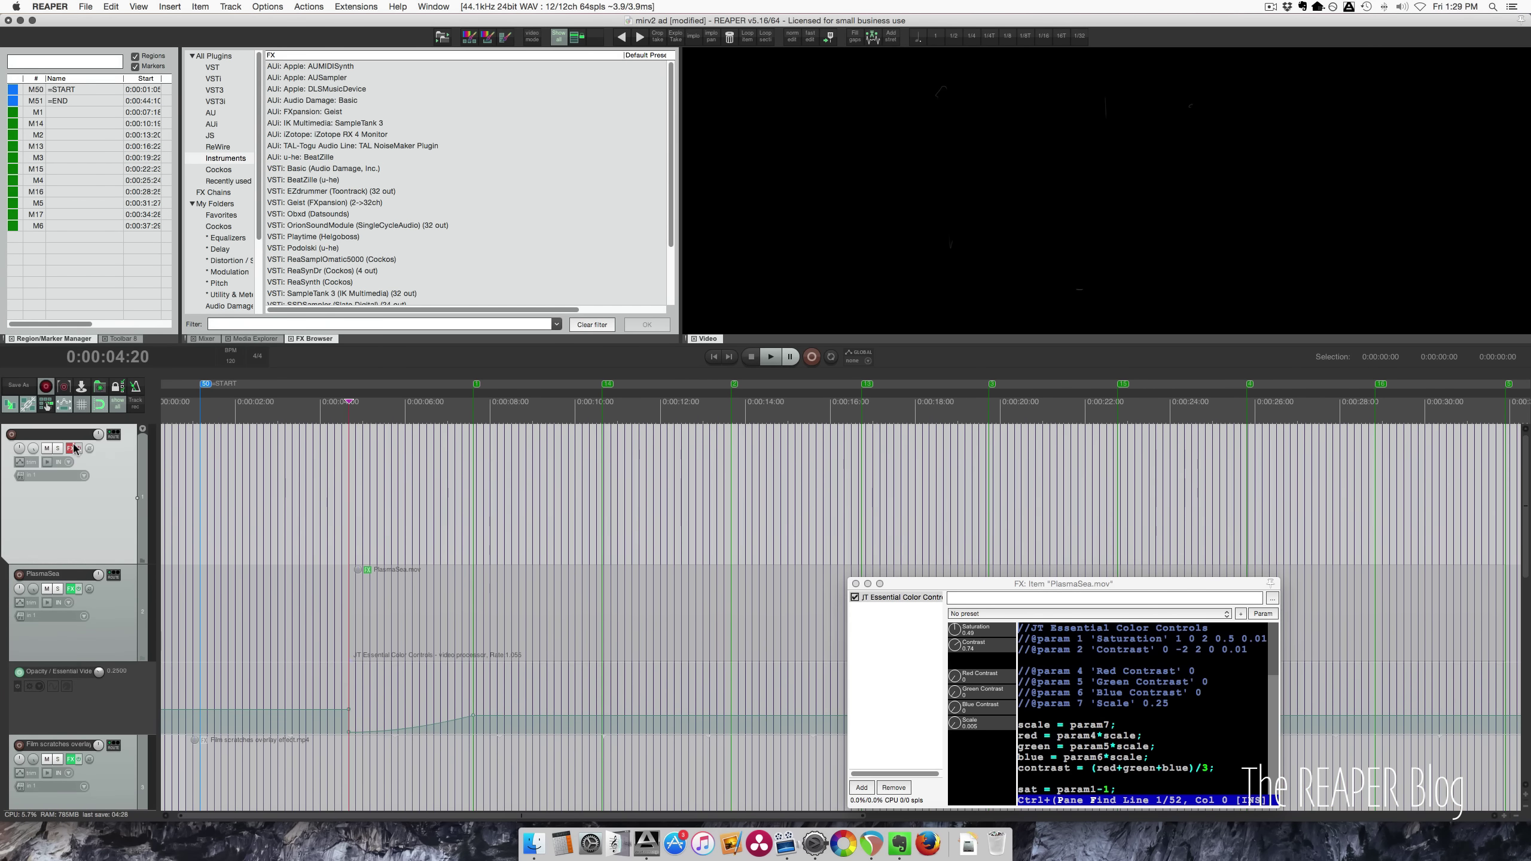
pyautogui.click(77, 448)
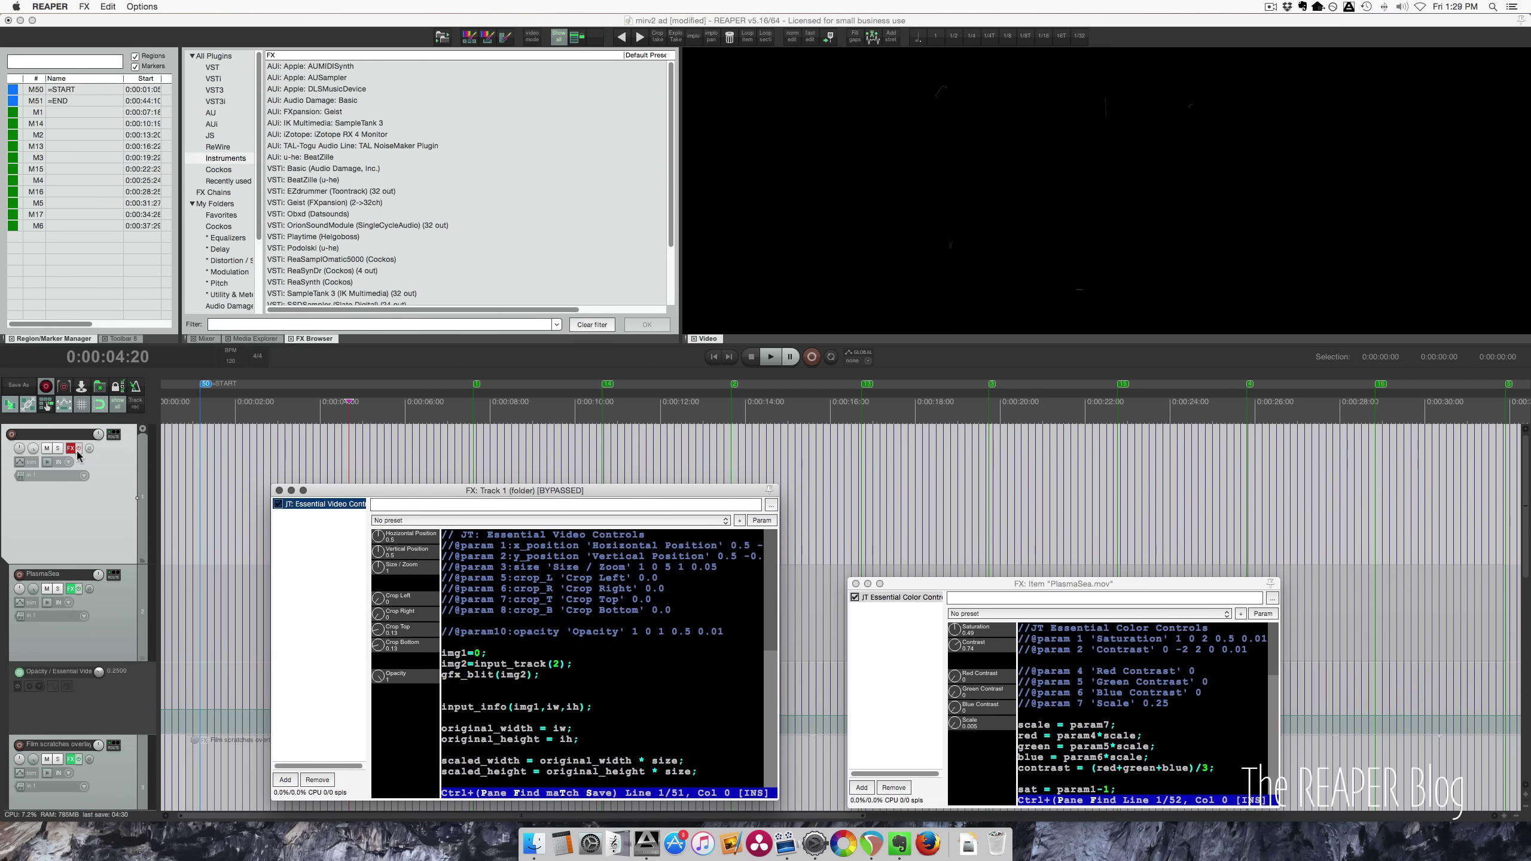
pyautogui.moveTo(550, 494); pyautogui.dragTo(369, 459)
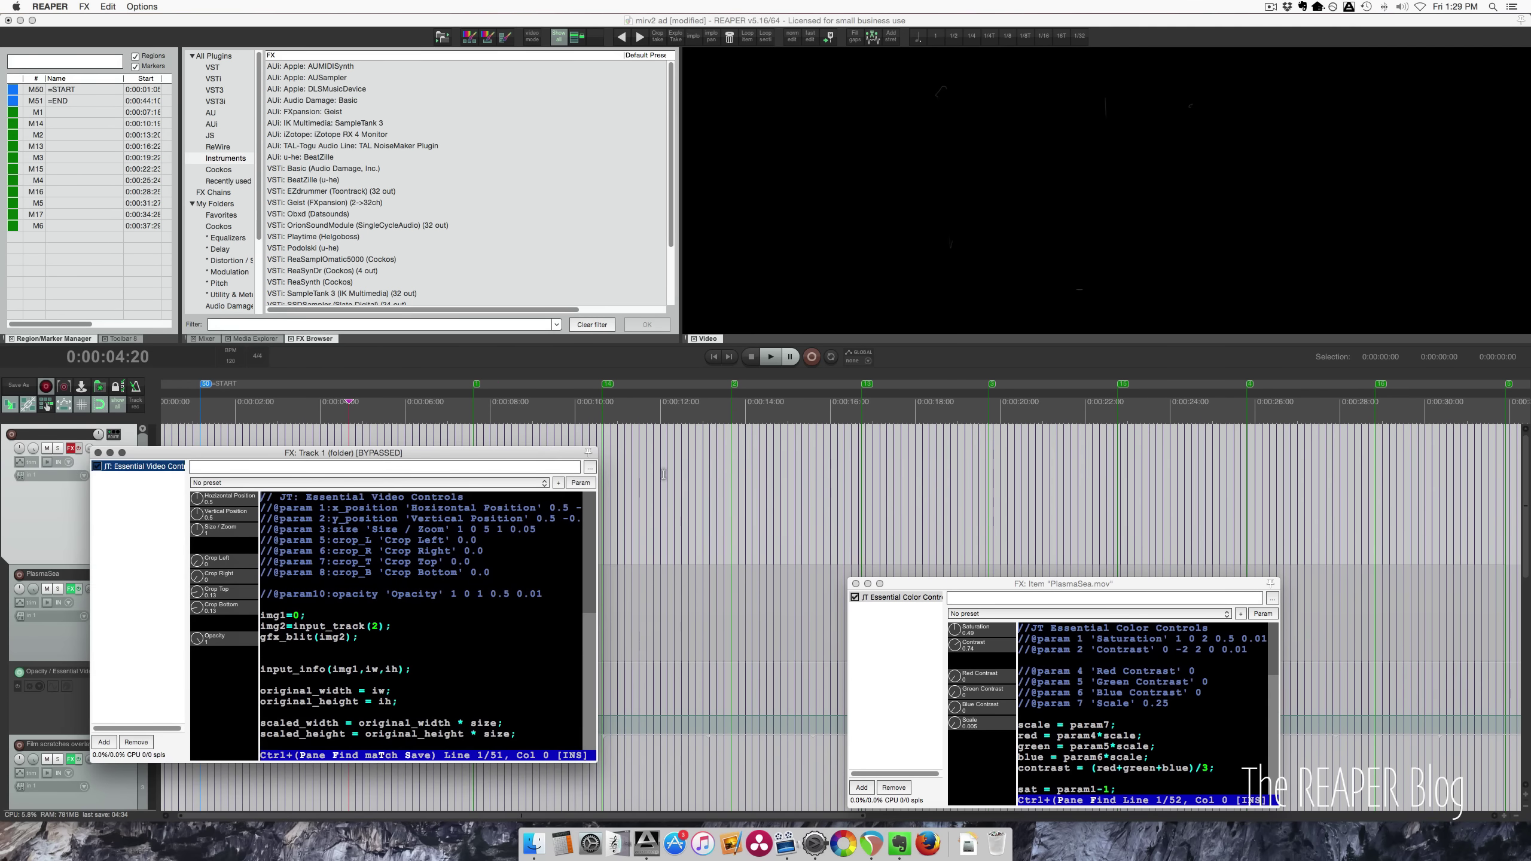
# Step: Enable the folder track's effects with the title at 0:00:16:05 in the preview, and move its FX window clear of the tracks
pyautogui.click(838, 513)
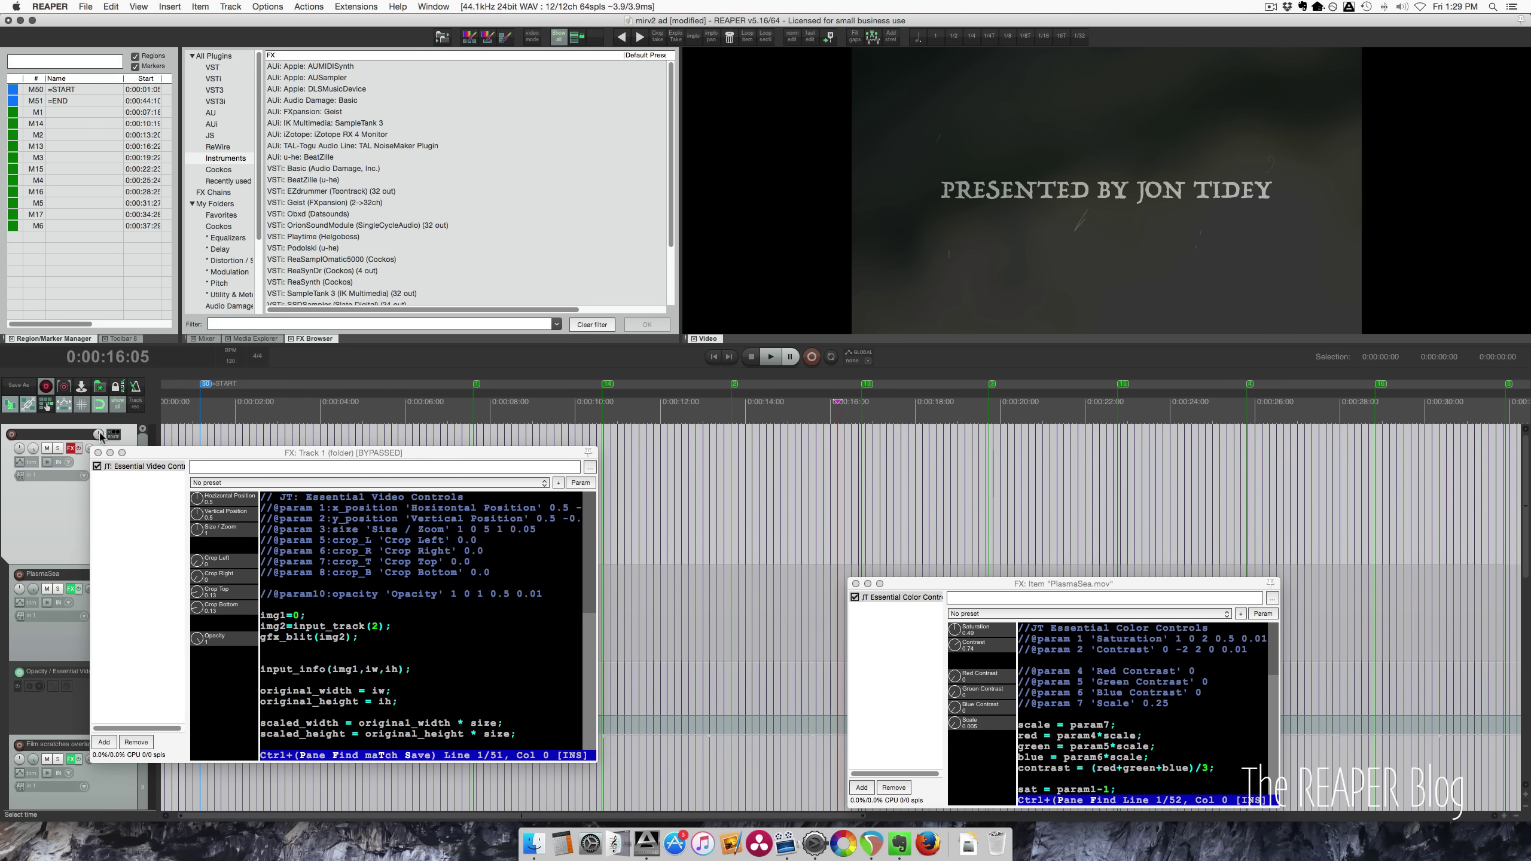
pyautogui.click(78, 447)
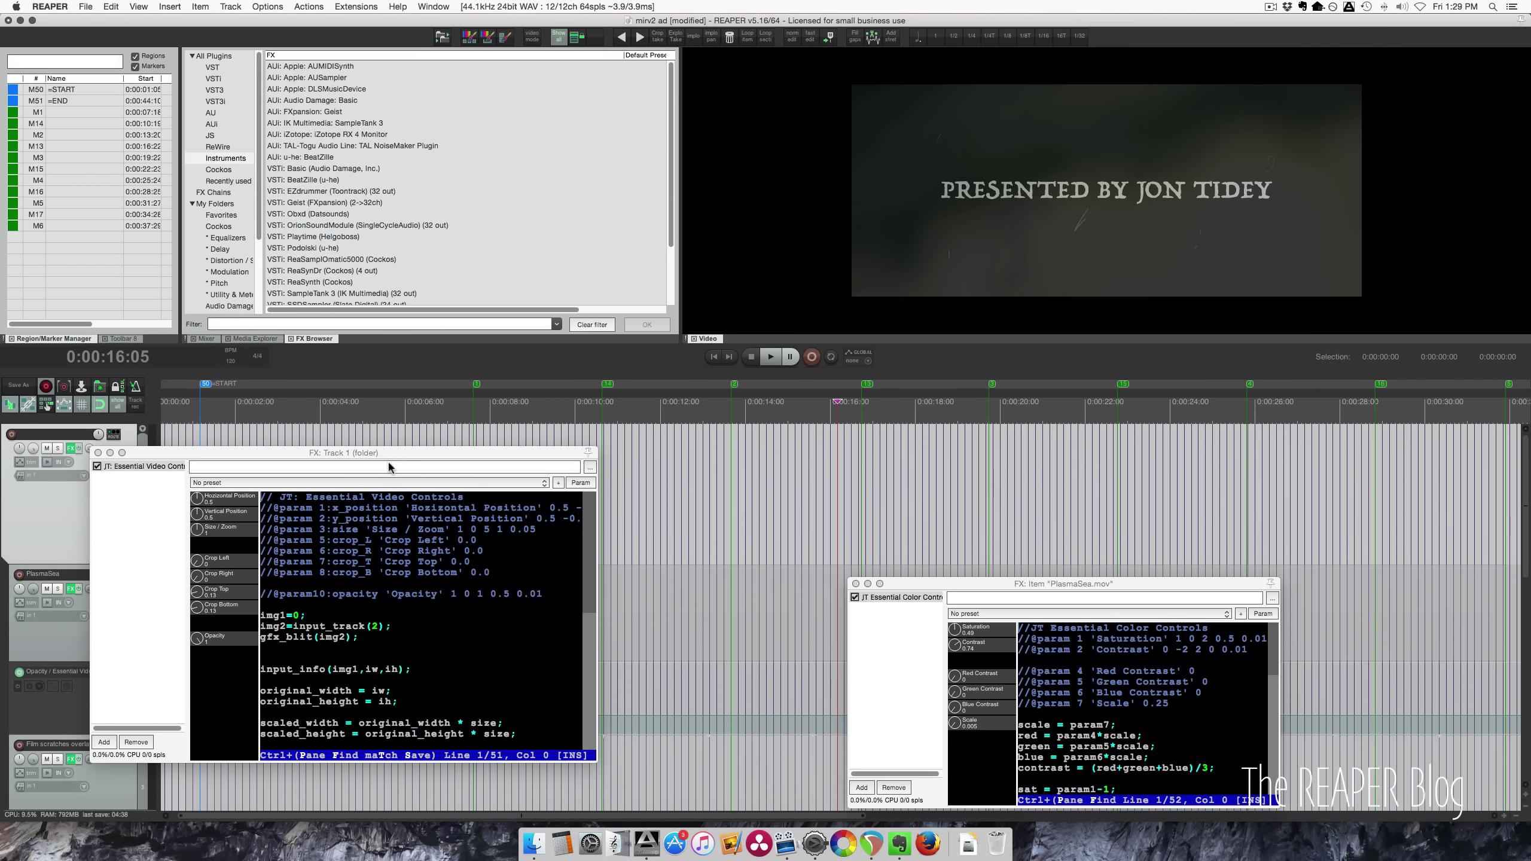
pyautogui.moveTo(415, 453); pyautogui.dragTo(618, 280)
pyautogui.scroll(-5, 250, 552)
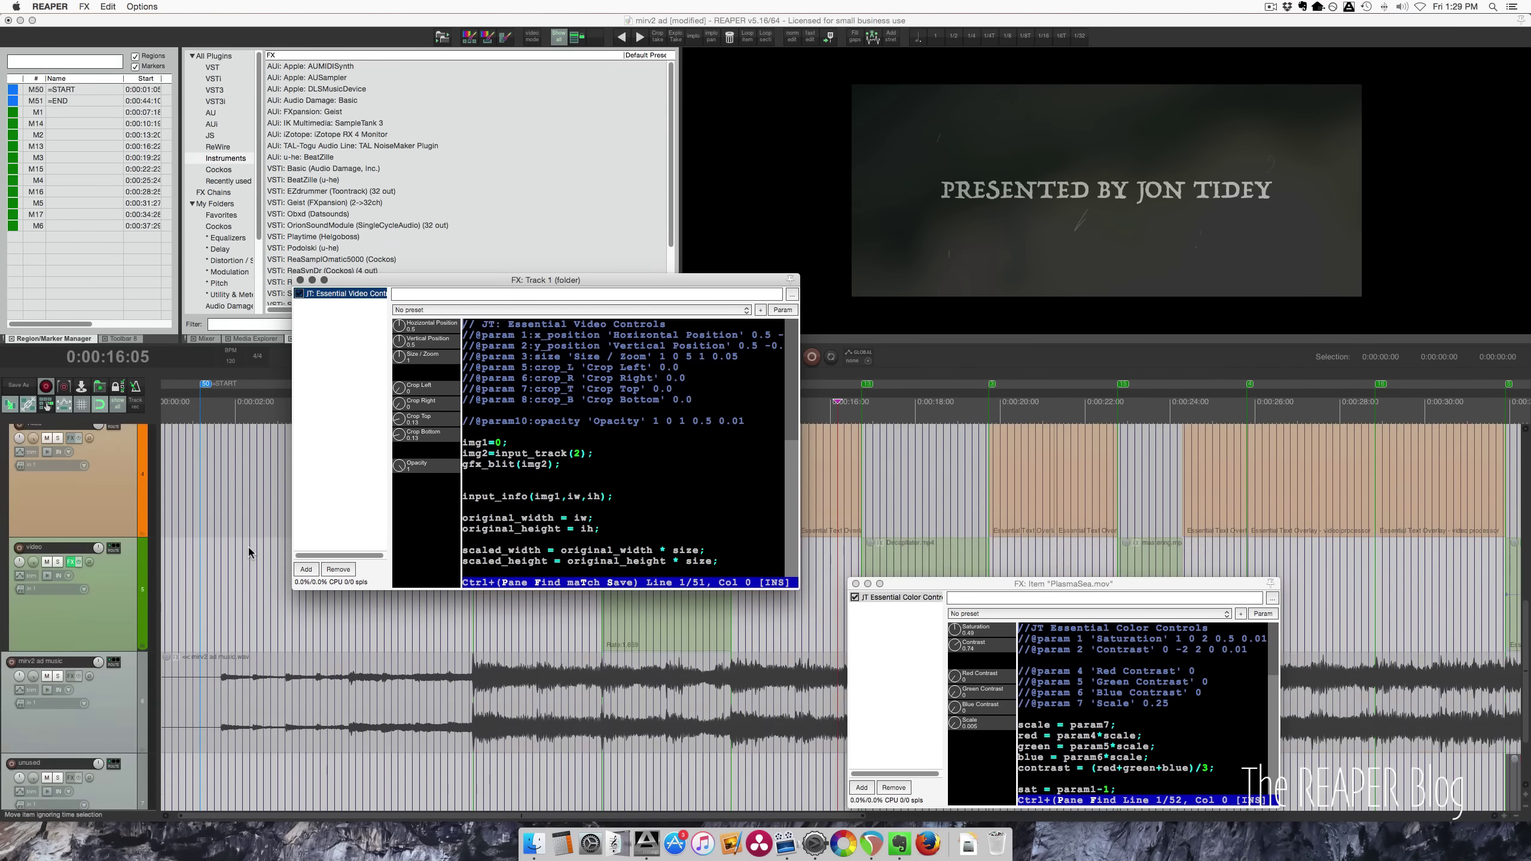
# Step: Compare the frame at 0:00:12:05 with and without the video track's effects, and move the folder track's FX window off the earlier items
pyautogui.scroll(5, 250, 552)
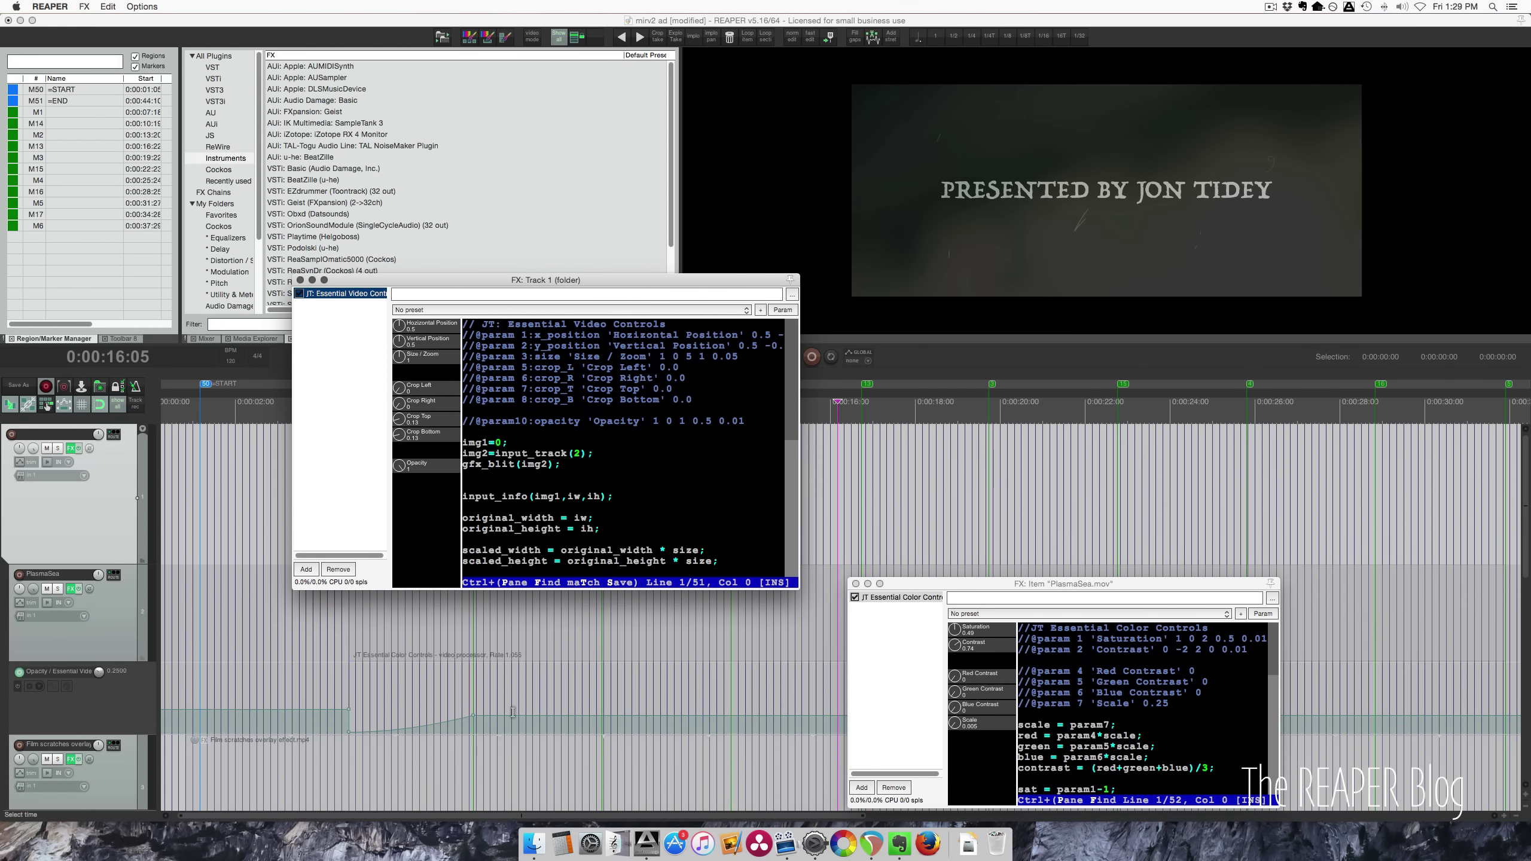
pyautogui.scroll(-4, 513, 712)
pyautogui.click(670, 681)
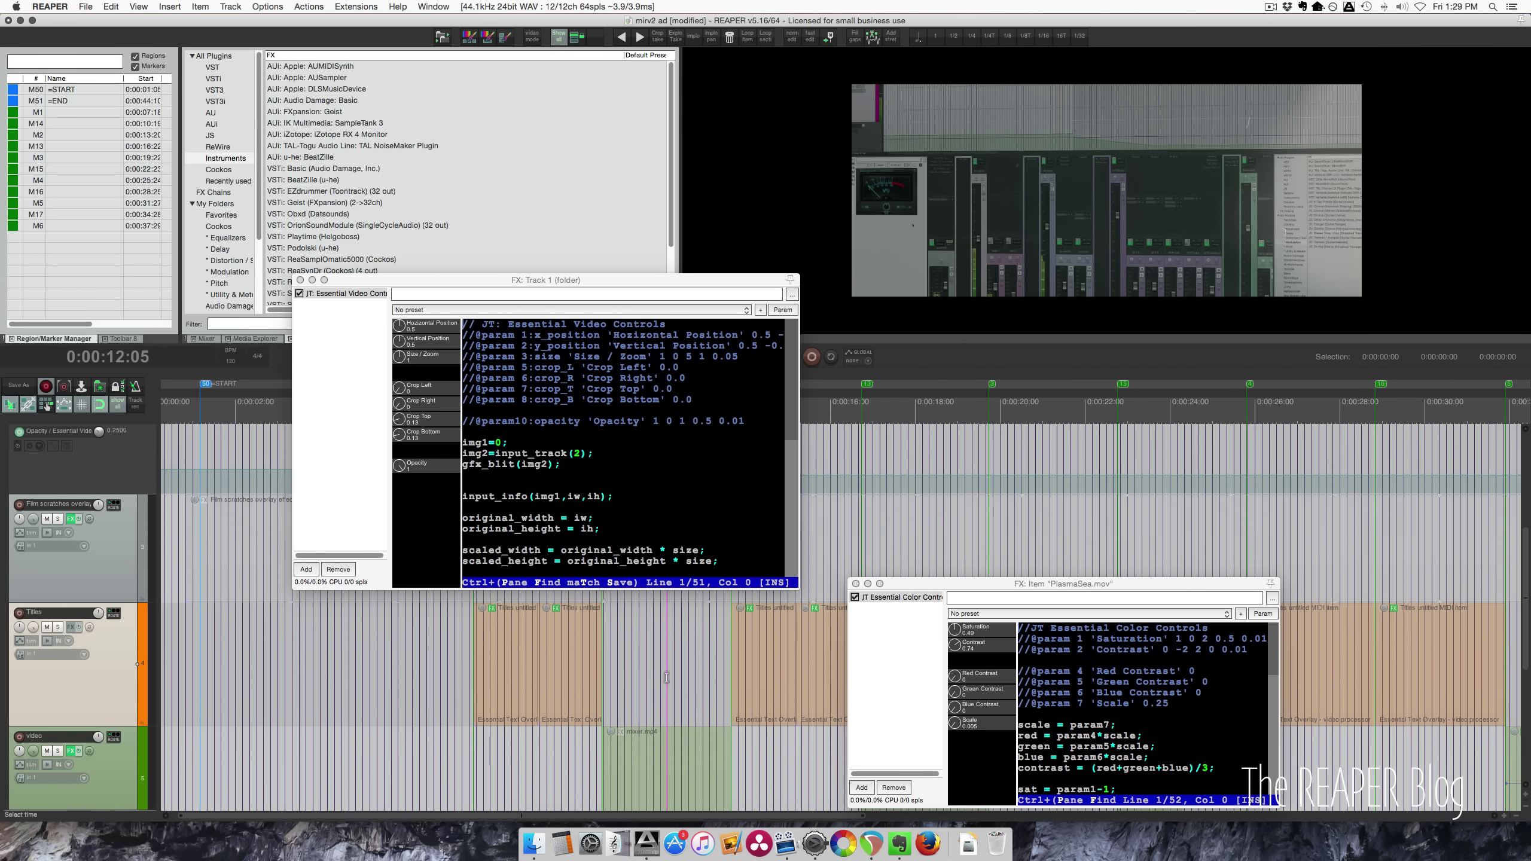
pyautogui.click(78, 753)
pyautogui.click(77, 753)
pyautogui.moveTo(542, 283); pyautogui.dragTo(1058, 460)
pyautogui.click(397, 516)
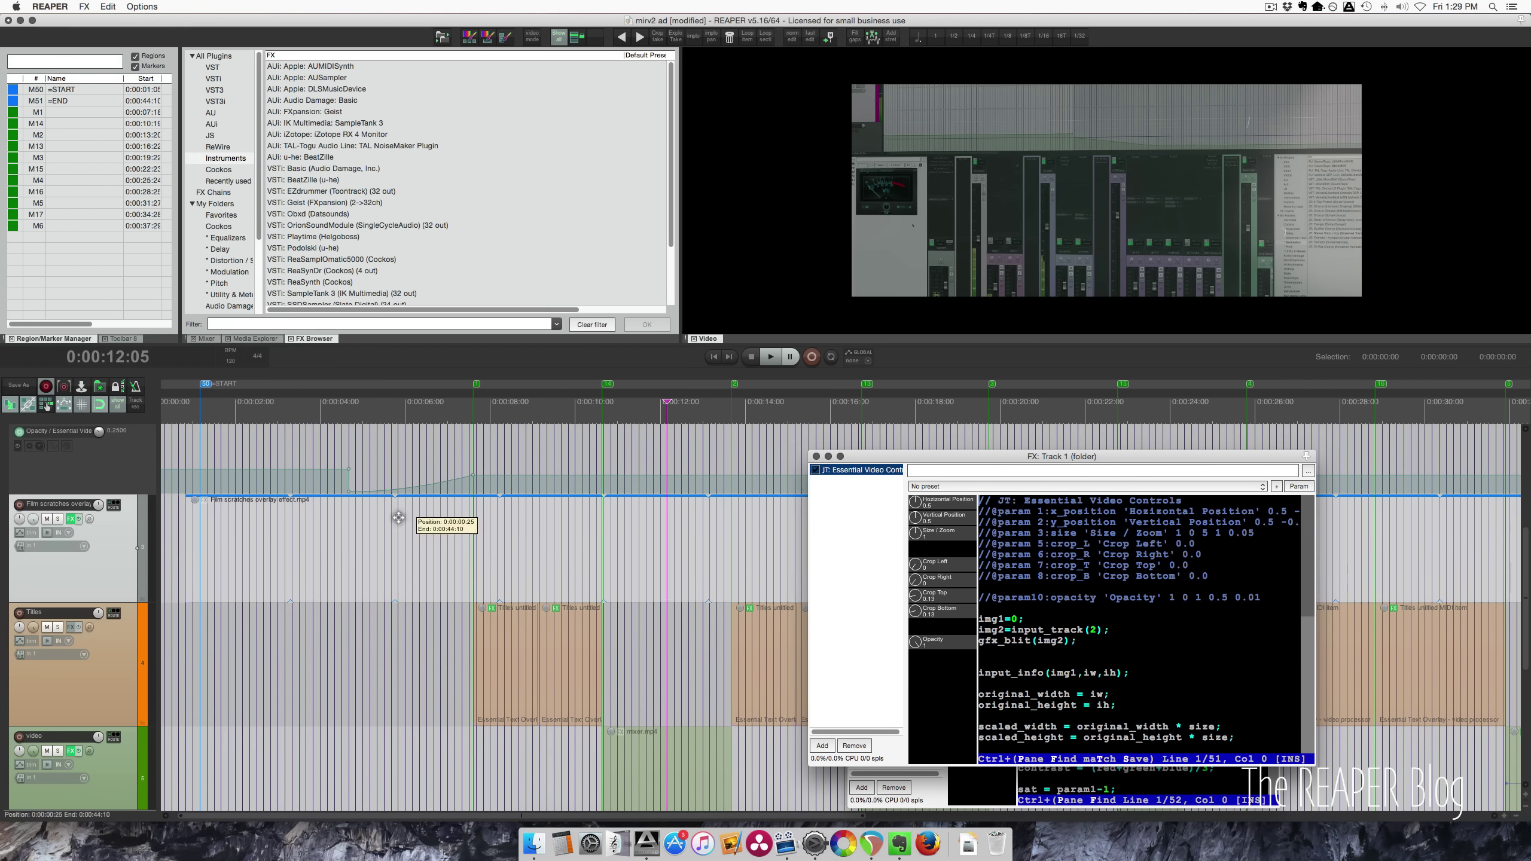
# Step: Check the PlasmaSea start at 0:00:04:15, preview the ad full screen from its start marker, and stop with the edit cursor at 0:00:22:00
pyautogui.scroll(5, 413, 561)
pyautogui.click(342, 495)
pyautogui.scroll(-1, 344, 496)
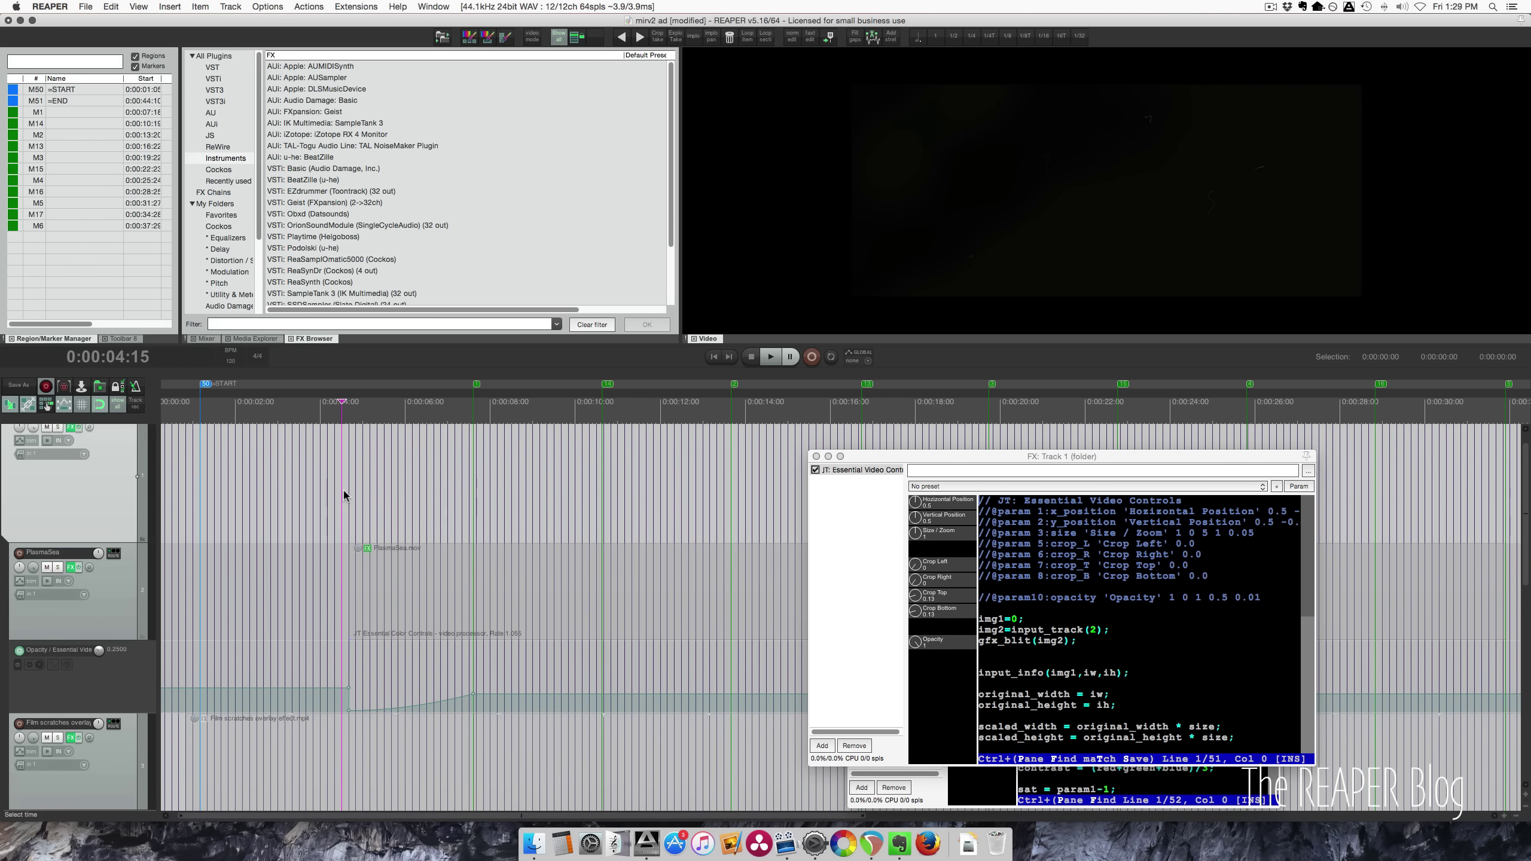
pyautogui.scroll(-3, 422, 507)
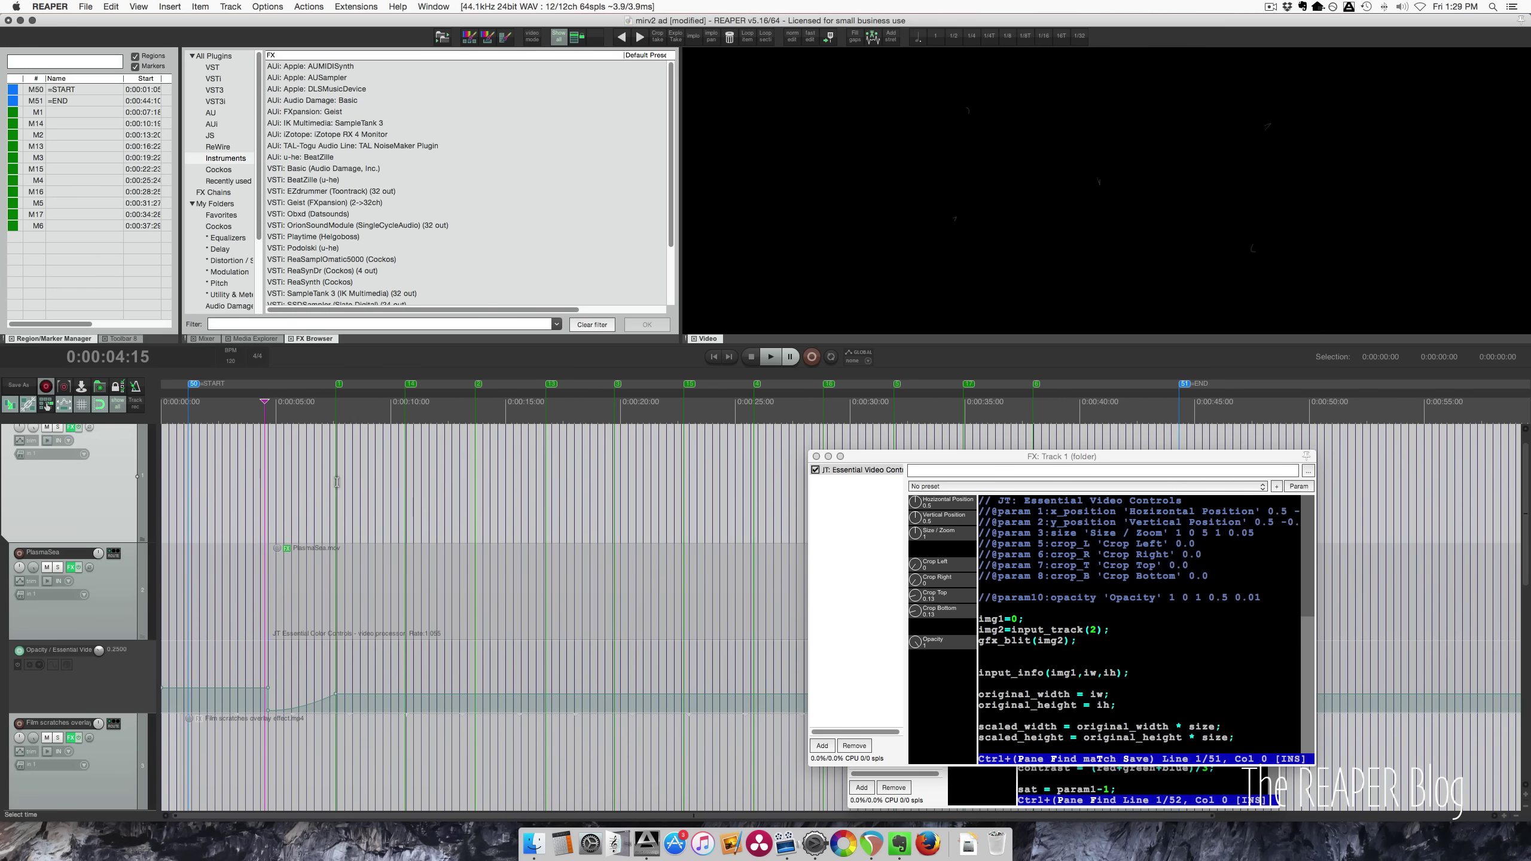
pyautogui.doubleClick(221, 411)
pyautogui.press('Escape')
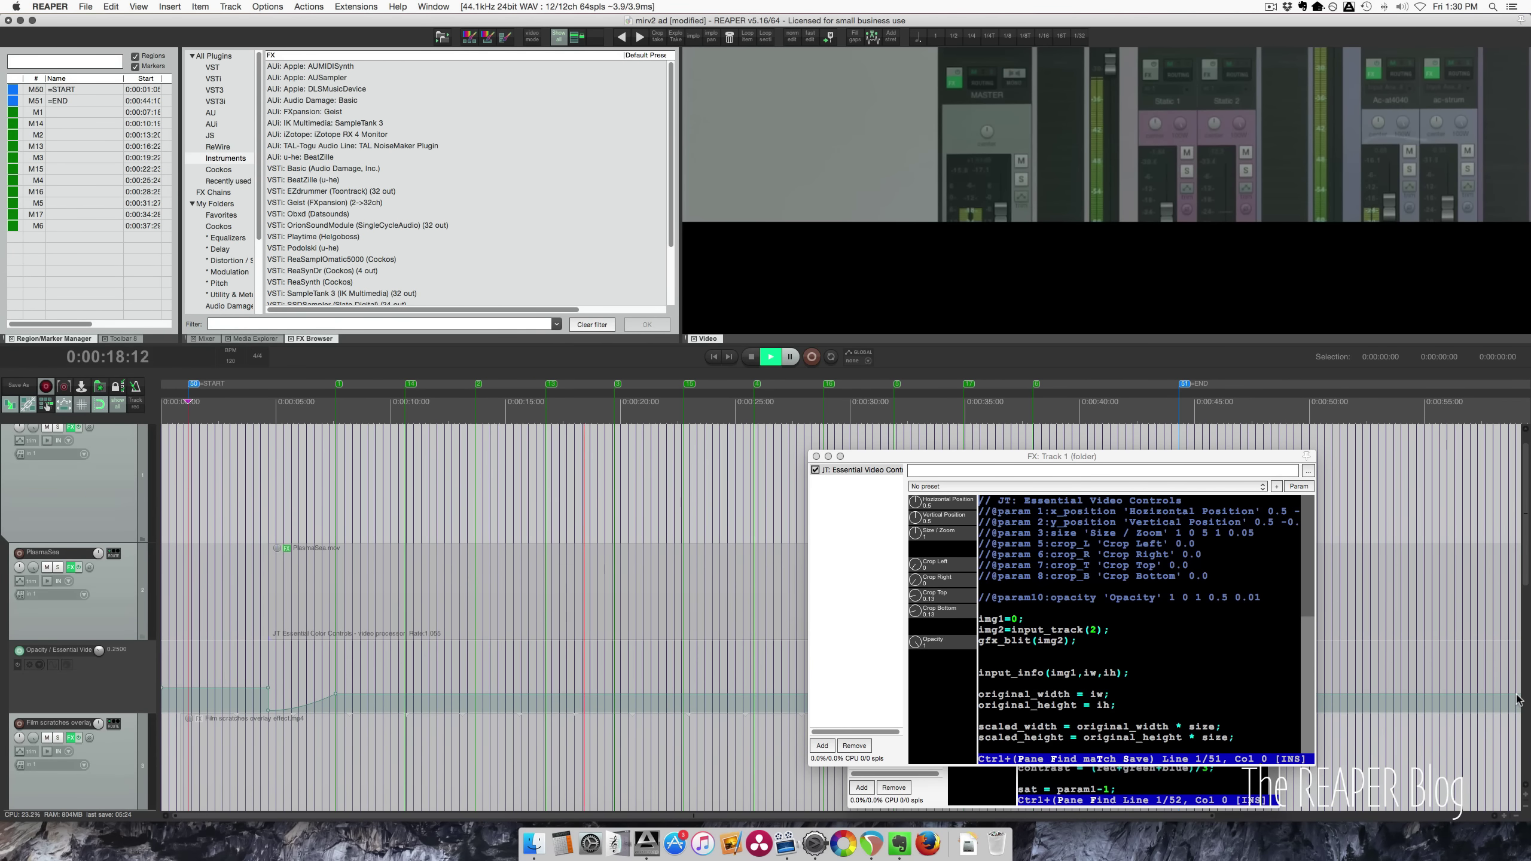
pyautogui.click(668, 608)
pyautogui.press('space')
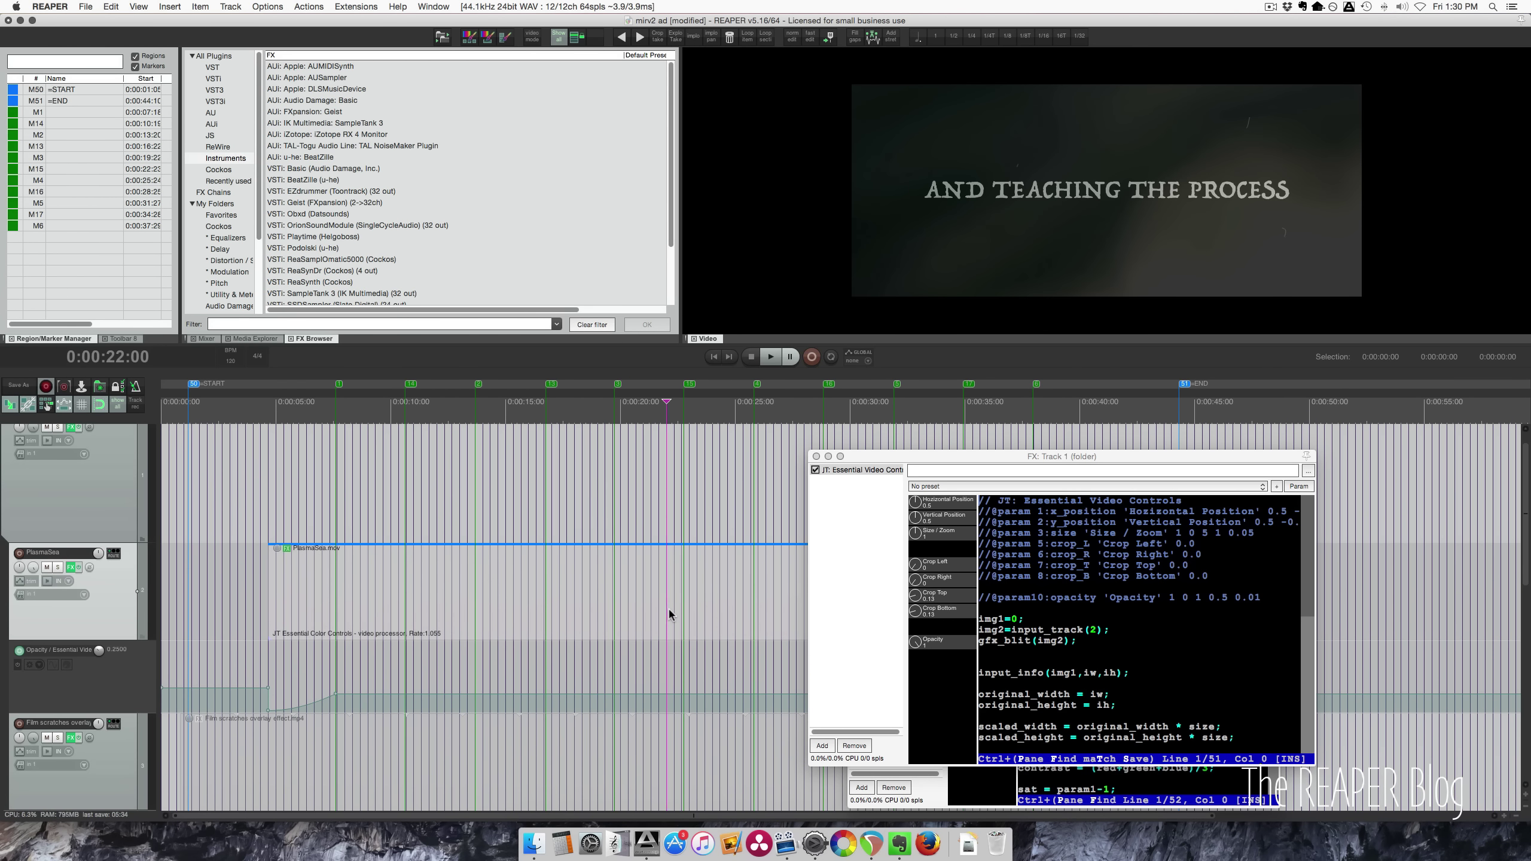
# Step: Preview the title, video clip and bullet-list frames at 0:00:21:10, 0:00:24:00, 0:00:27:10 and 0:00:25:24
pyautogui.scroll(-1, 668, 608)
pyautogui.click(652, 405)
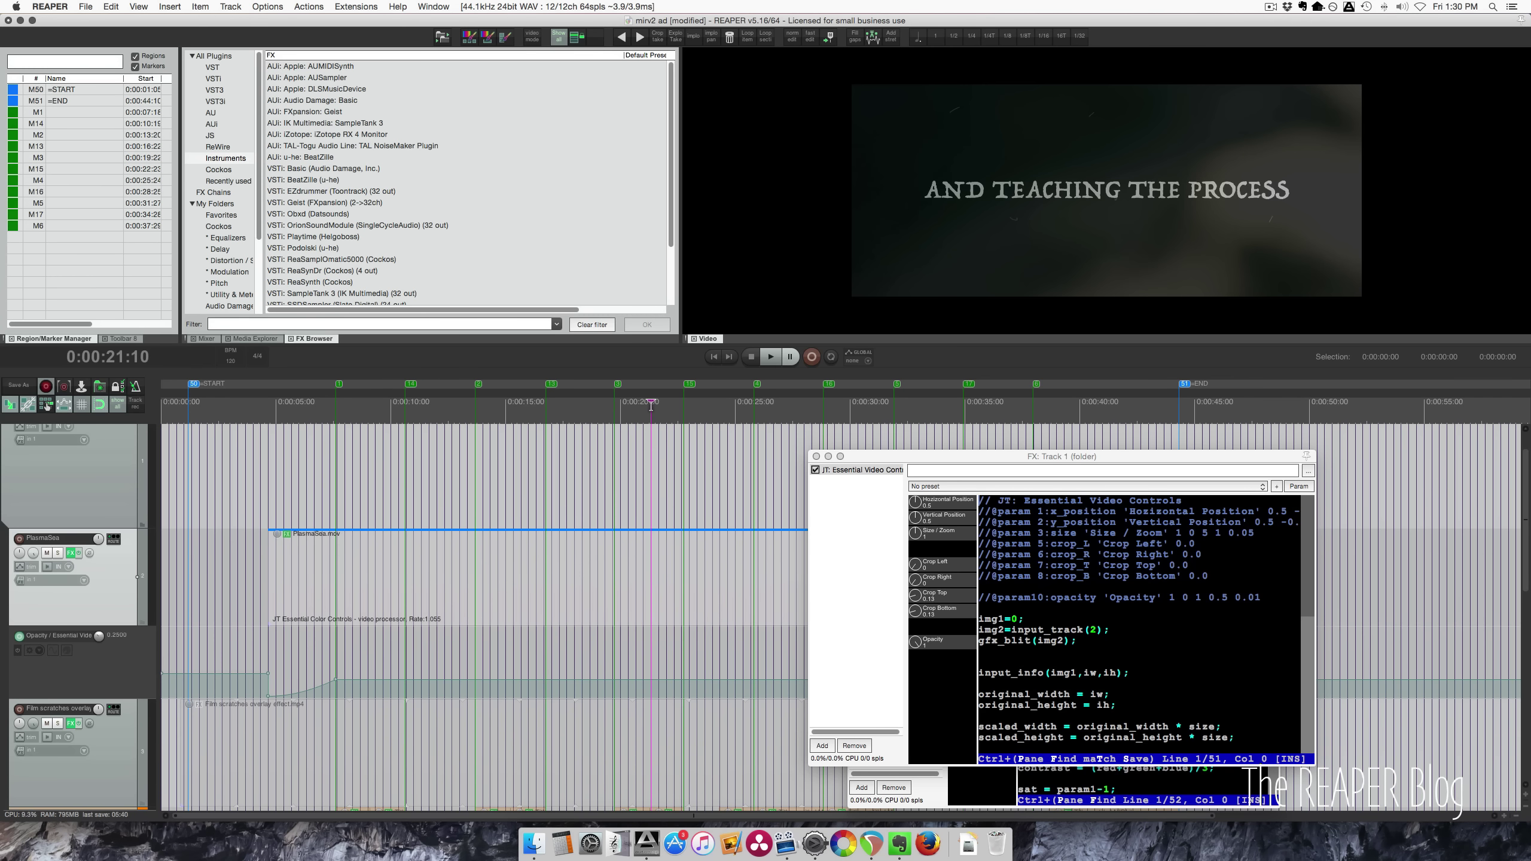
pyautogui.click(711, 404)
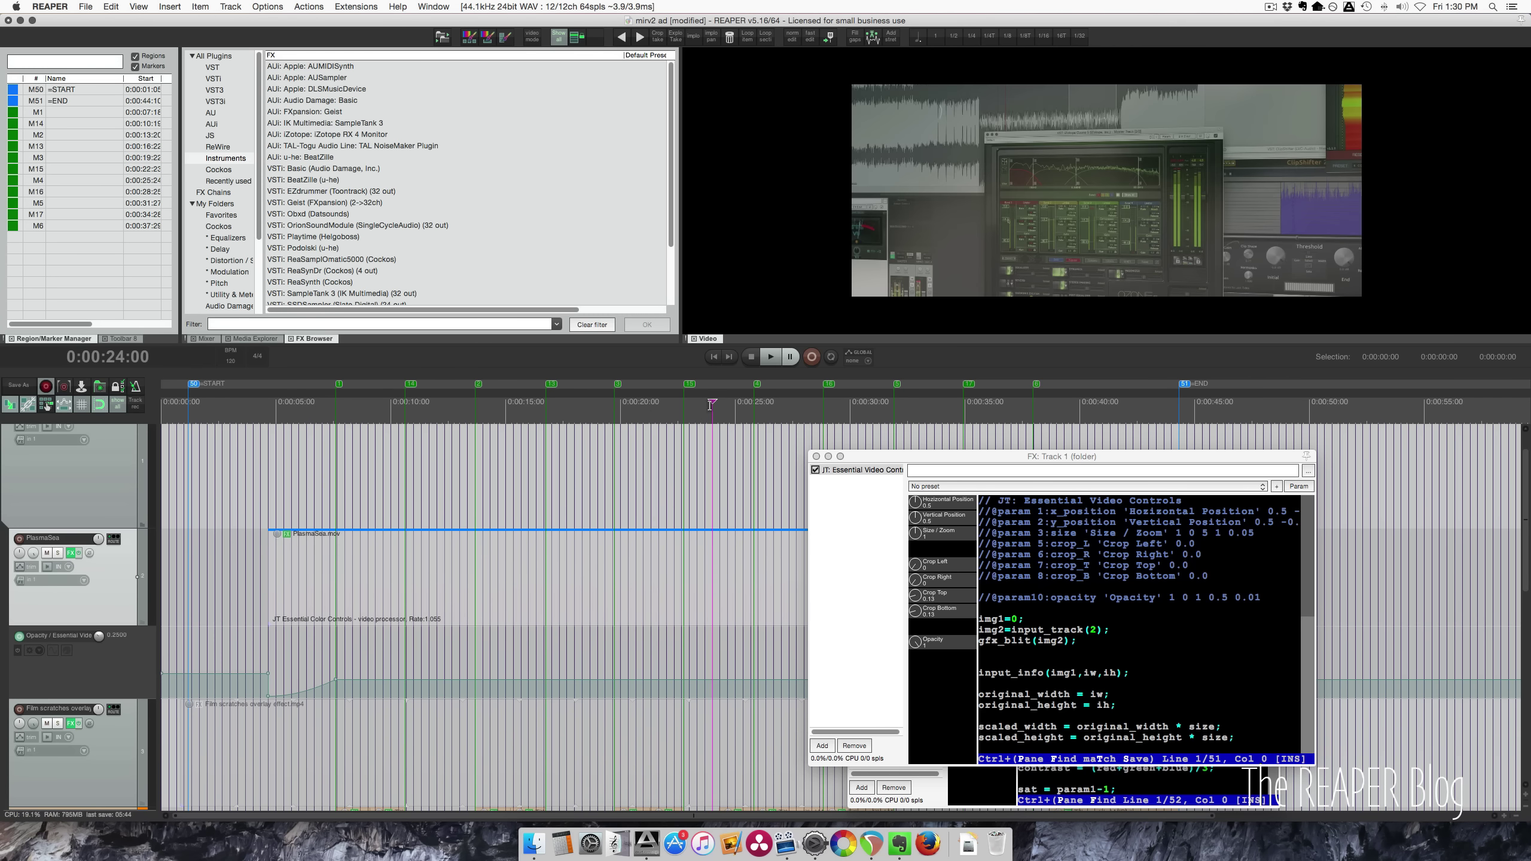
pyautogui.click(754, 403)
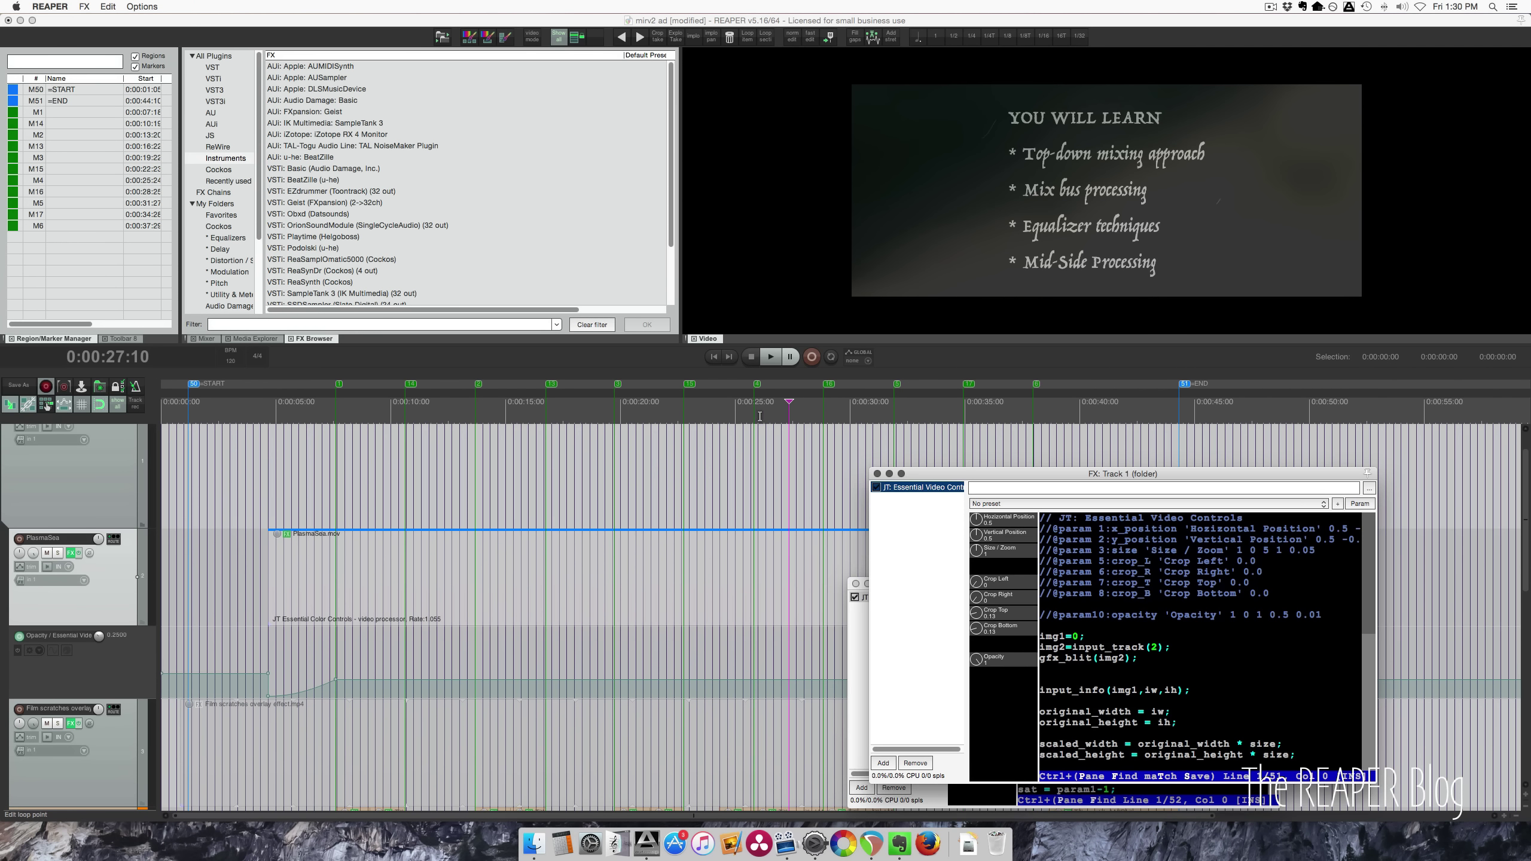
pyautogui.hscroll(5, 775, 464)
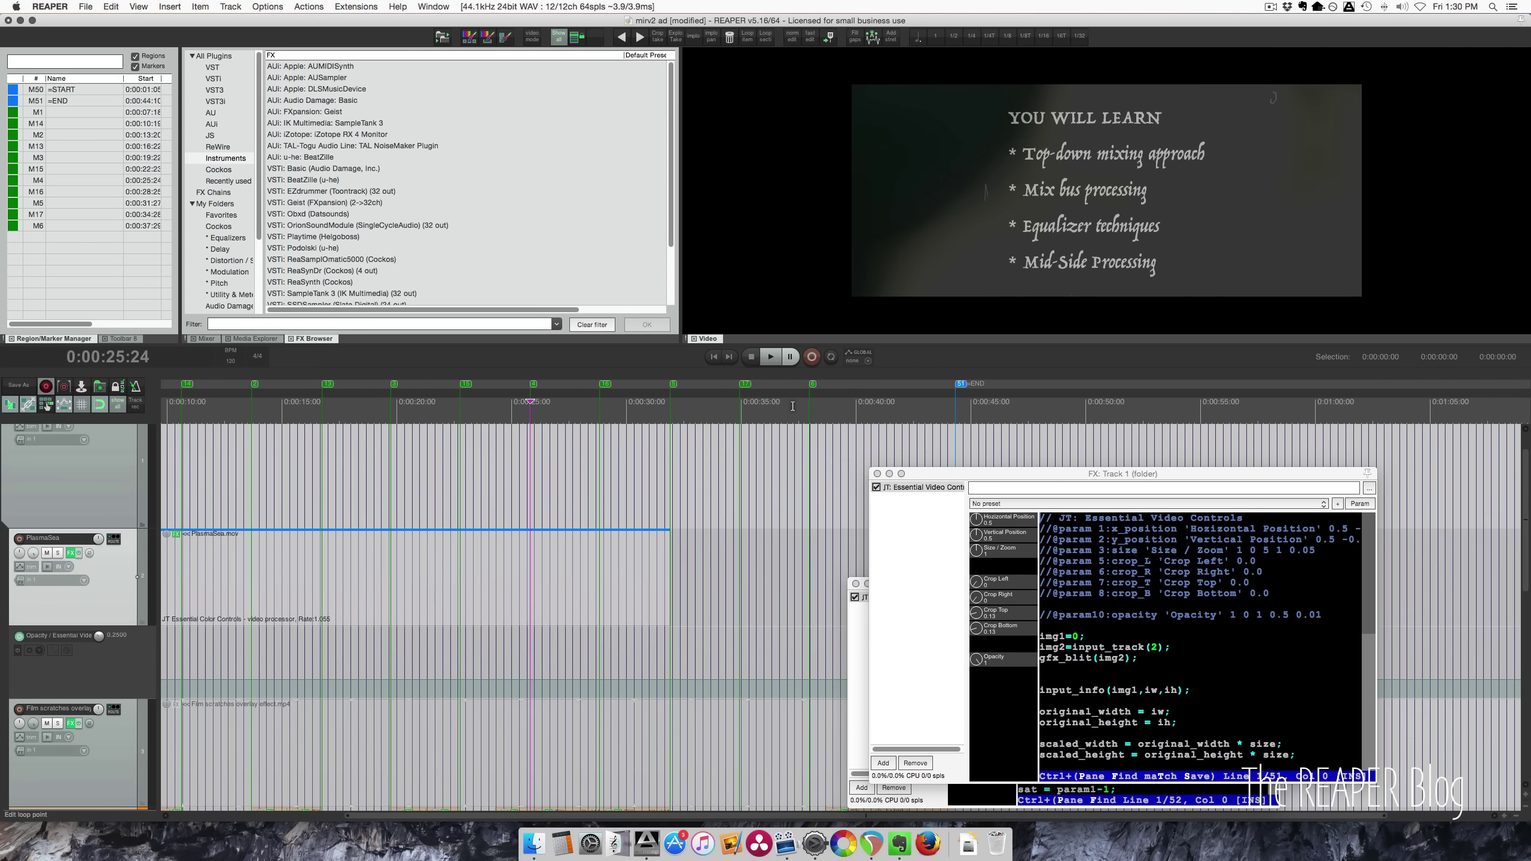
# Step: Play from 0:00:31:00 across the end of PlasmaSea.mov into the Volume 2 logo, and stop playback
pyautogui.hscroll(3, 792, 406)
pyautogui.scroll(-1, 773, 423)
pyautogui.click(505, 403)
pyautogui.press('space')
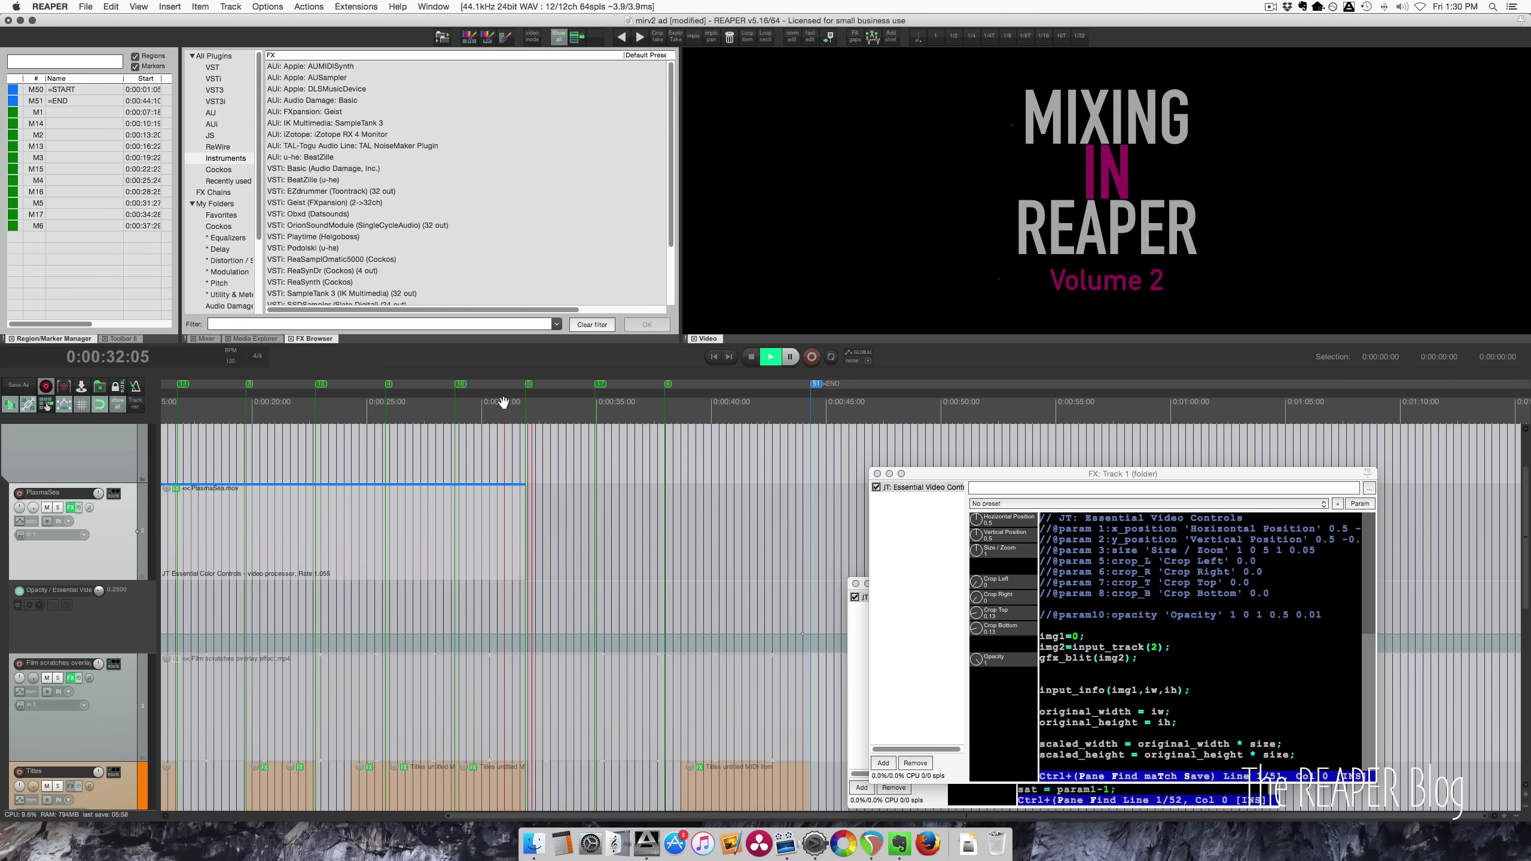
pyautogui.press('space')
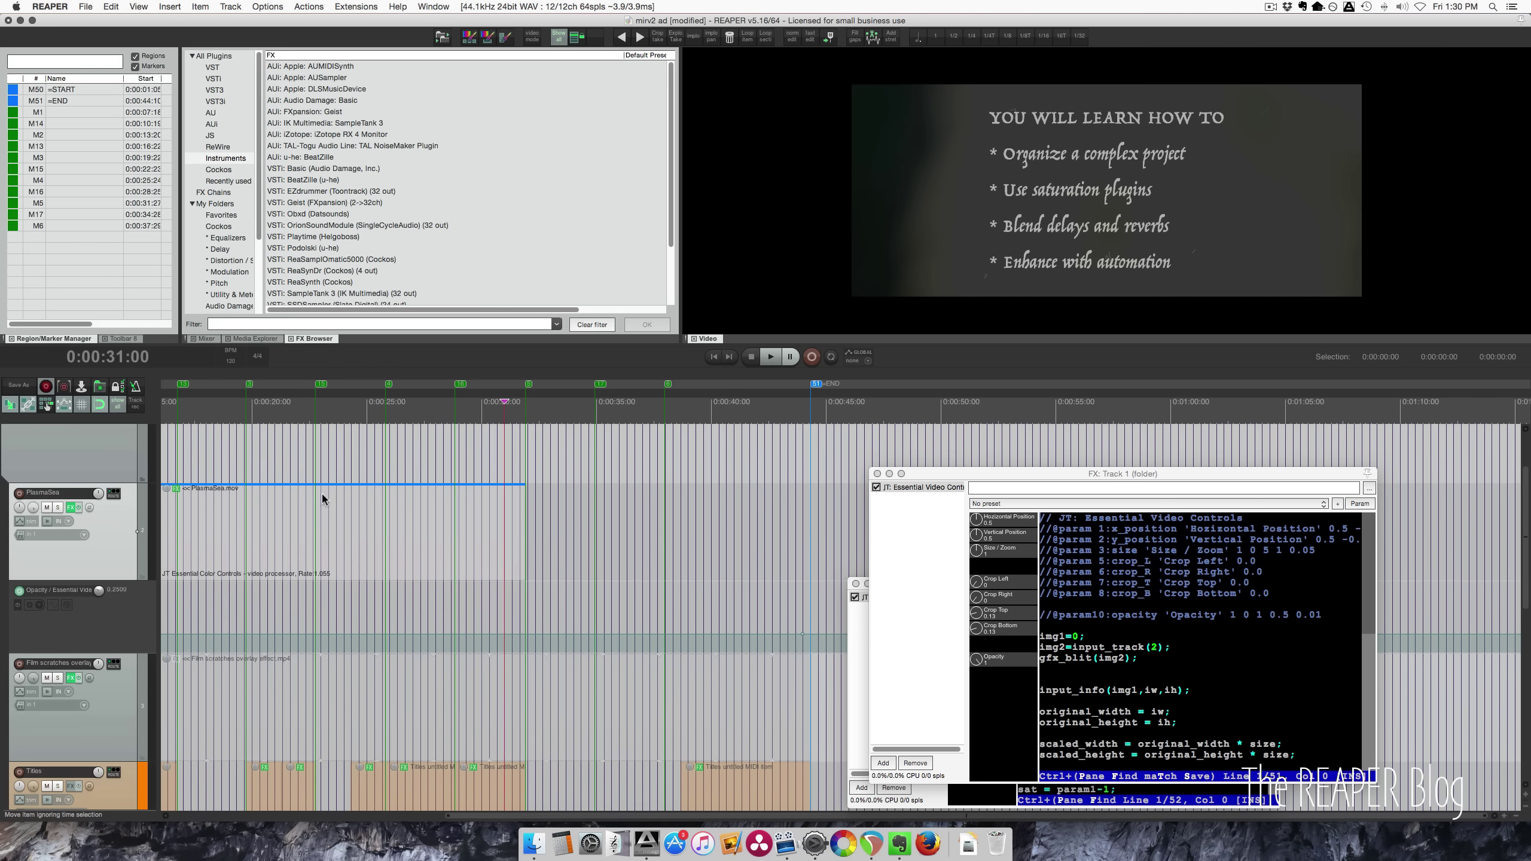
# Step: Place the edit cursor at 0:00:33:00, past the end of PlasmaSea.mov, and play the logo section
pyautogui.click(550, 556)
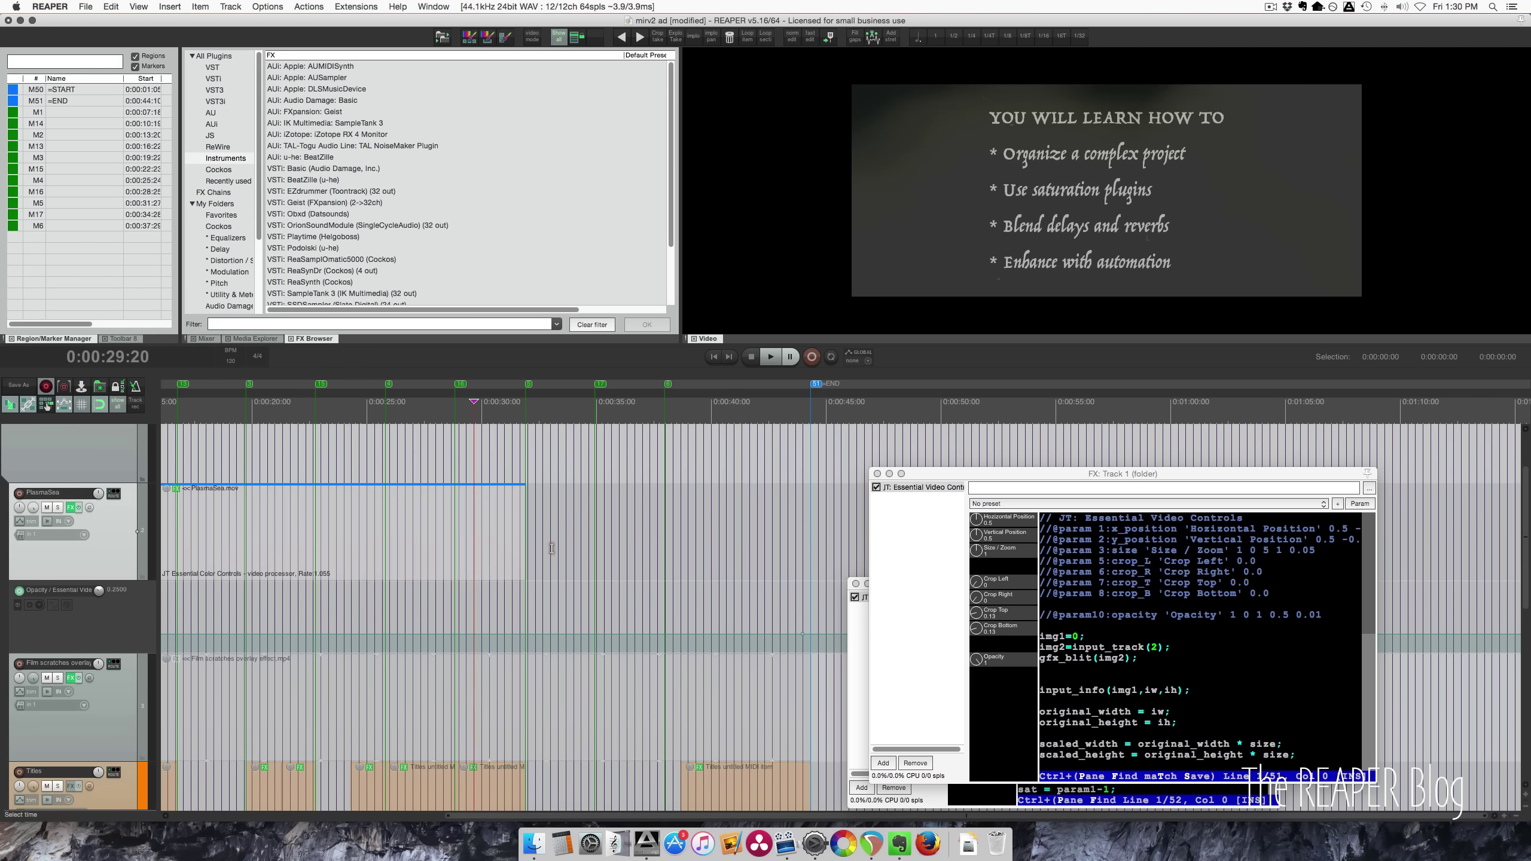
pyautogui.hscroll(3, 561, 547)
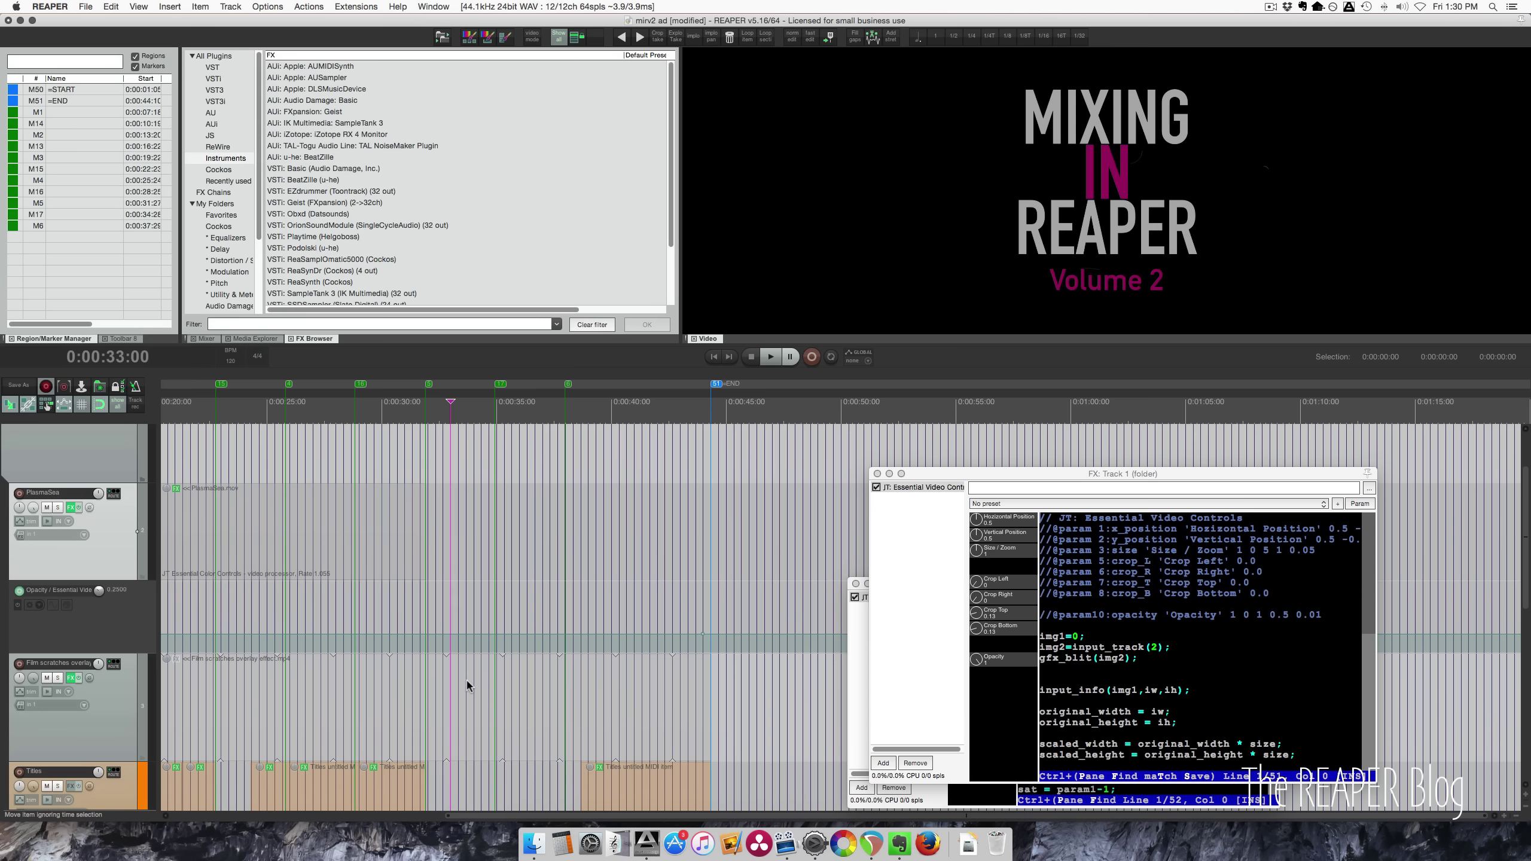
pyautogui.press('space')
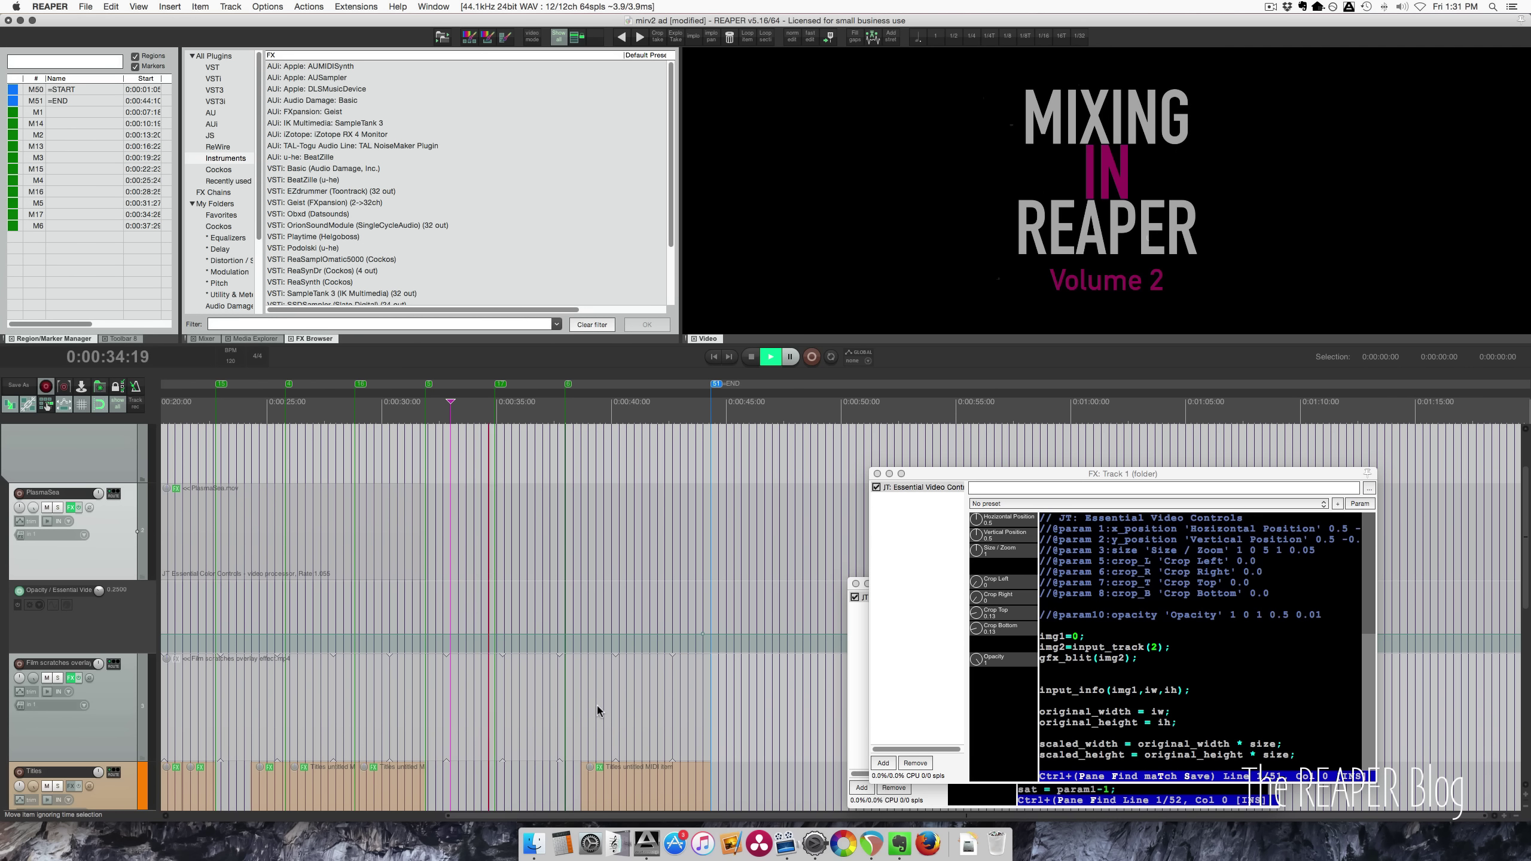